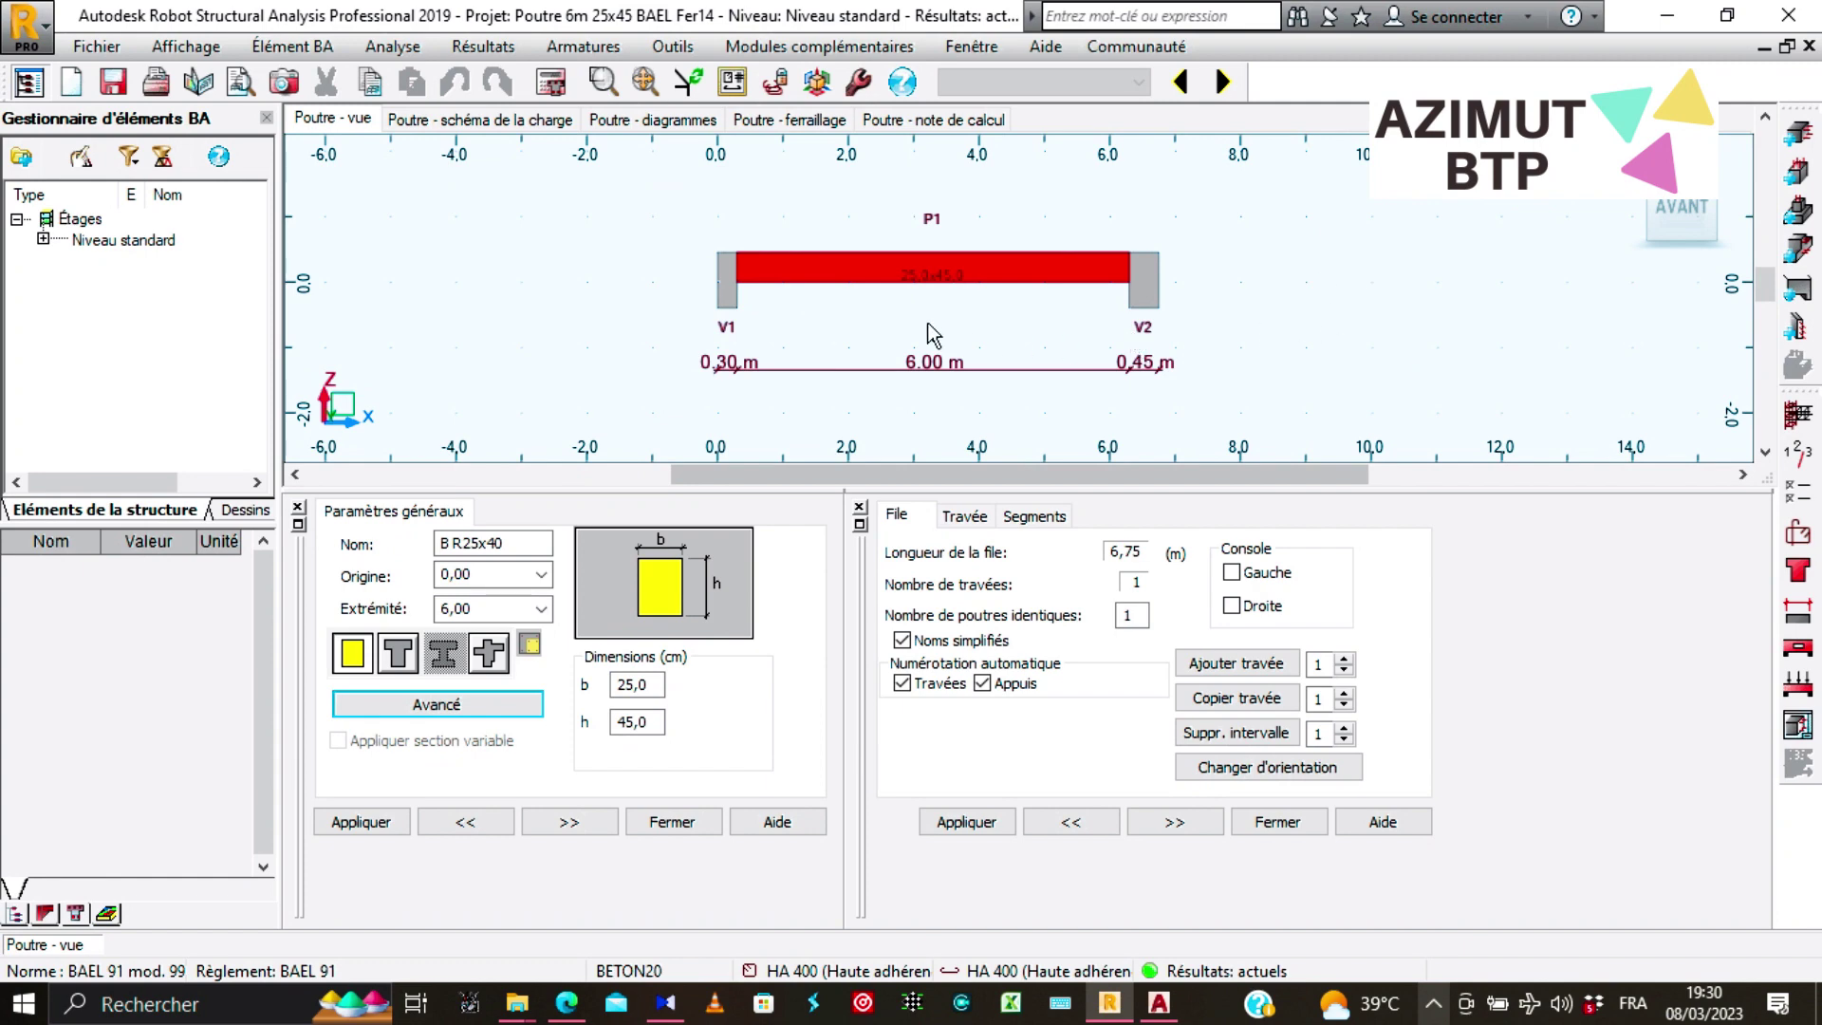
Examine the beam's elevation and span dimensions, its load scheme, and the moment and shear diagrams.
{"action": "scroll", "coordinate": [935, 334], "scroll_direction": "up", "scroll_amount": 1}
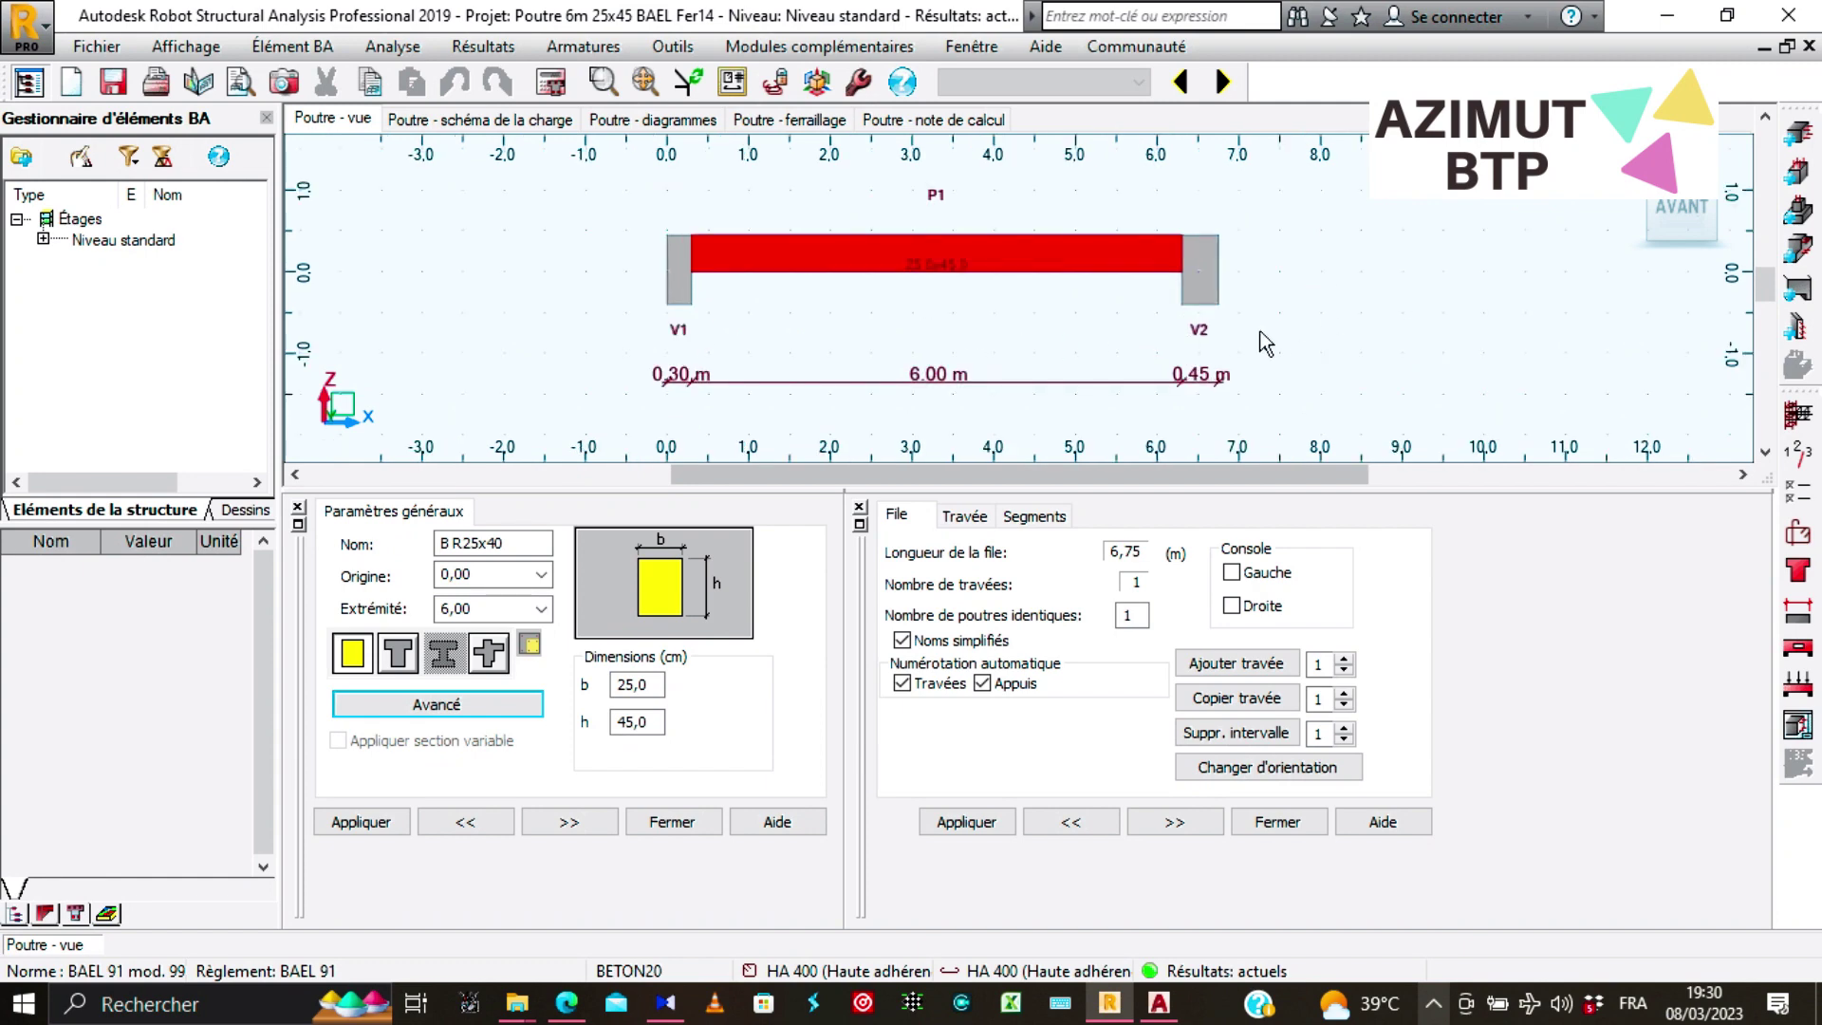
{"action": "scroll", "coordinate": [927, 323], "scroll_direction": "up", "scroll_amount": 2}
{"action": "scroll", "coordinate": [926, 324], "scroll_direction": "down", "scroll_amount": 2}
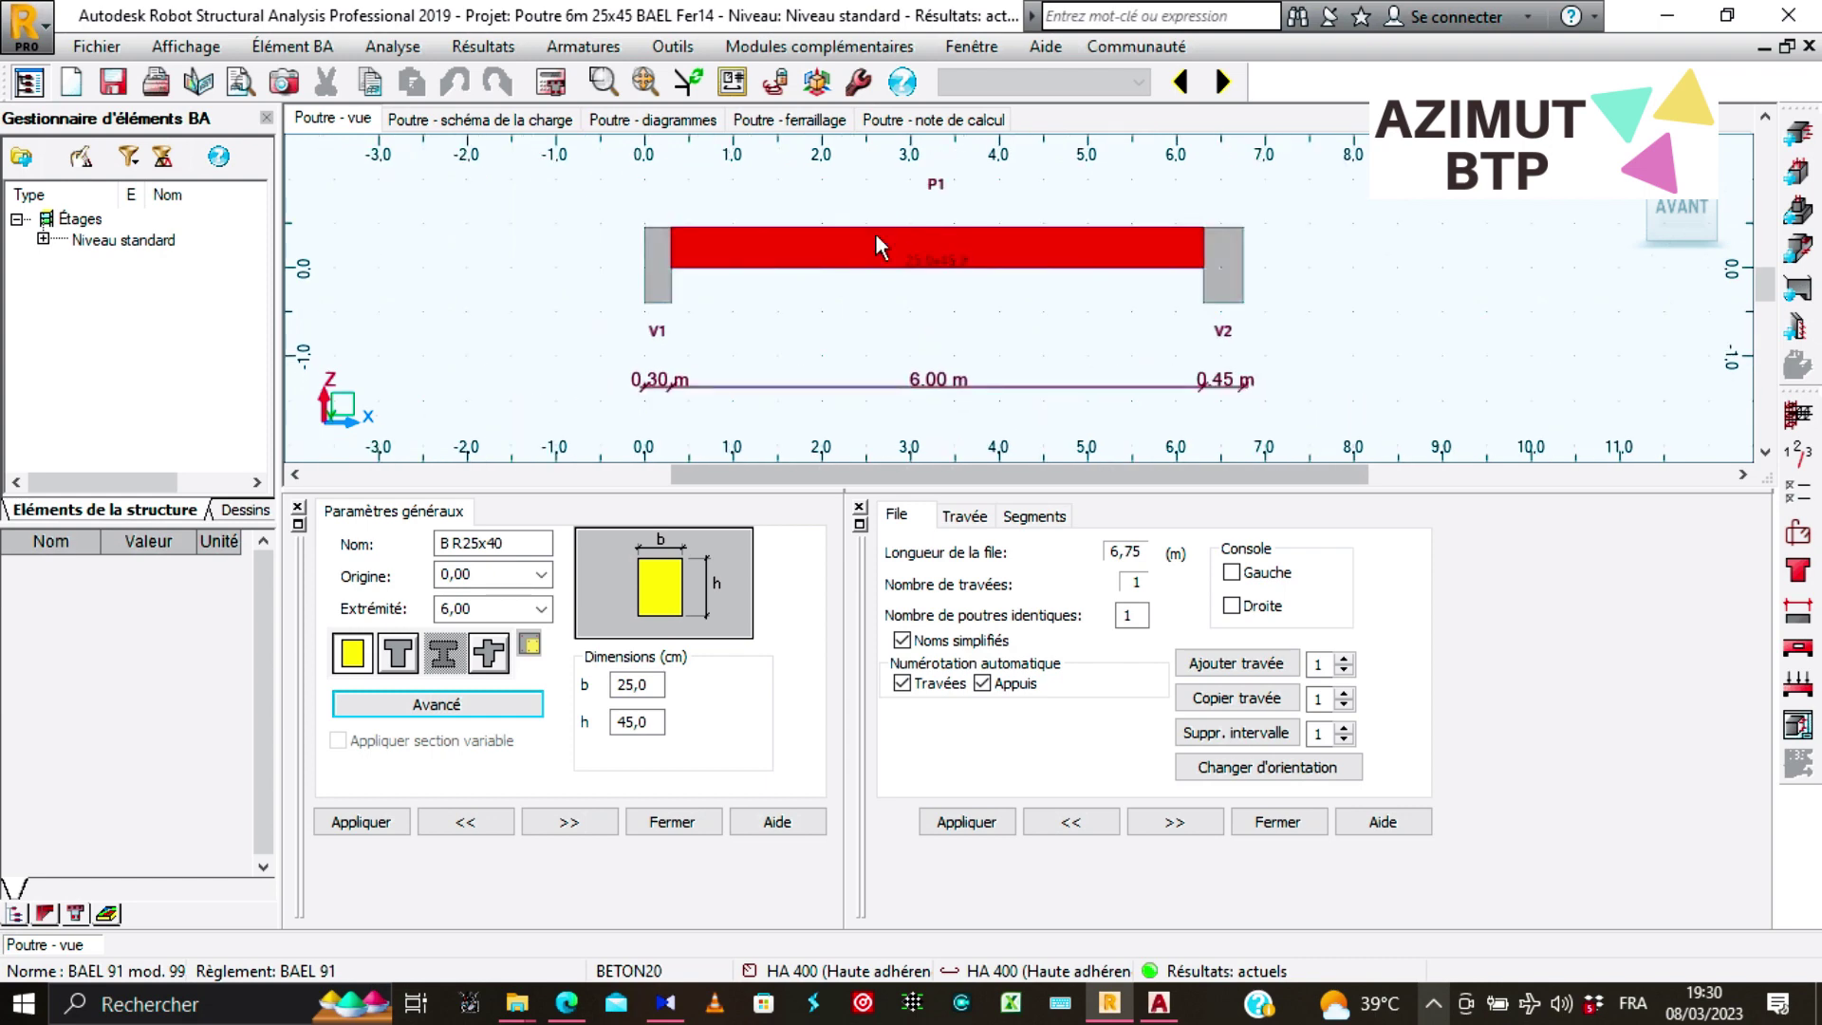
{"action": "scroll", "coordinate": [932, 408], "scroll_direction": "up", "scroll_amount": 1}
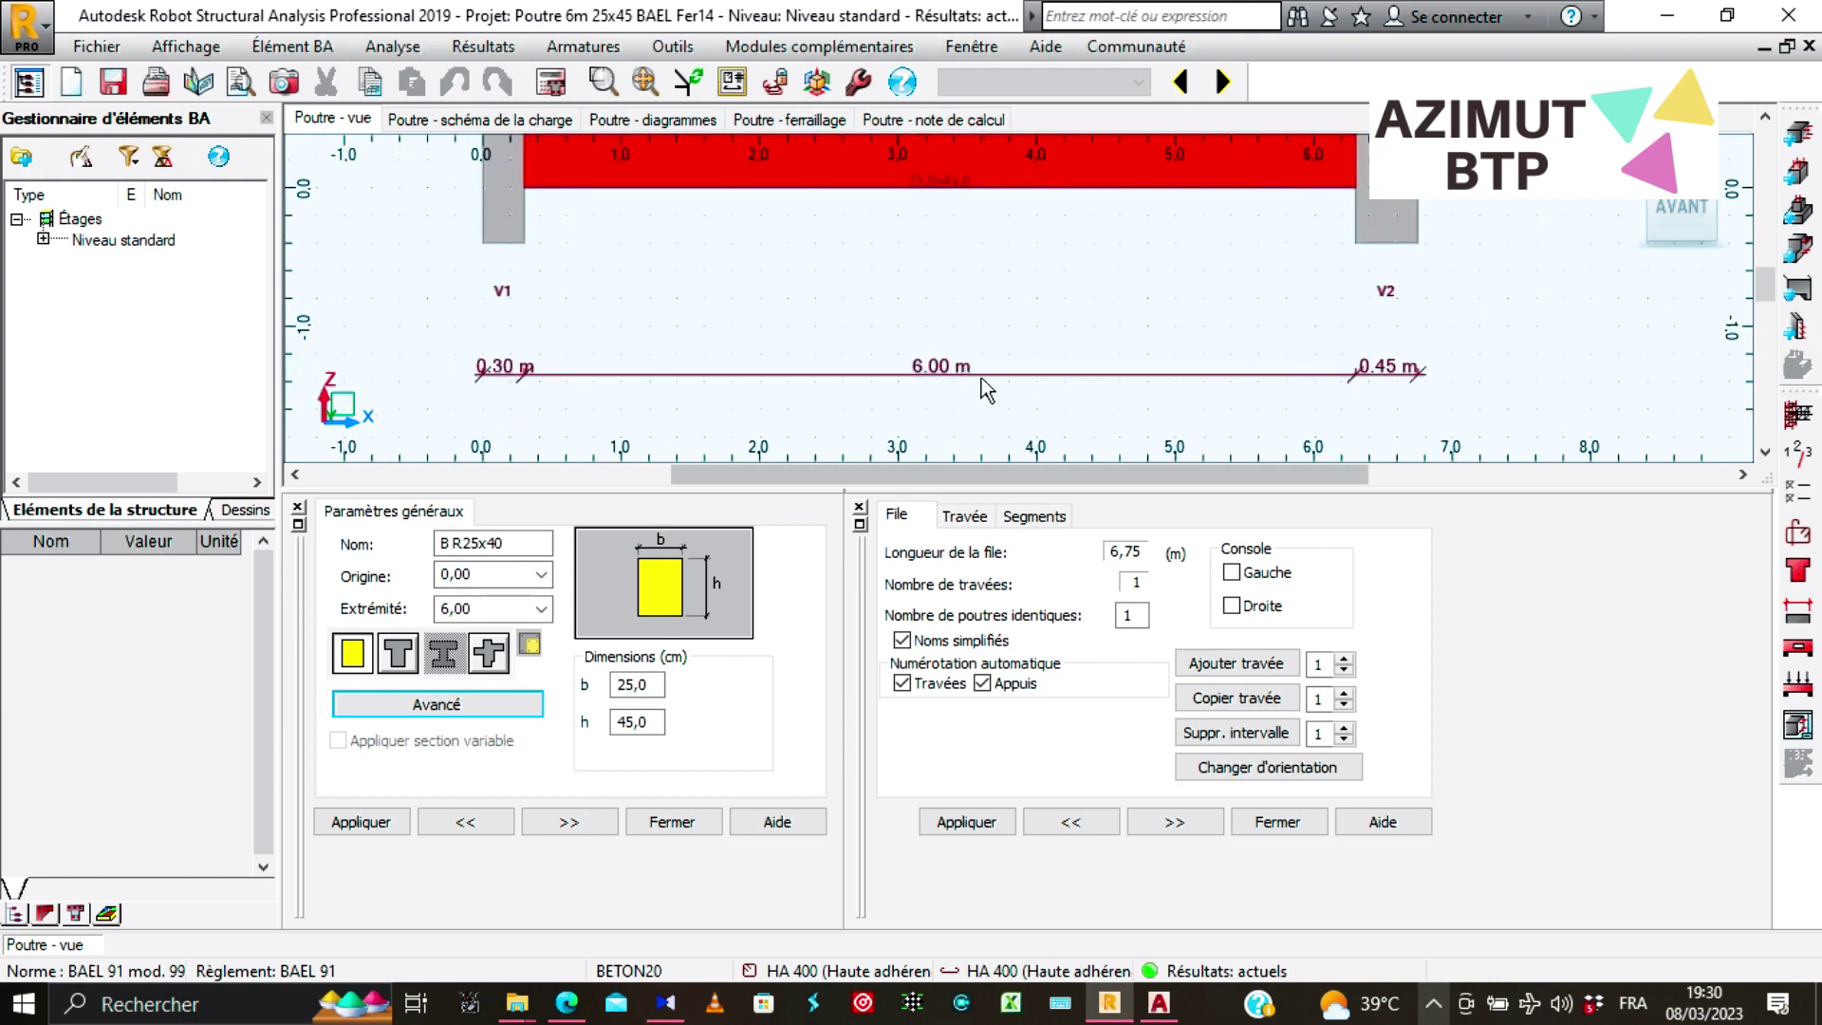
{"action": "scroll", "coordinate": [982, 376], "scroll_direction": "down", "scroll_amount": 2}
{"action": "scroll", "coordinate": [970, 214], "scroll_direction": "up", "scroll_amount": 3}
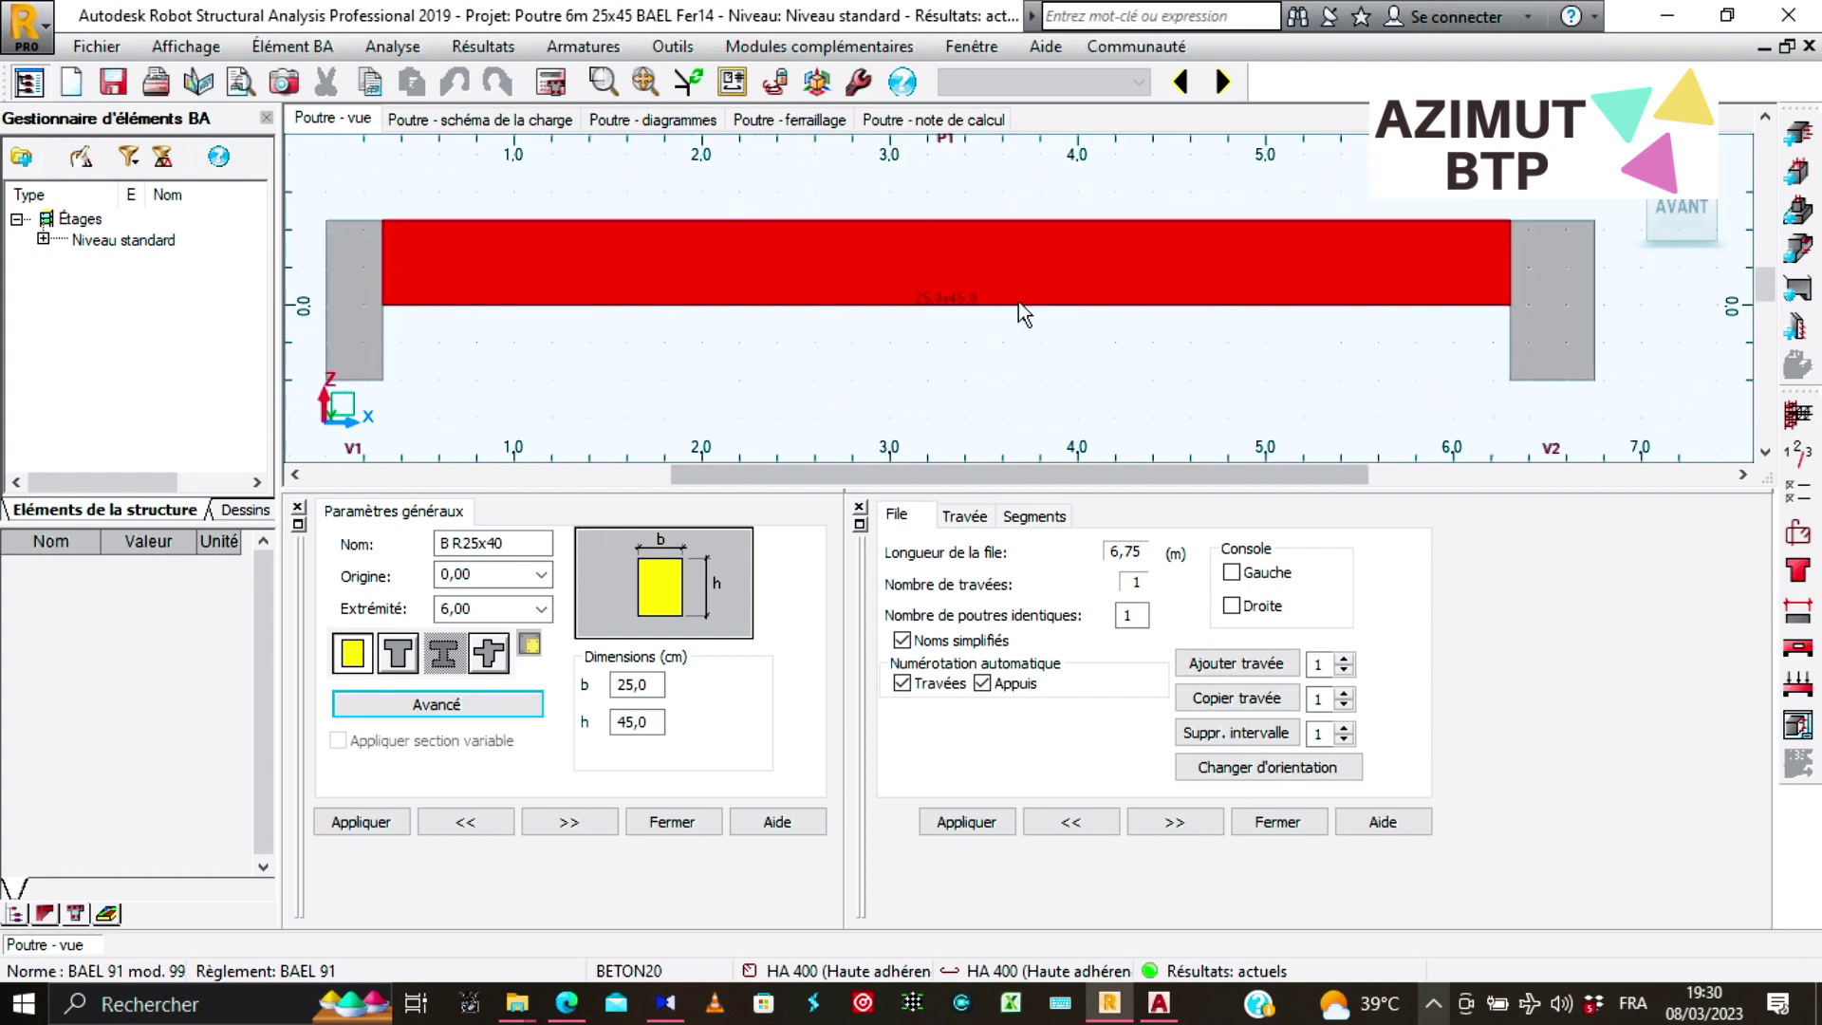
{"action": "scroll", "coordinate": [959, 254], "scroll_direction": "down", "scroll_amount": 3}
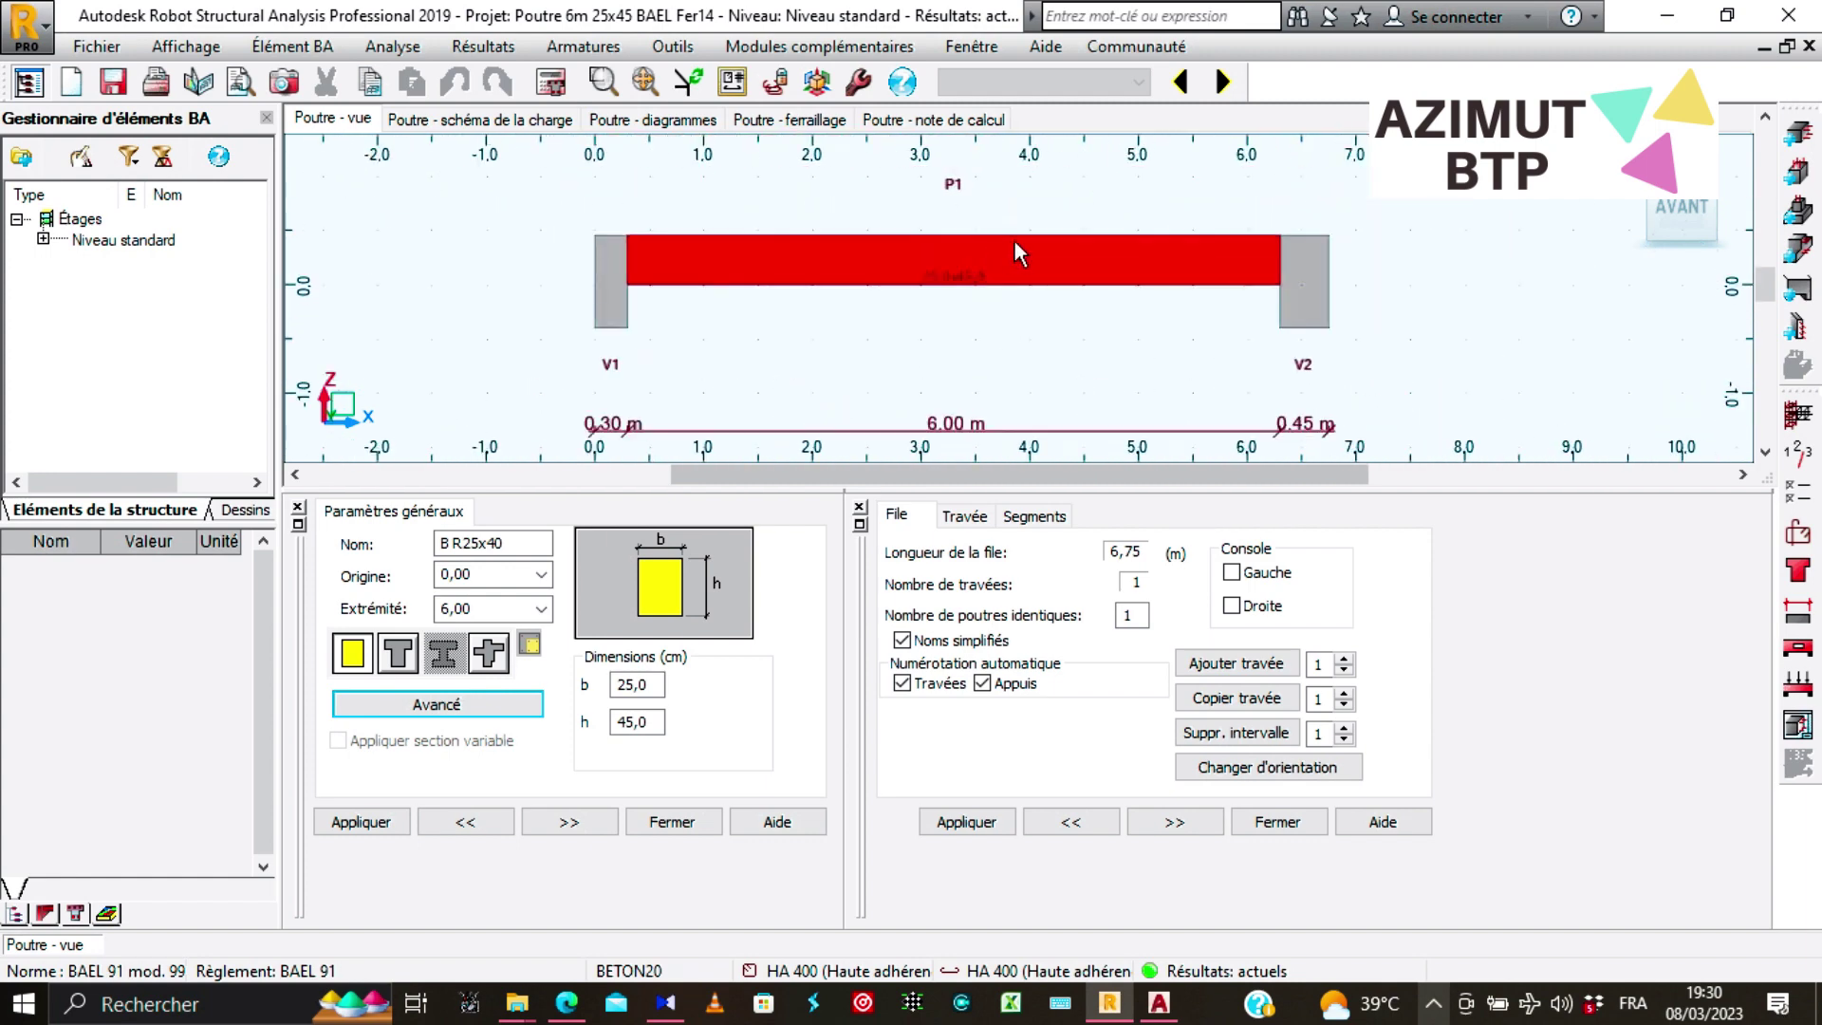
{"action": "left_click", "coordinate": [450, 118]}
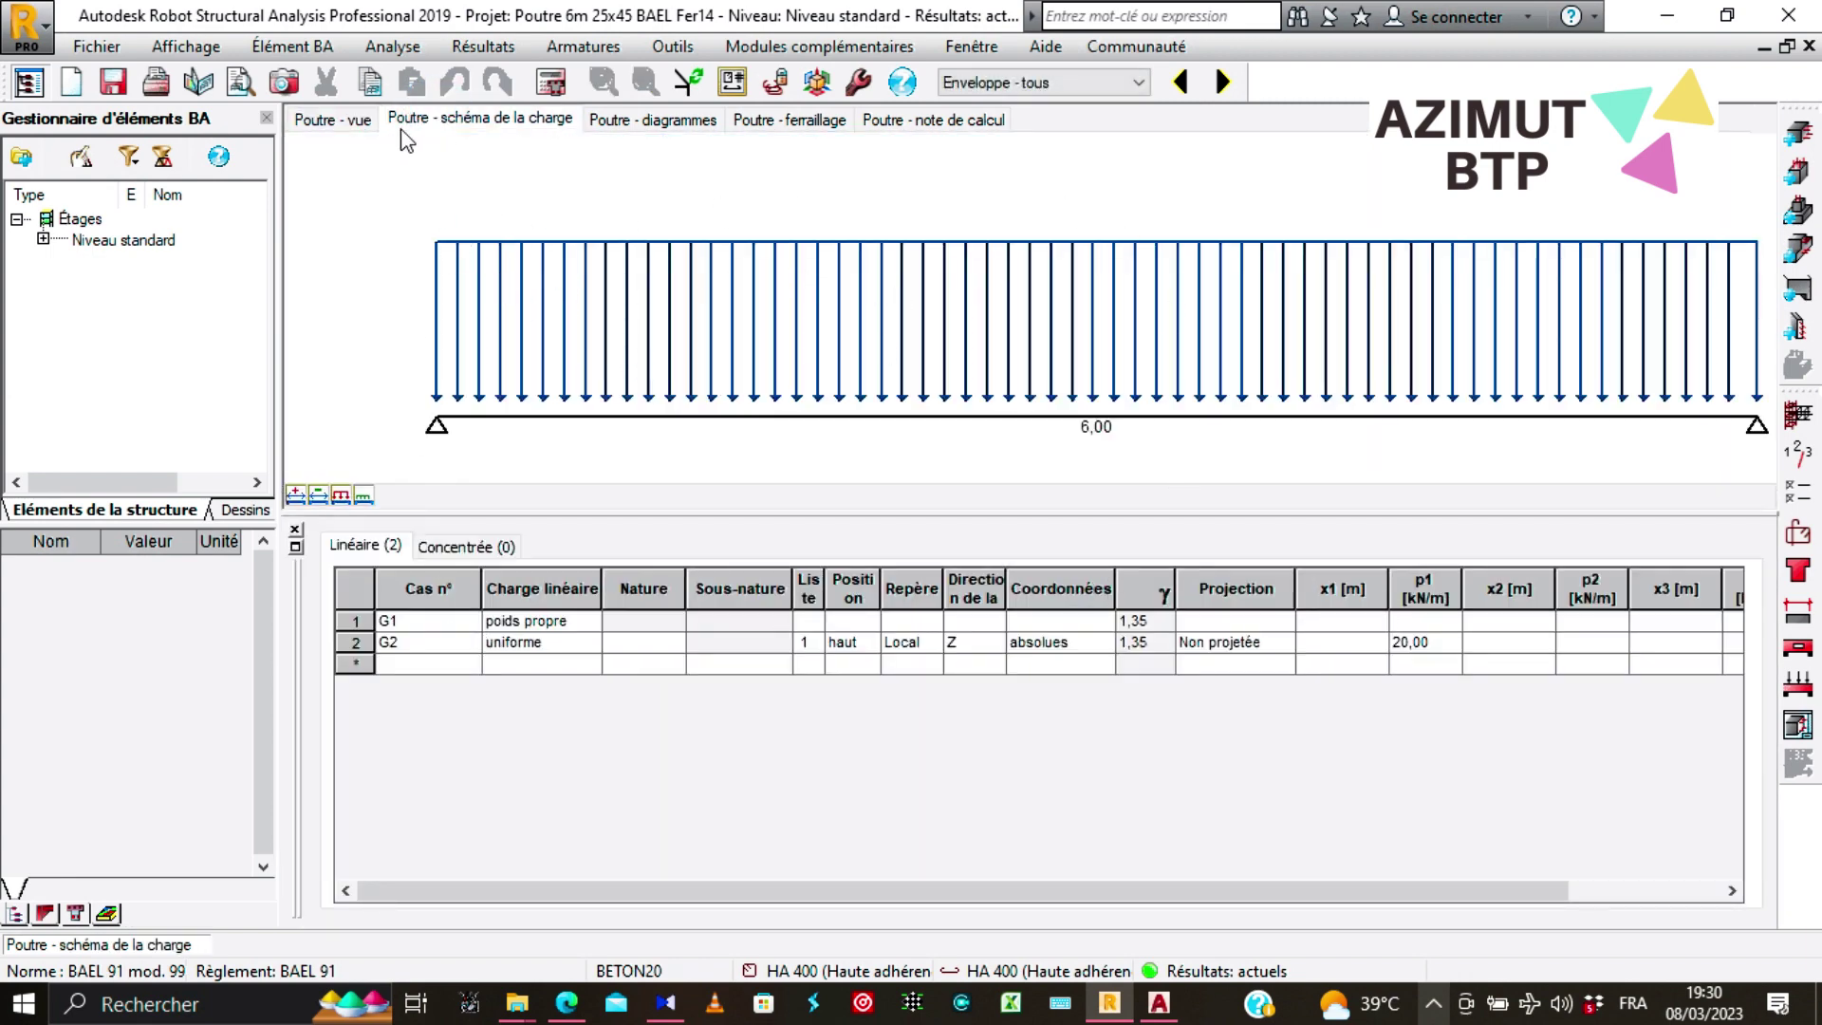
{"action": "left_click", "coordinate": [653, 119]}
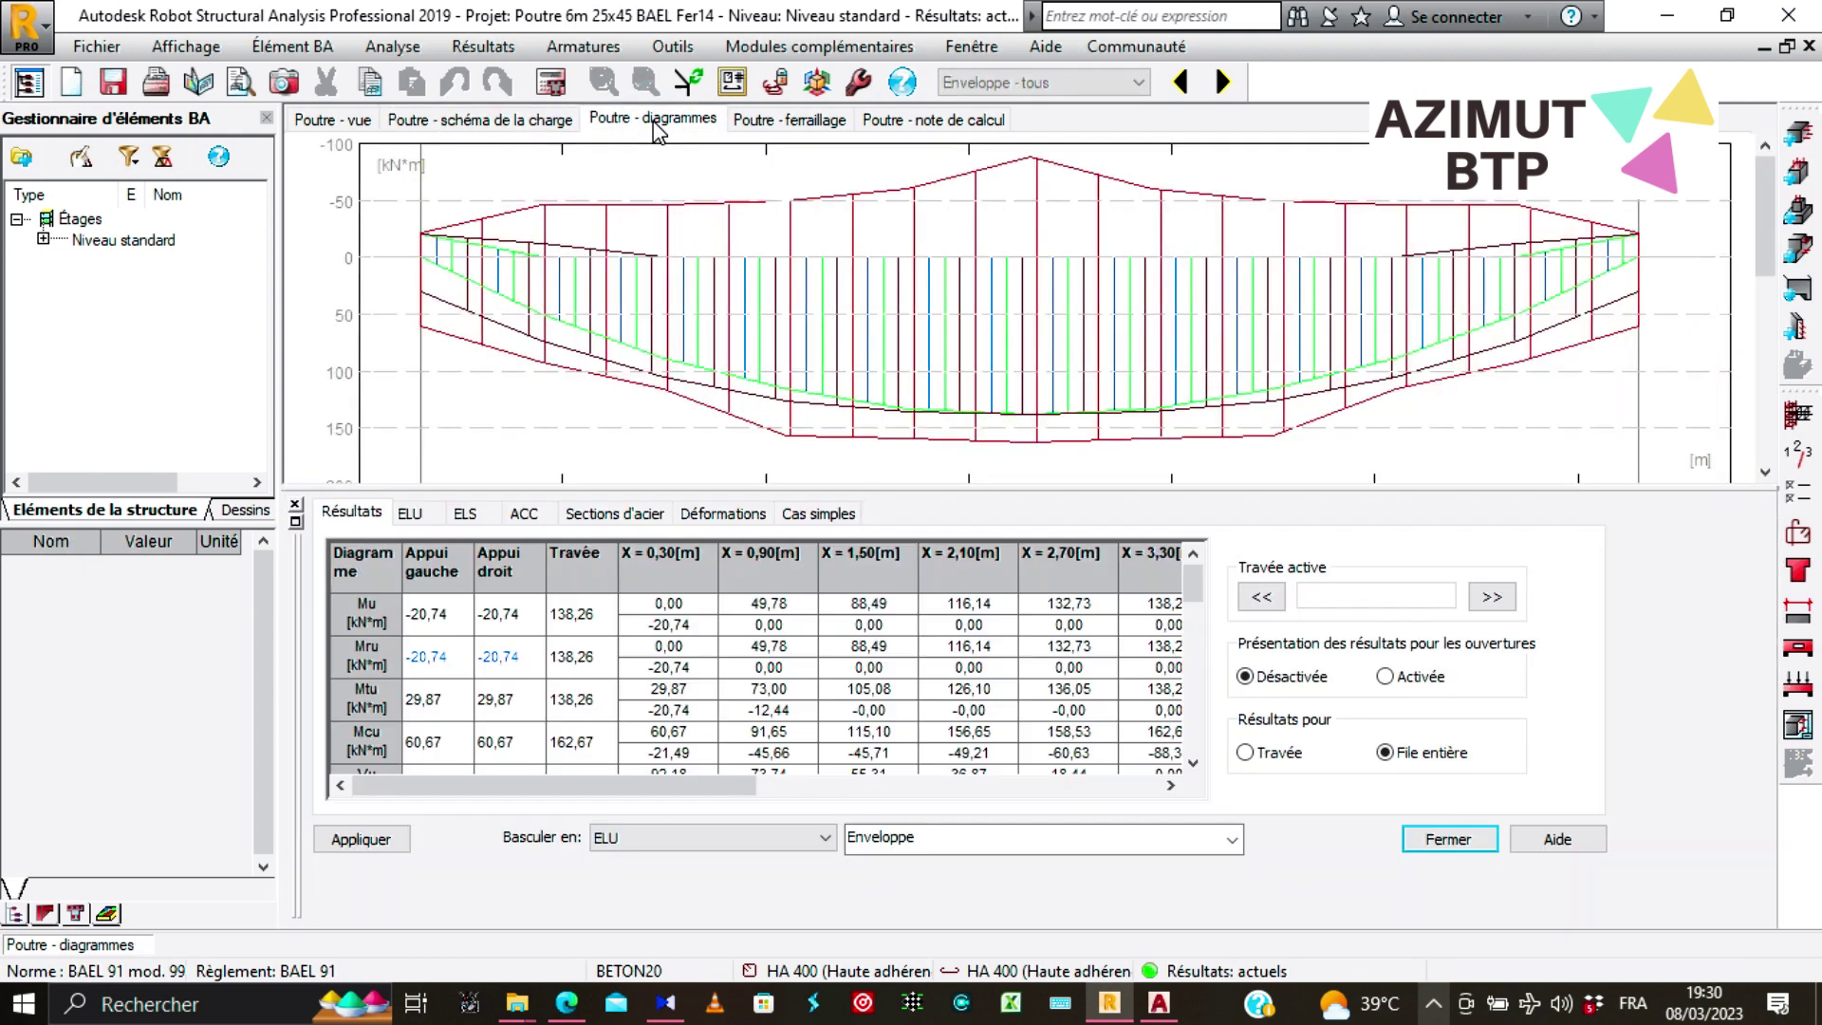
{"action": "scroll", "coordinate": [801, 346], "scroll_direction": "down", "scroll_amount": 5}
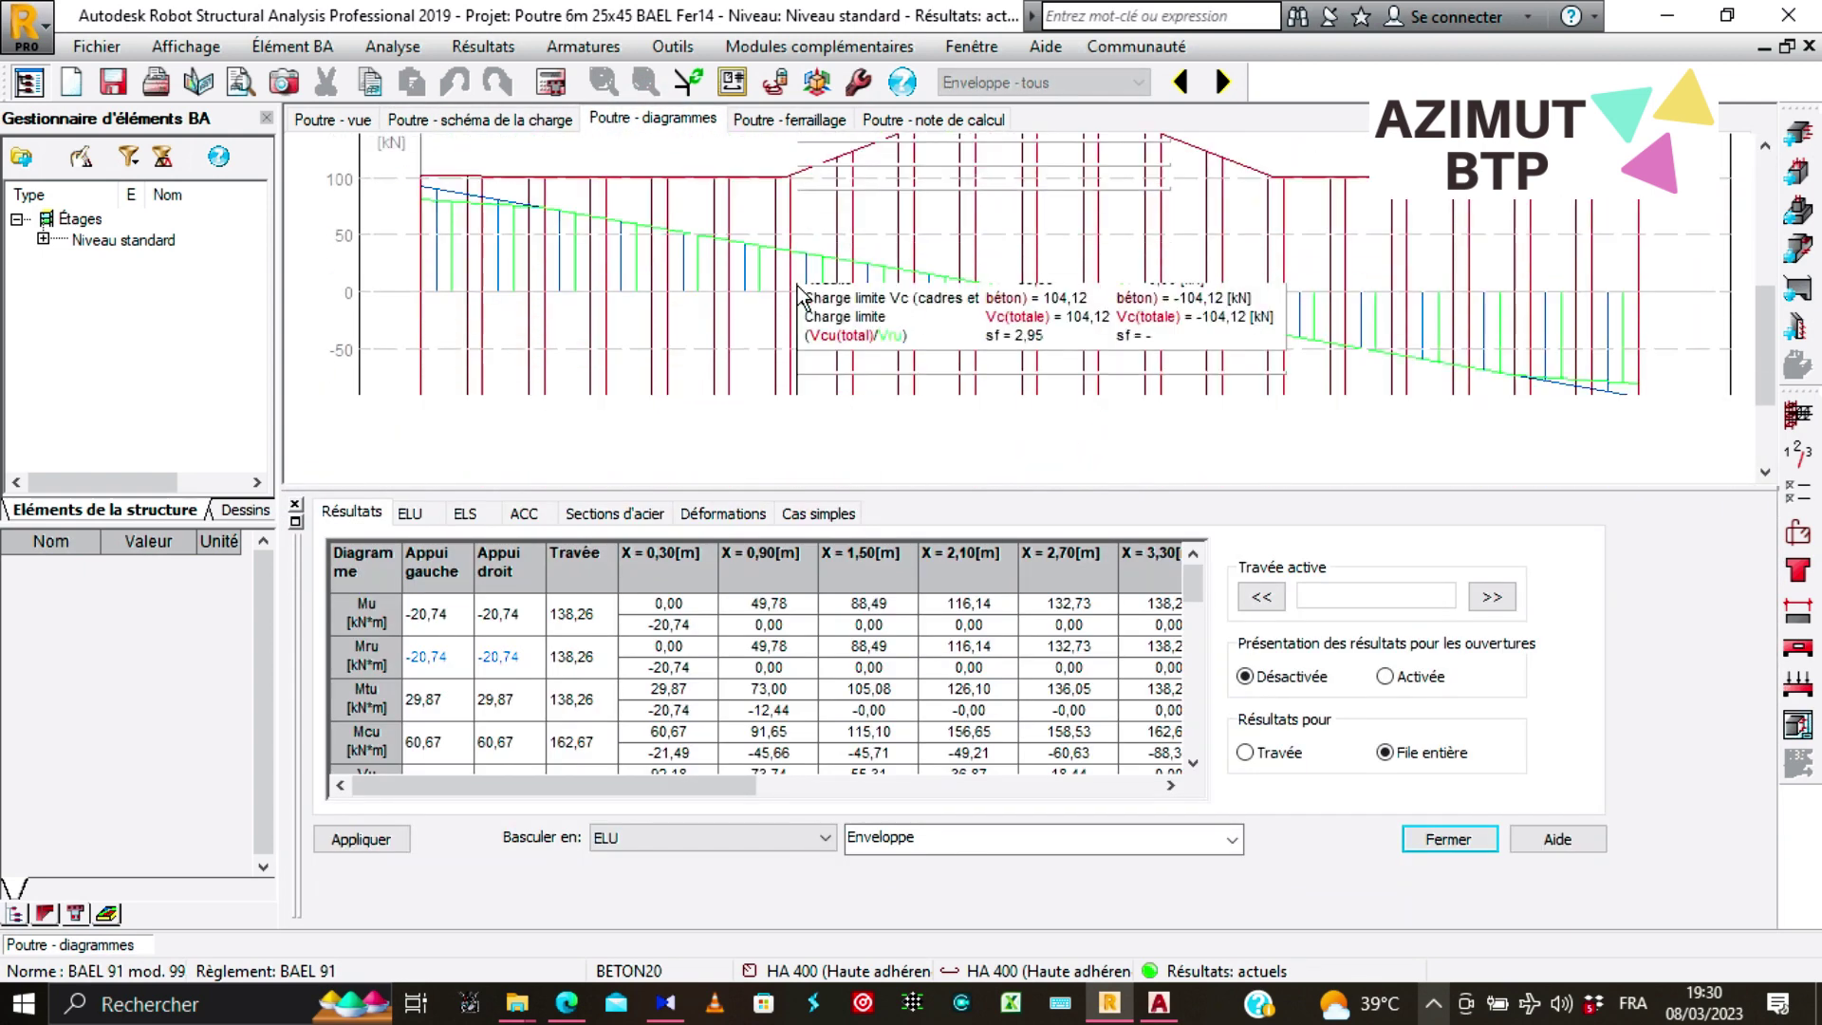
{"action": "scroll", "coordinate": [802, 296], "scroll_direction": "up", "scroll_amount": 5}
Inspect the beam's reinforcement cage in 3D from several angles, ending on the front view.
{"action": "left_click", "coordinate": [769, 118]}
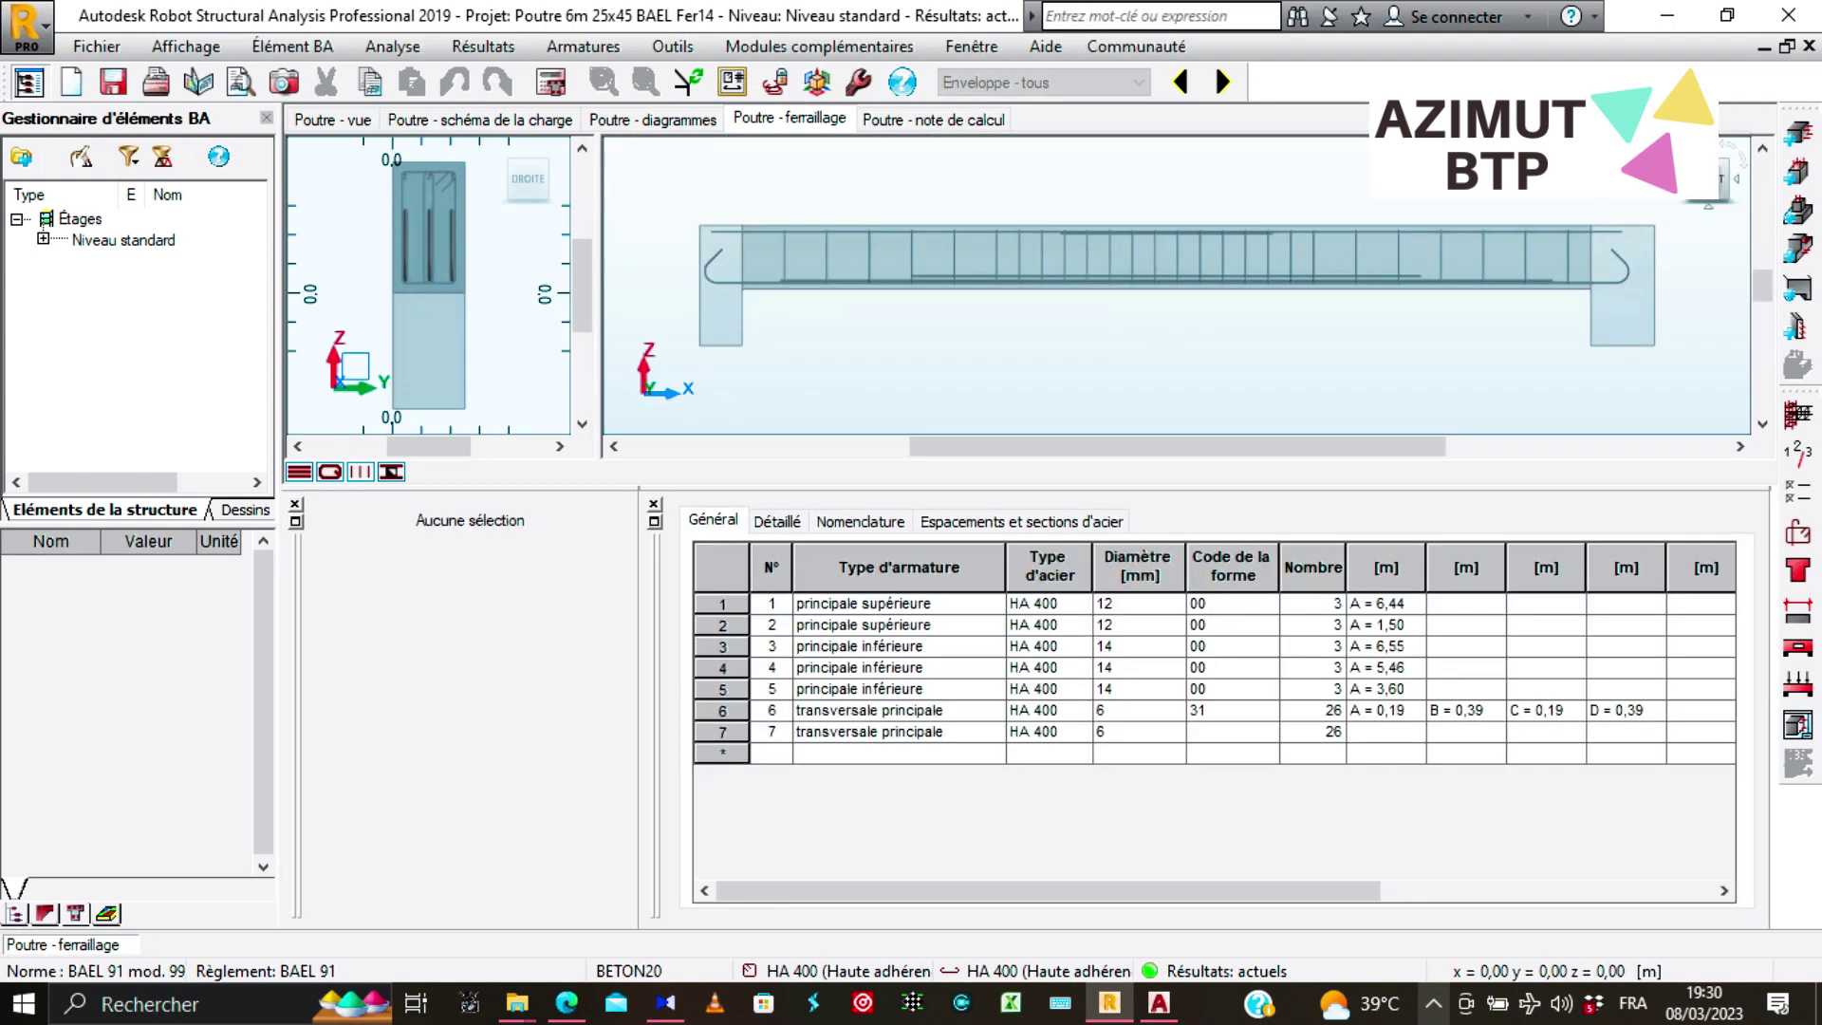
{"action": "mouse_move", "coordinate": [1522, 296]}
{"action": "middle_mouse_down", "text": "shift"}
{"action": "mouse_move", "coordinate": [1502, 332]}
{"action": "mouse_move", "coordinate": [1427, 350]}
{"action": "middle_mouse_up", "text": "shift"}
{"action": "scroll", "coordinate": [1505, 333], "scroll_direction": "up", "scroll_amount": 7}
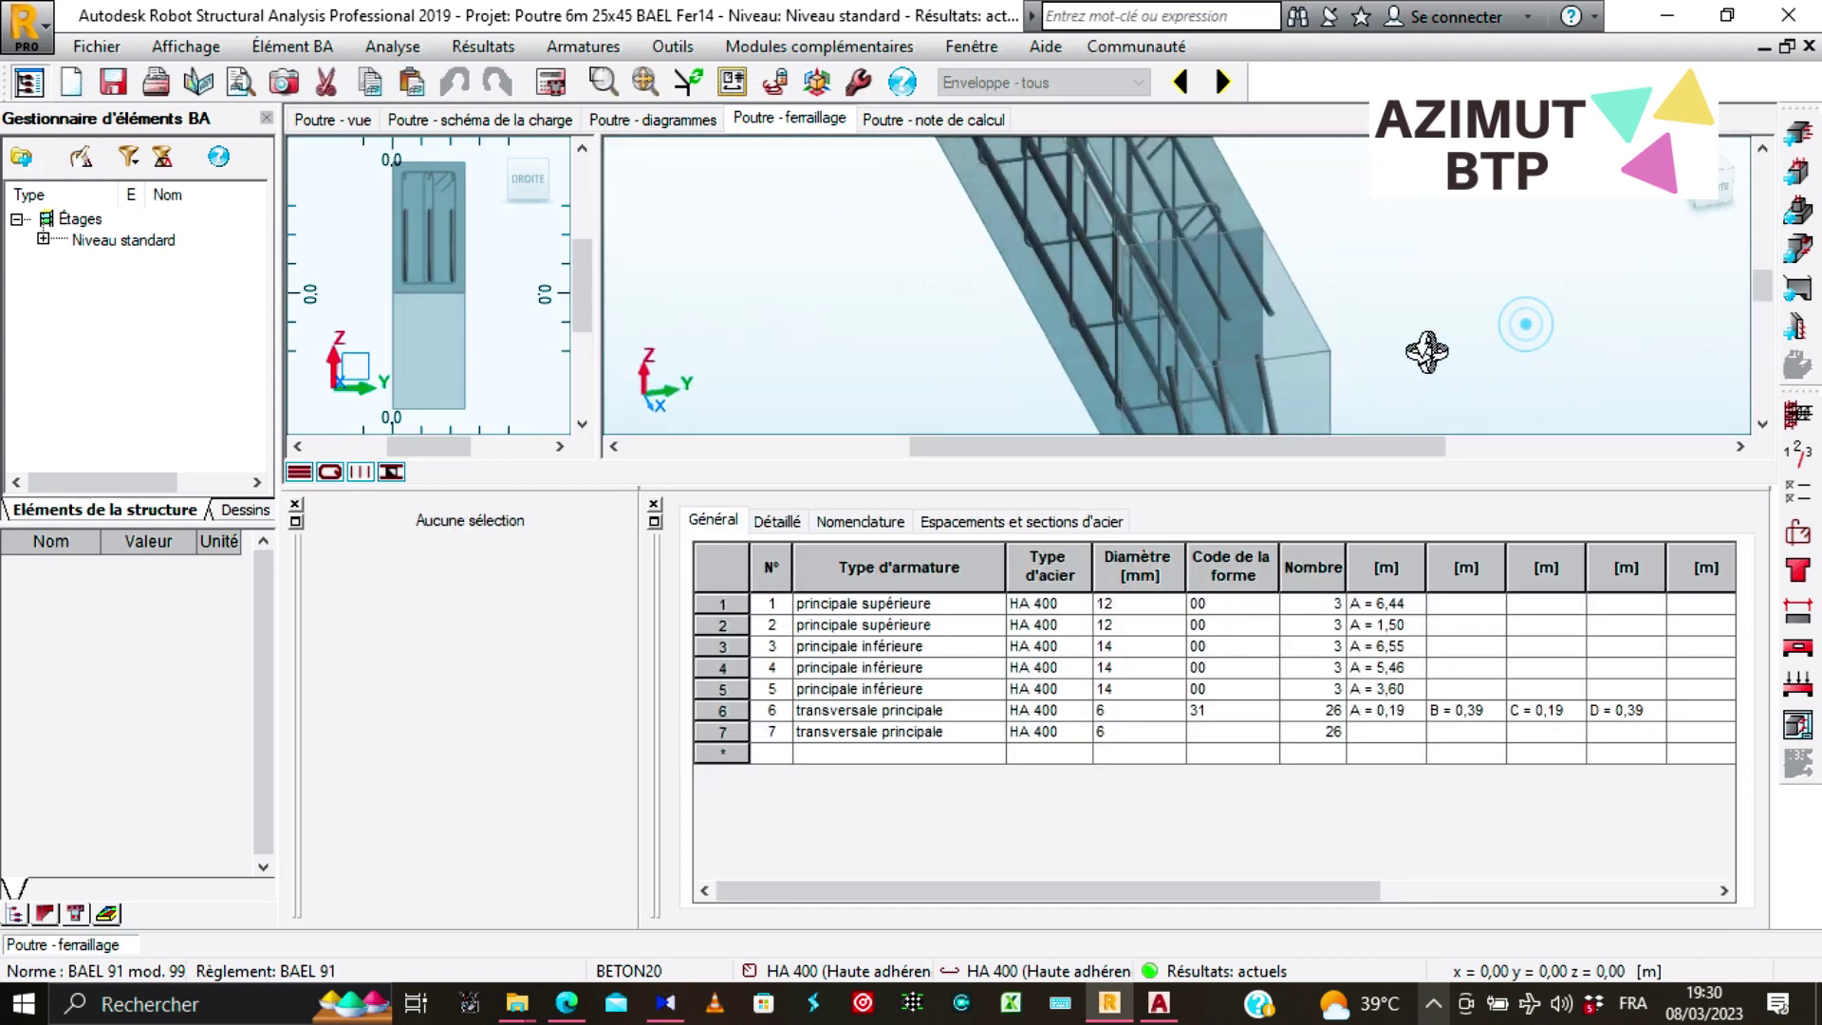
{"action": "mouse_move", "coordinate": [1141, 336]}
{"action": "middle_mouse_down", "text": "shift"}
{"action": "mouse_move", "coordinate": [1256, 332]}
{"action": "mouse_move", "coordinate": [1293, 317]}
{"action": "mouse_move", "coordinate": [1296, 282]}
{"action": "middle_mouse_up", "text": "shift"}
{"action": "scroll", "coordinate": [1610, 322], "scroll_direction": "down", "scroll_amount": 3}
{"action": "scroll", "coordinate": [1296, 281], "scroll_direction": "down", "scroll_amount": 4}
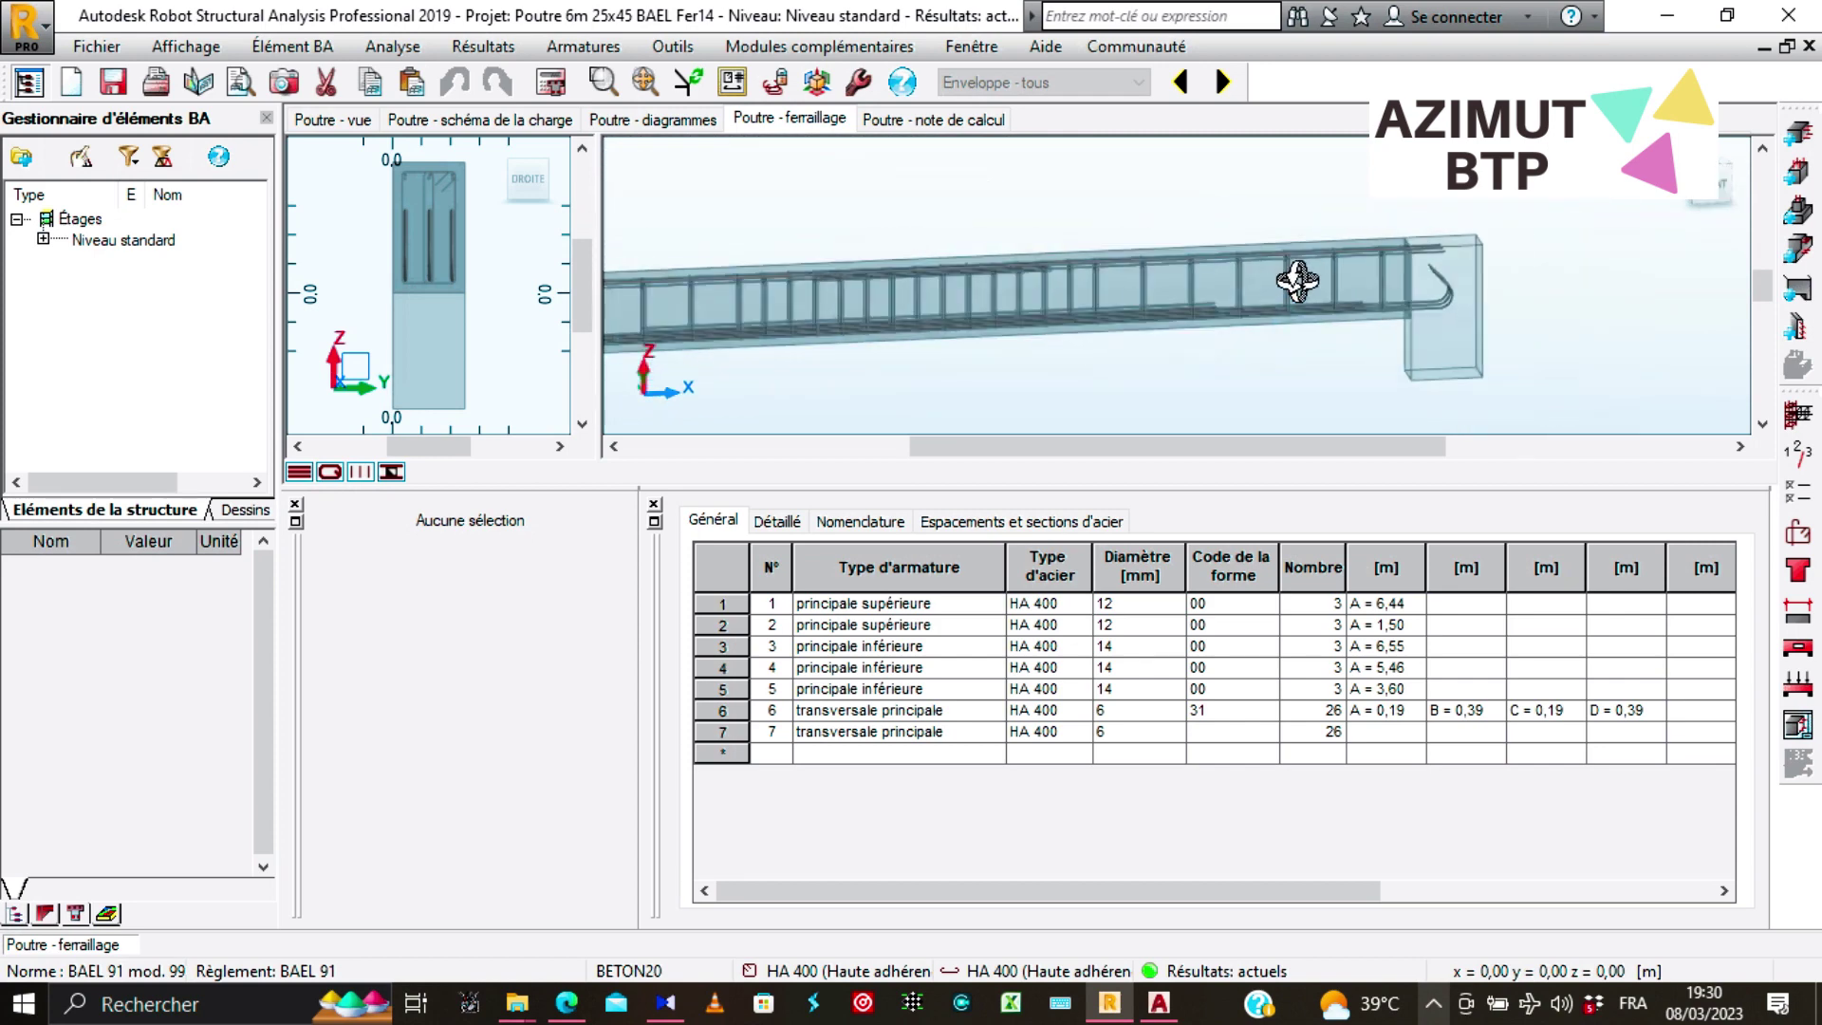
{"action": "middle_click_drag", "start_coordinate": [721, 313], "coordinate": [1055, 294], "text": "shift"}
{"action": "left_click", "coordinate": [1705, 195]}
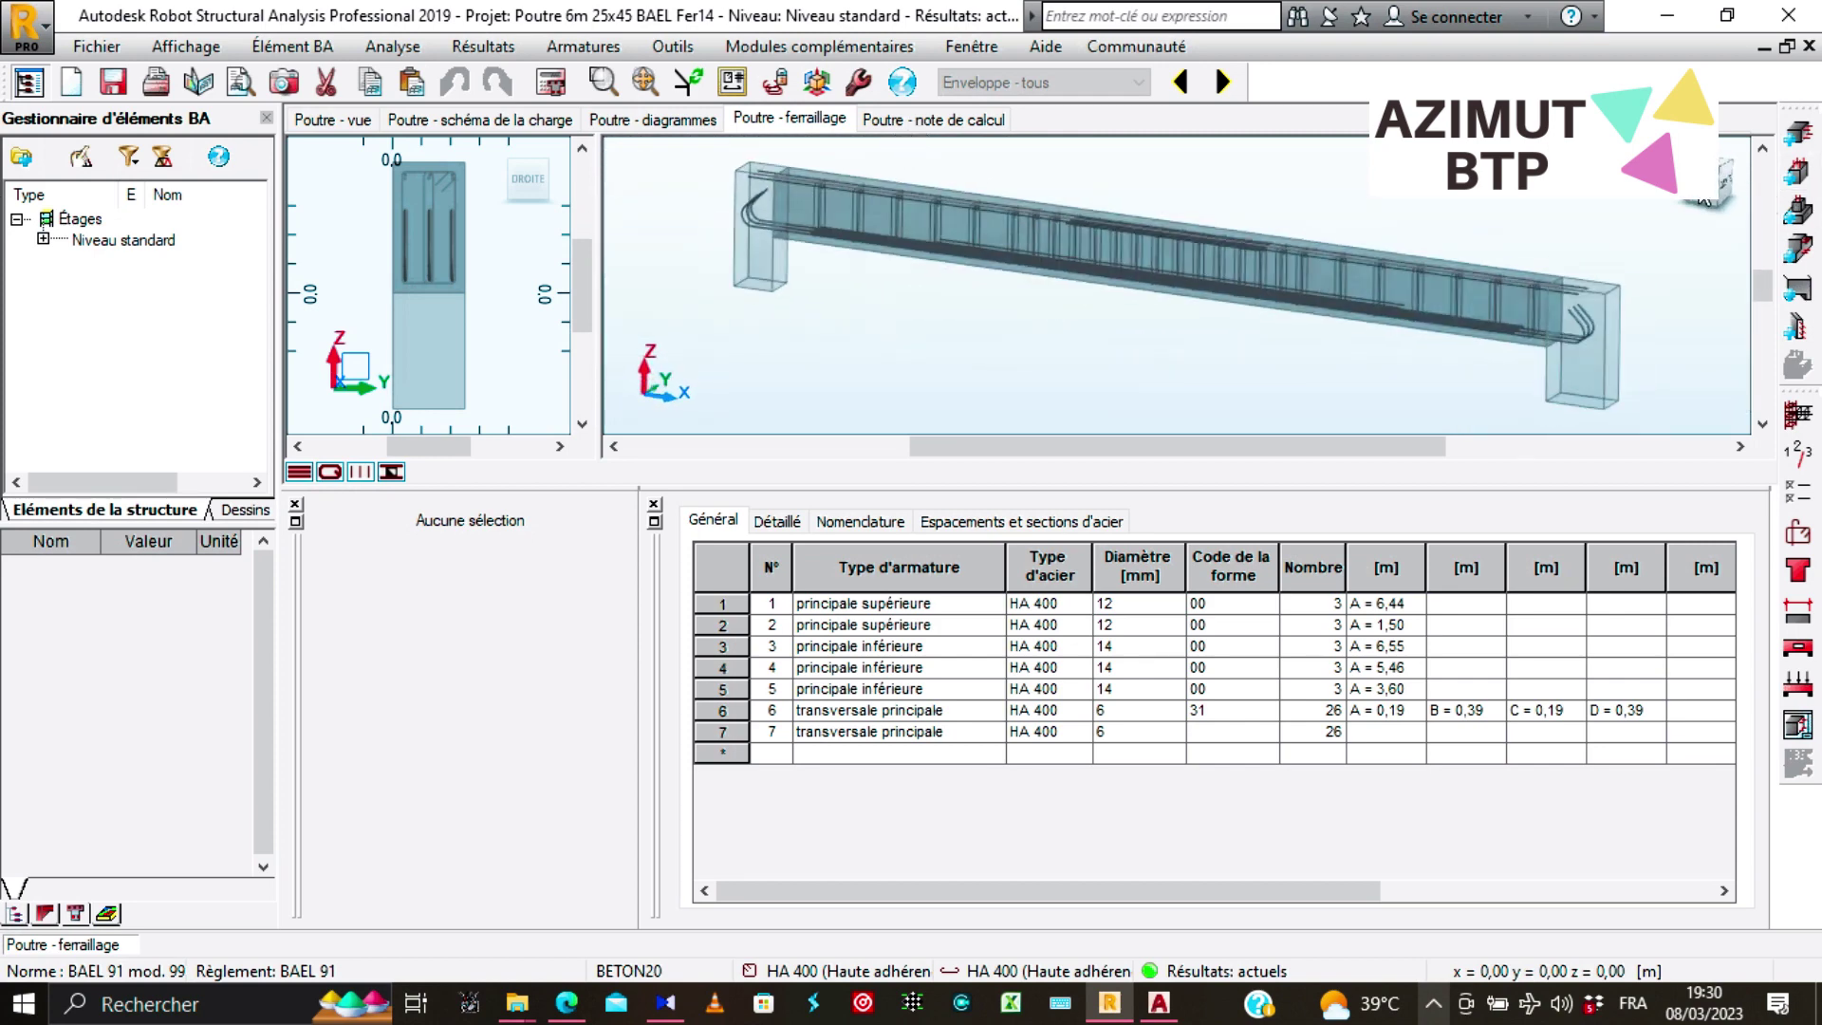
{"action": "left_click", "coordinate": [1704, 197]}
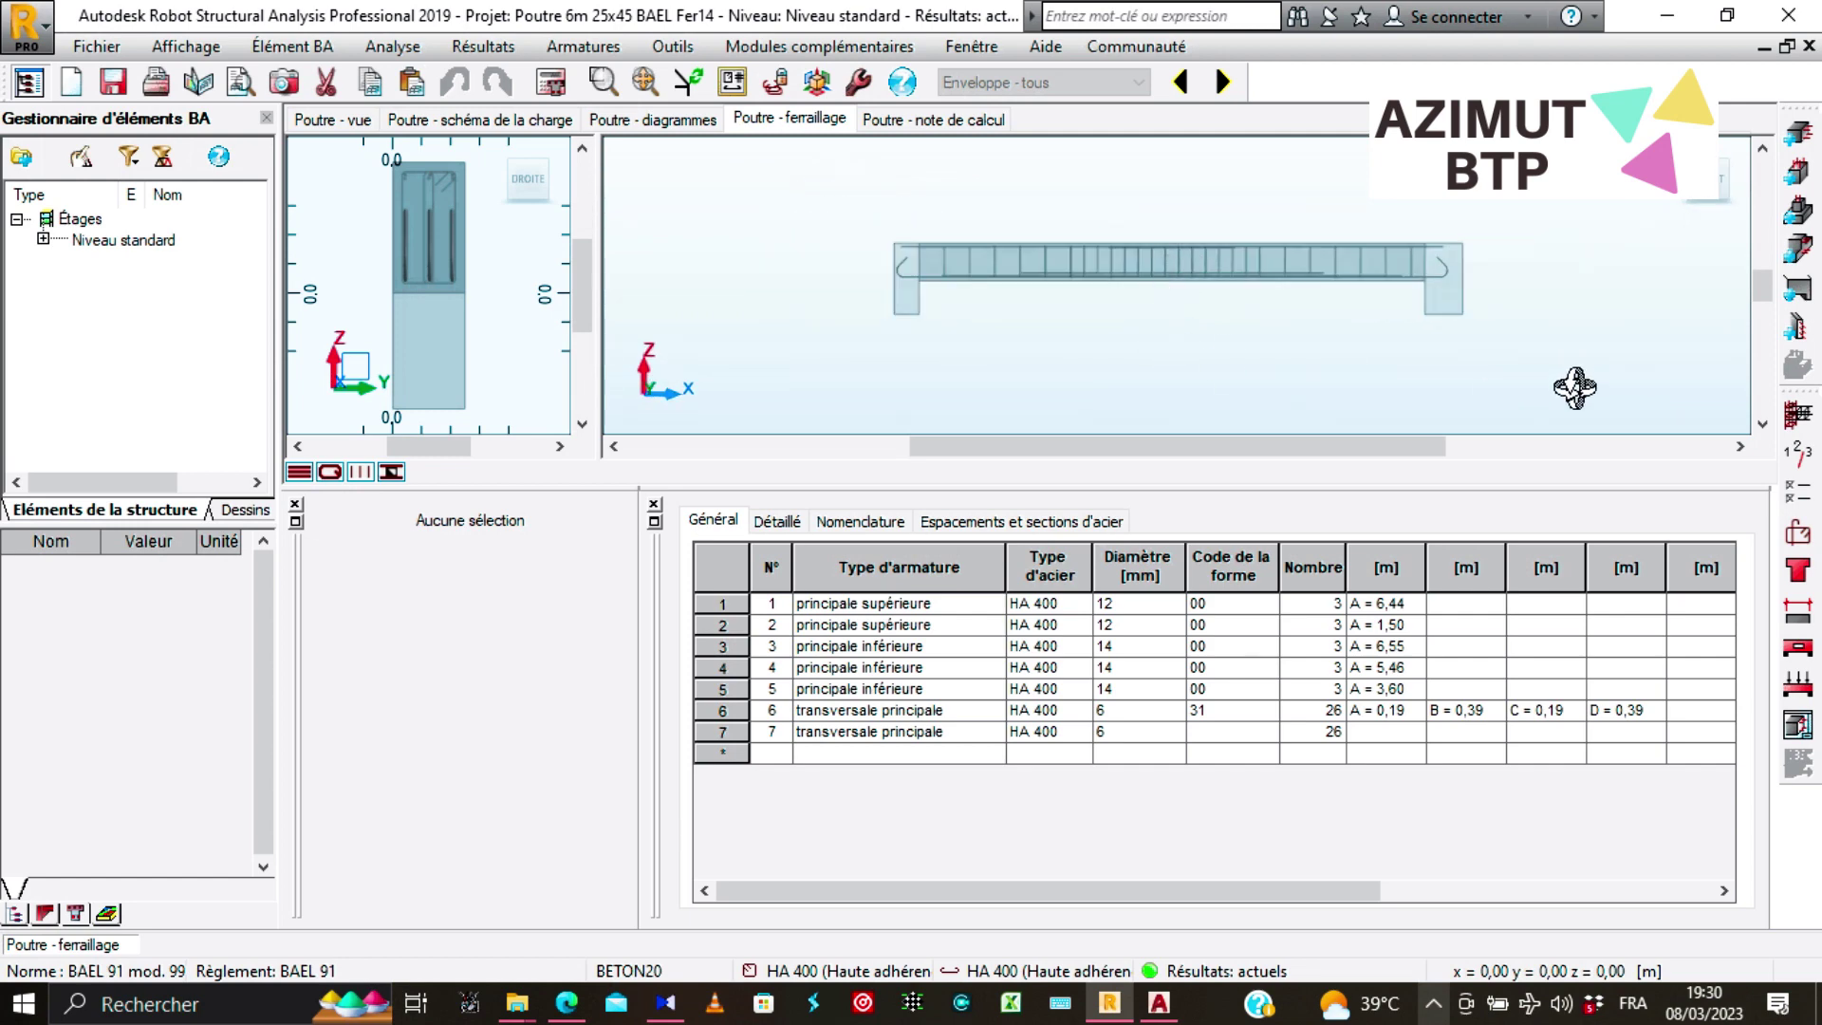
Generate the beam's reinforcement drawing and check the elevation, sections A-A and B-B, and the bar schedule.
{"action": "left_click", "coordinate": [1796, 724]}
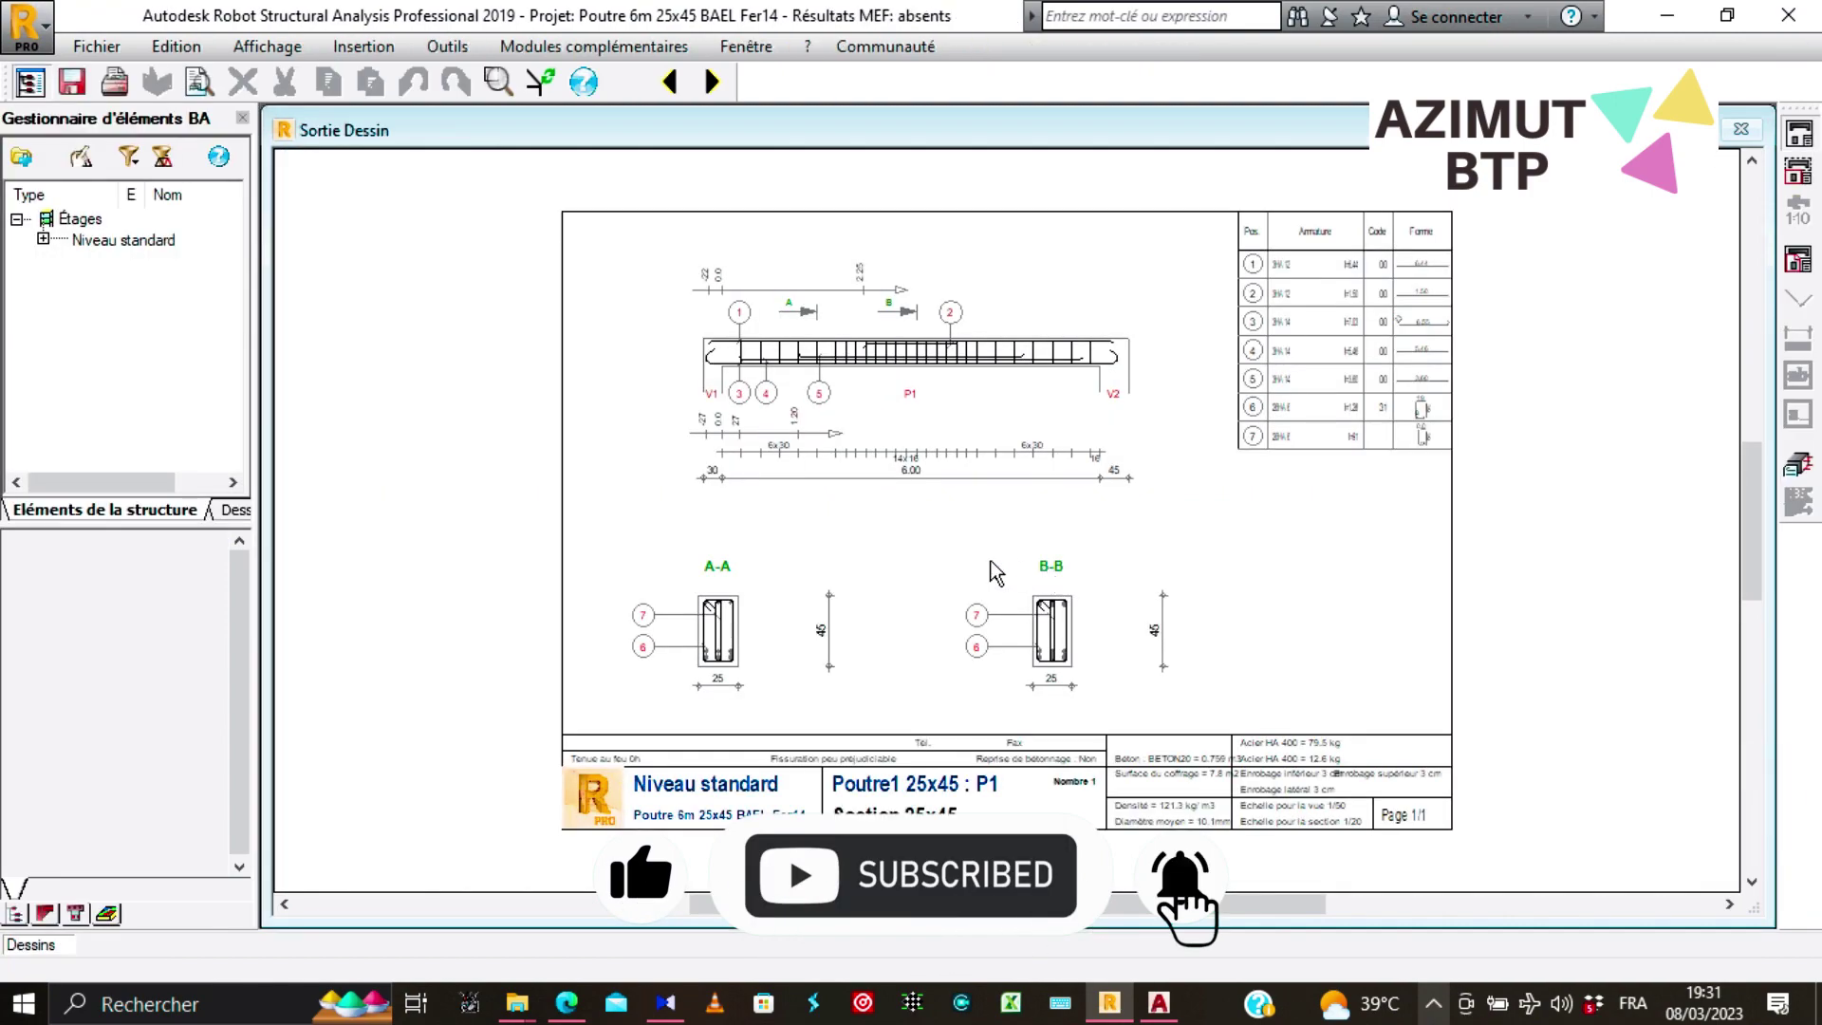
{"action": "scroll", "coordinate": [968, 393], "scroll_direction": "up", "scroll_amount": 1}
{"action": "scroll", "coordinate": [971, 459], "scroll_direction": "down", "scroll_amount": 5}
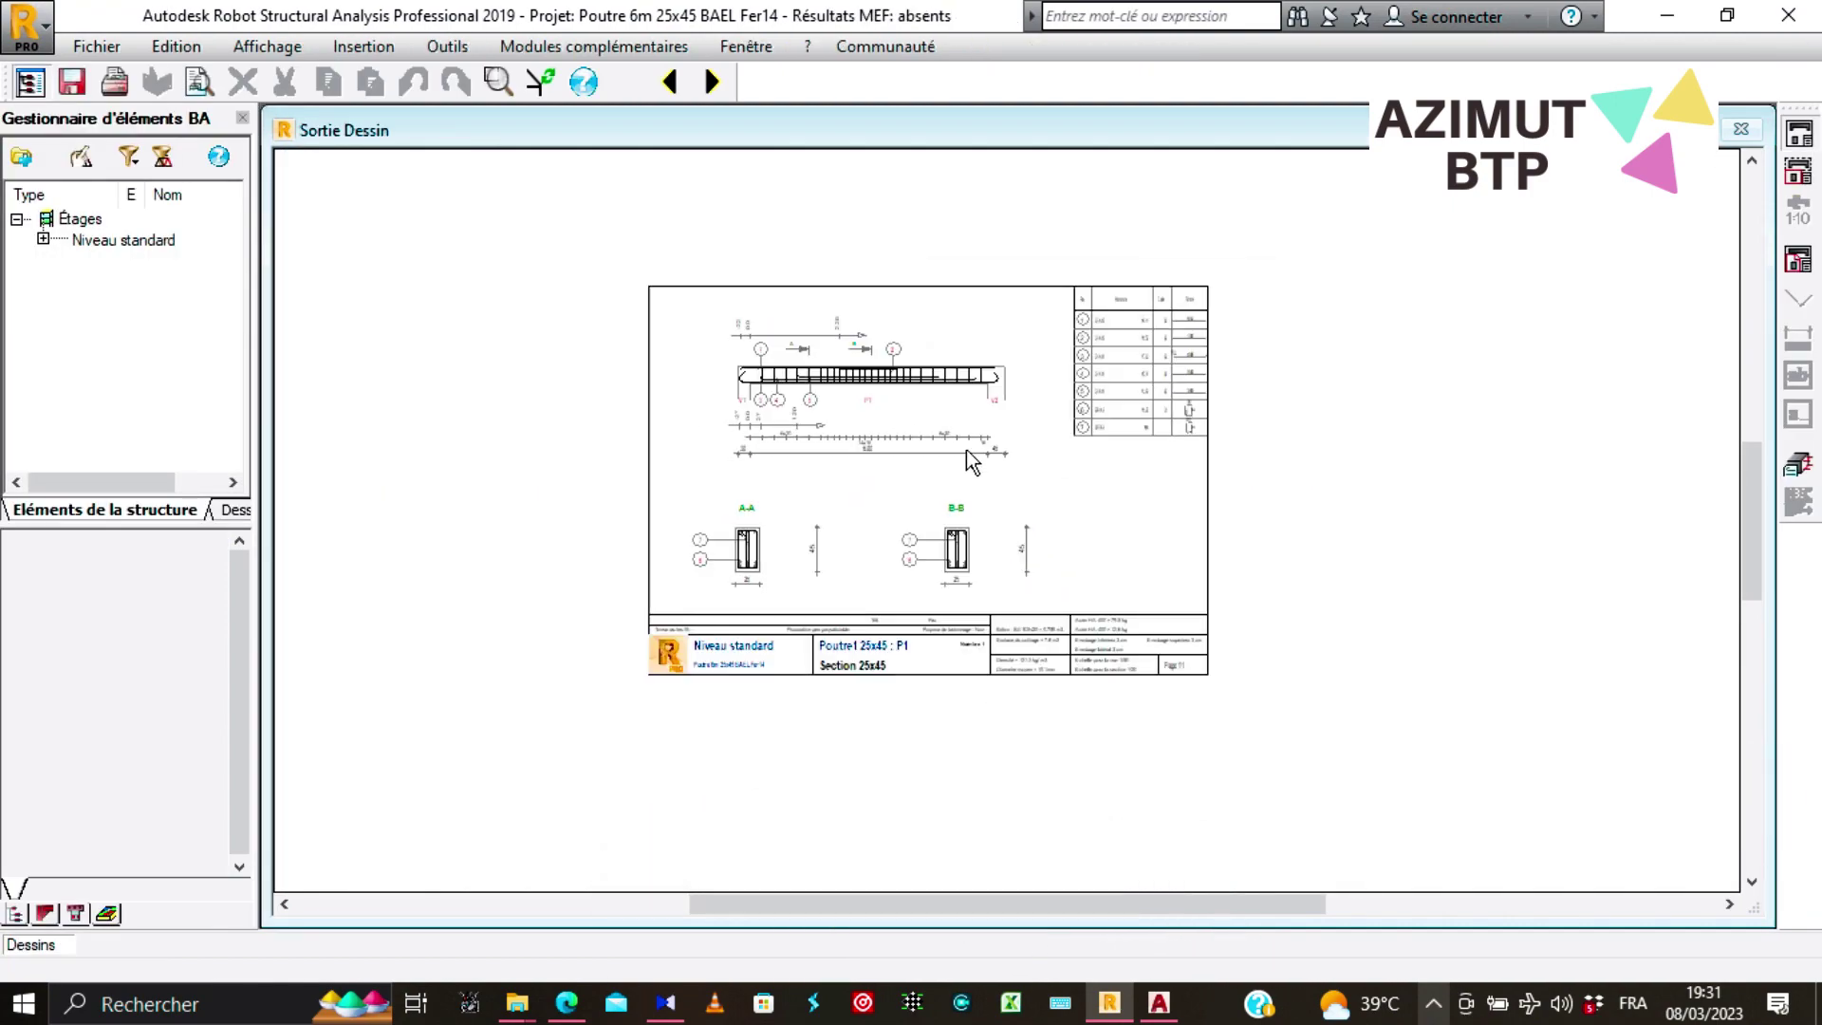
{"action": "scroll", "coordinate": [1277, 419], "scroll_direction": "up", "scroll_amount": 4}
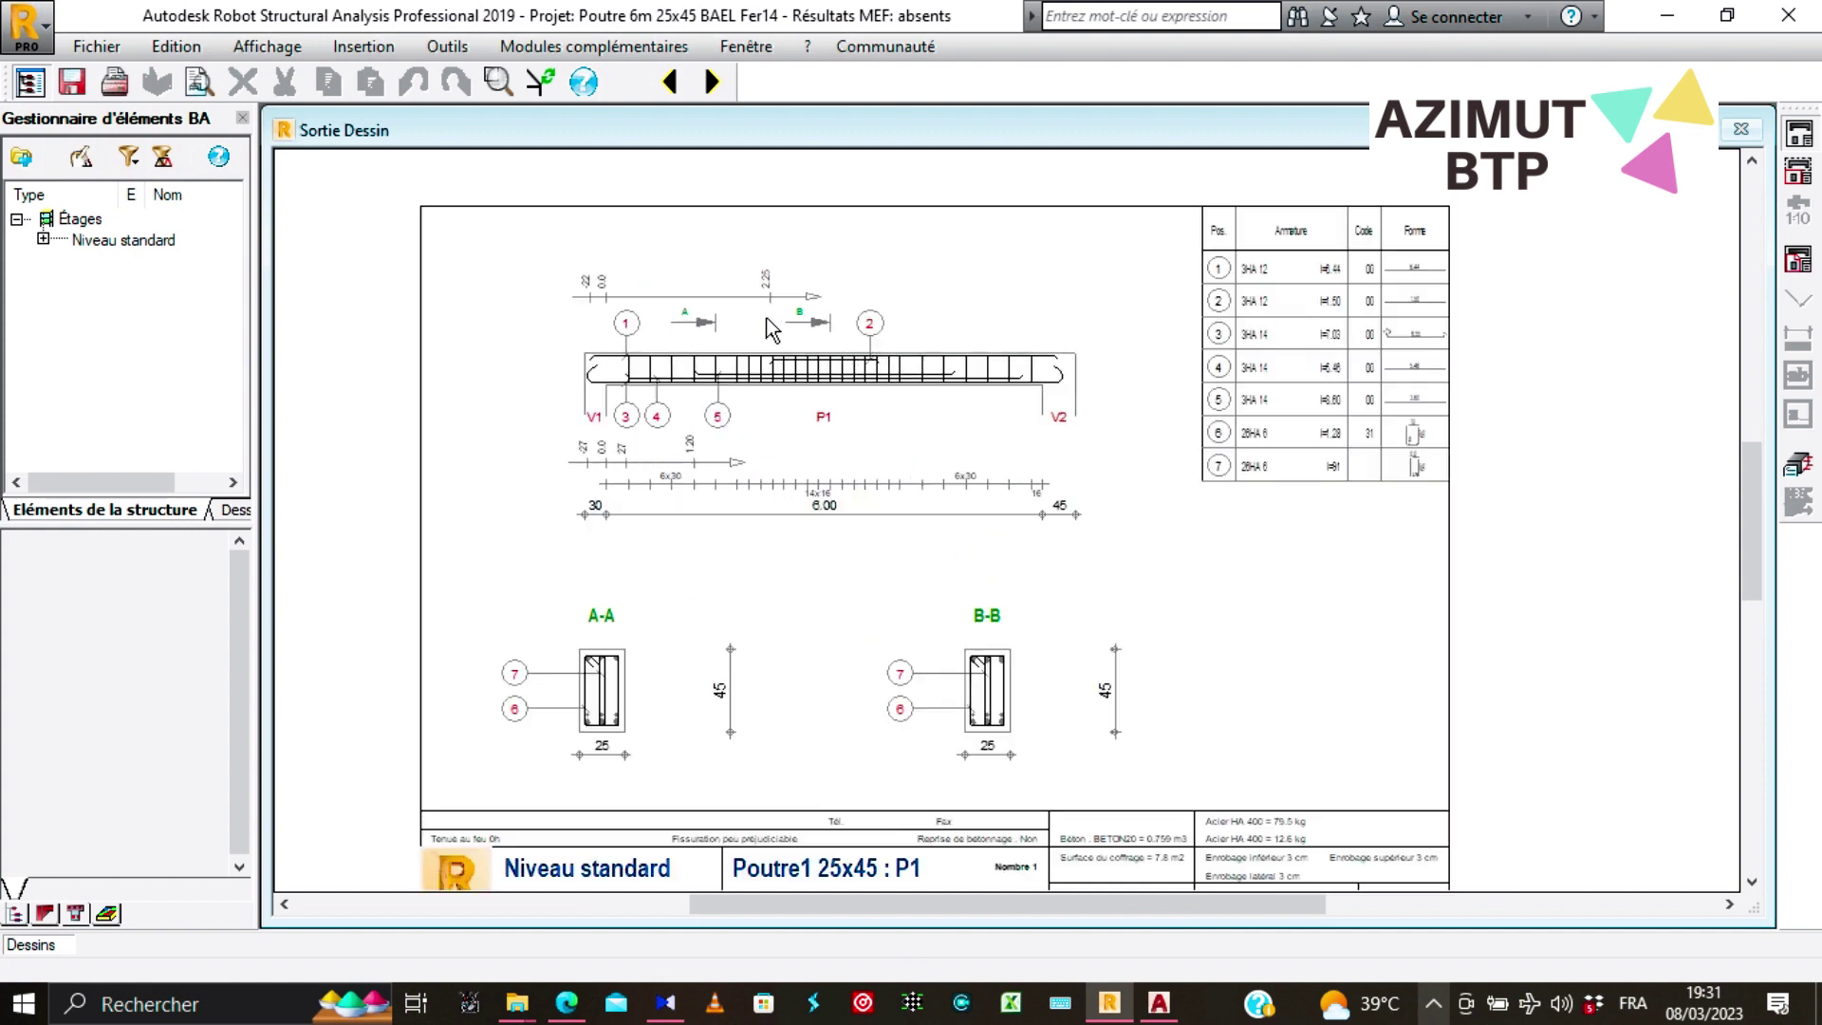
{"action": "scroll", "coordinate": [842, 462], "scroll_direction": "down", "scroll_amount": 3}
{"action": "scroll", "coordinate": [841, 462], "scroll_direction": "up", "scroll_amount": 2}
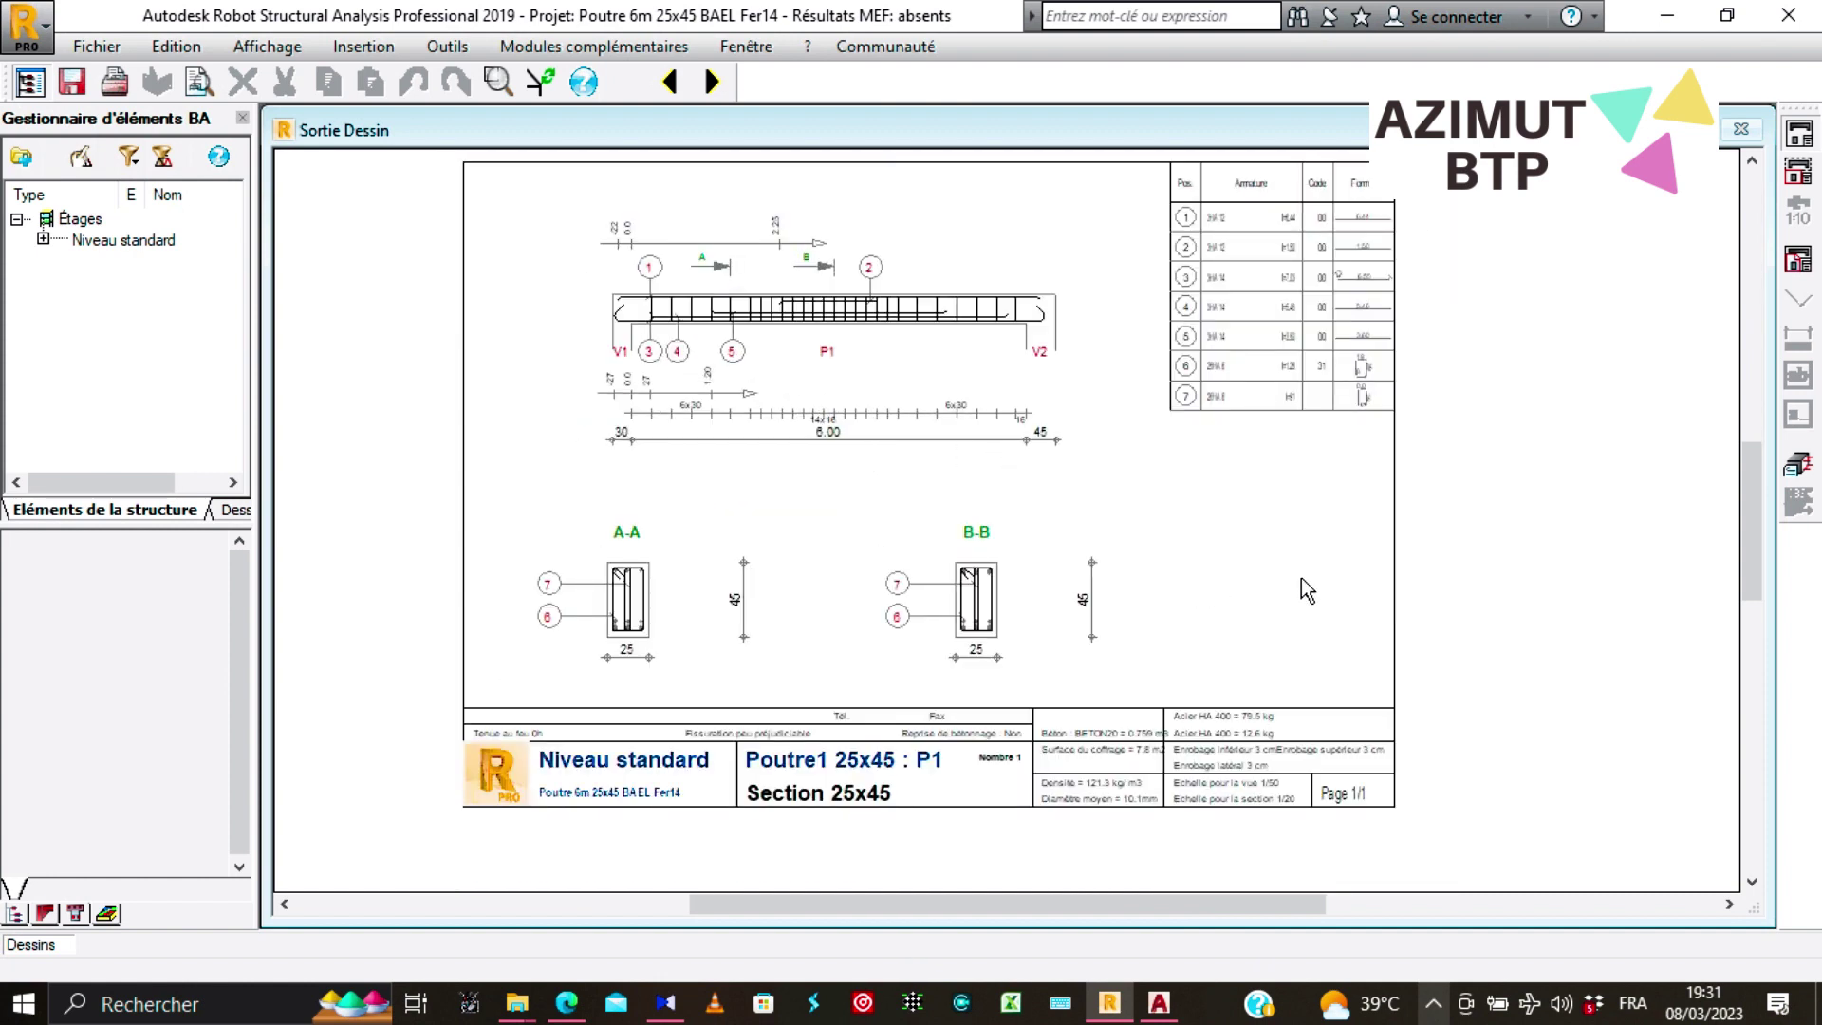
Export the drawing to the desktop in DXF format under the file name "Poutre 6m".
{"action": "left_click", "coordinate": [98, 46]}
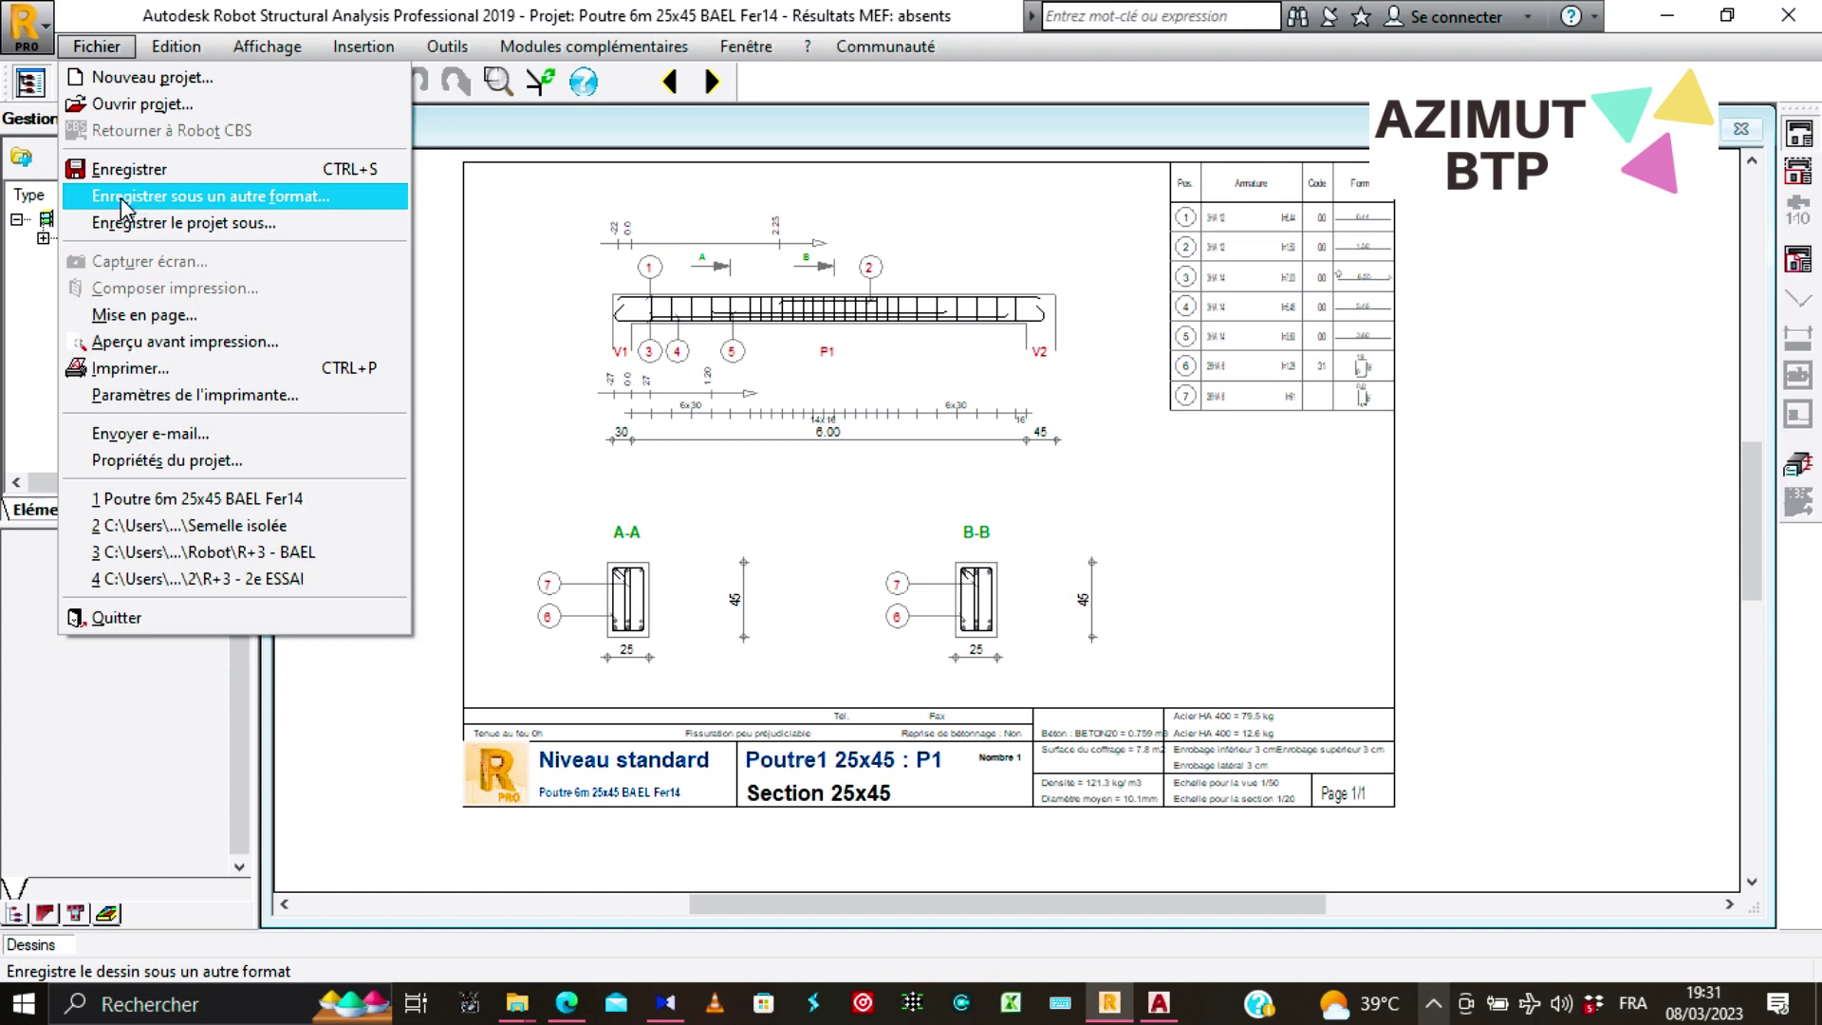
{"action": "left_click", "coordinate": [240, 199]}
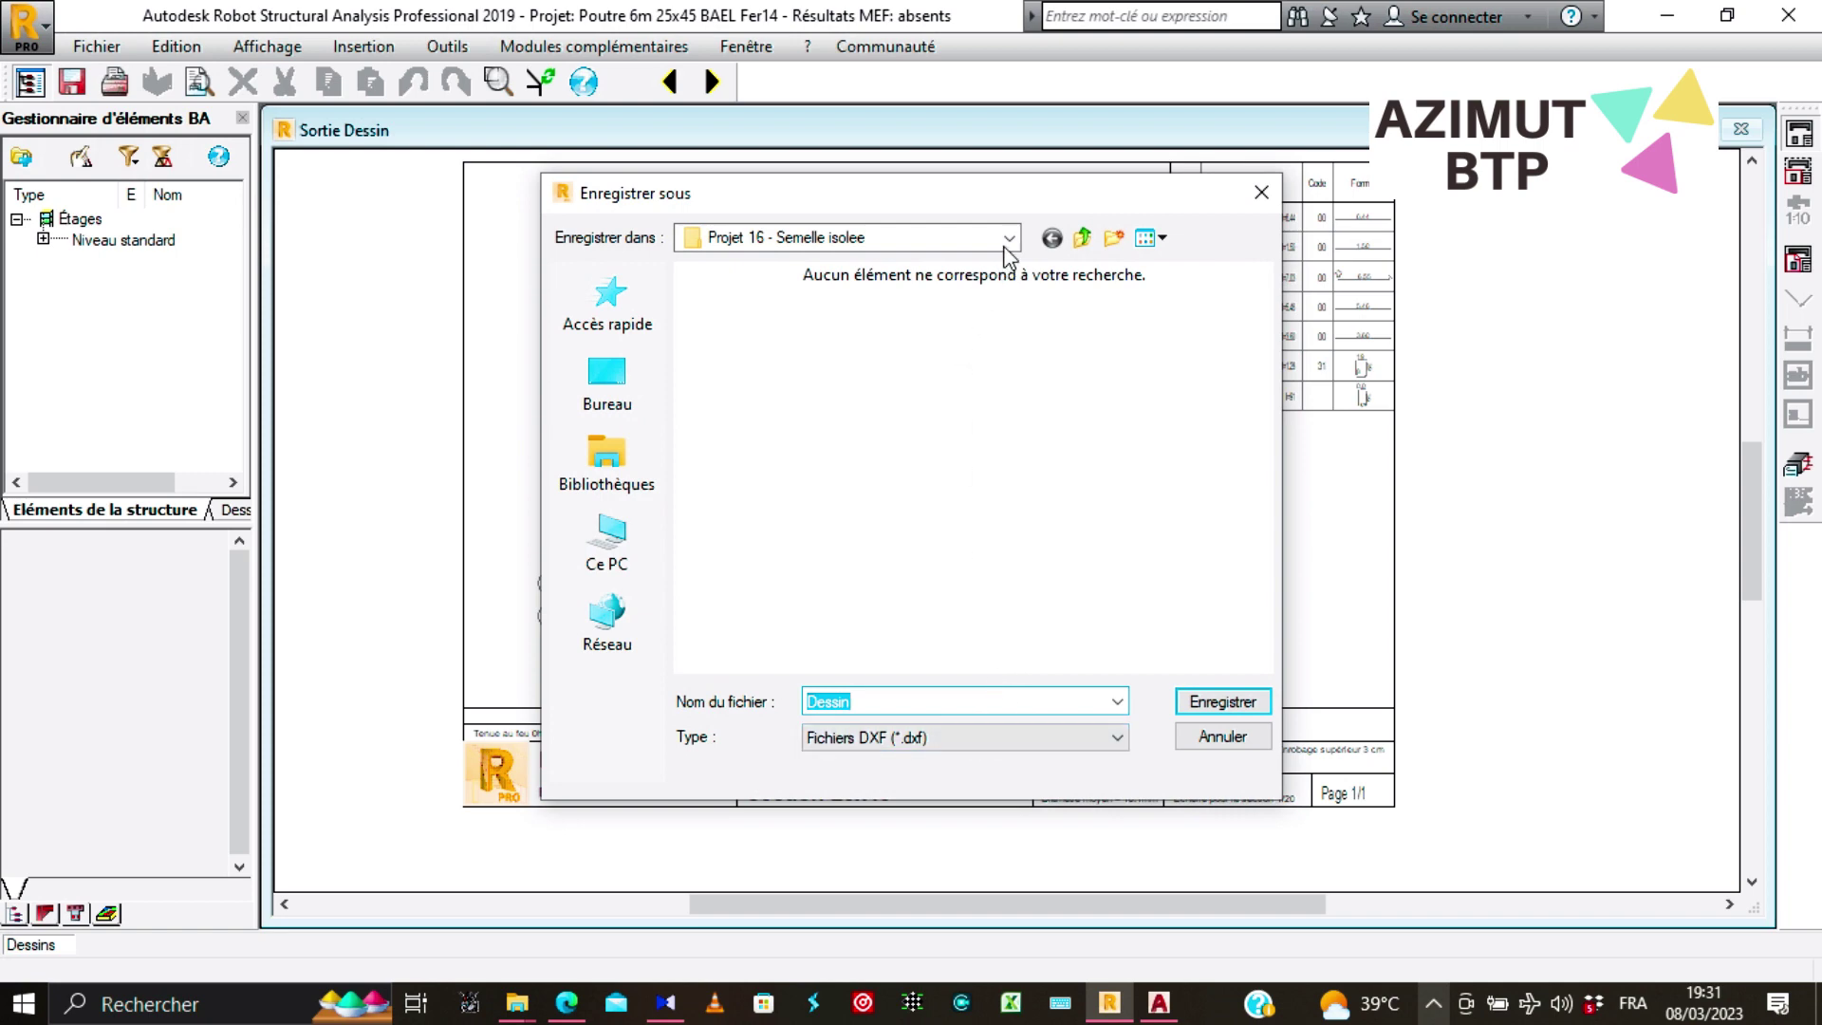
{"action": "left_click", "coordinate": [608, 394]}
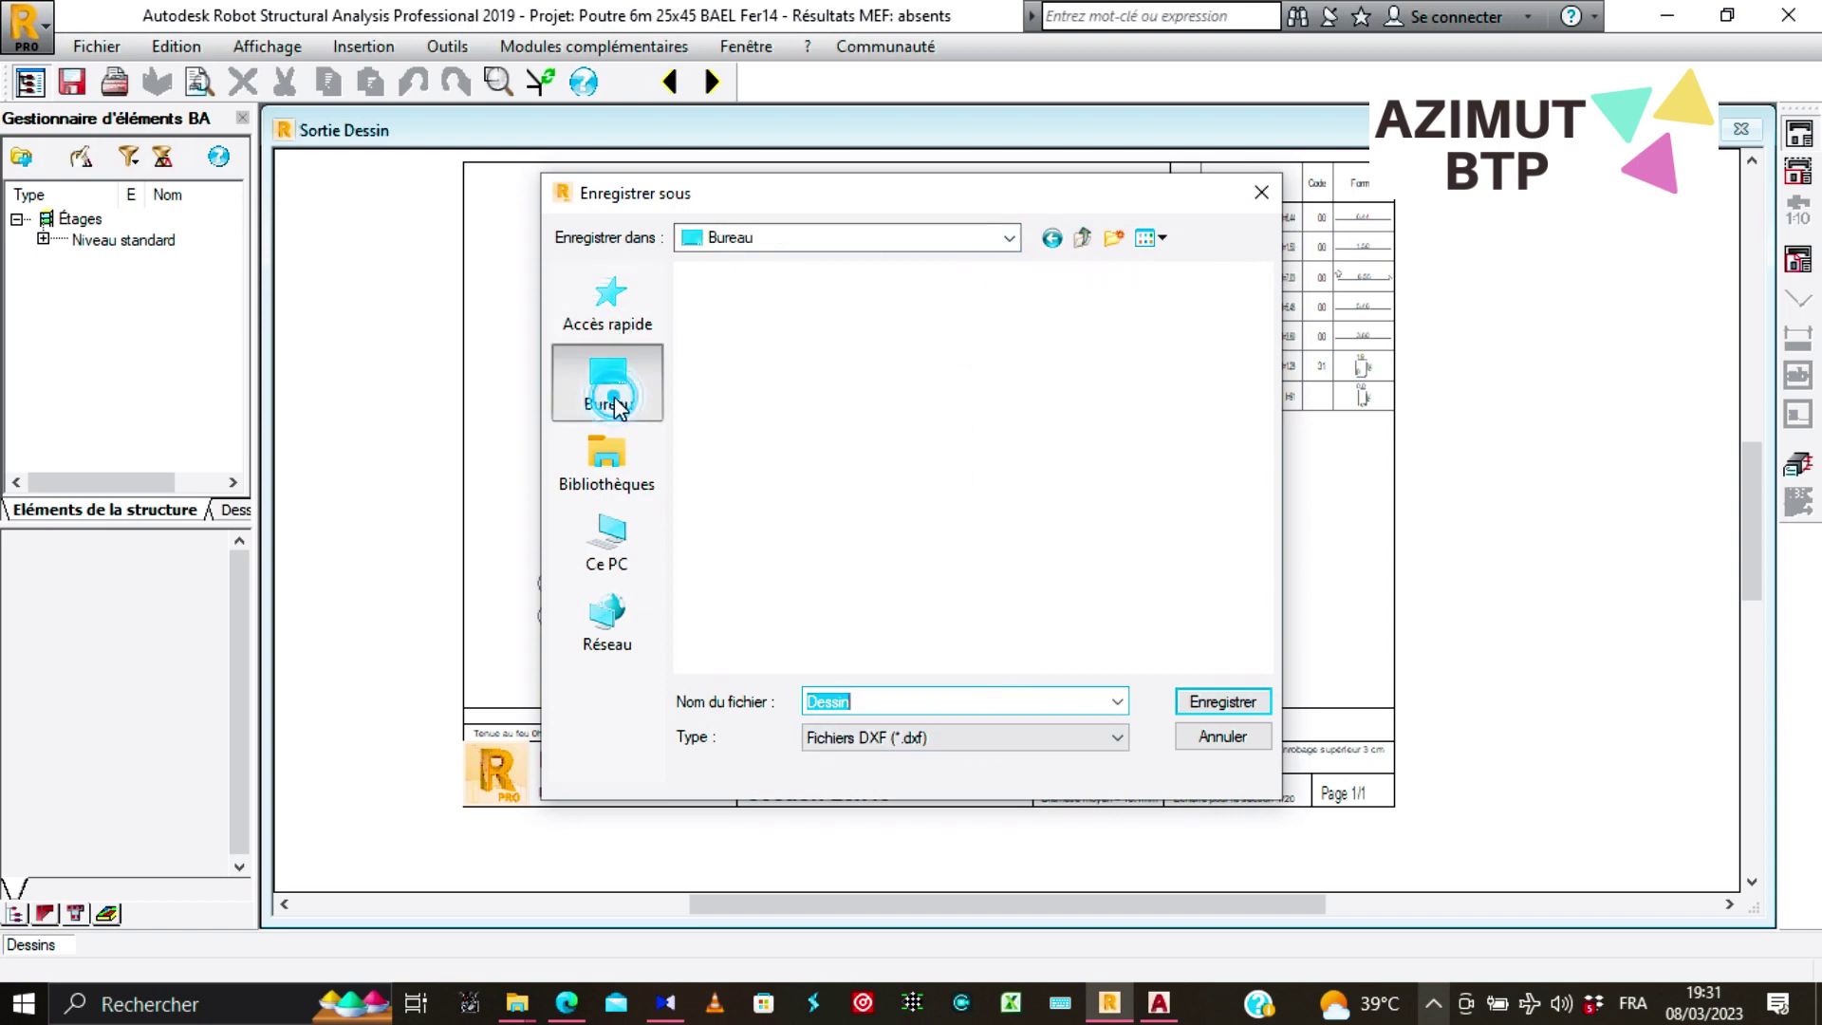
{"action": "left_click", "coordinate": [861, 701]}
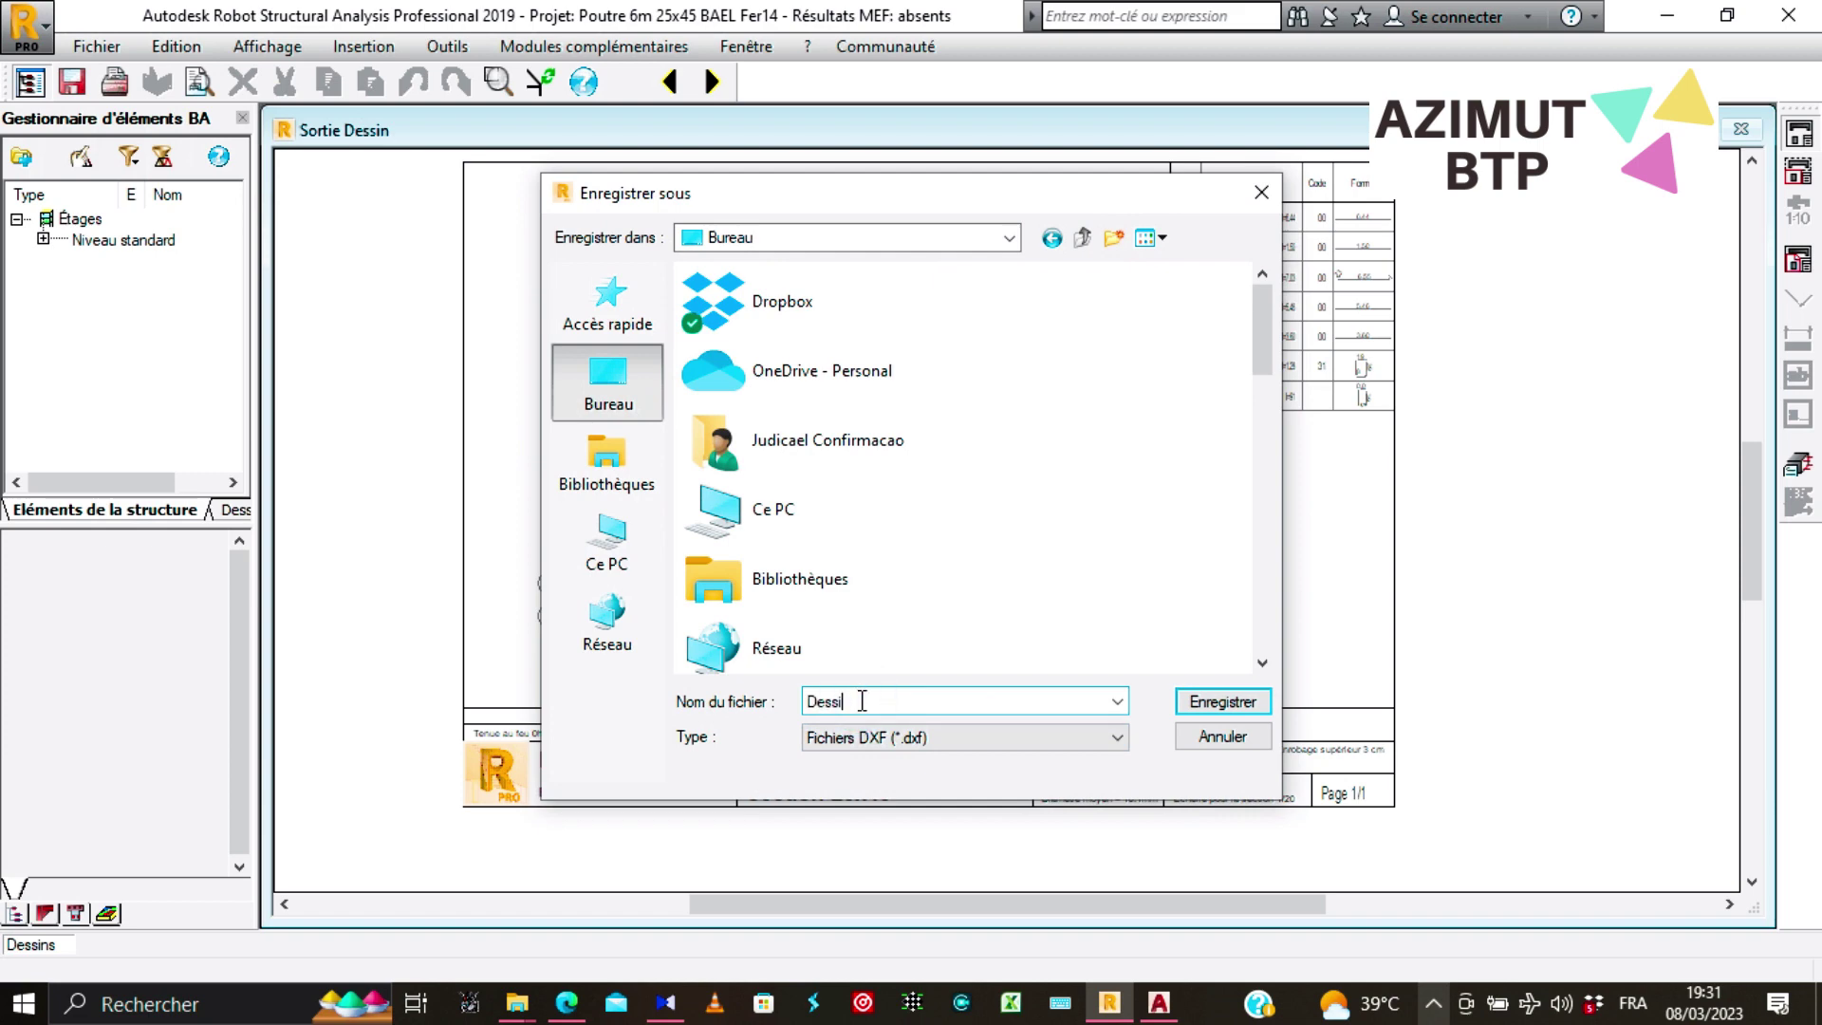
{"action": "type", "text": "Poutre 6m"}
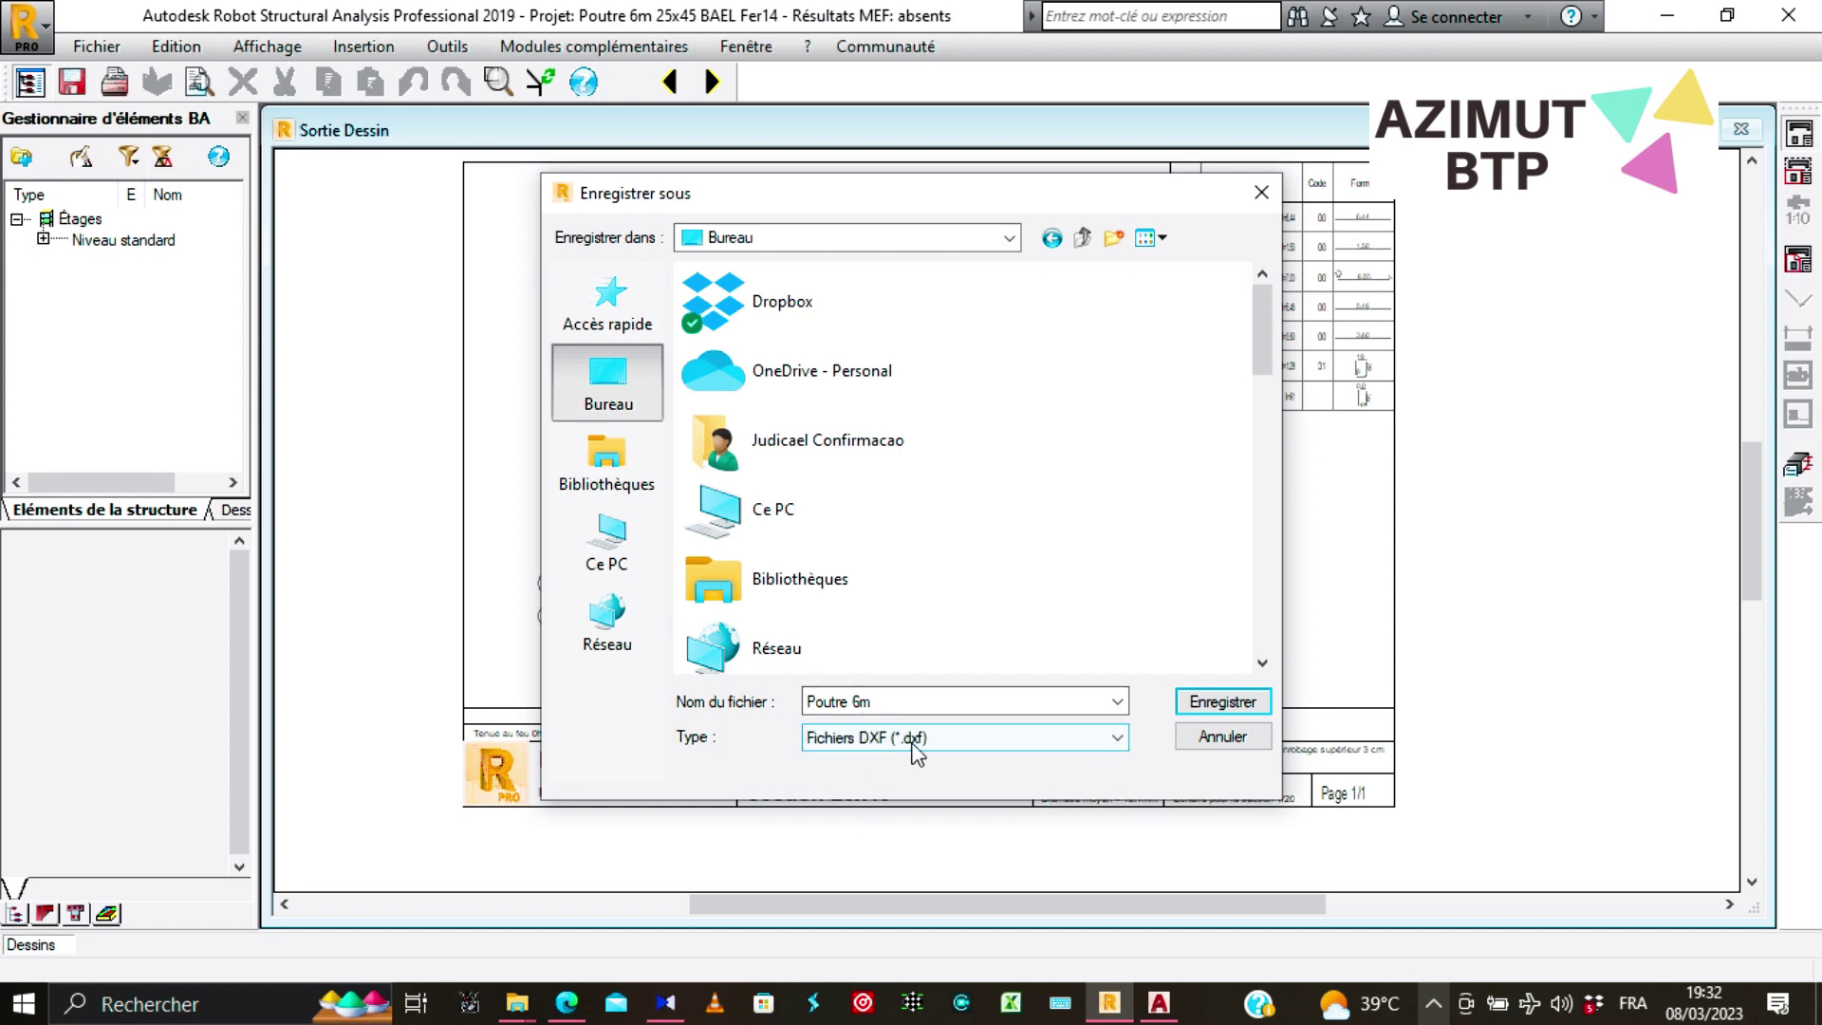
{"action": "left_click", "coordinate": [1205, 707]}
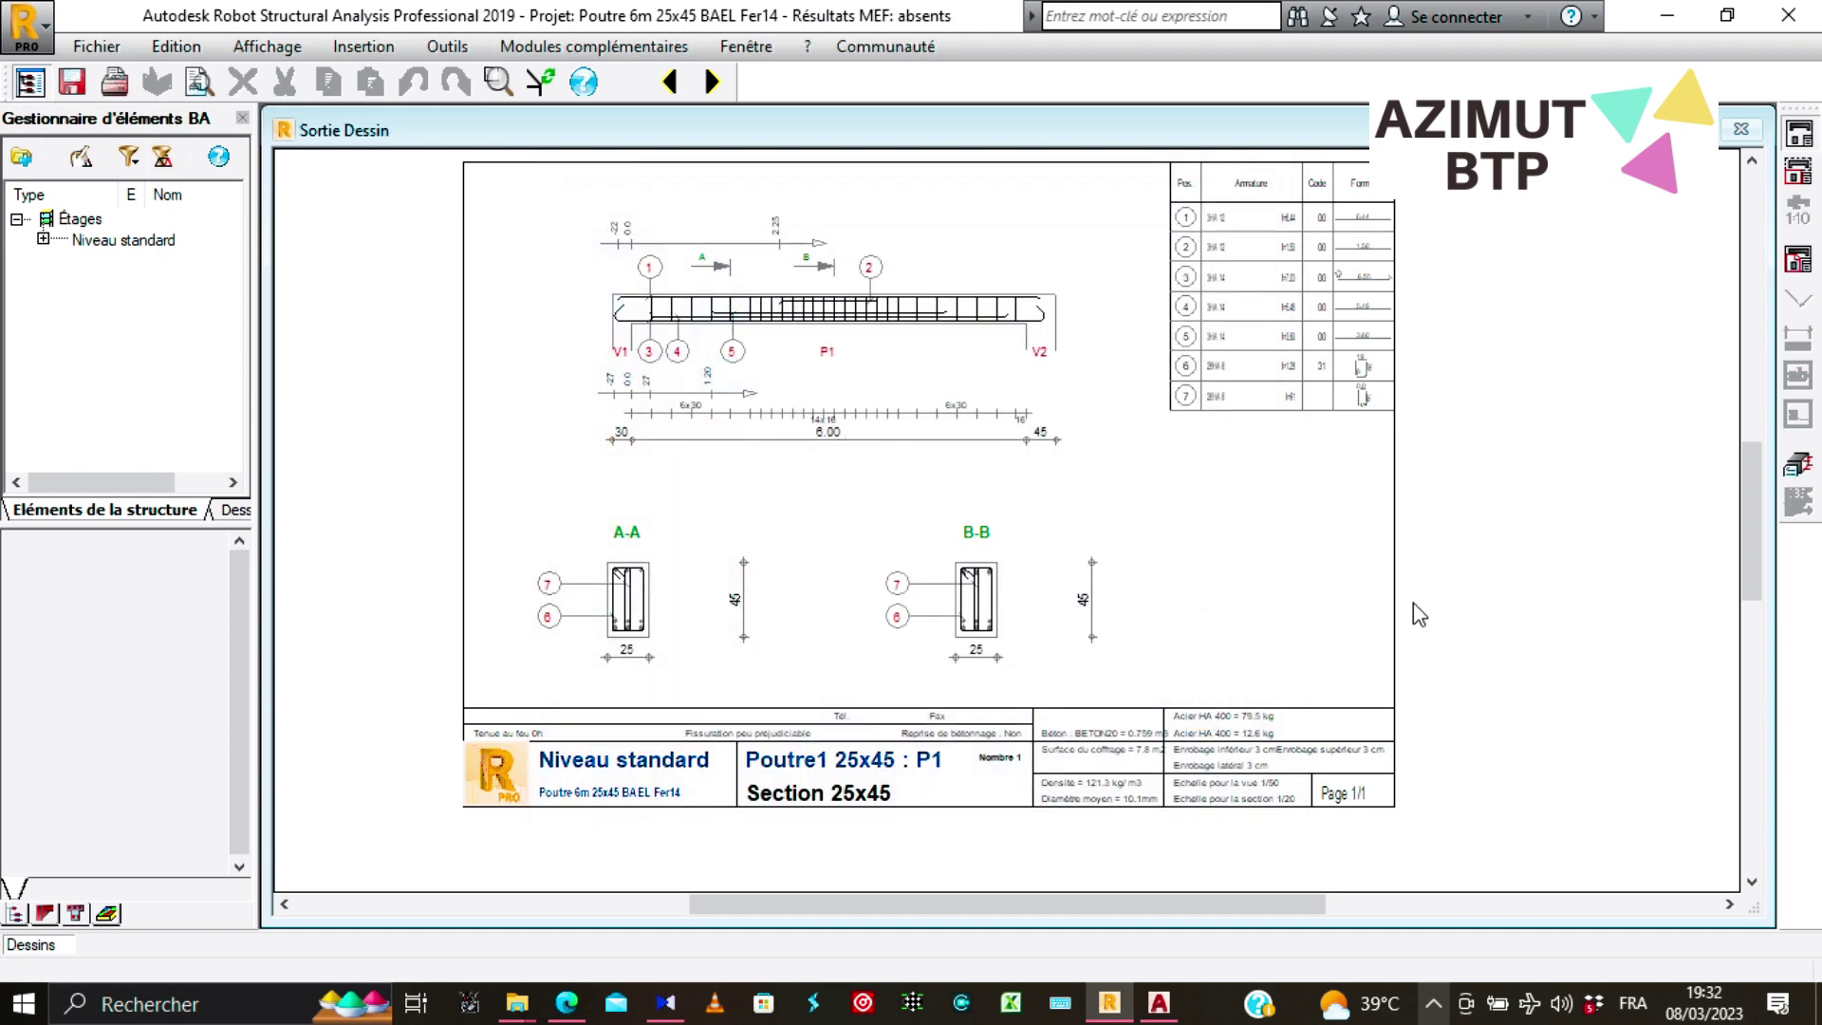
{"action": "scroll", "coordinate": [1029, 692], "scroll_direction": "down", "scroll_amount": 4}
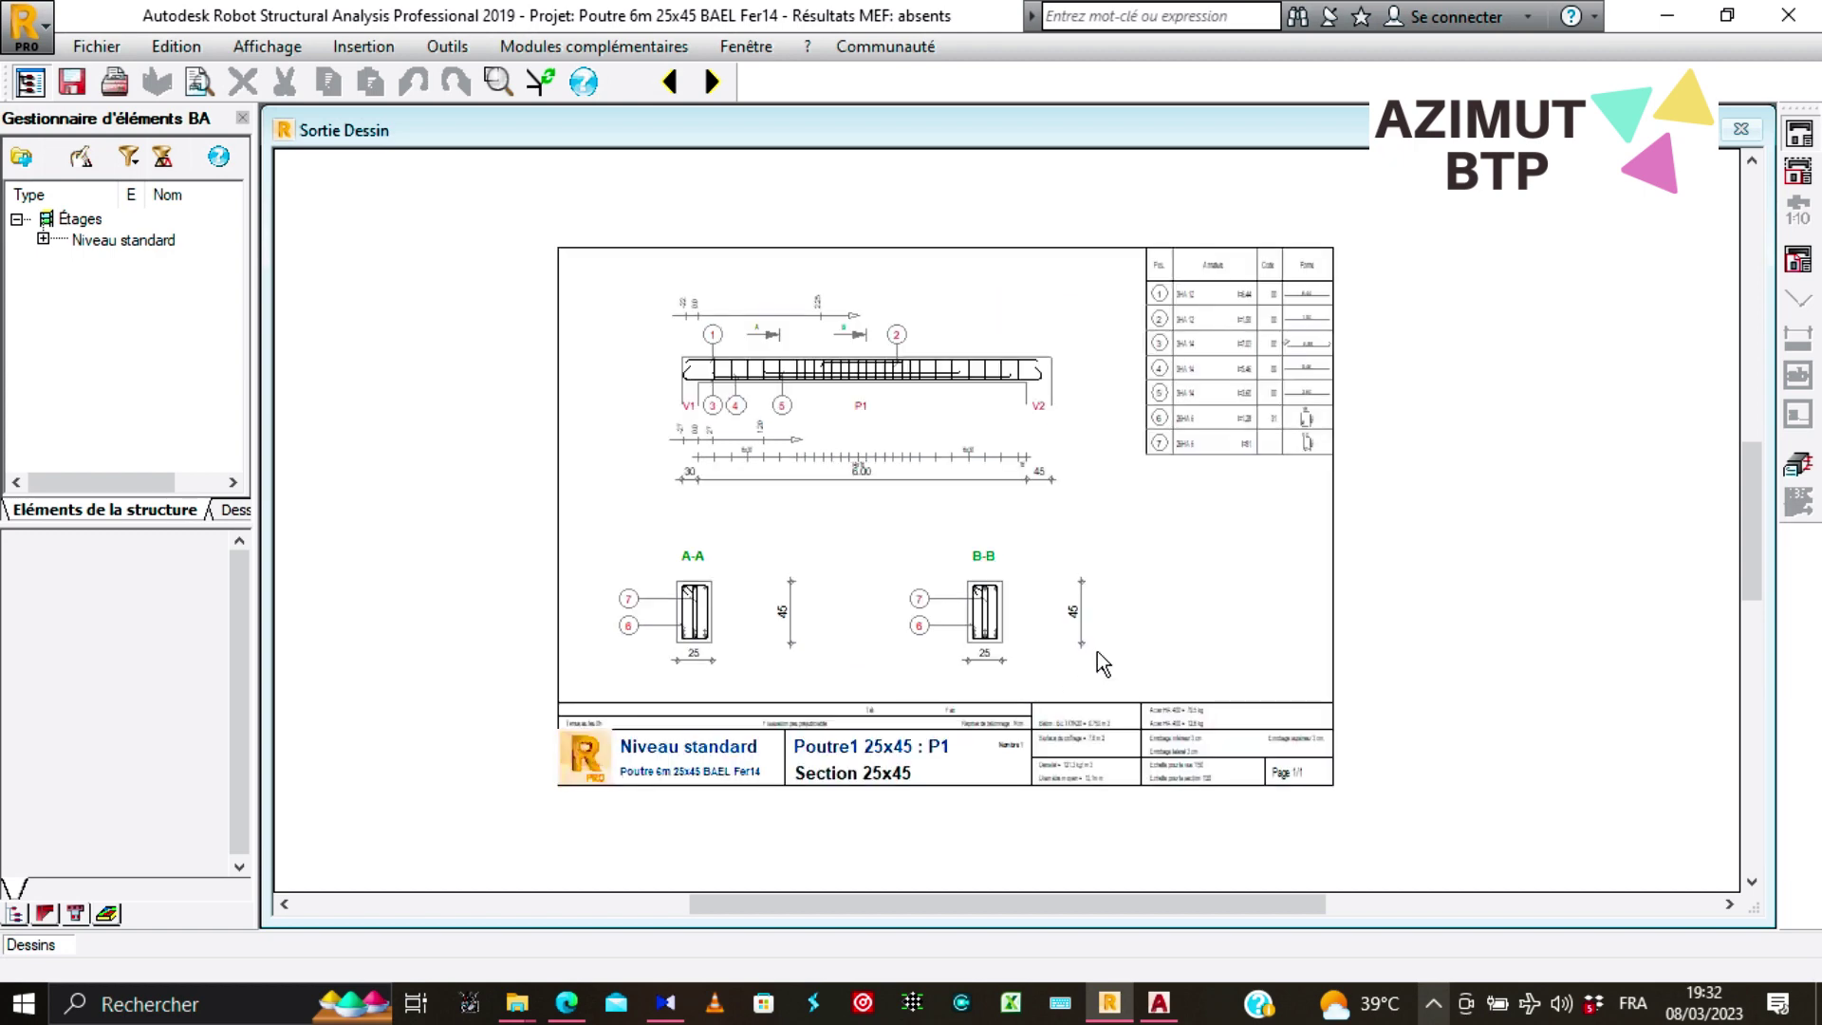
{"action": "left_click", "coordinate": [1795, 464]}
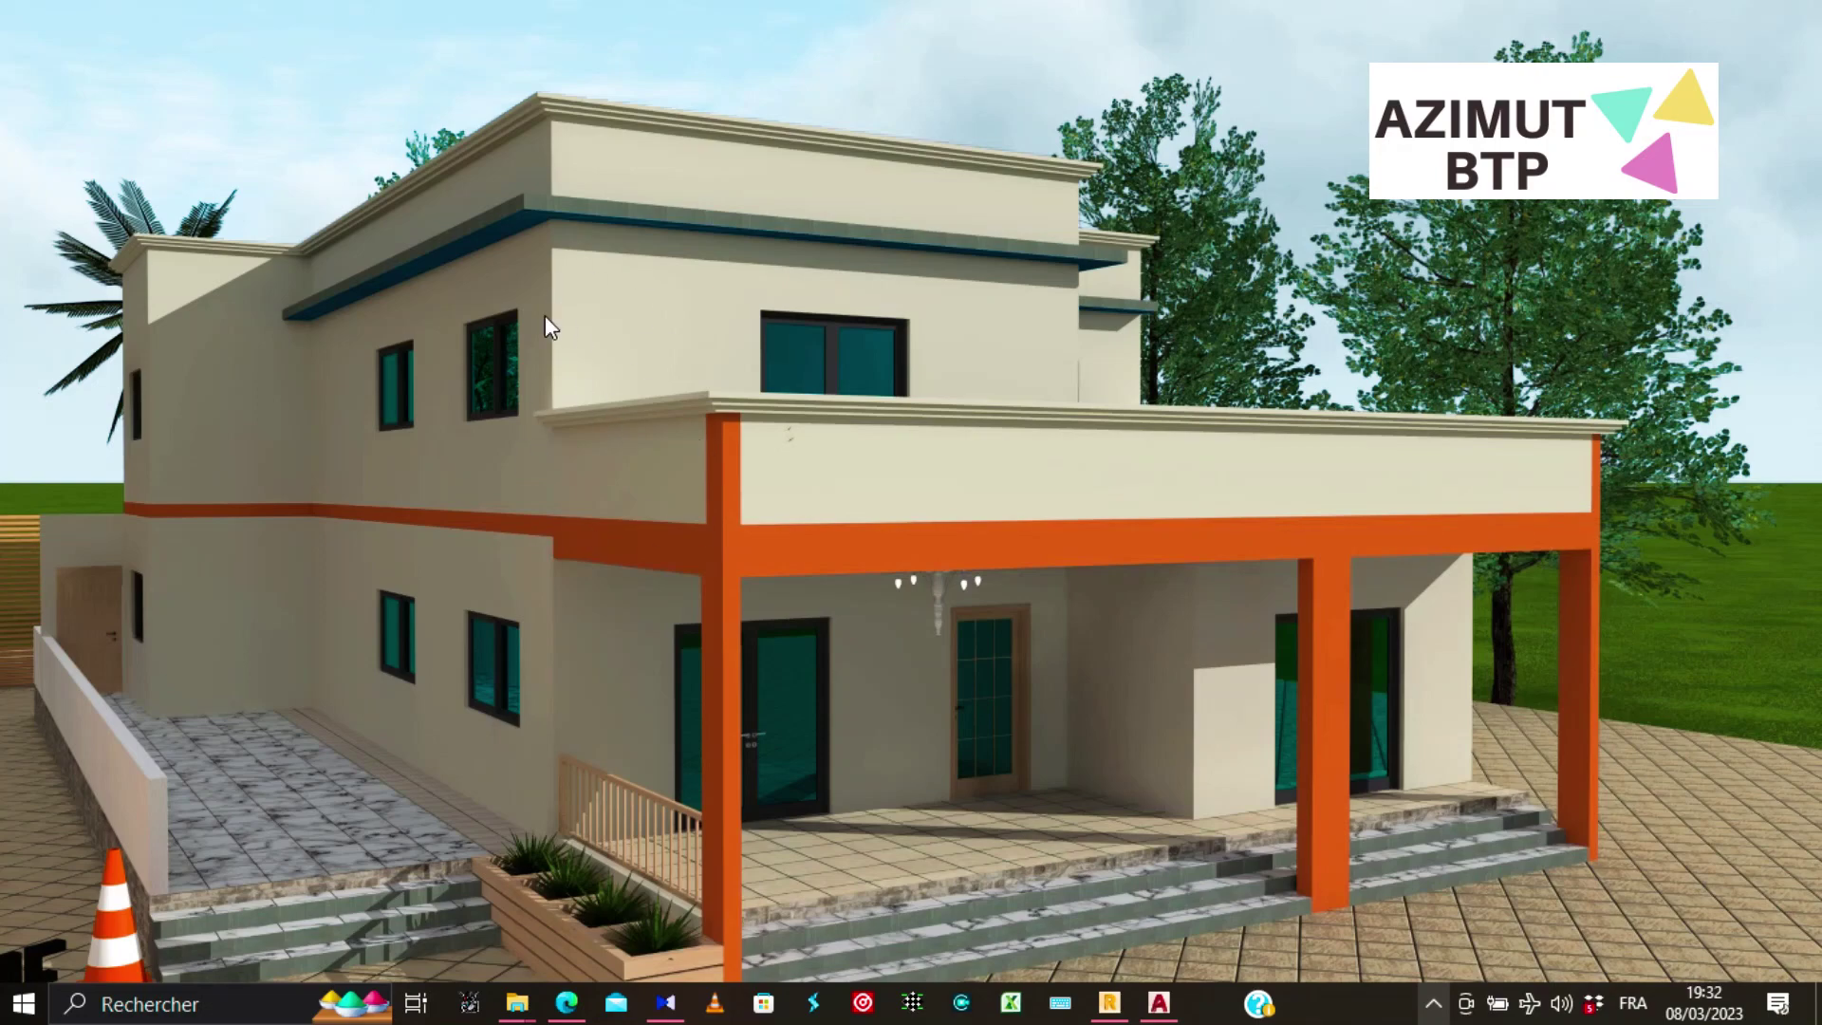
Switch to File Explorer, show the desktop folder's contents as large icons and locate the Poutre 6m DXF file.
{"action": "left_click", "coordinate": [517, 1001]}
{"action": "scroll", "coordinate": [1158, 465], "scroll_direction": "down", "scroll_amount": 7}
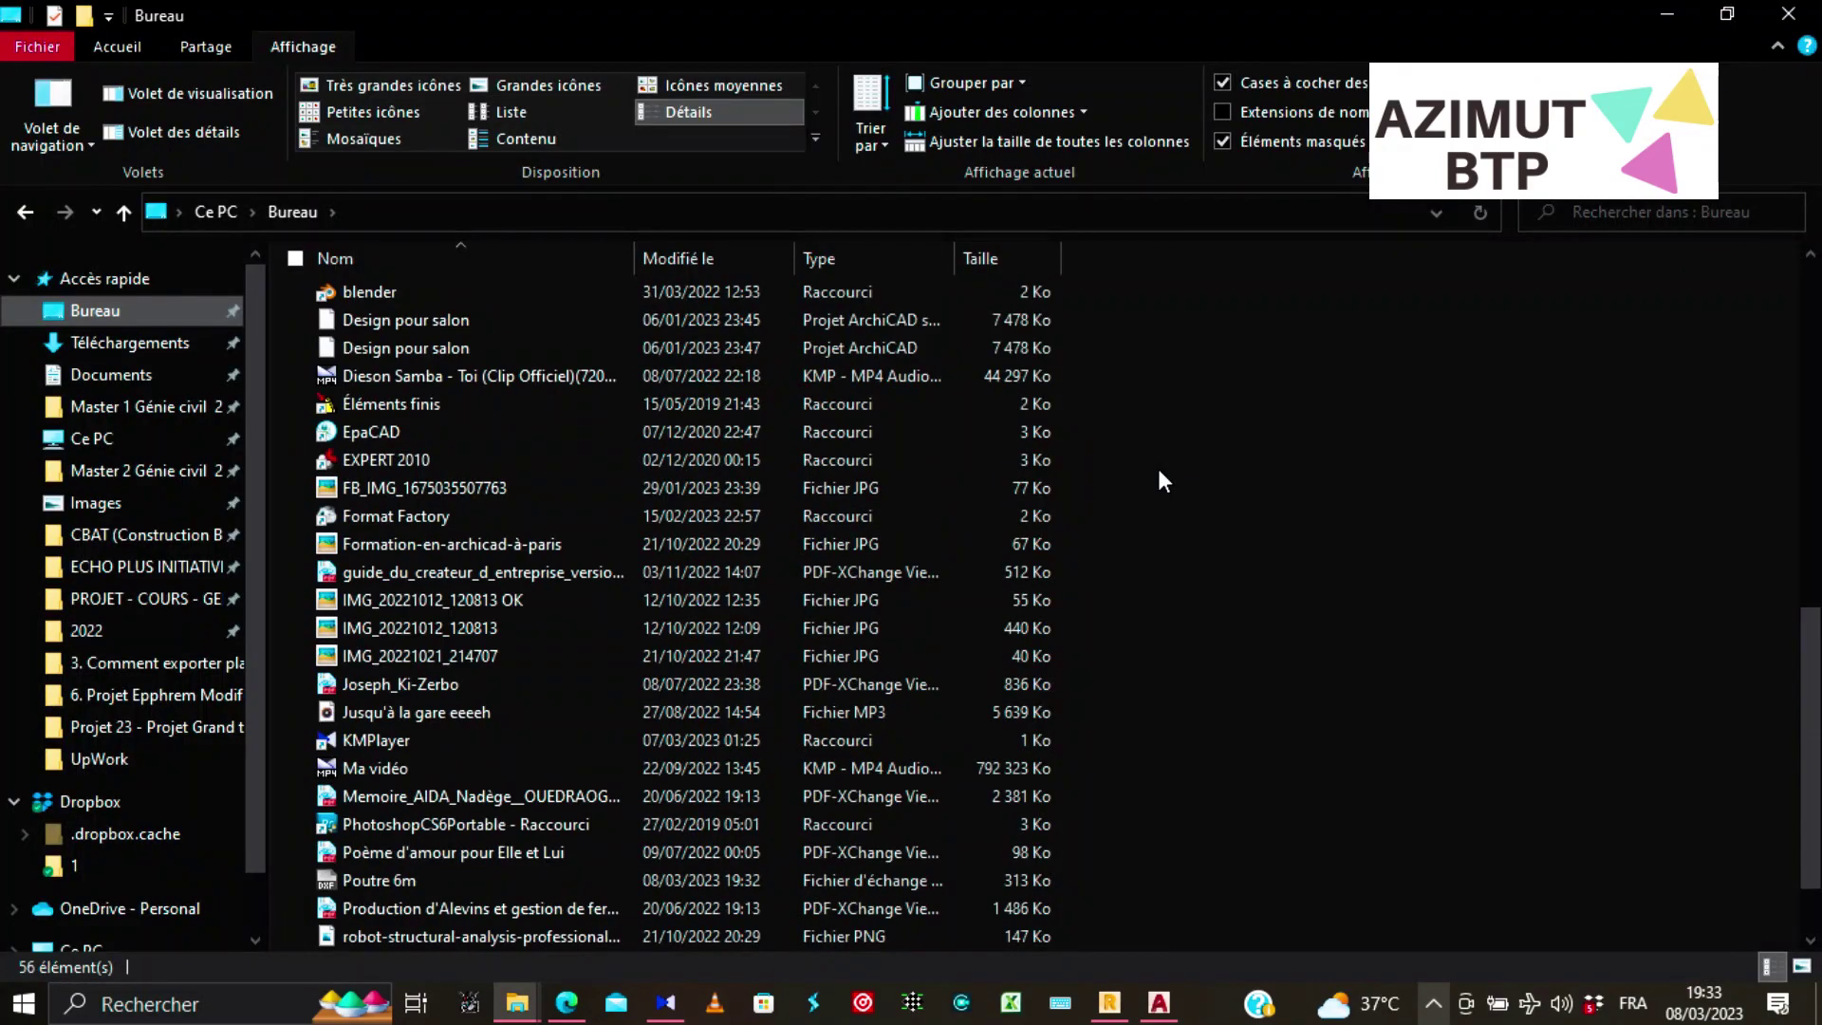
{"action": "scroll", "coordinate": [1157, 465], "scroll_direction": "up", "scroll_amount": 11}
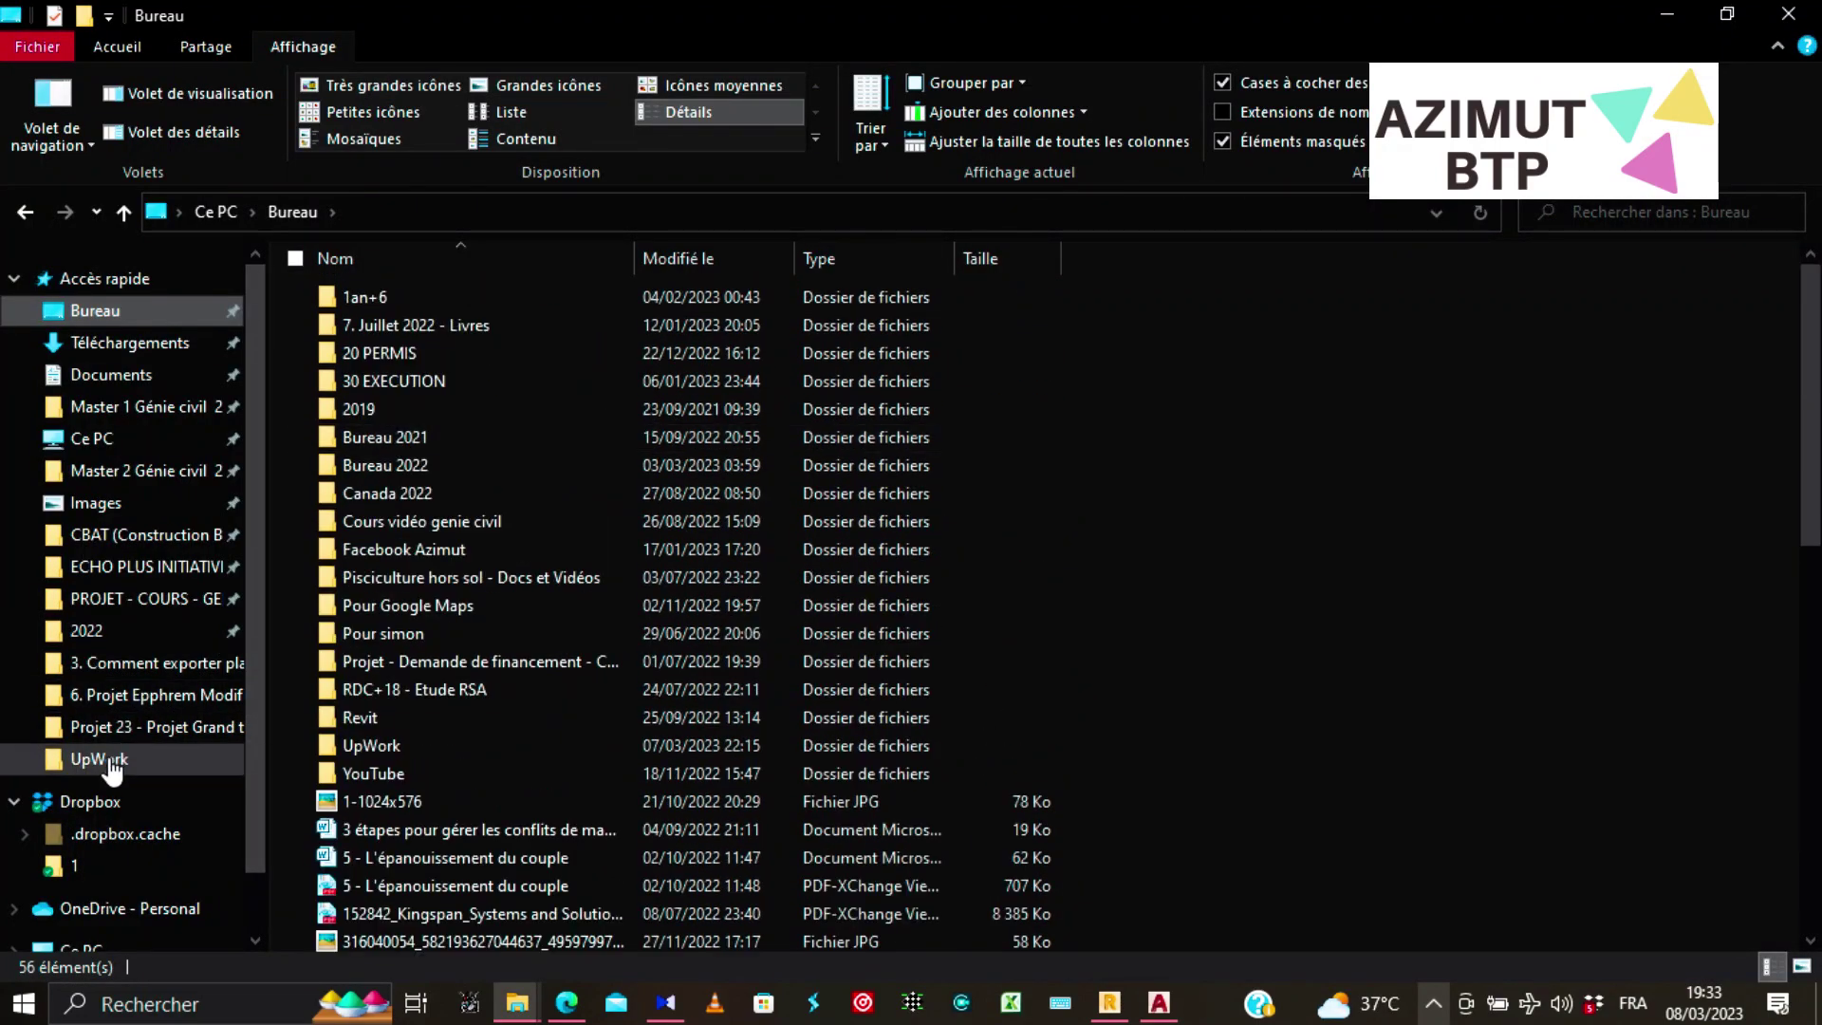
{"action": "left_click", "coordinate": [88, 311]}
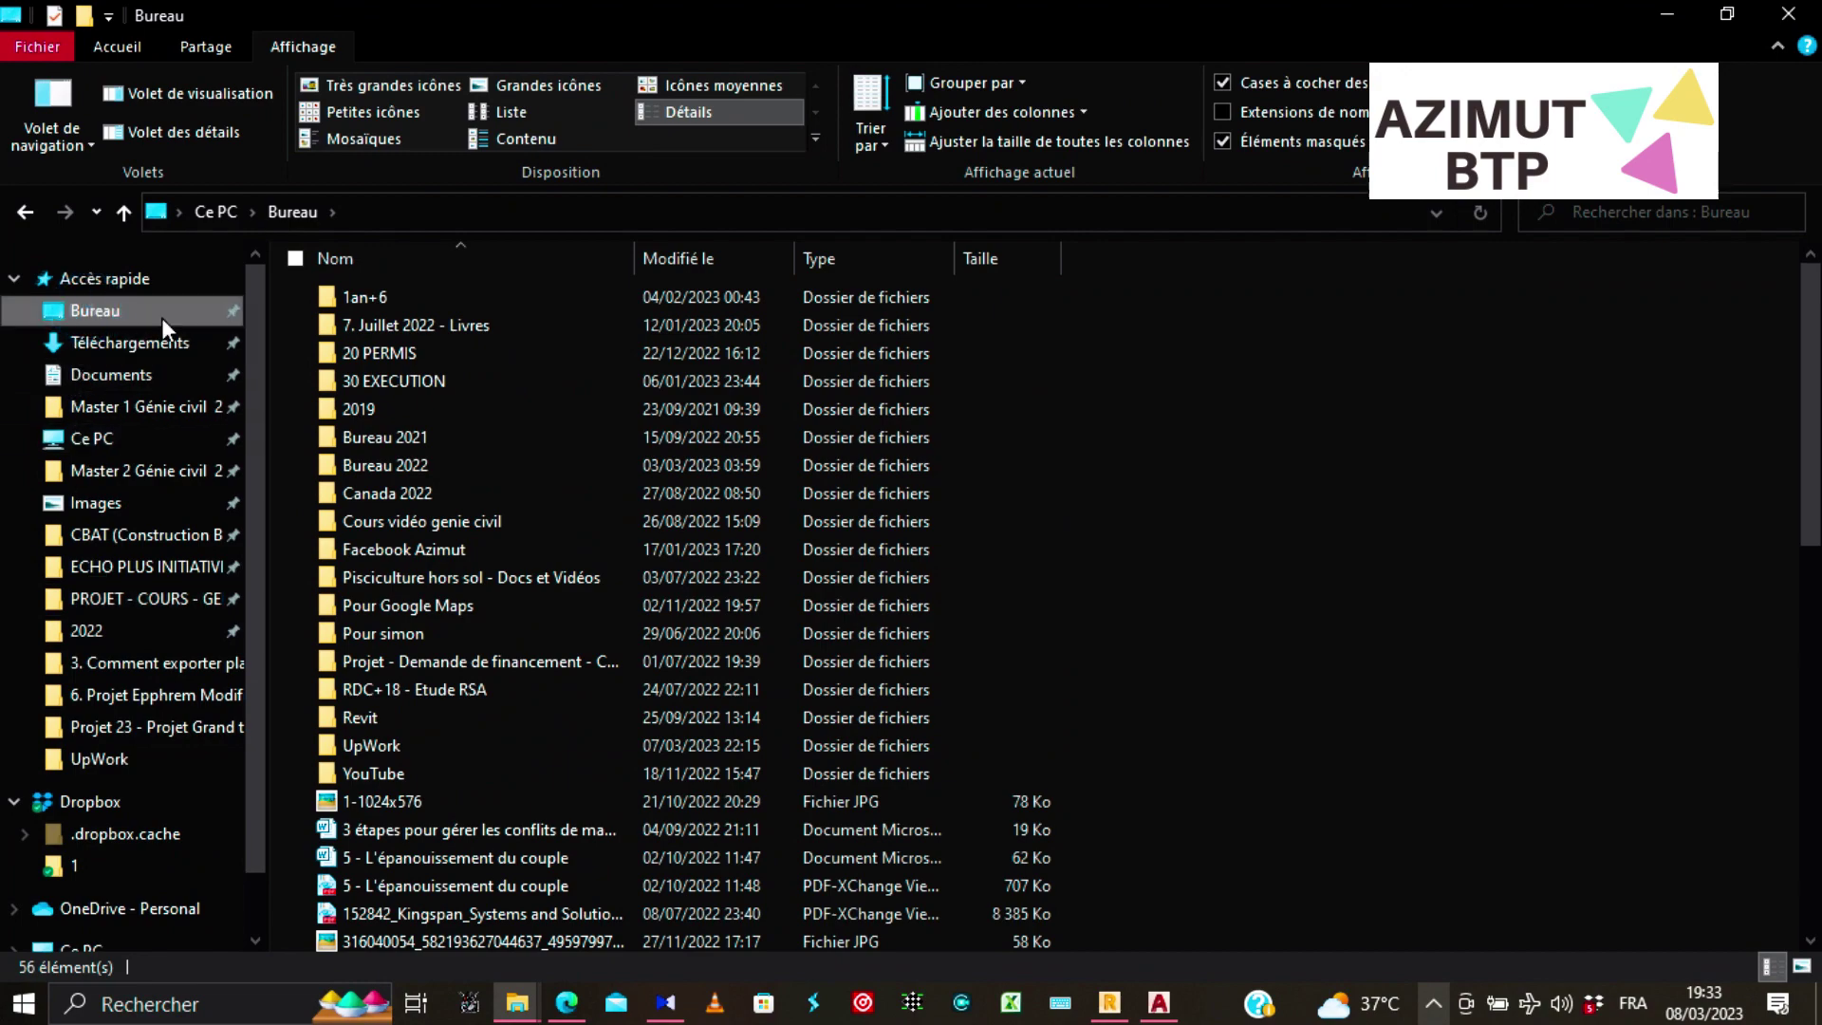
{"action": "scroll", "coordinate": [1040, 527], "scroll_direction": "down", "scroll_amount": 4}
{"action": "scroll", "coordinate": [1040, 534], "scroll_direction": "up", "scroll_amount": 4}
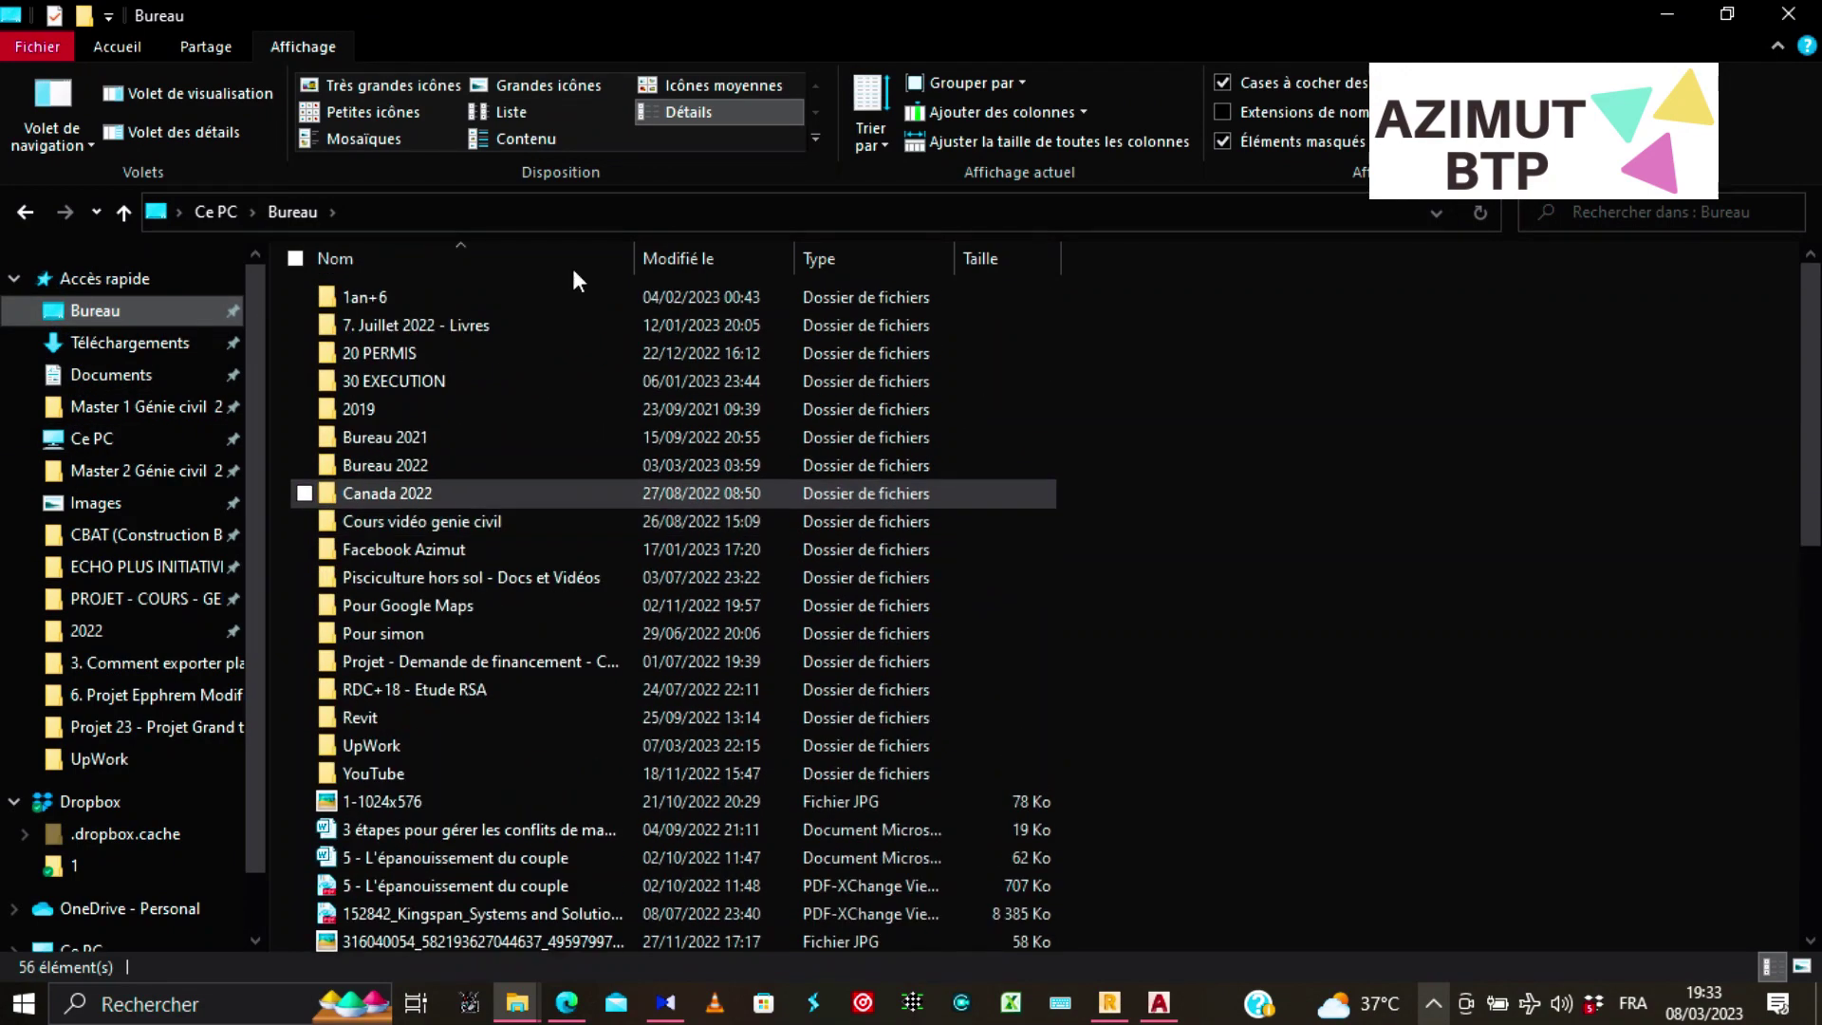
{"action": "left_click", "coordinate": [99, 42]}
{"action": "left_click", "coordinate": [299, 41]}
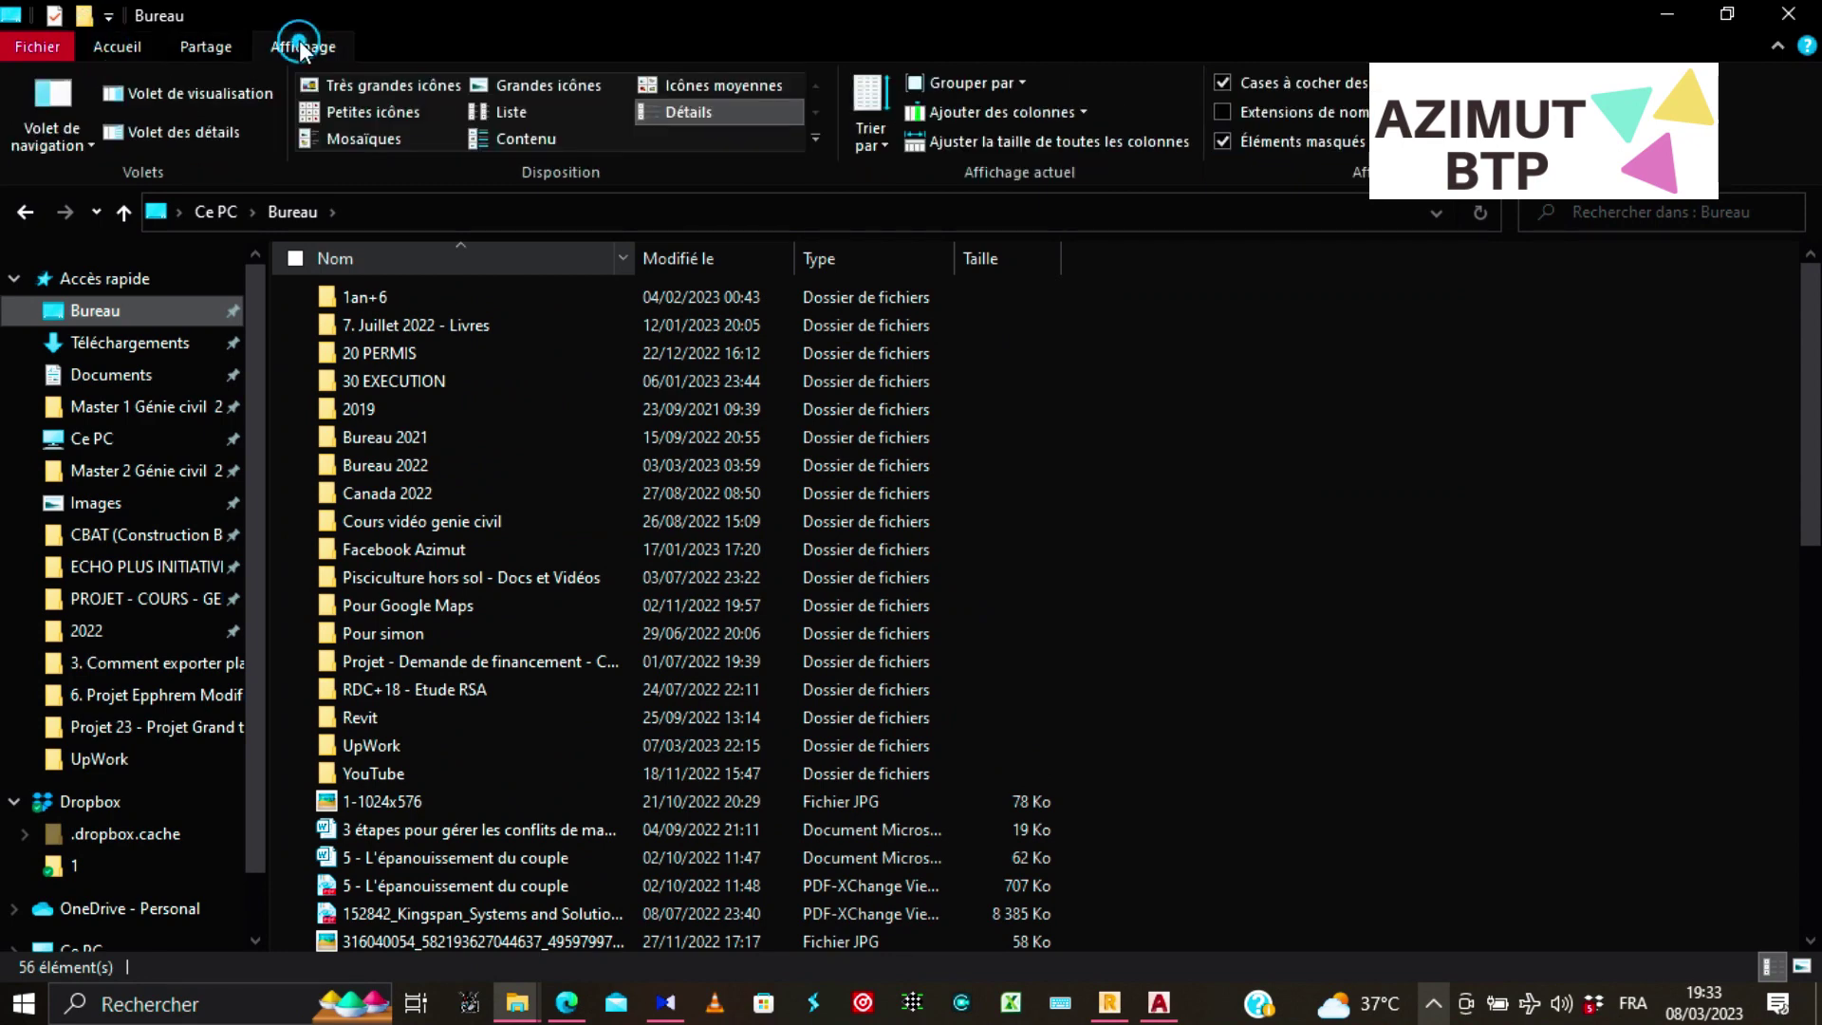
{"action": "left_click", "coordinate": [562, 90]}
{"action": "scroll", "coordinate": [719, 337], "scroll_direction": "down", "scroll_amount": 5}
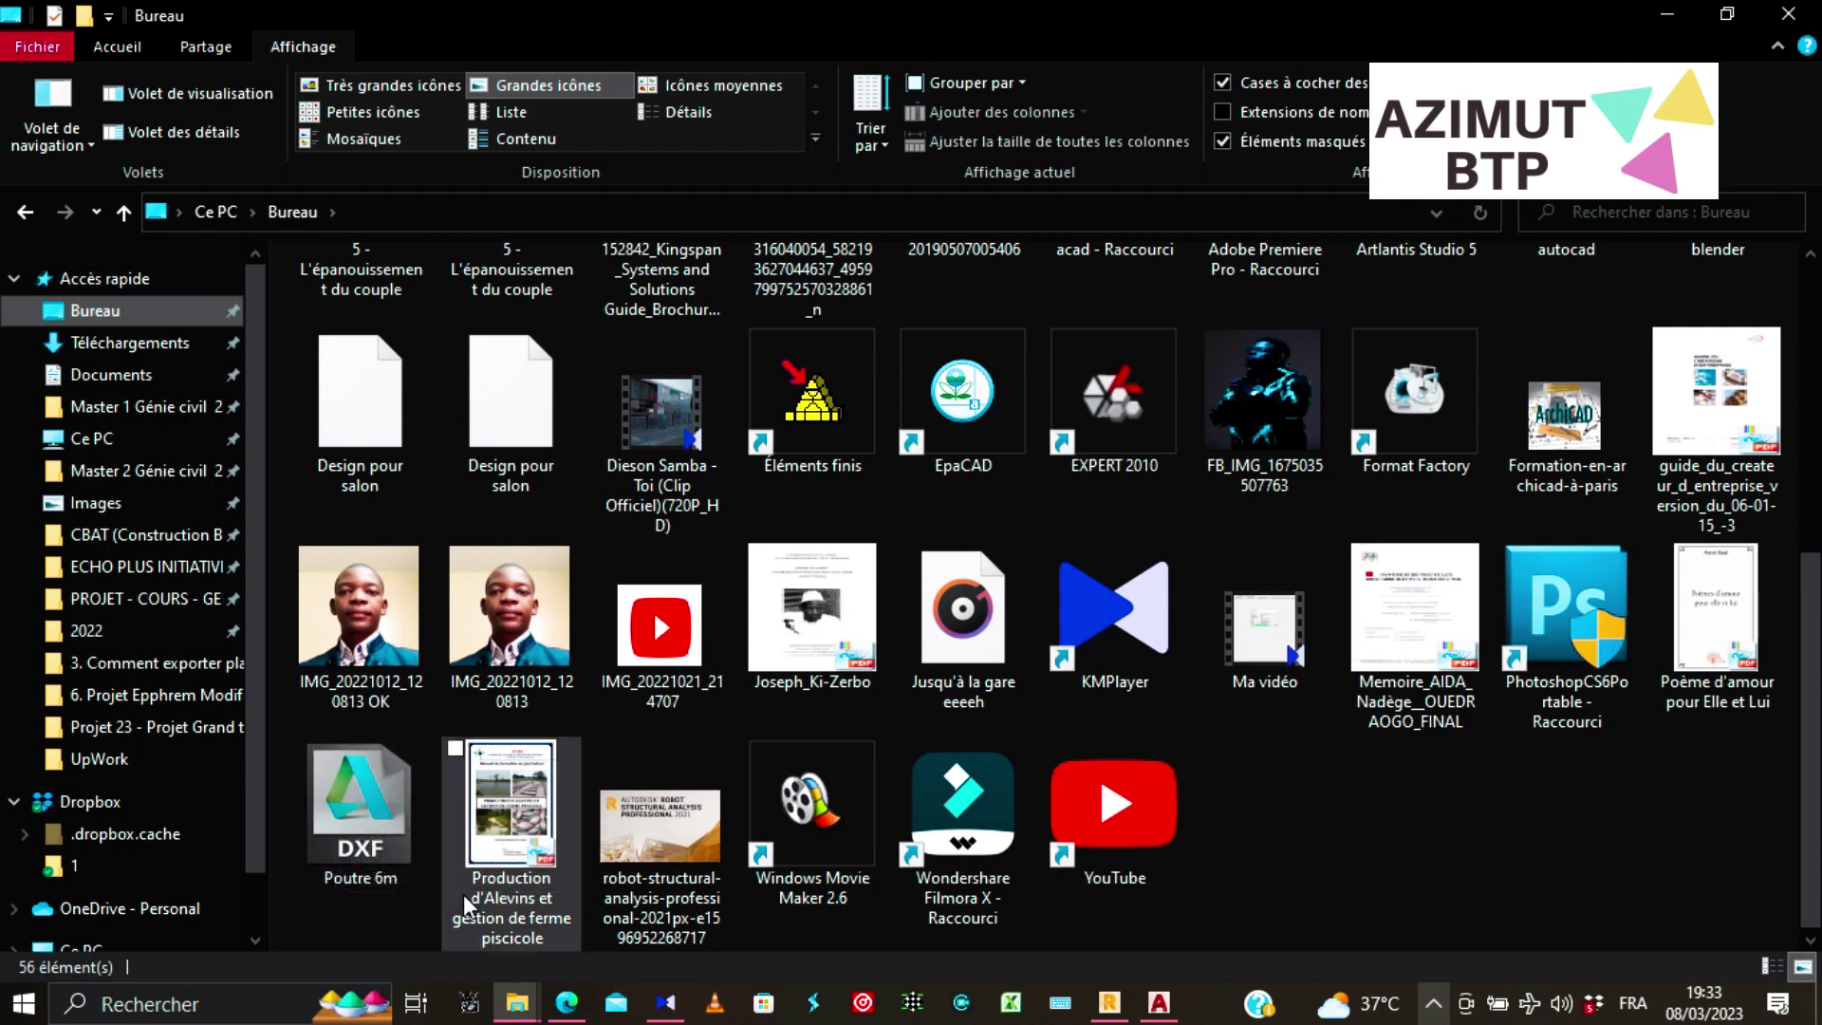
Open the Poutre 6m DXF file in AutoCAD and inspect the beam elevation, cross-sections and bar schedule.
{"action": "double_click", "coordinate": [374, 814]}
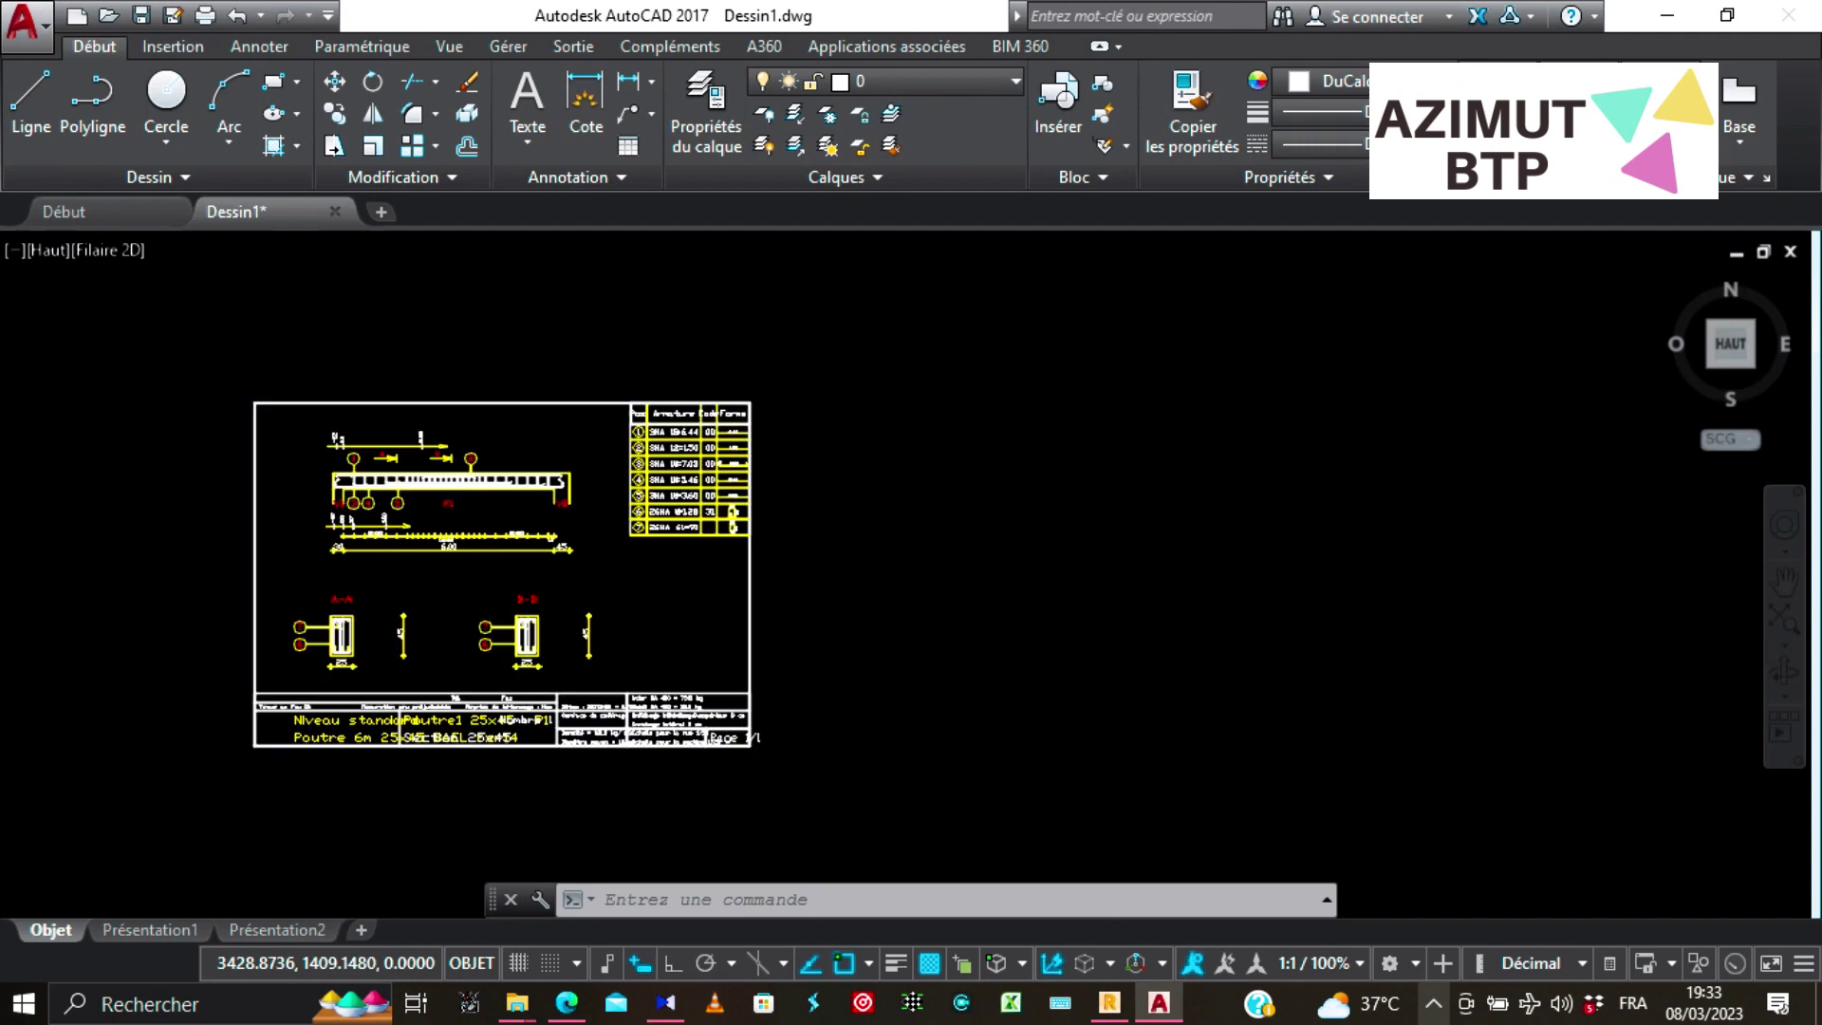
{"action": "scroll", "coordinate": [717, 570], "scroll_direction": "down", "scroll_amount": 4}
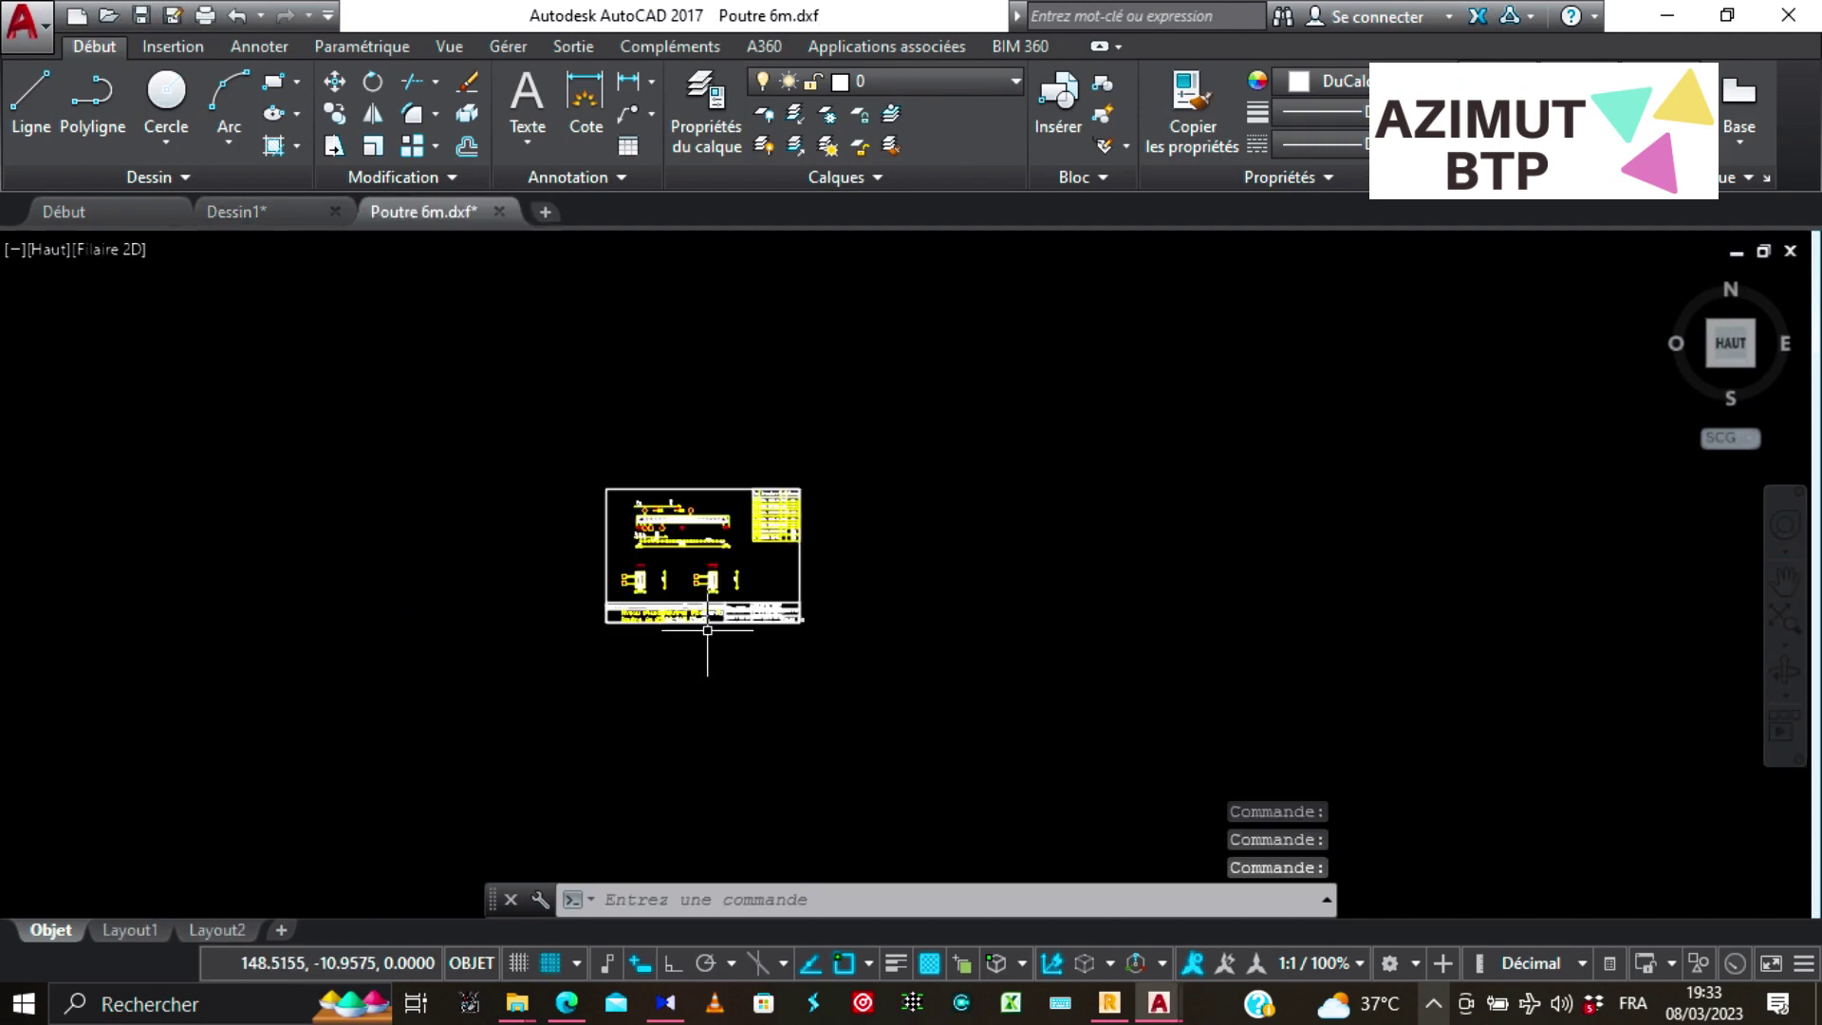
{"action": "scroll", "coordinate": [708, 611], "scroll_direction": "up", "scroll_amount": 6}
{"action": "scroll", "coordinate": [671, 547], "scroll_direction": "down", "scroll_amount": 2}
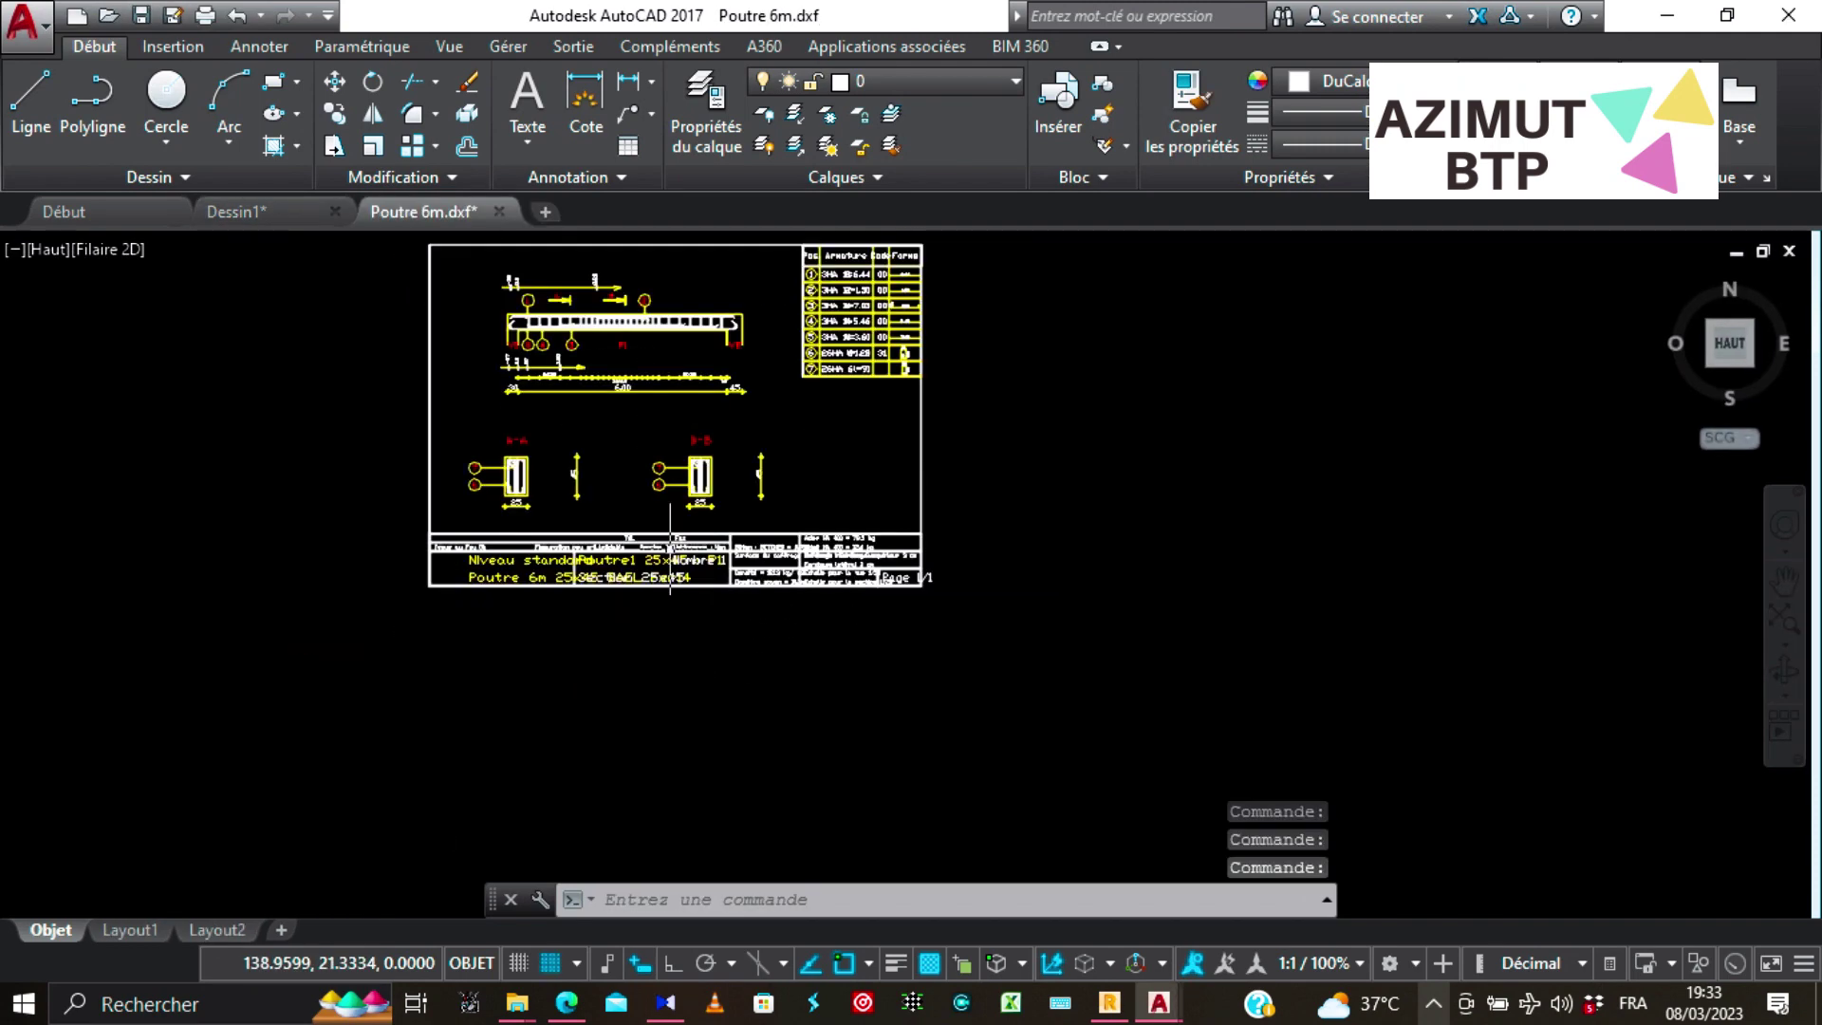
{"action": "scroll", "coordinate": [704, 485], "scroll_direction": "up", "scroll_amount": 4}
{"action": "scroll", "coordinate": [729, 564], "scroll_direction": "down", "scroll_amount": 3}
{"action": "scroll", "coordinate": [854, 641], "scroll_direction": "up", "scroll_amount": 3}
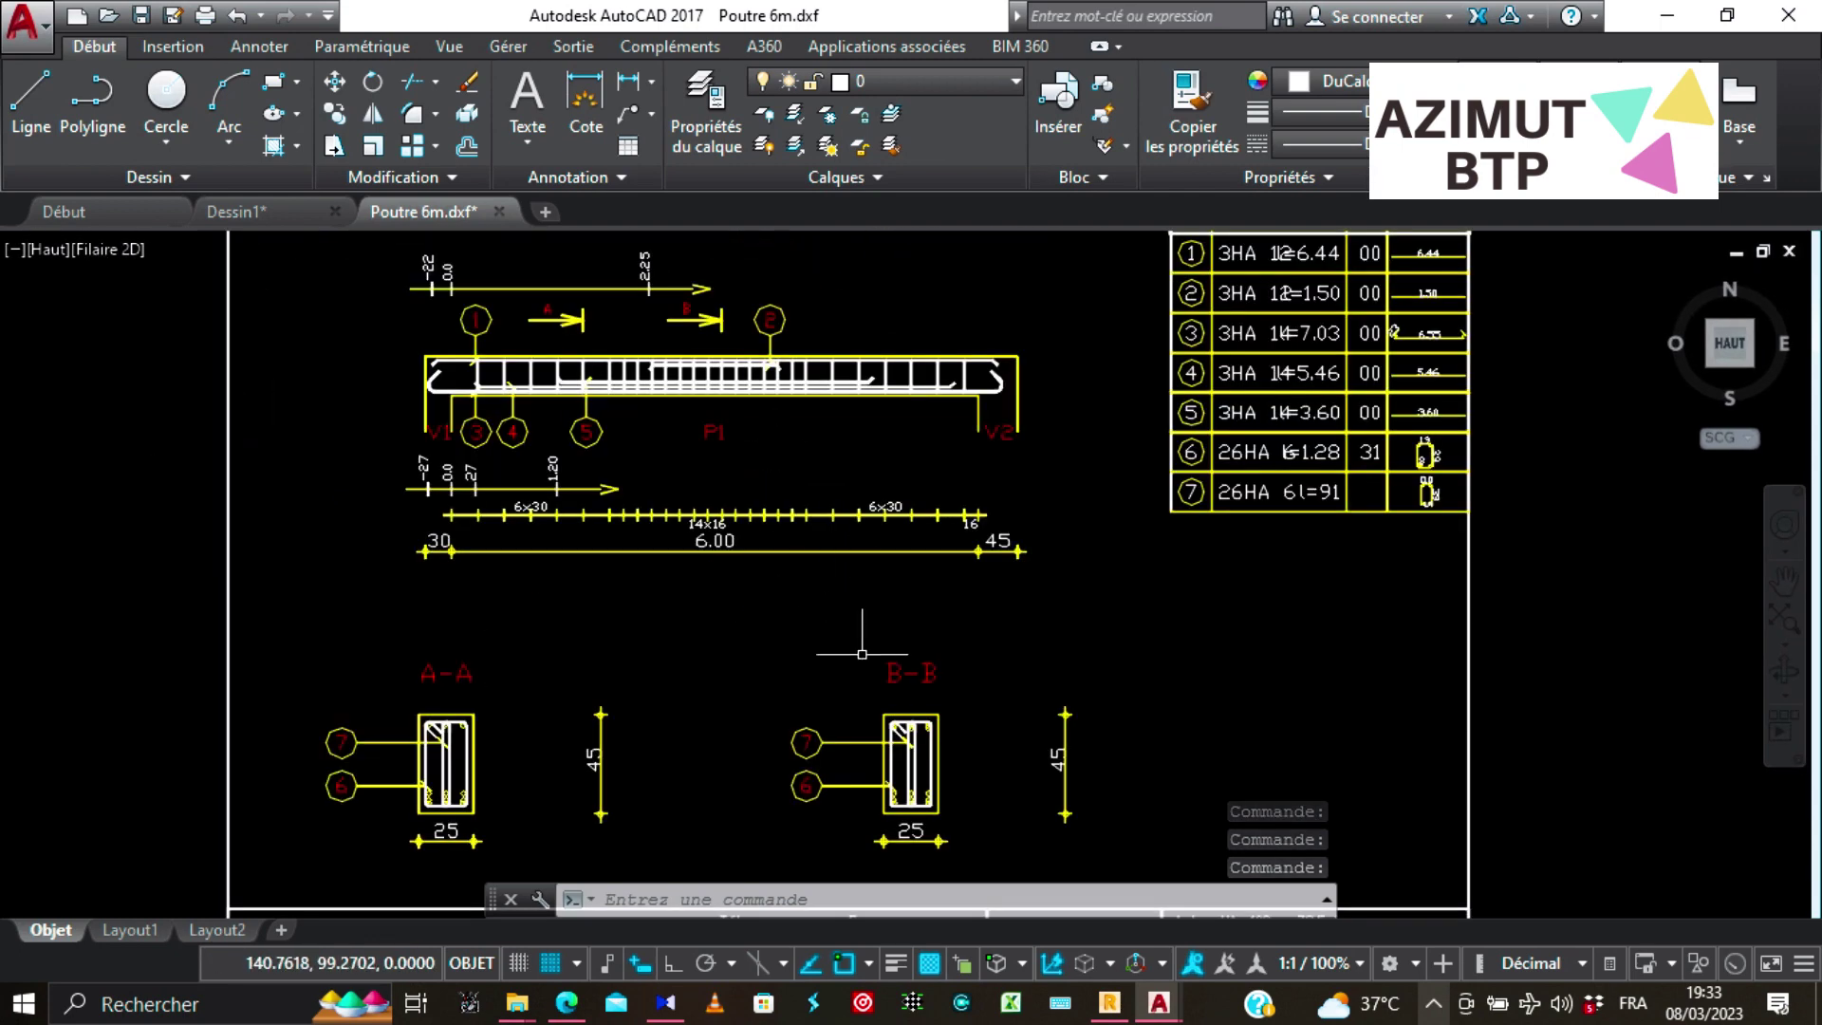
Examine the beam elevation, the cross-sections and the overlapping texts in the title block.
{"action": "scroll", "coordinate": [861, 654], "scroll_direction": "up", "scroll_amount": 2}
{"action": "scroll", "coordinate": [816, 674], "scroll_direction": "down", "scroll_amount": 4}
{"action": "scroll", "coordinate": [753, 706], "scroll_direction": "up", "scroll_amount": 4}
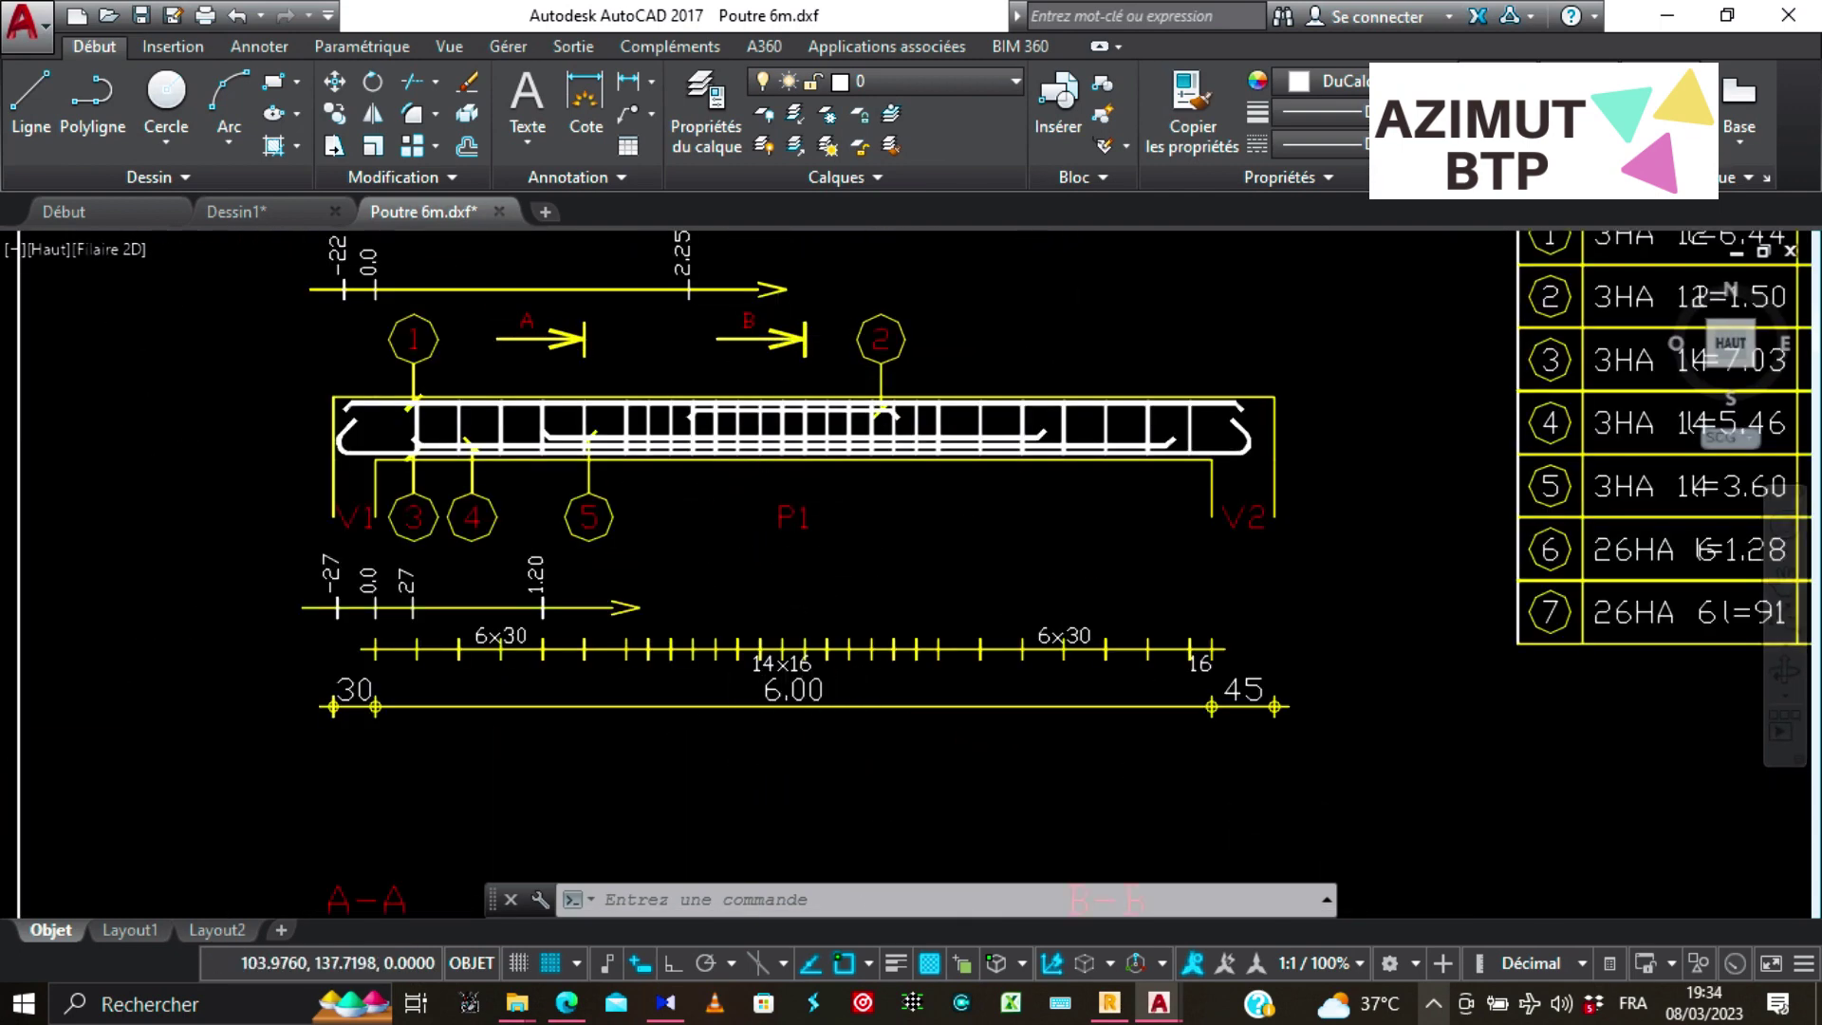
{"action": "scroll", "coordinate": [408, 436], "scroll_direction": "up", "scroll_amount": 6}
{"action": "scroll", "coordinate": [555, 474], "scroll_direction": "down", "scroll_amount": 4}
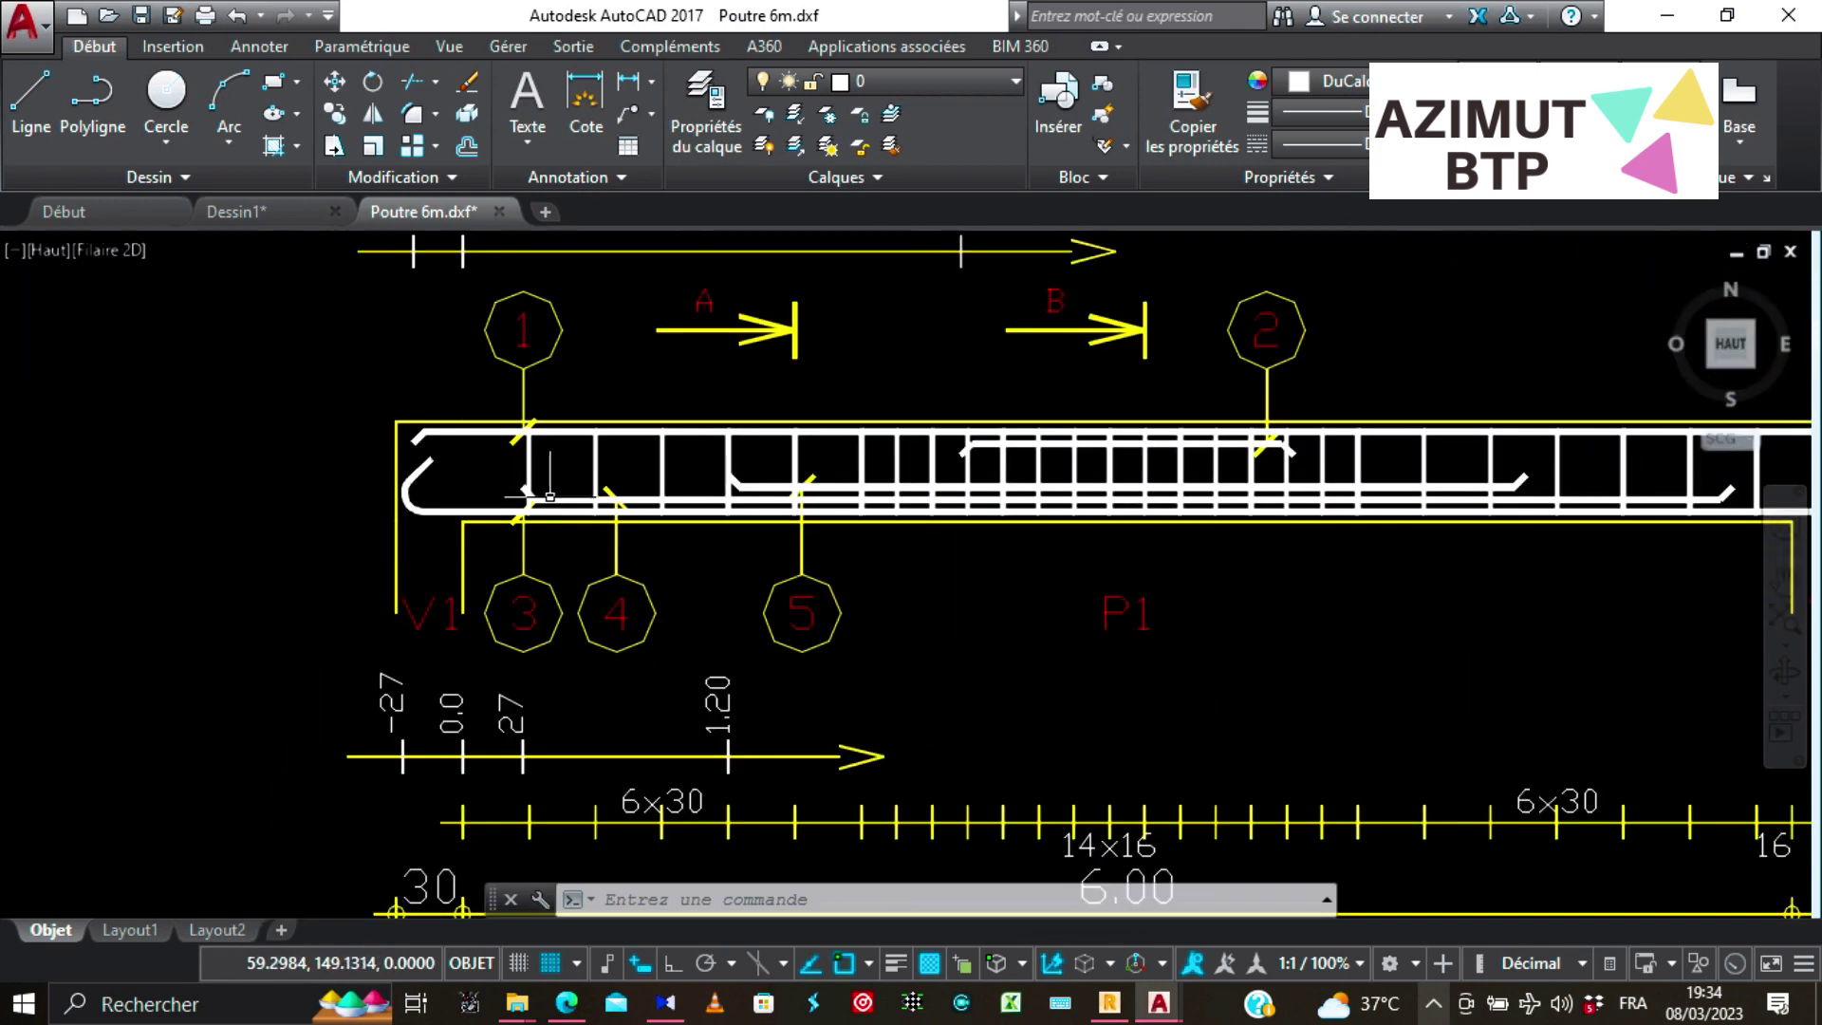
{"action": "scroll", "coordinate": [262, 422], "scroll_direction": "down", "scroll_amount": 5}
{"action": "scroll", "coordinate": [988, 470], "scroll_direction": "down", "scroll_amount": 2}
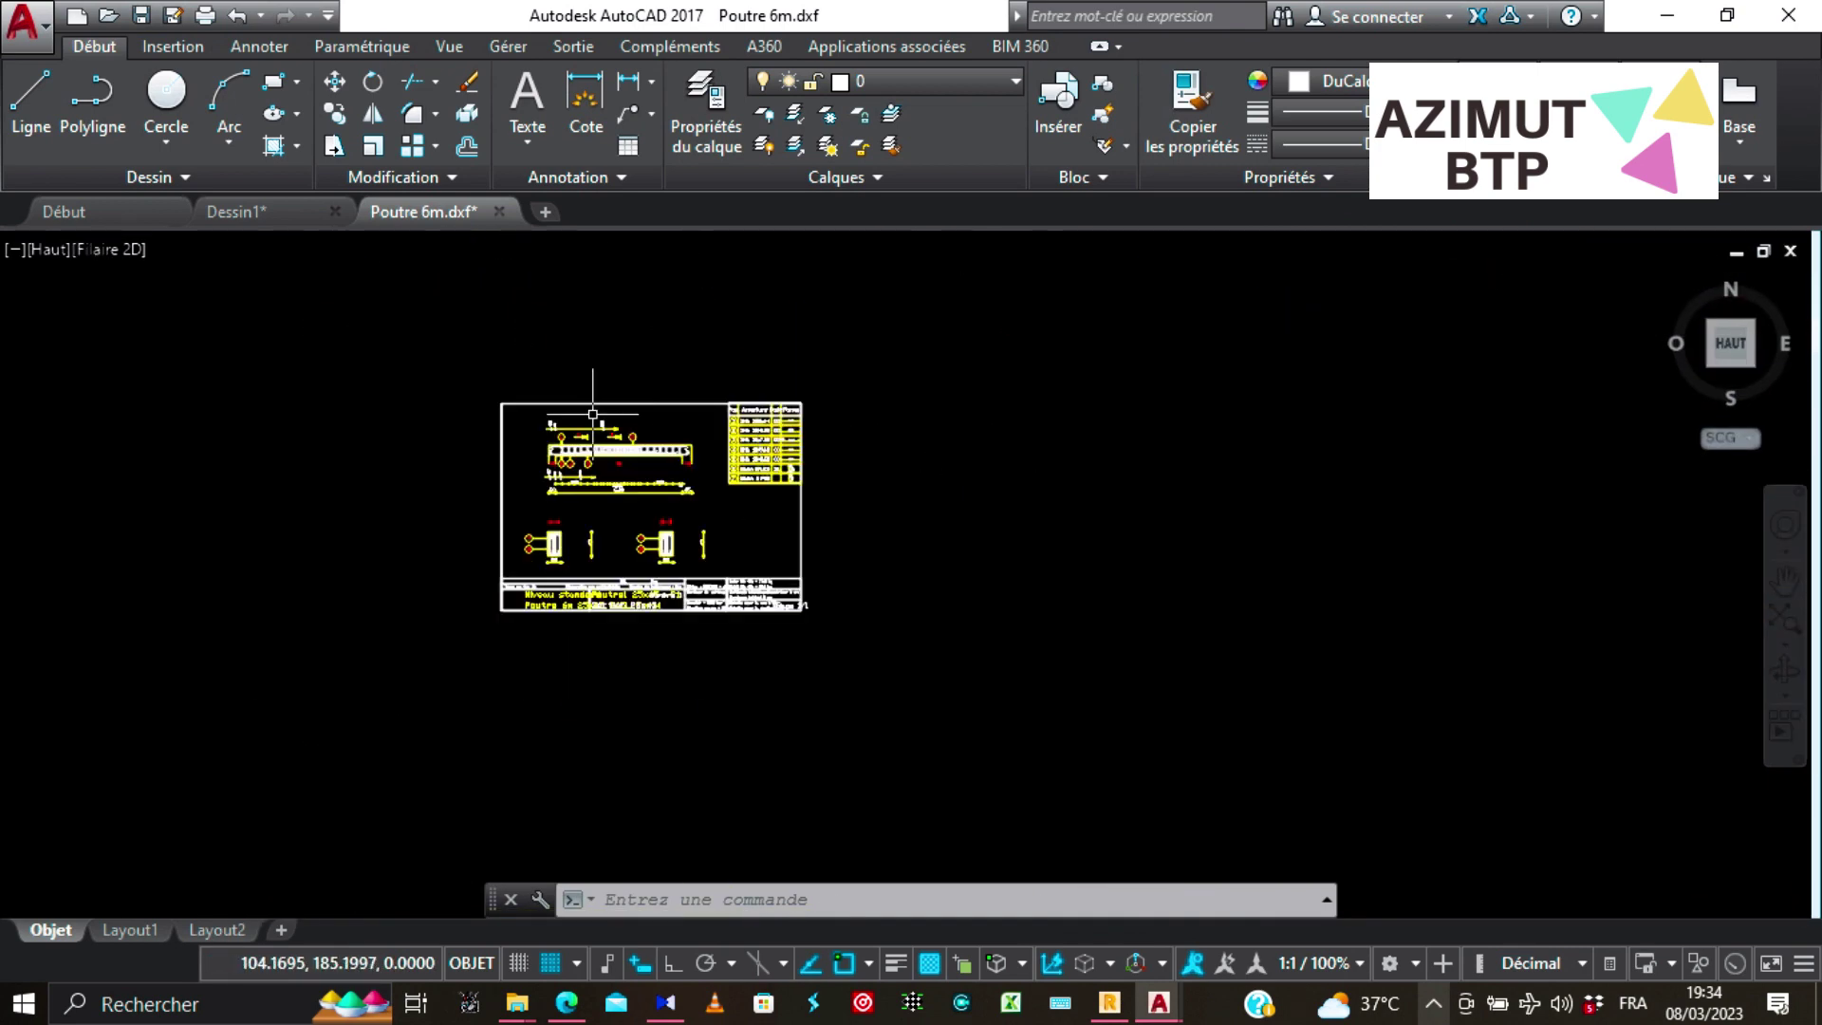
{"action": "scroll", "coordinate": [588, 414], "scroll_direction": "up", "scroll_amount": 2}
{"action": "scroll", "coordinate": [479, 717], "scroll_direction": "up", "scroll_amount": 4}
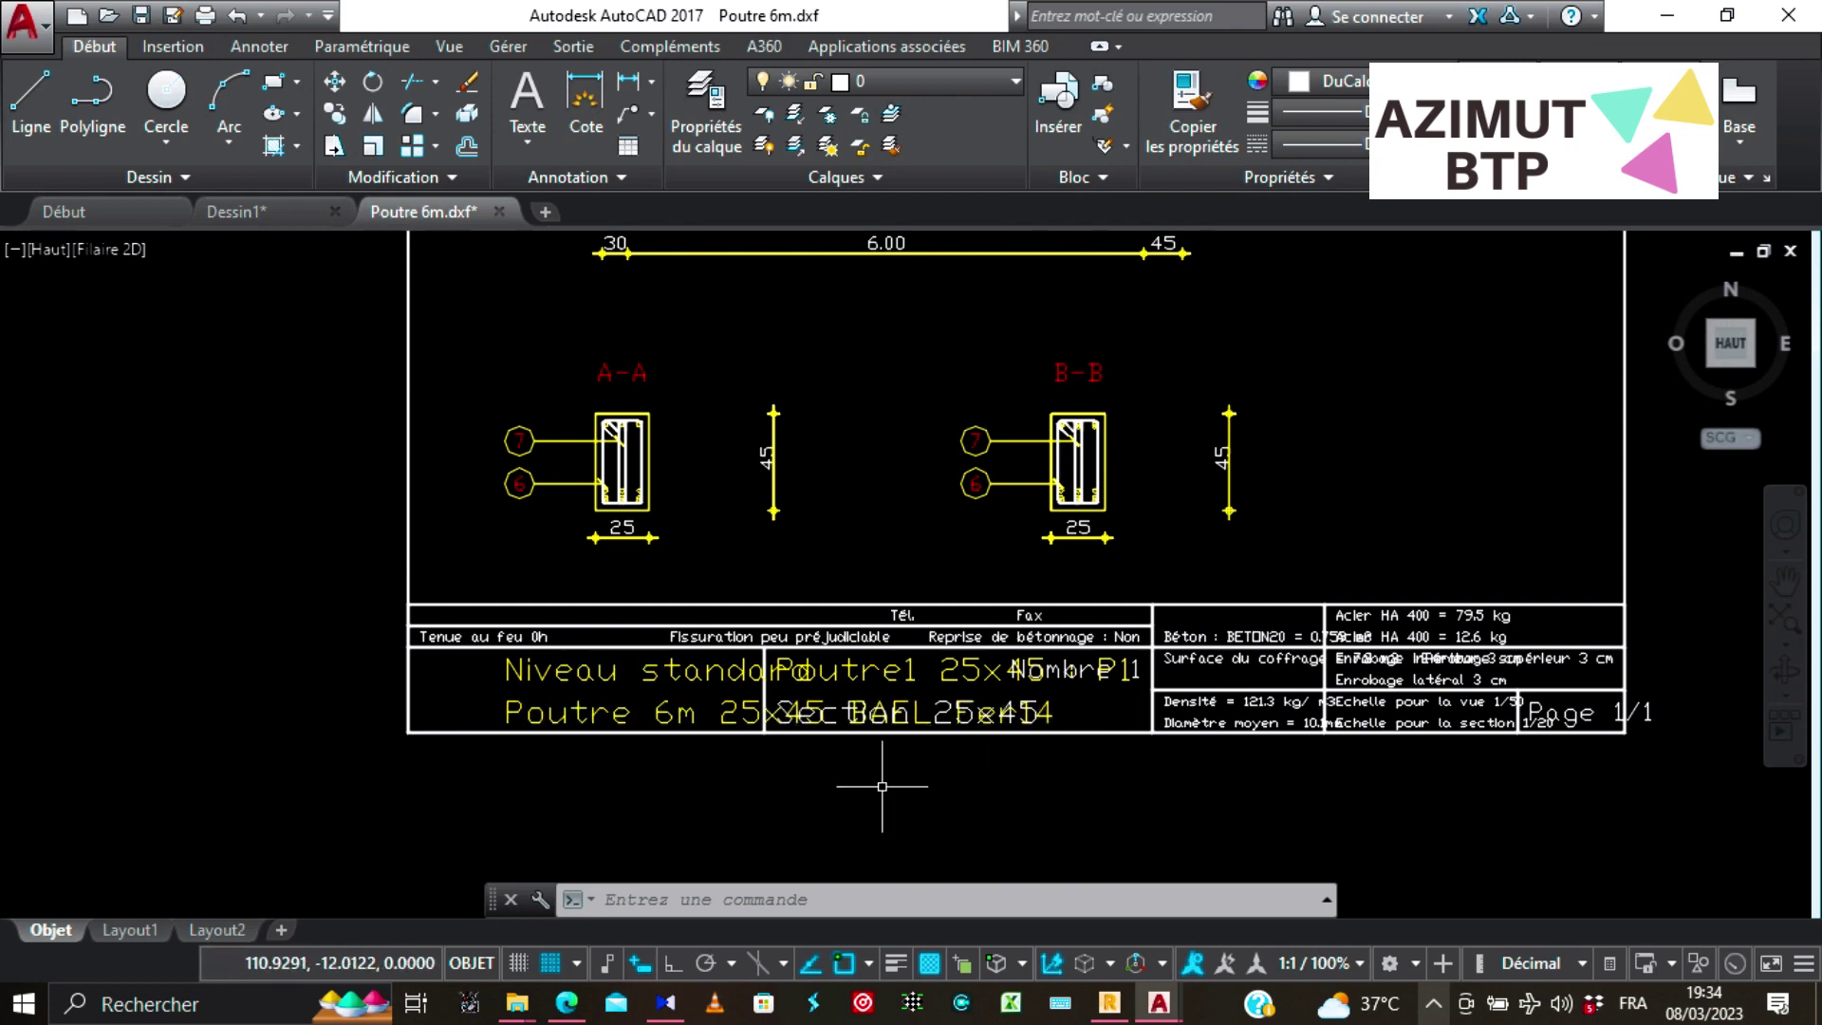
{"action": "scroll", "coordinate": [1298, 776], "scroll_direction": "up", "scroll_amount": 2}
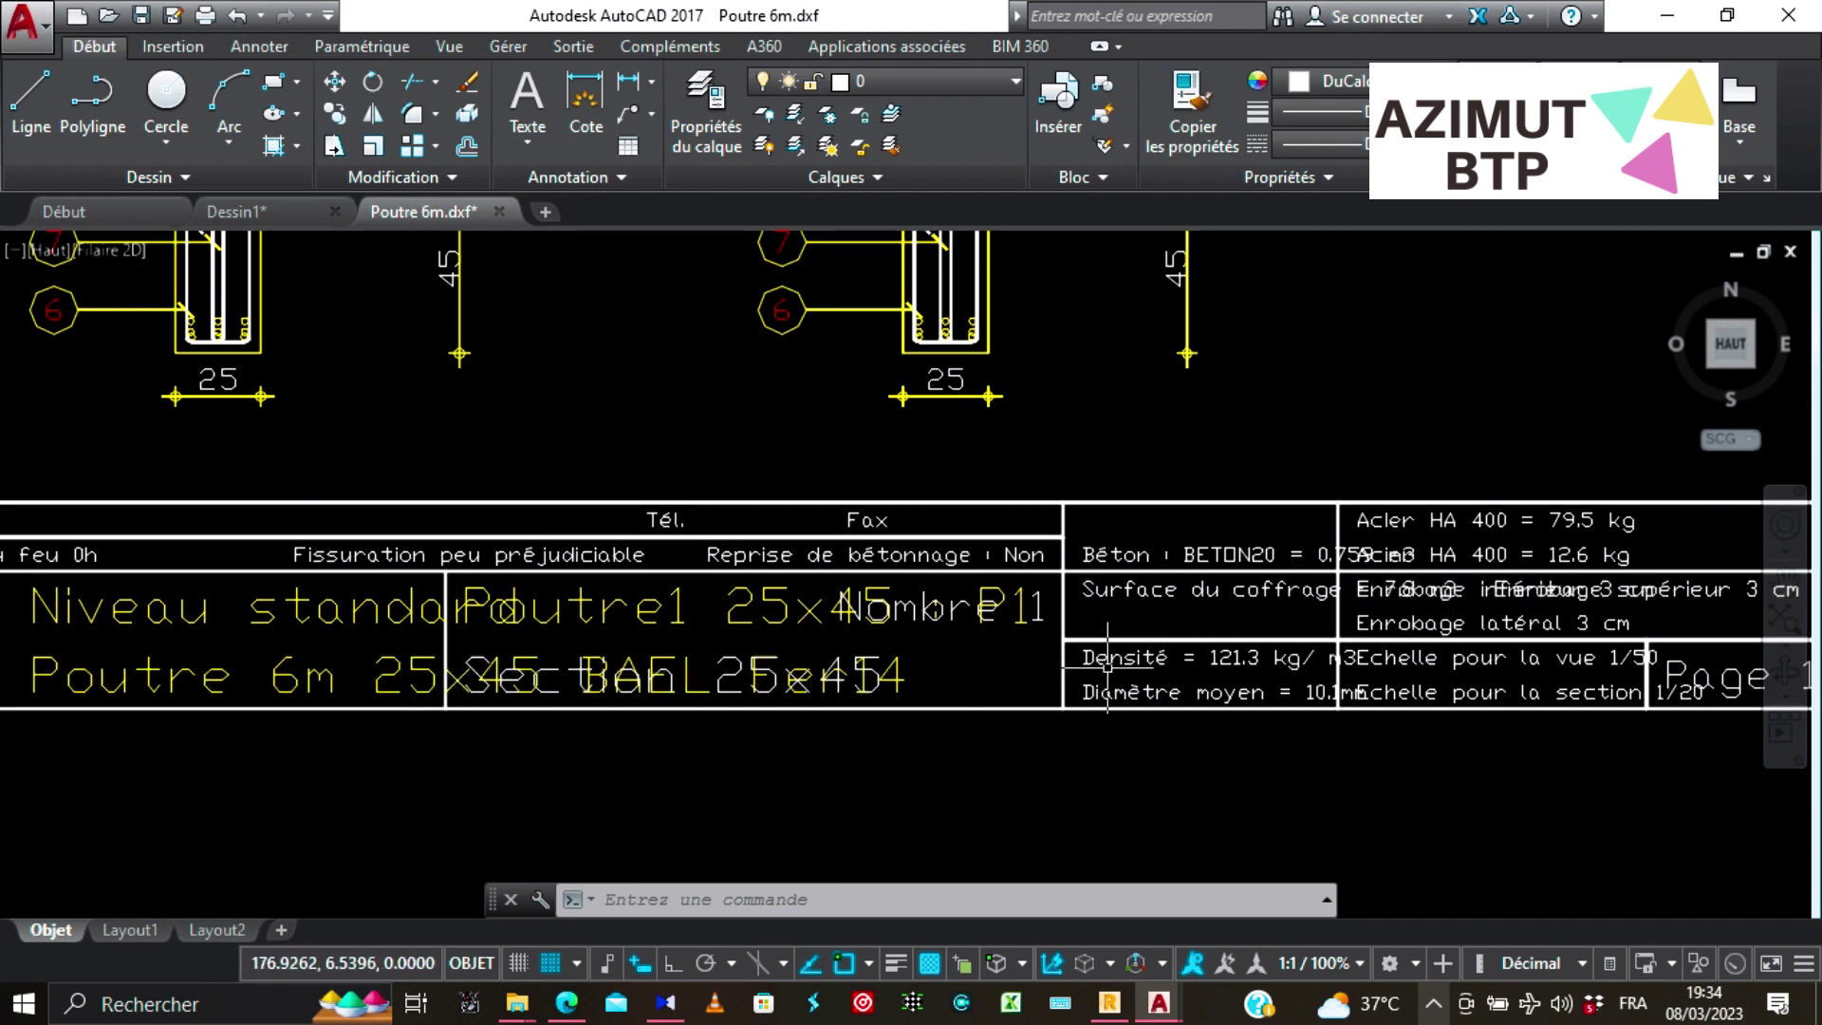
{"action": "scroll", "coordinate": [1107, 664], "scroll_direction": "down", "scroll_amount": 2}
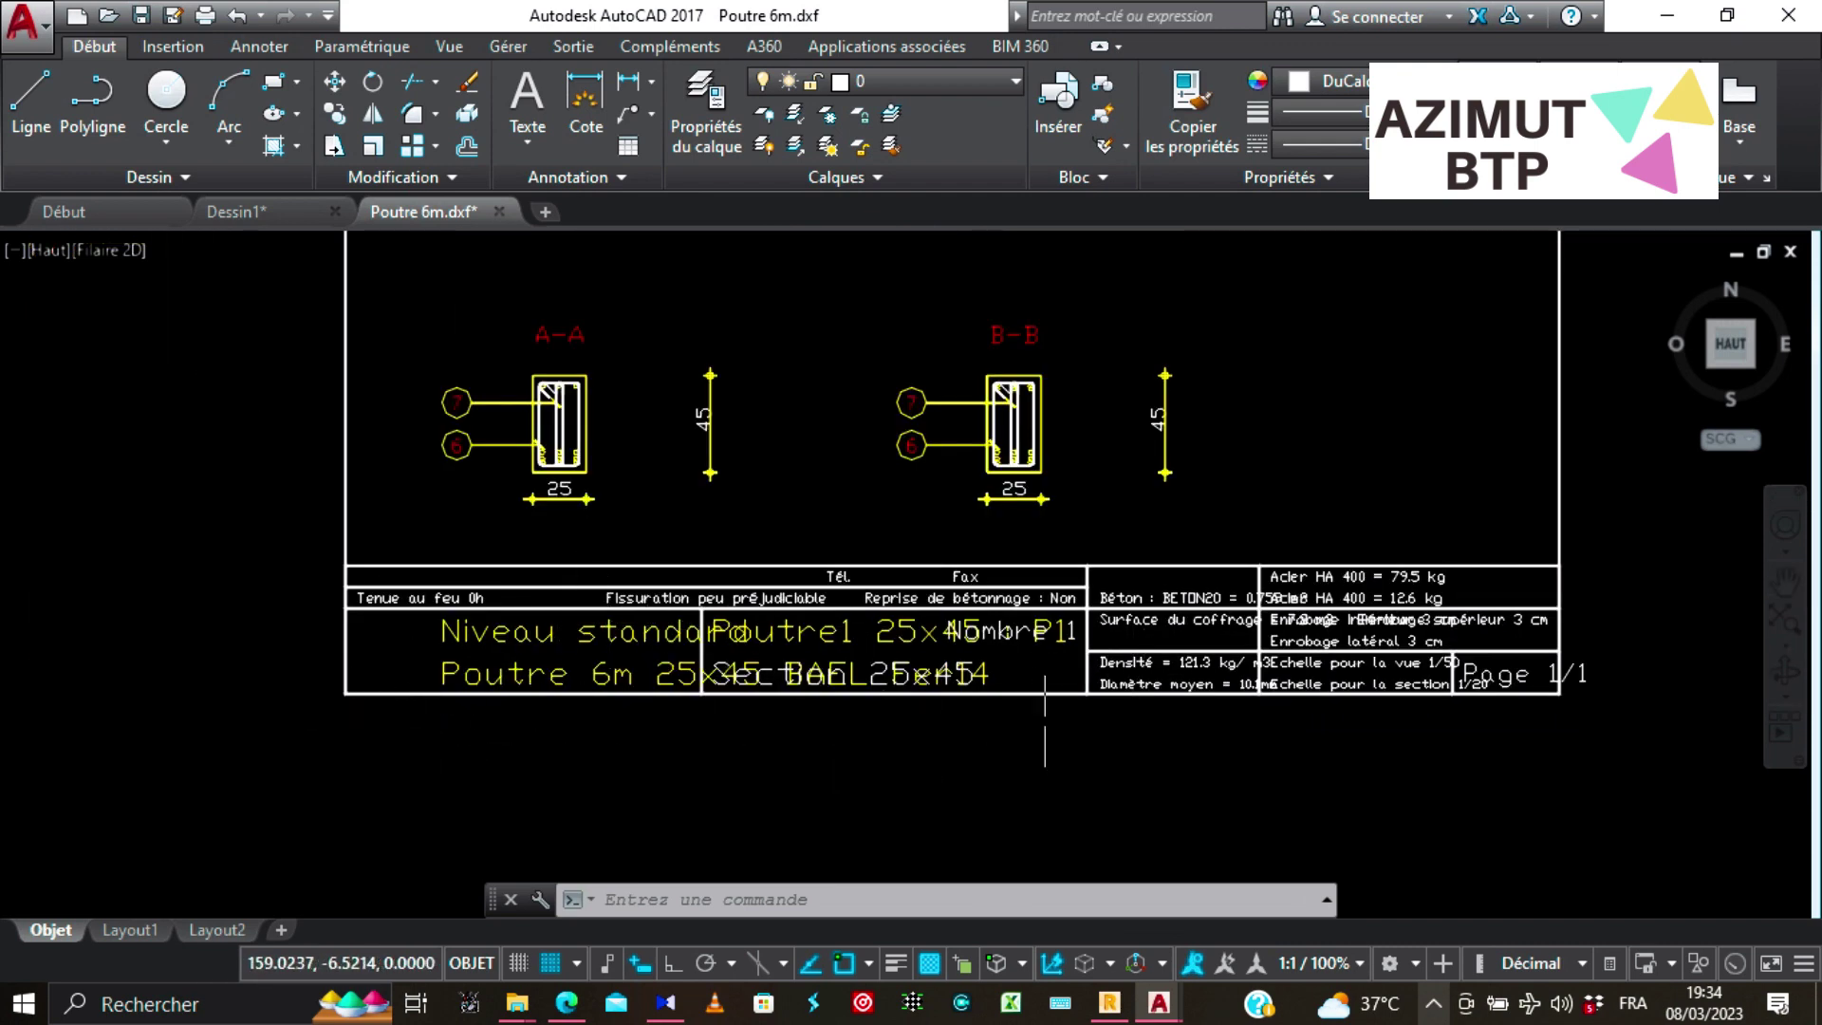
{"action": "scroll", "coordinate": [597, 746], "scroll_direction": "down", "scroll_amount": 2}
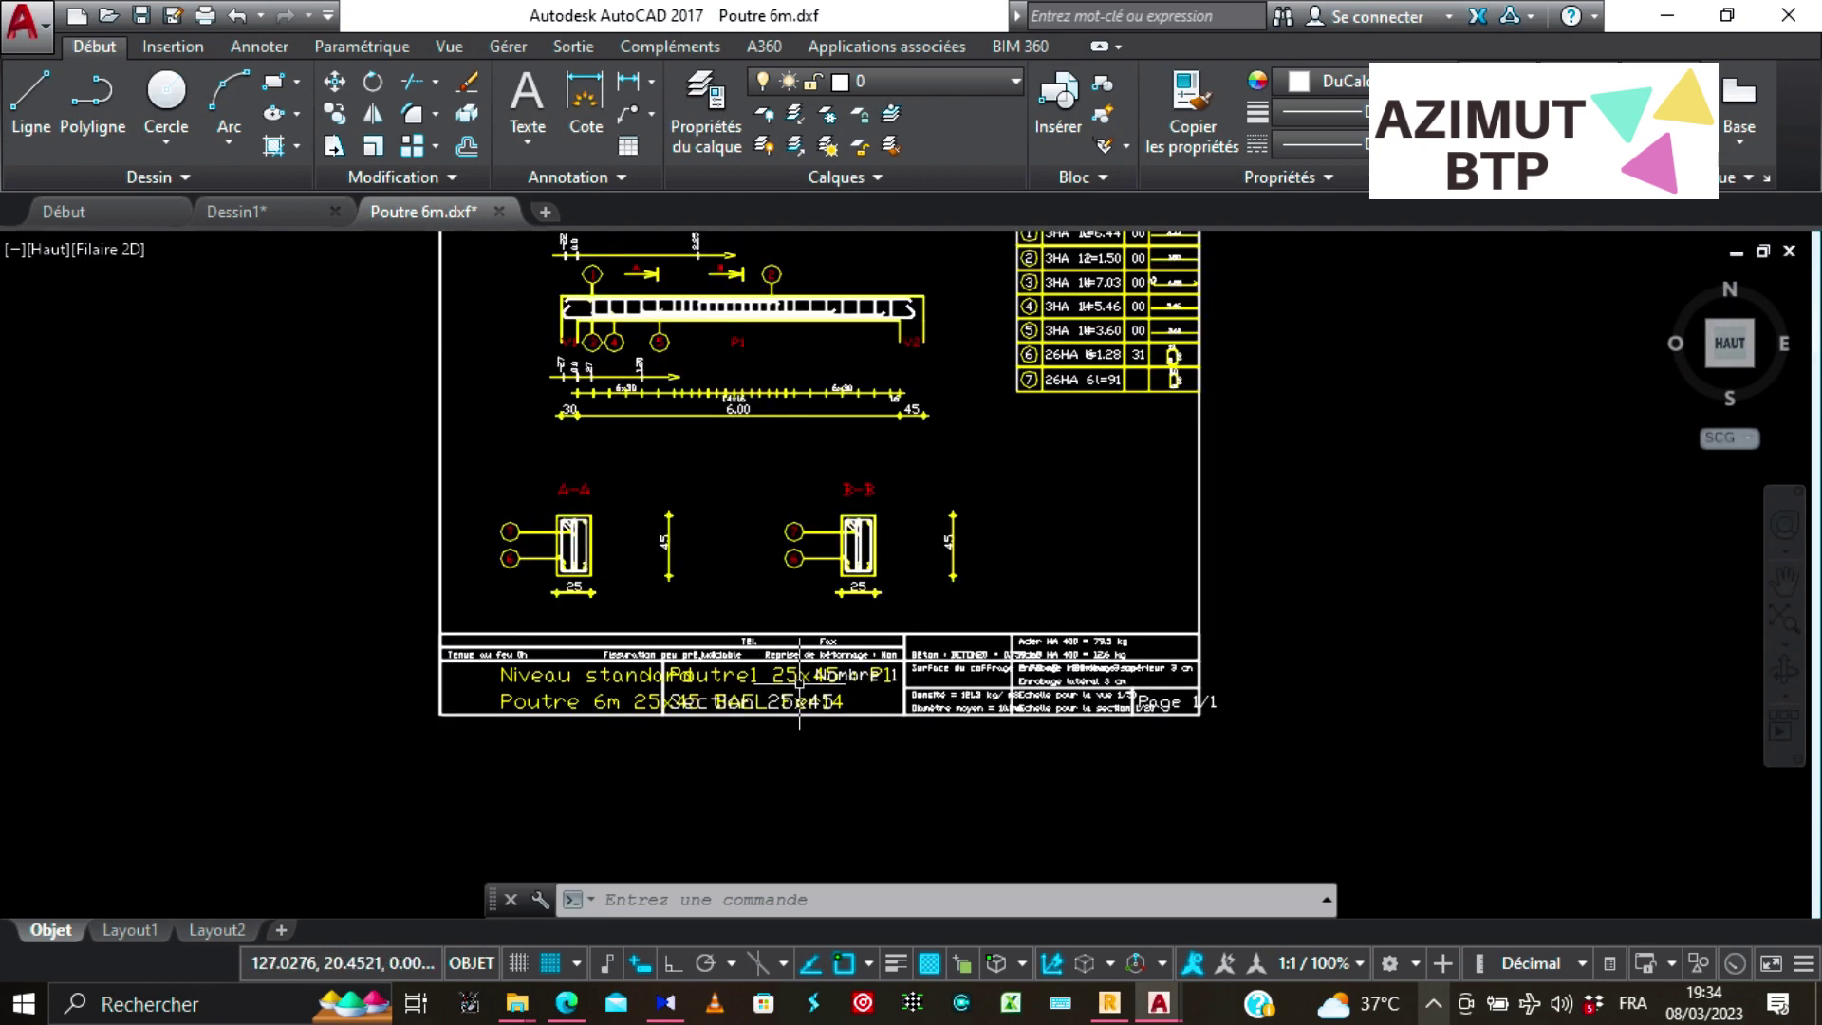
{"action": "scroll", "coordinate": [548, 725], "scroll_direction": "up", "scroll_amount": 4}
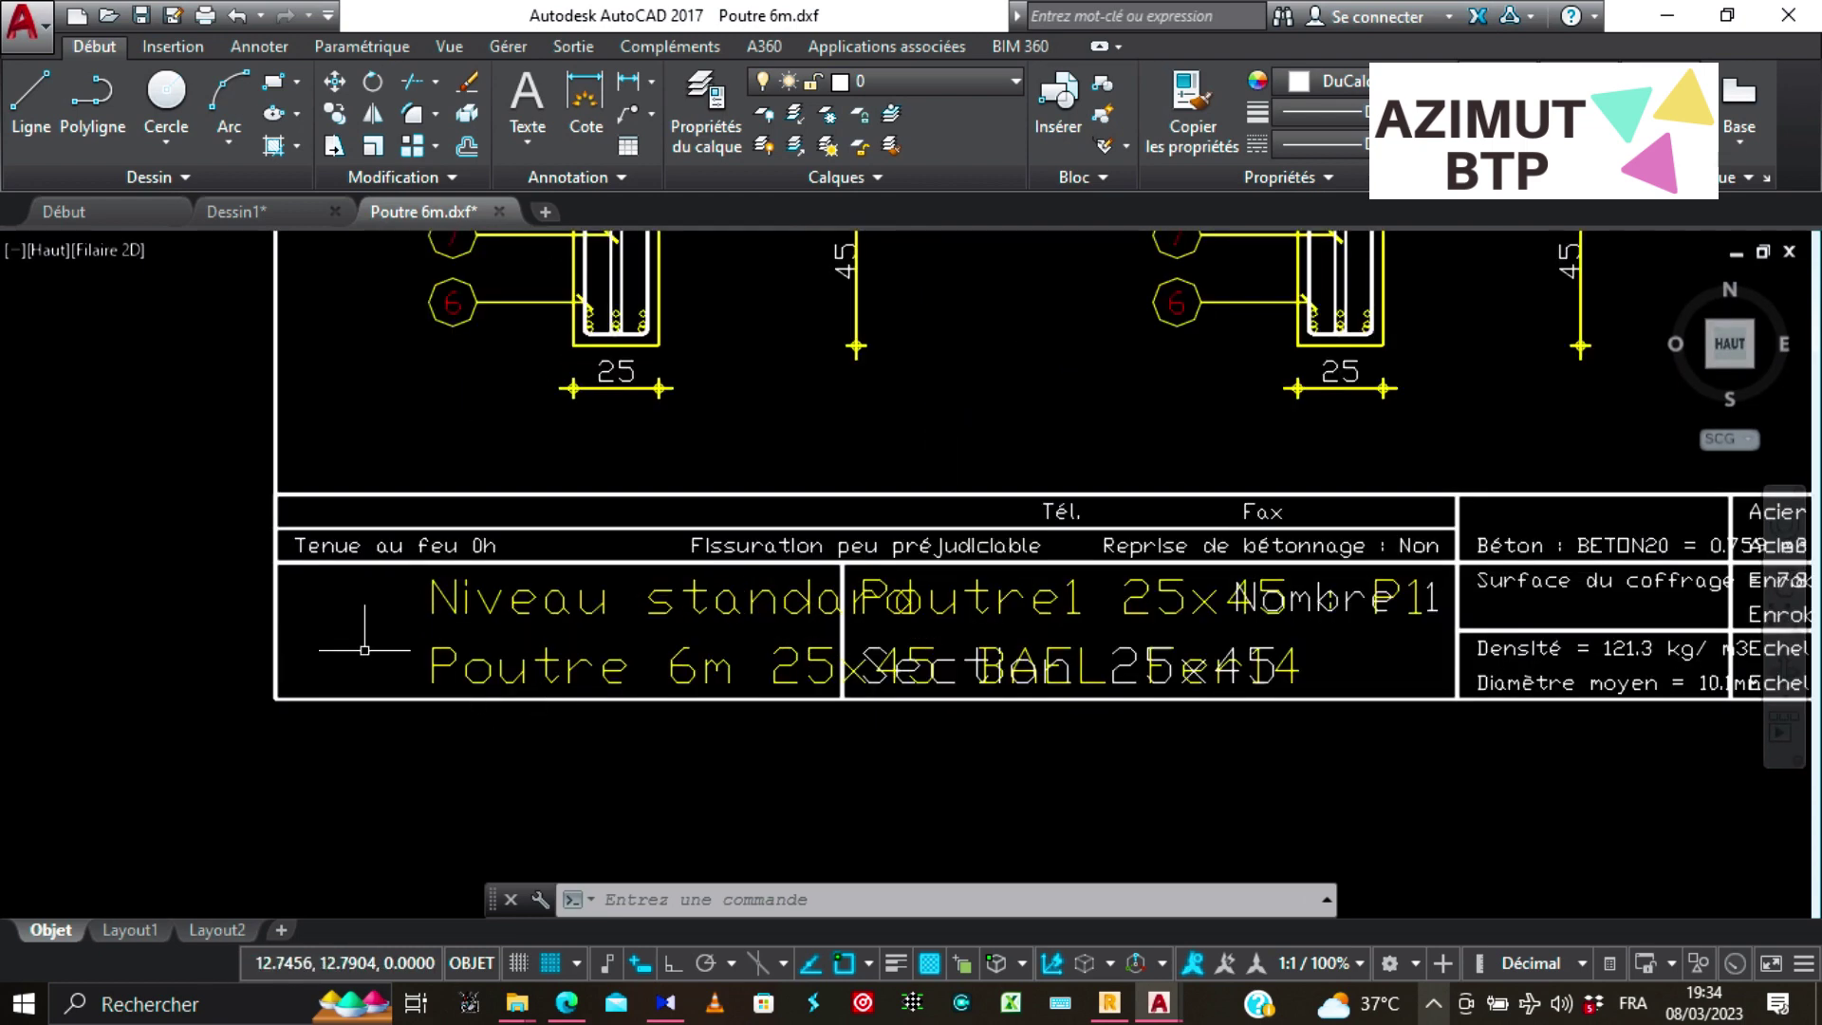
Change the font of the Standard text style to Yu Gothic and apply it to the drawing.
{"action": "left_click", "coordinate": [284, 48]}
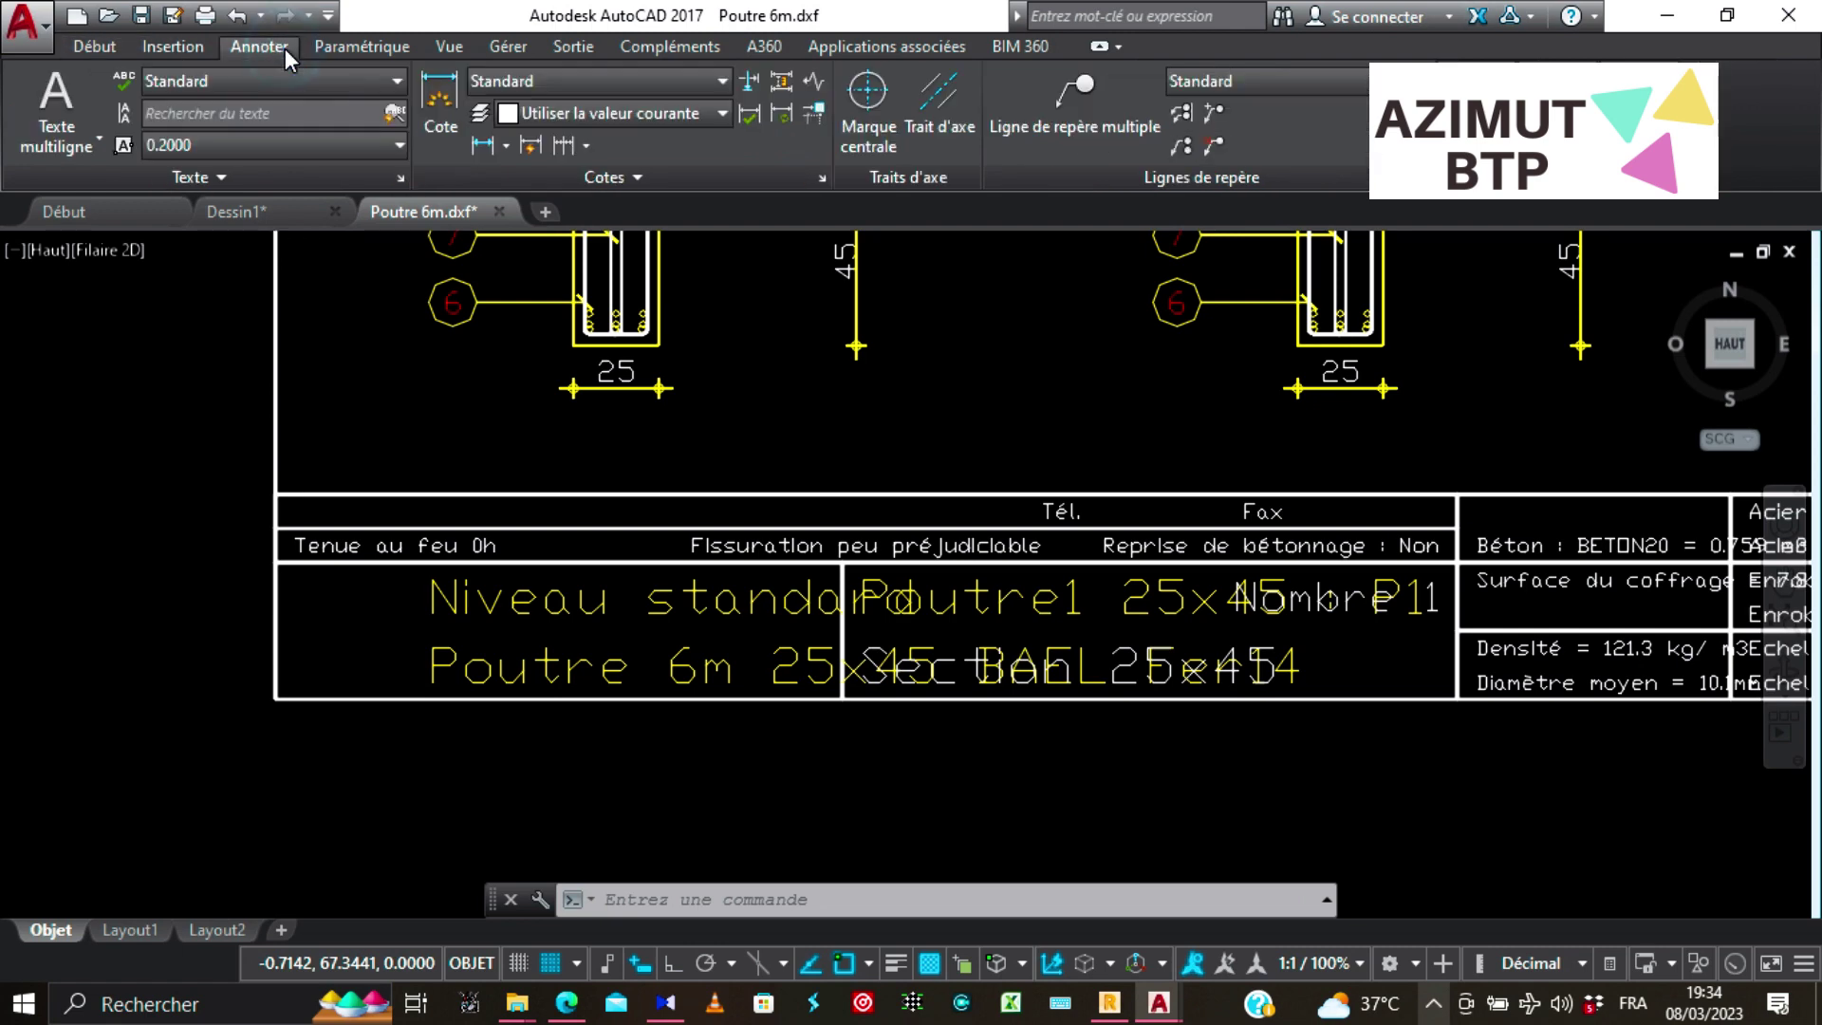
{"action": "left_click", "coordinate": [387, 78]}
{"action": "left_click", "coordinate": [199, 217]}
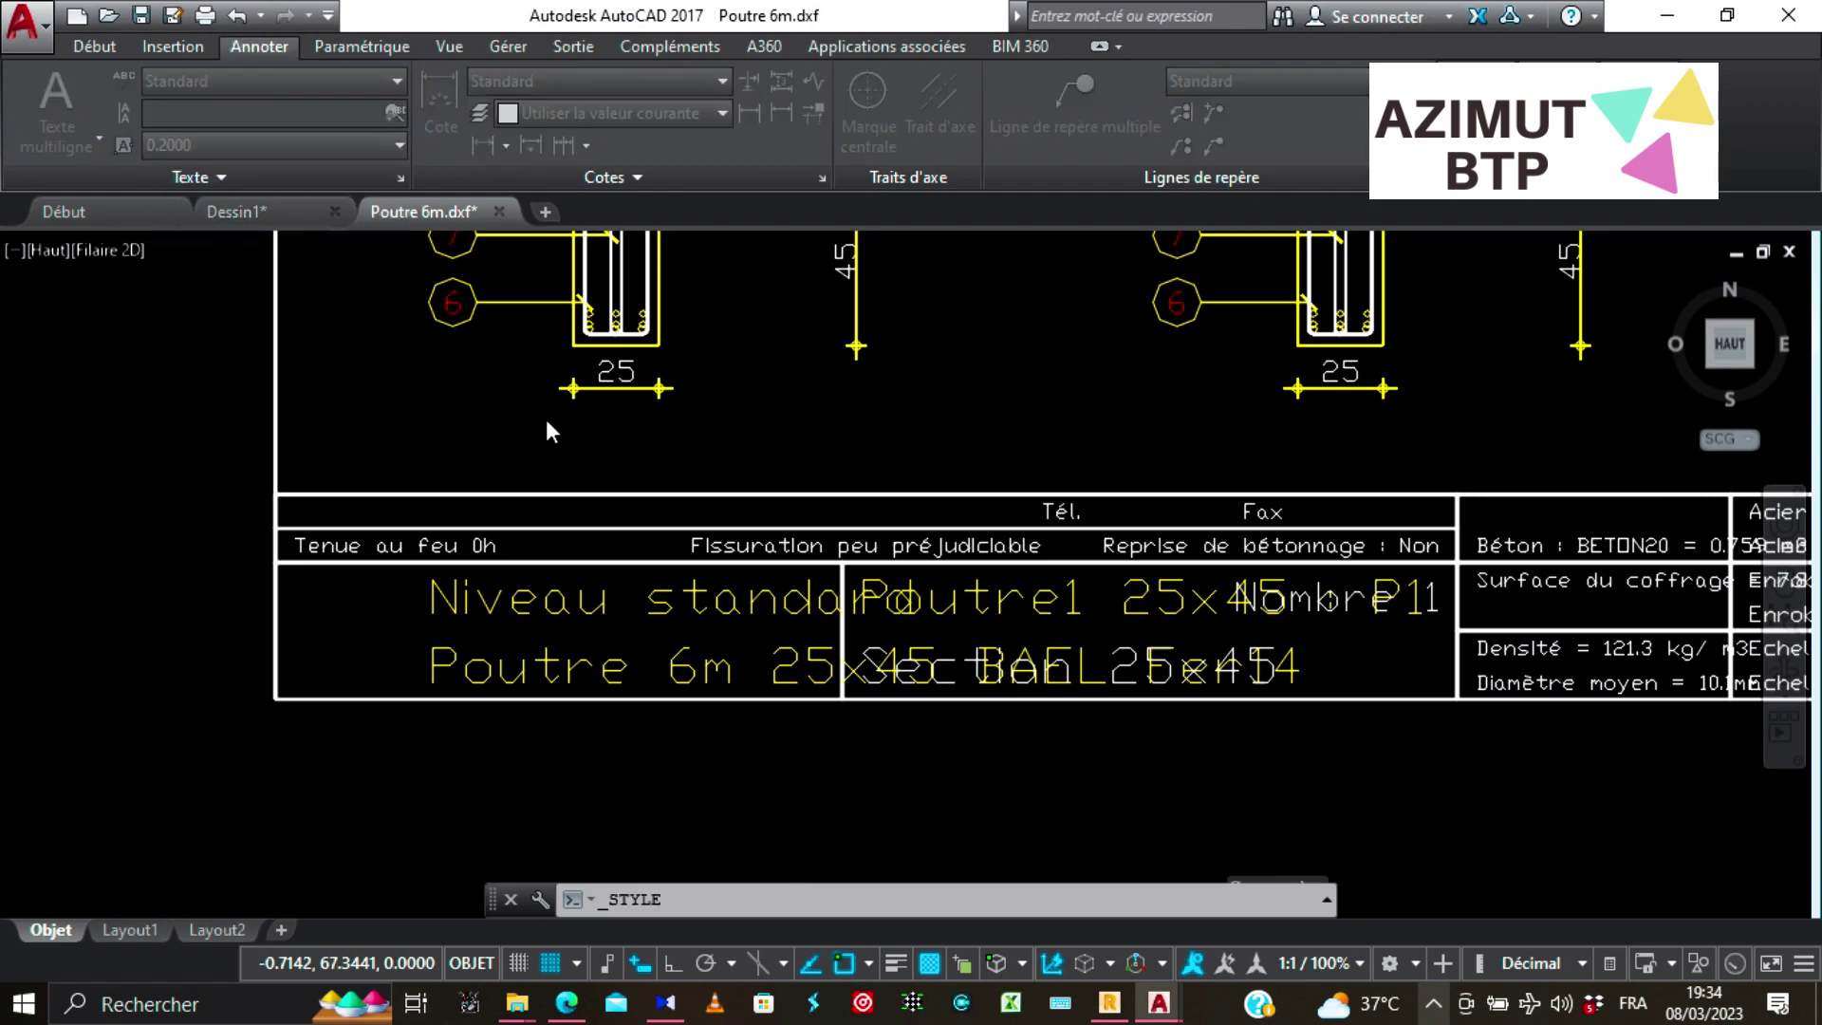
{"action": "left_click", "coordinate": [930, 372]}
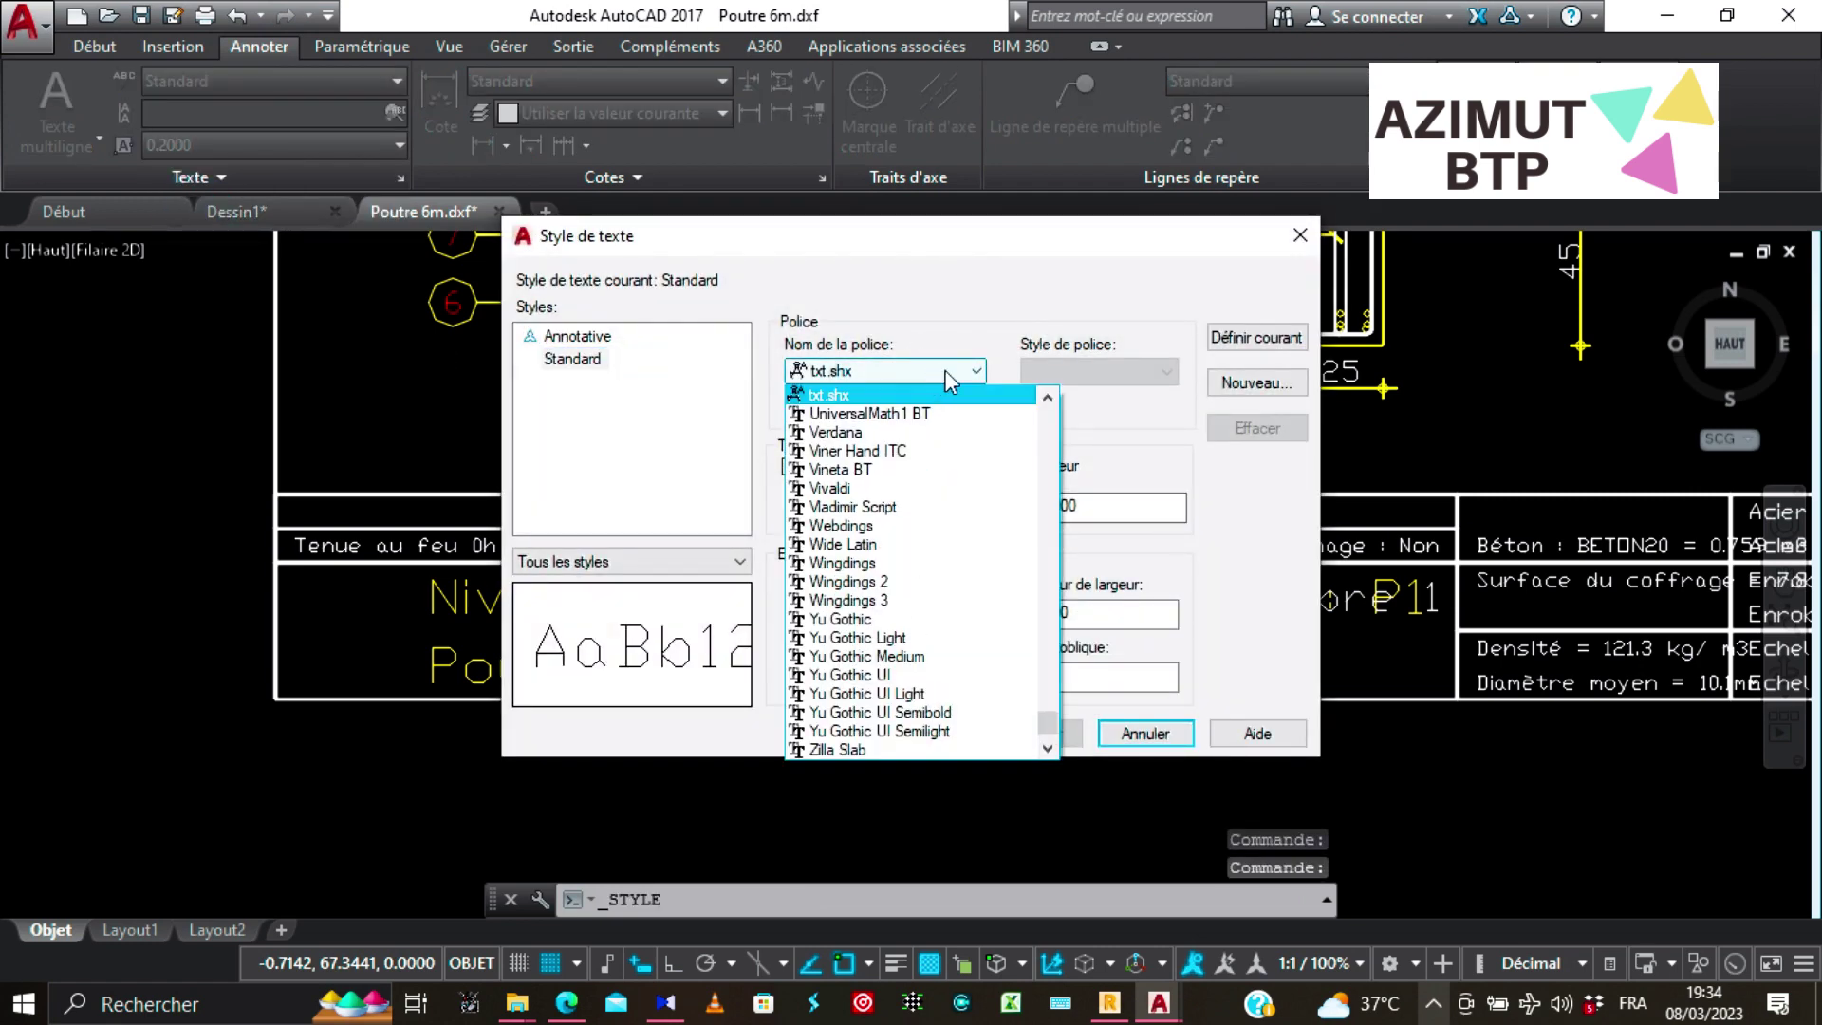
{"action": "left_click", "coordinate": [945, 371]}
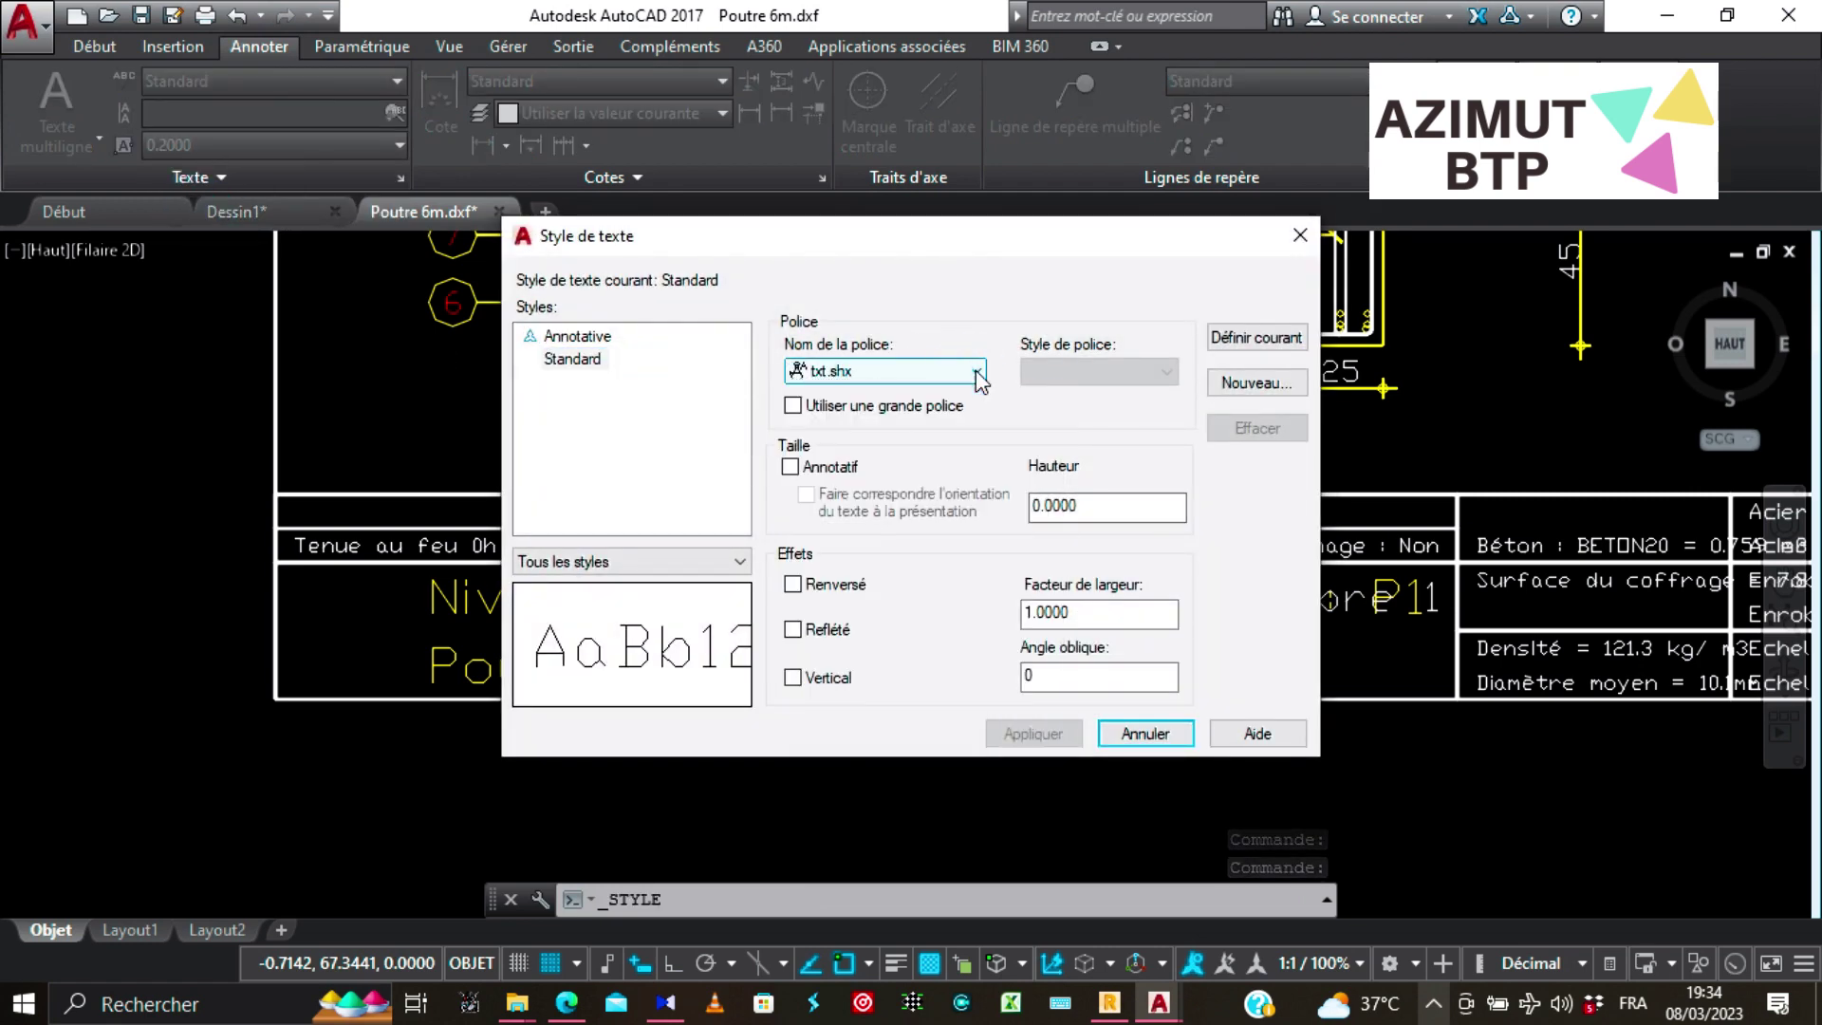
{"action": "scroll", "coordinate": [977, 380], "scroll_direction": "down", "scroll_amount": 1}
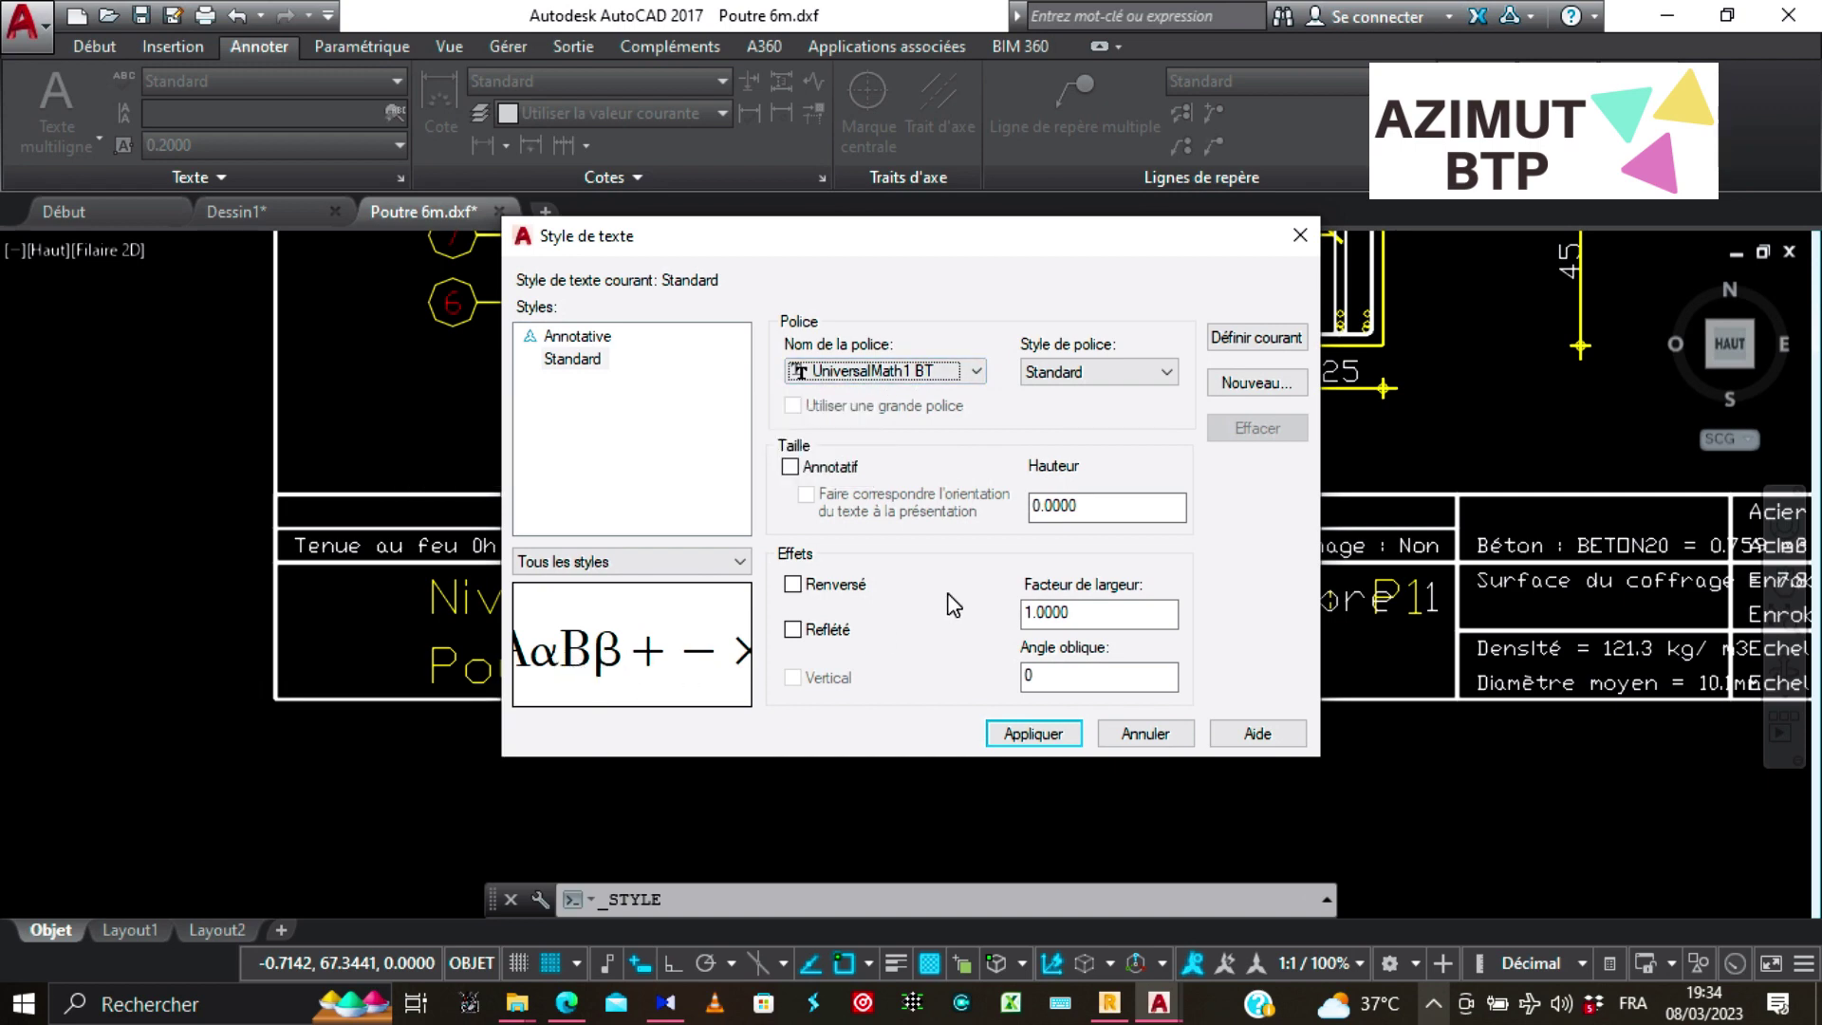
{"action": "key", "text": "Down"}
{"action": "key", "text": "Down"}
{"action": "key", "text": "Down"}
{"action": "key", "text": "Down"}
{"action": "key", "text": "Down"}
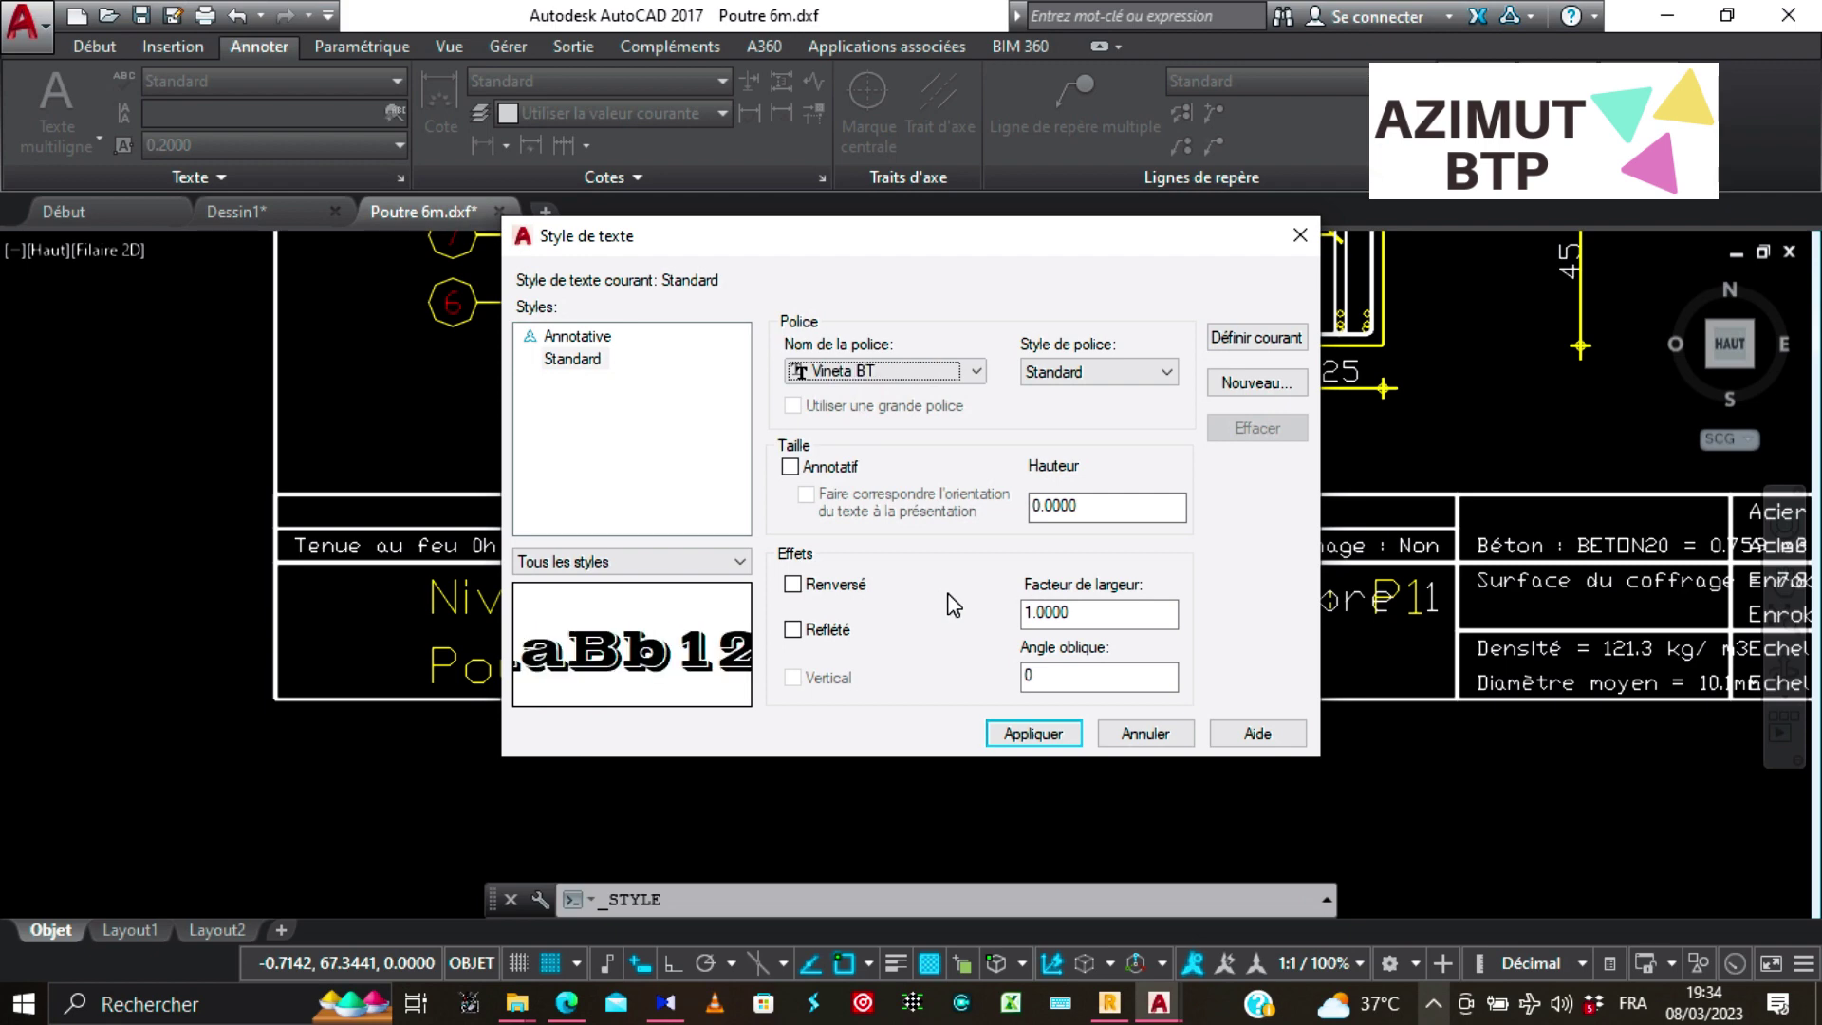
{"action": "key", "text": "Down"}
{"action": "key", "text": "Down"}
{"action": "key", "text": "Down"}
{"action": "key", "text": "Down"}
{"action": "key", "text": "Down"}
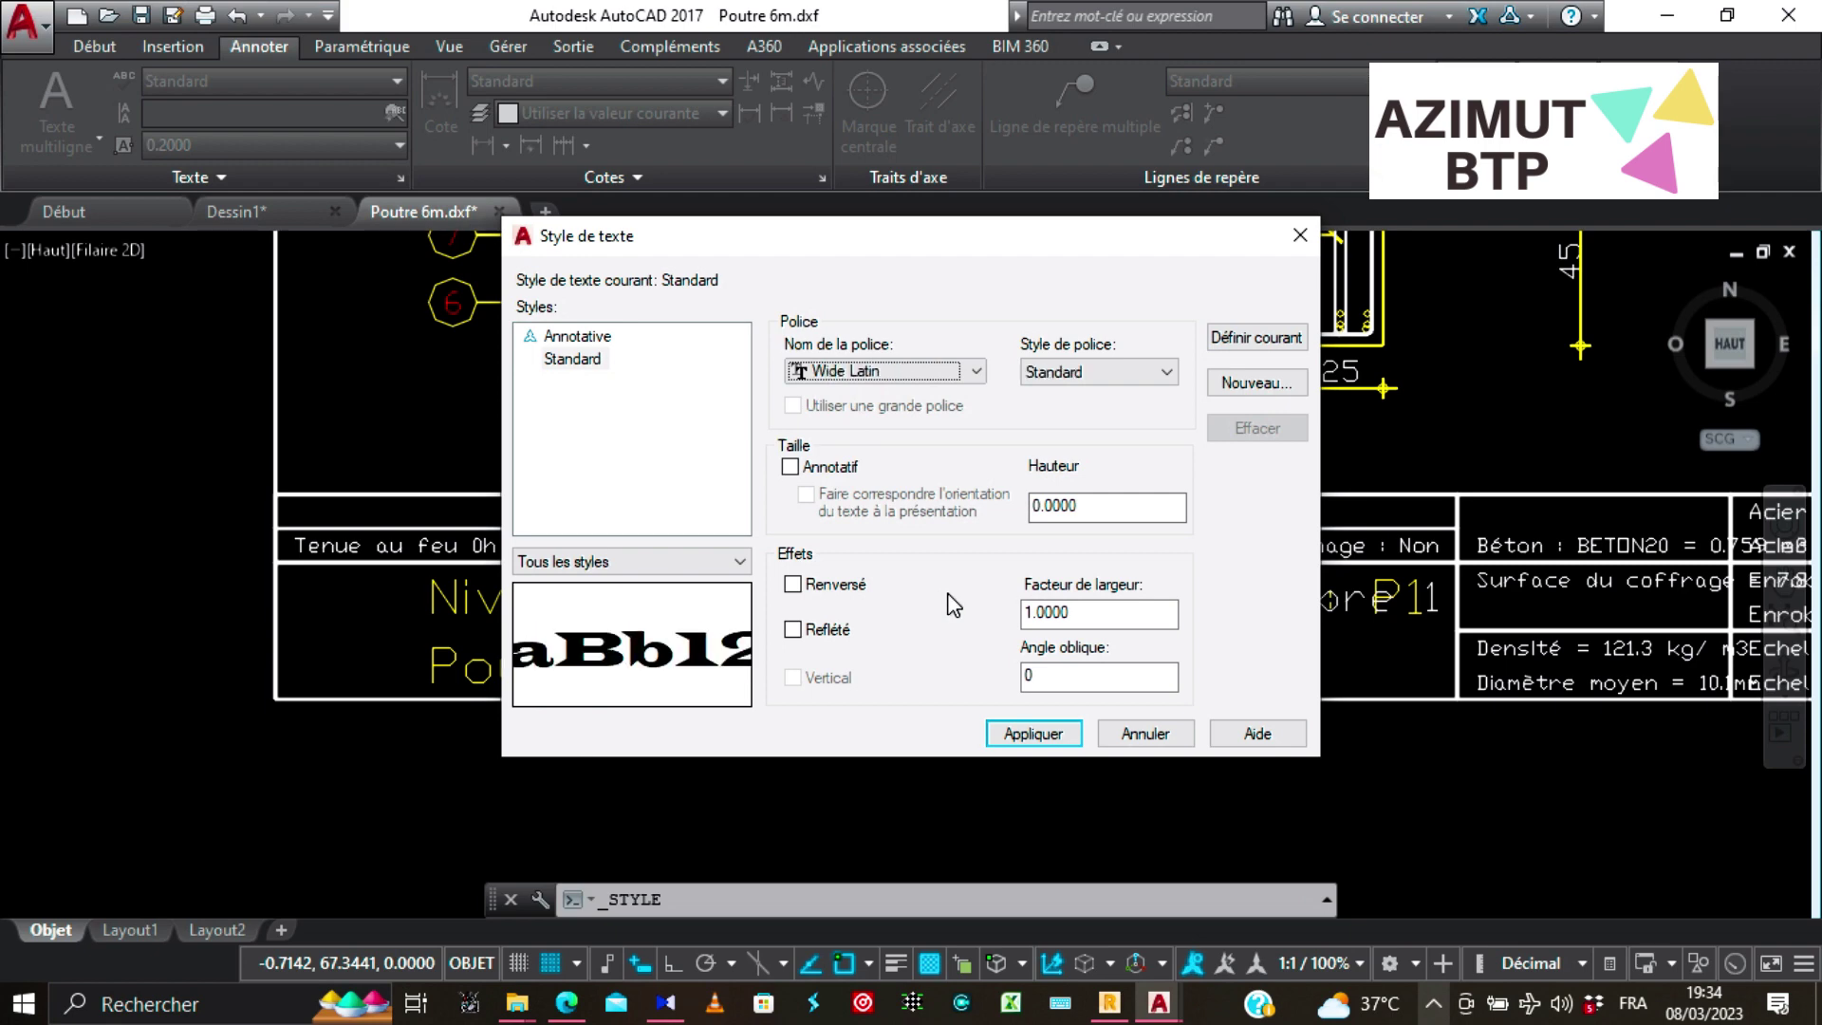
{"action": "key", "text": "Down"}
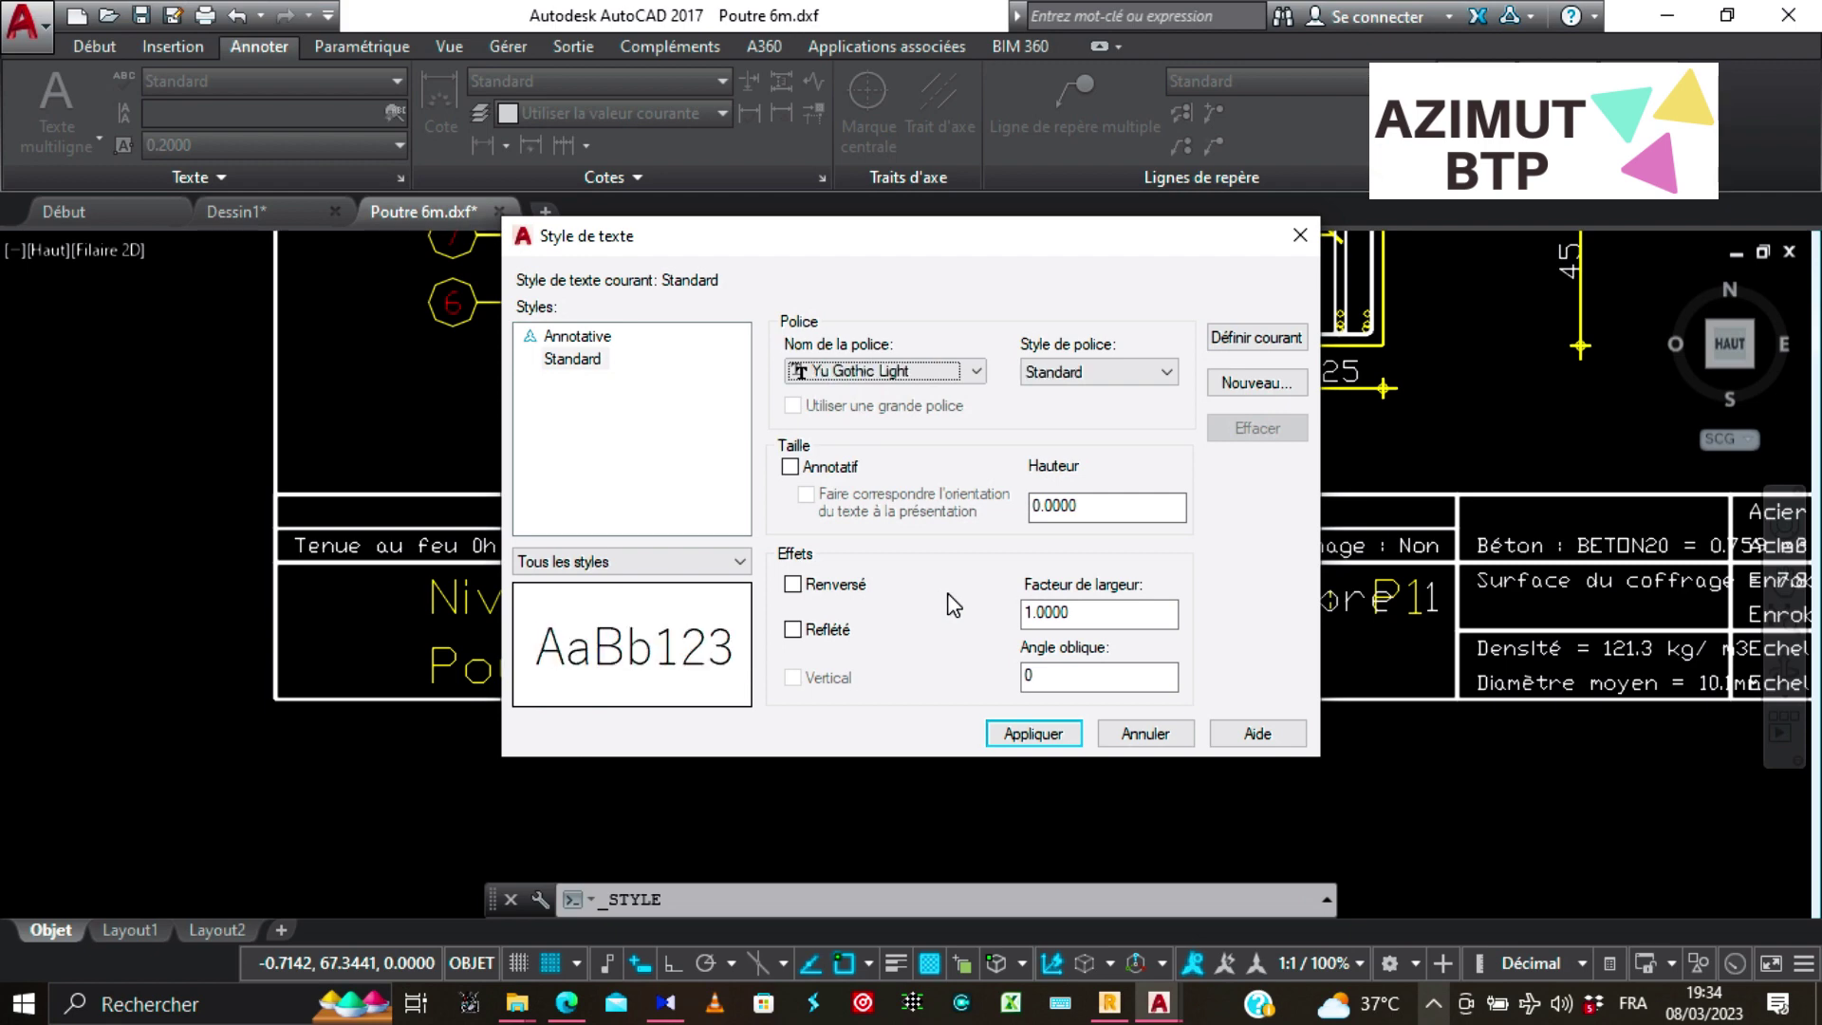
{"action": "key", "text": "Up"}
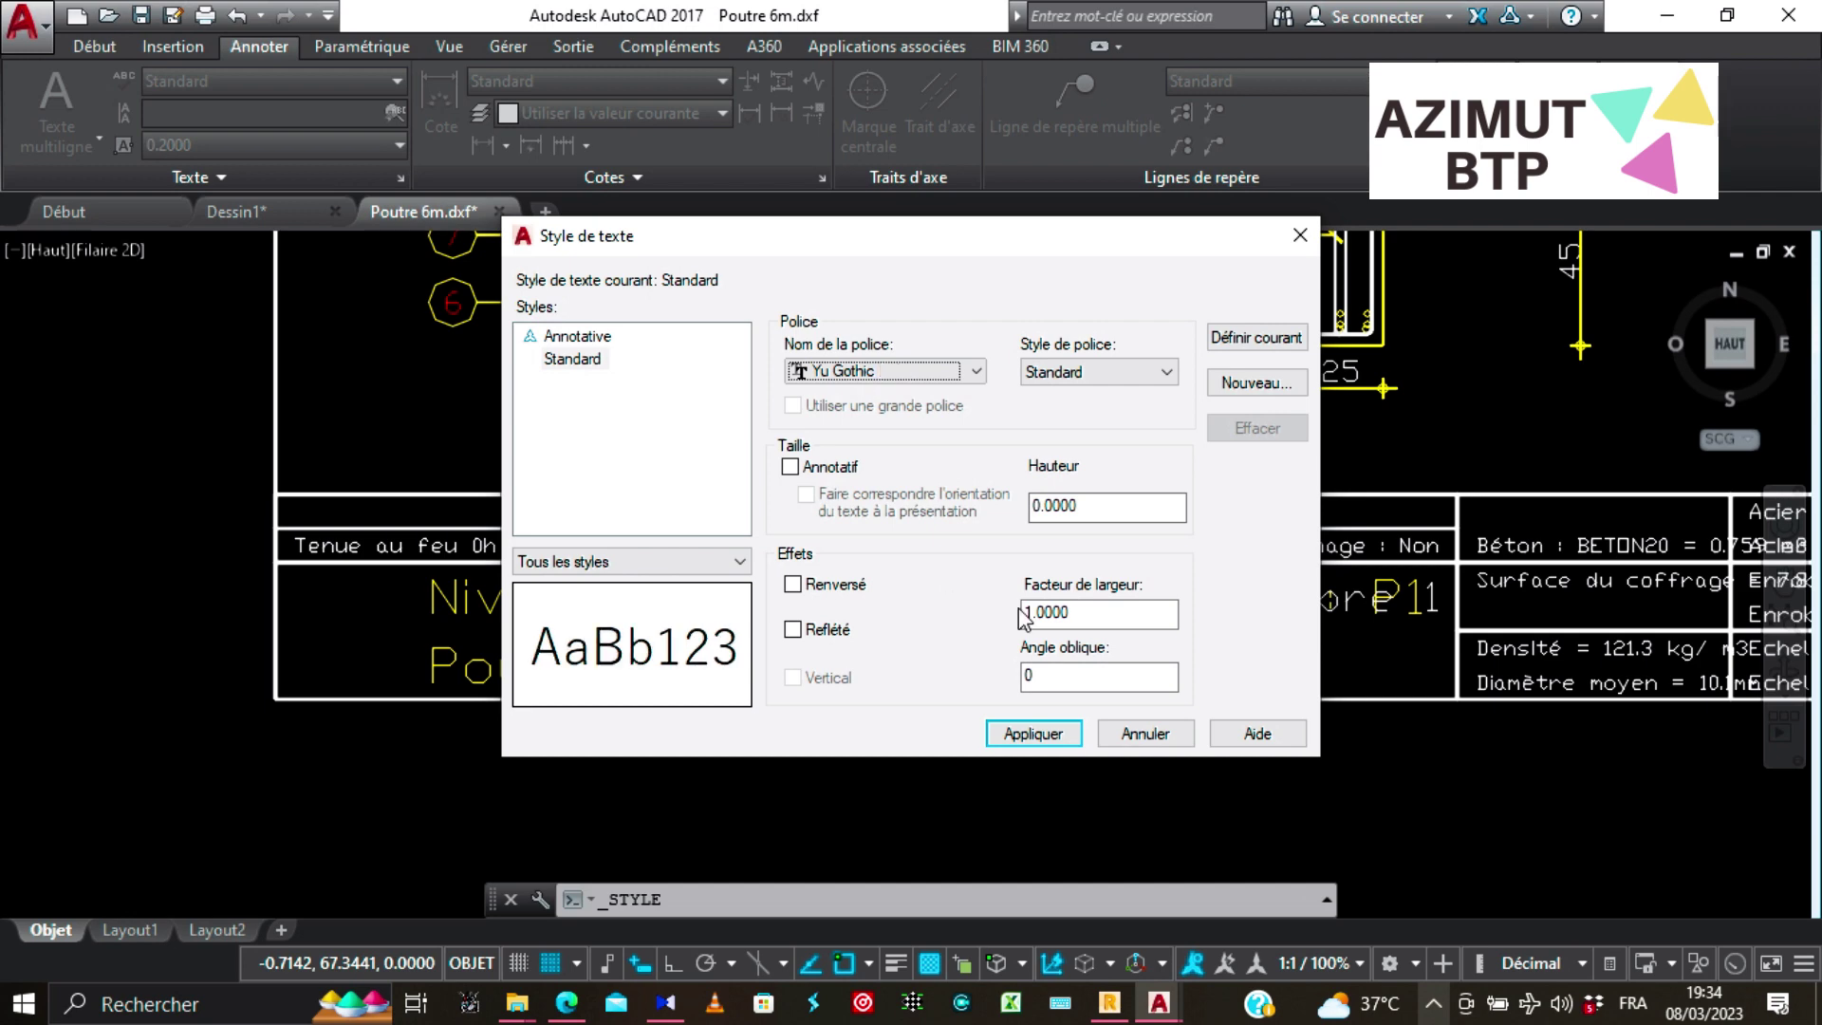
{"action": "left_click", "coordinate": [1032, 736]}
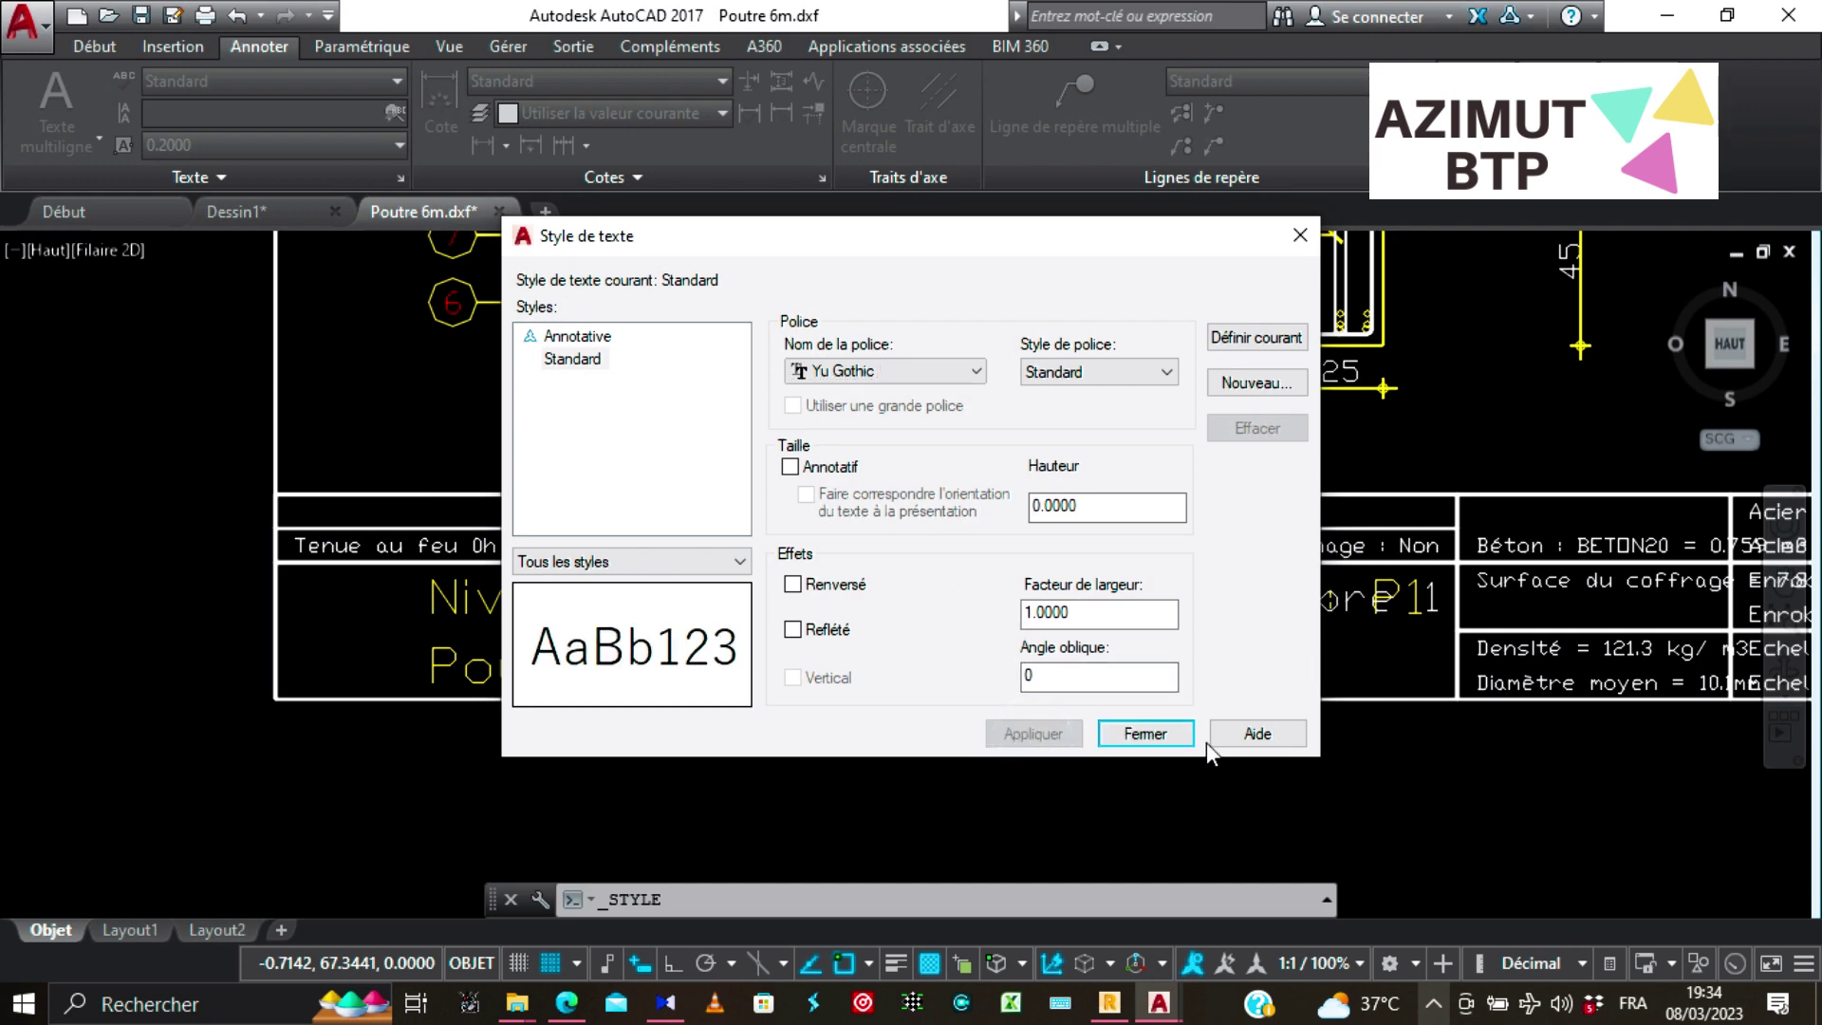
{"action": "left_click", "coordinate": [1143, 734]}
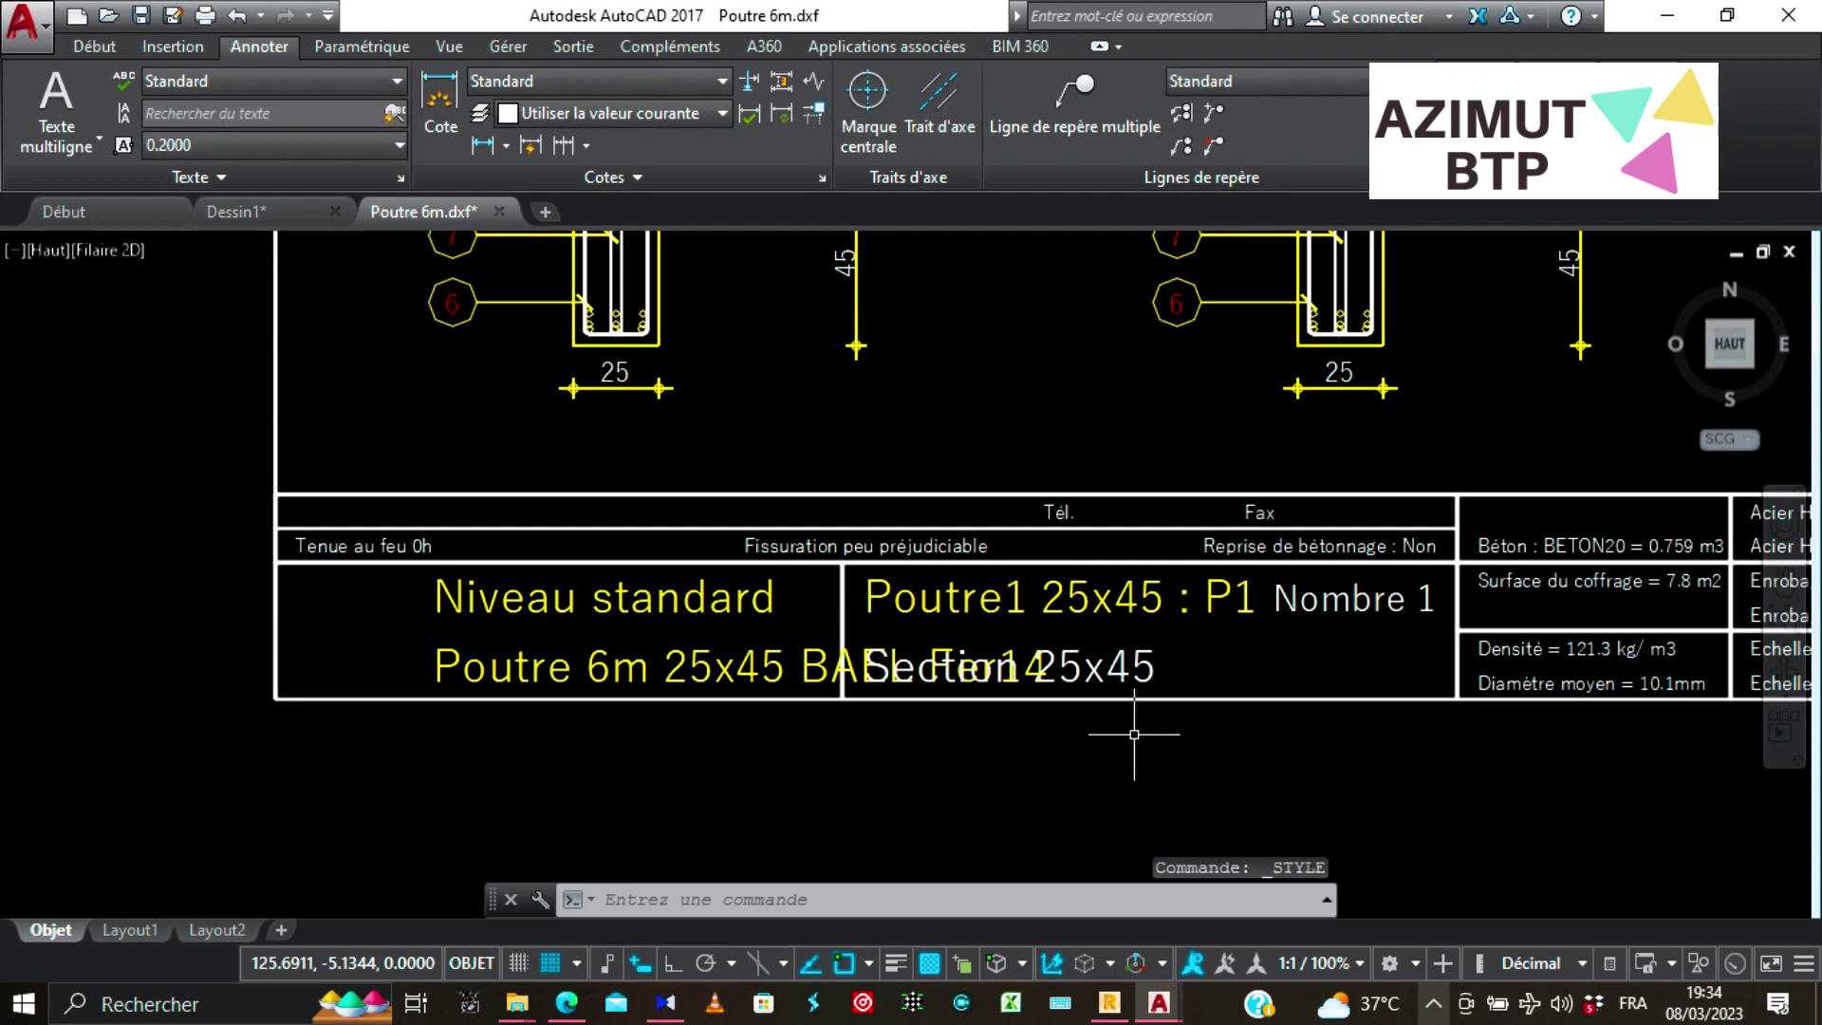
Move the title-block text "Poutre 6m 25x45 BAEL Fer14" about 22 units left, close to the left border of its cell.
{"action": "scroll", "coordinate": [430, 593], "scroll_direction": "down", "scroll_amount": 1}
{"action": "scroll", "coordinate": [700, 707], "scroll_direction": "up", "scroll_amount": 1}
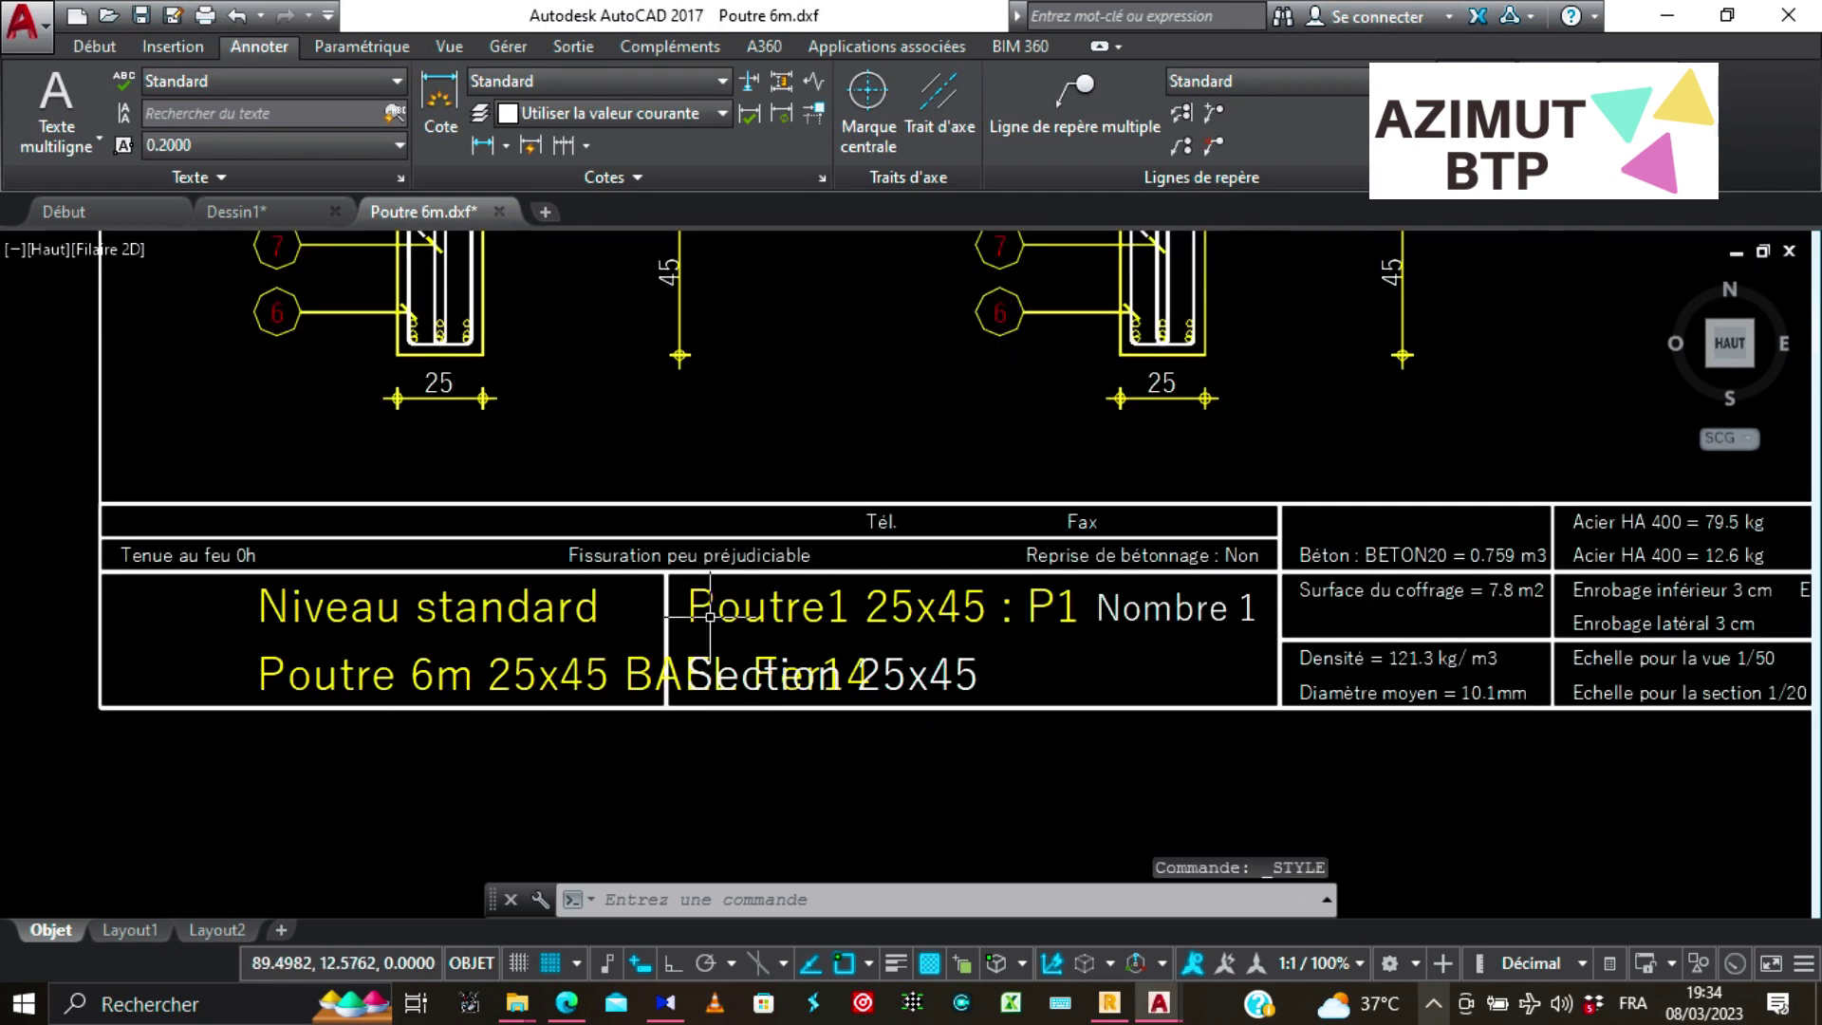
{"action": "scroll", "coordinate": [693, 693], "scroll_direction": "down", "scroll_amount": 1}
{"action": "scroll", "coordinate": [681, 670], "scroll_direction": "up", "scroll_amount": 2}
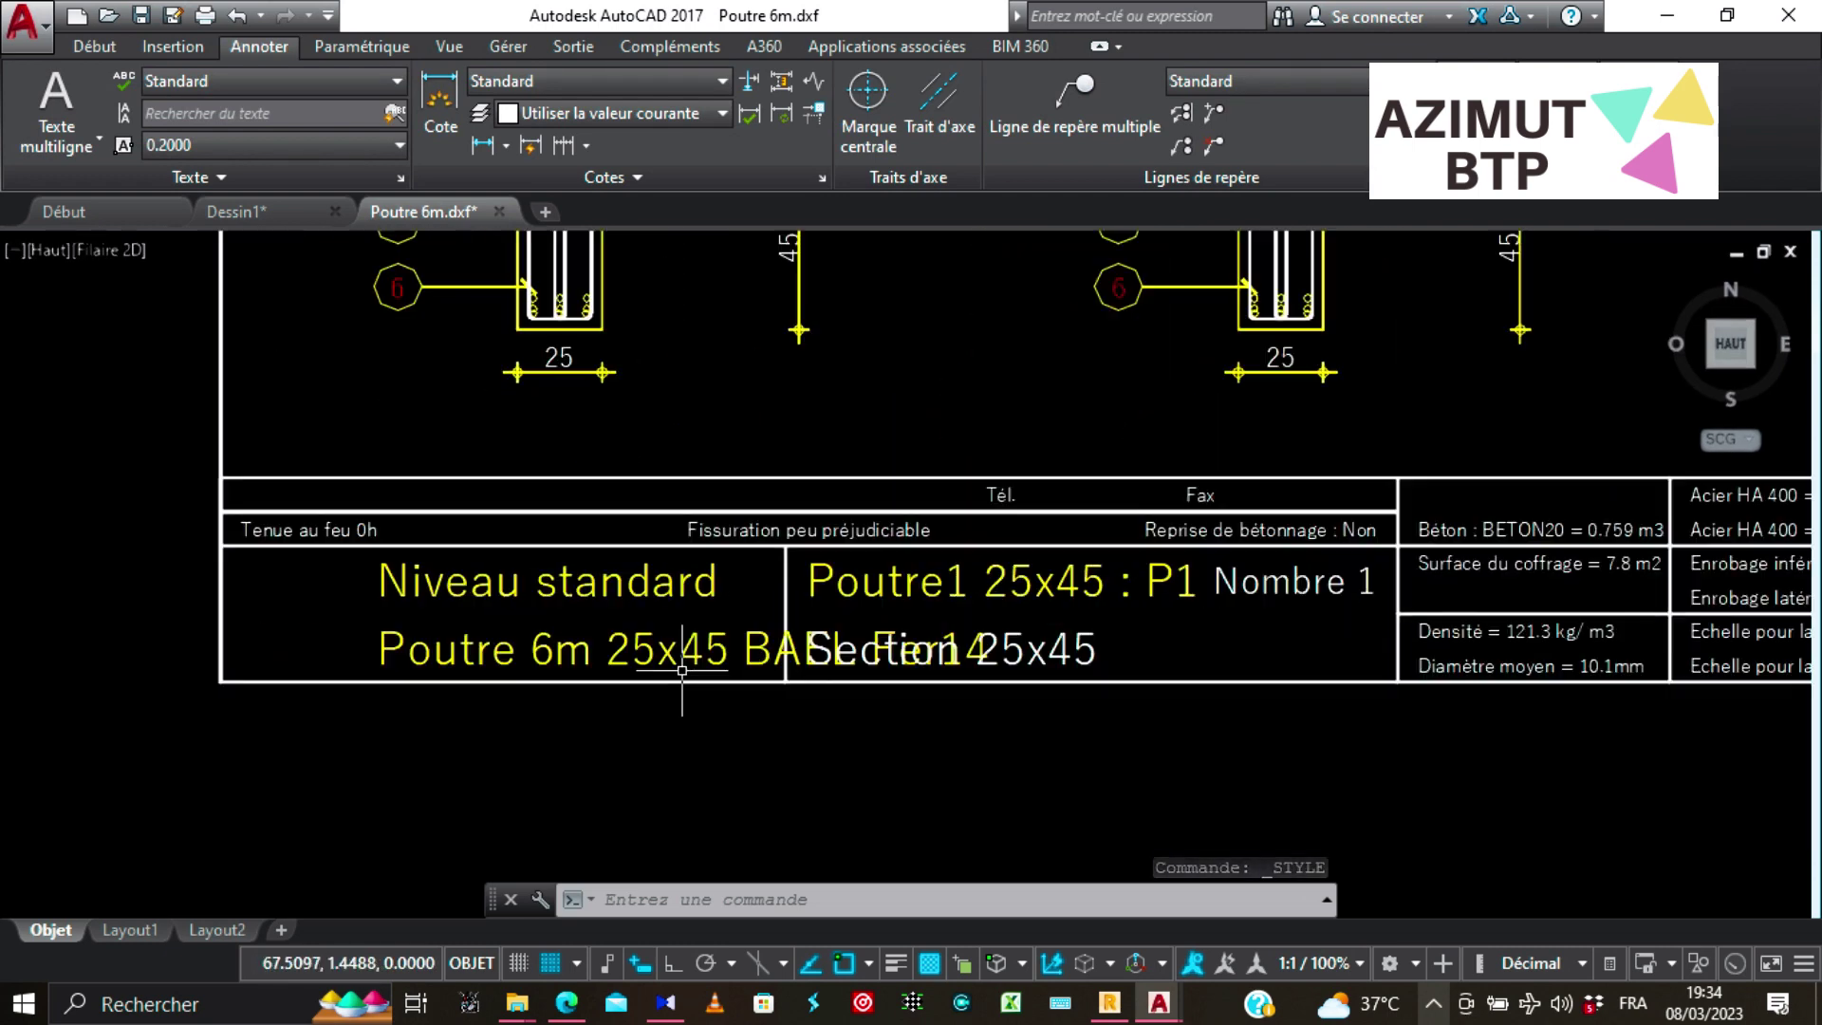
{"action": "left_click", "coordinate": [477, 645]}
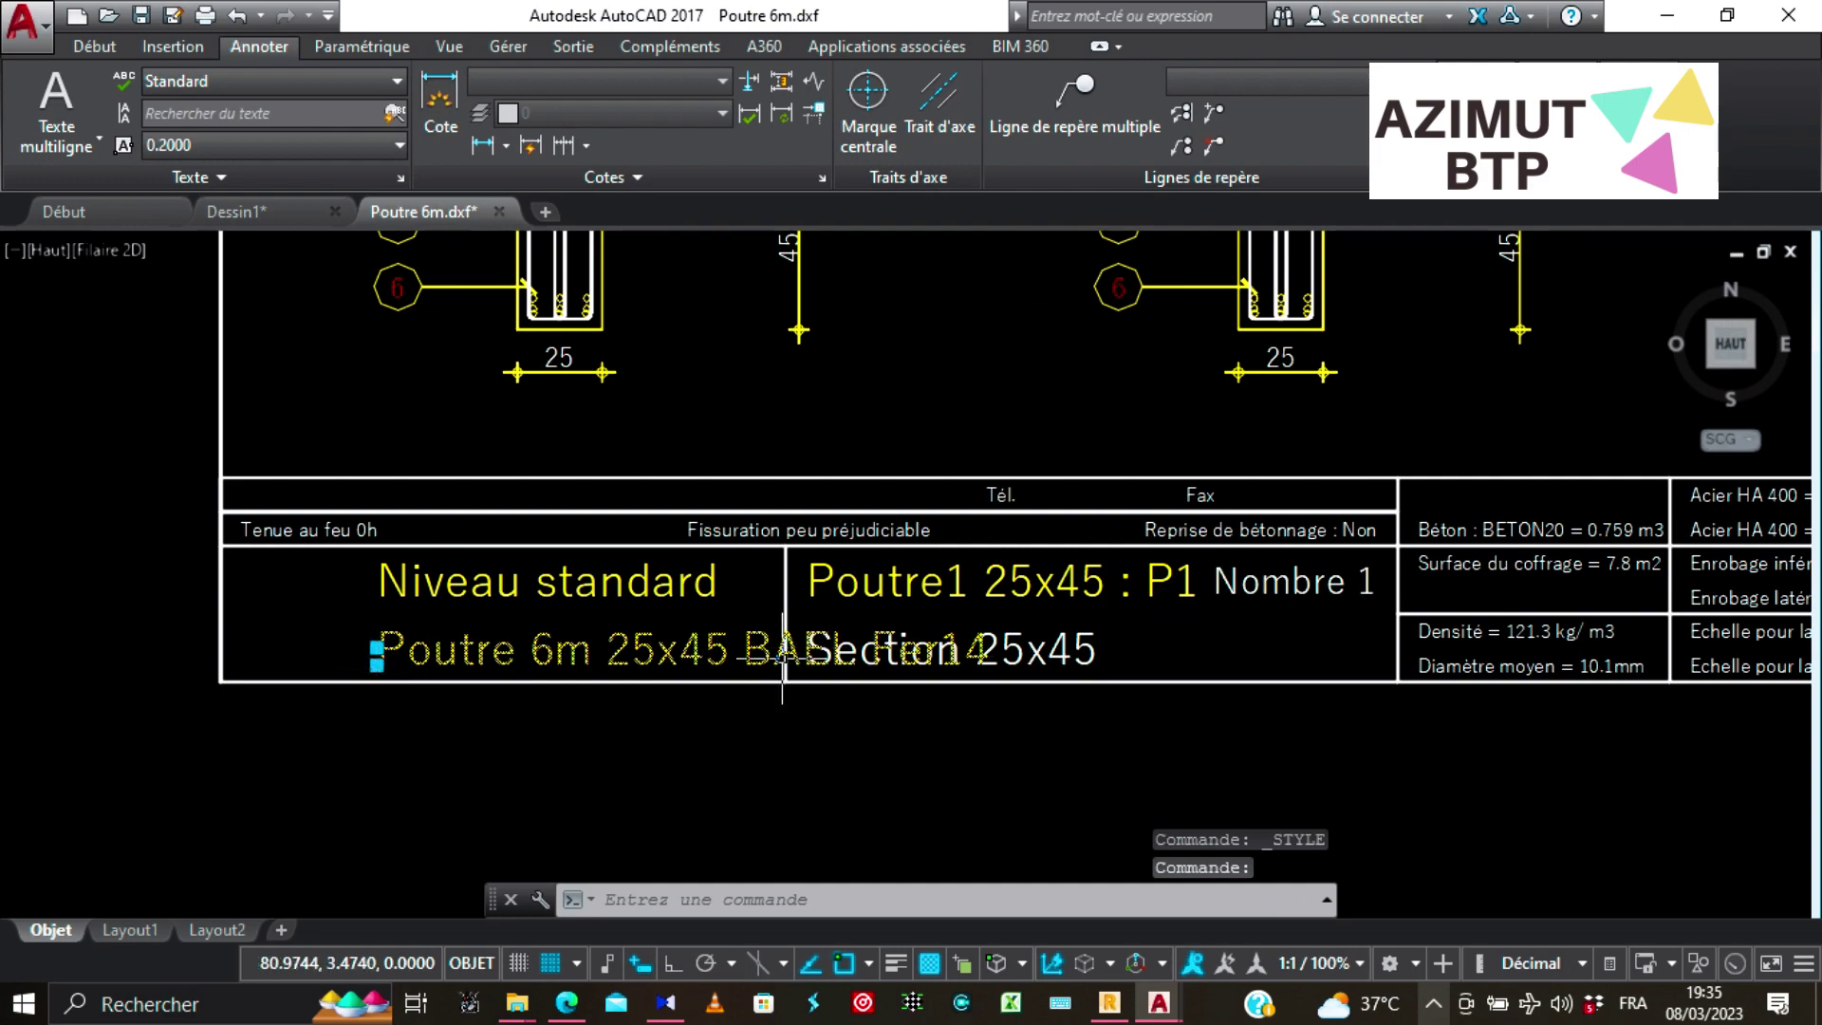
{"action": "scroll", "coordinate": [380, 682], "scroll_direction": "up", "scroll_amount": 3}
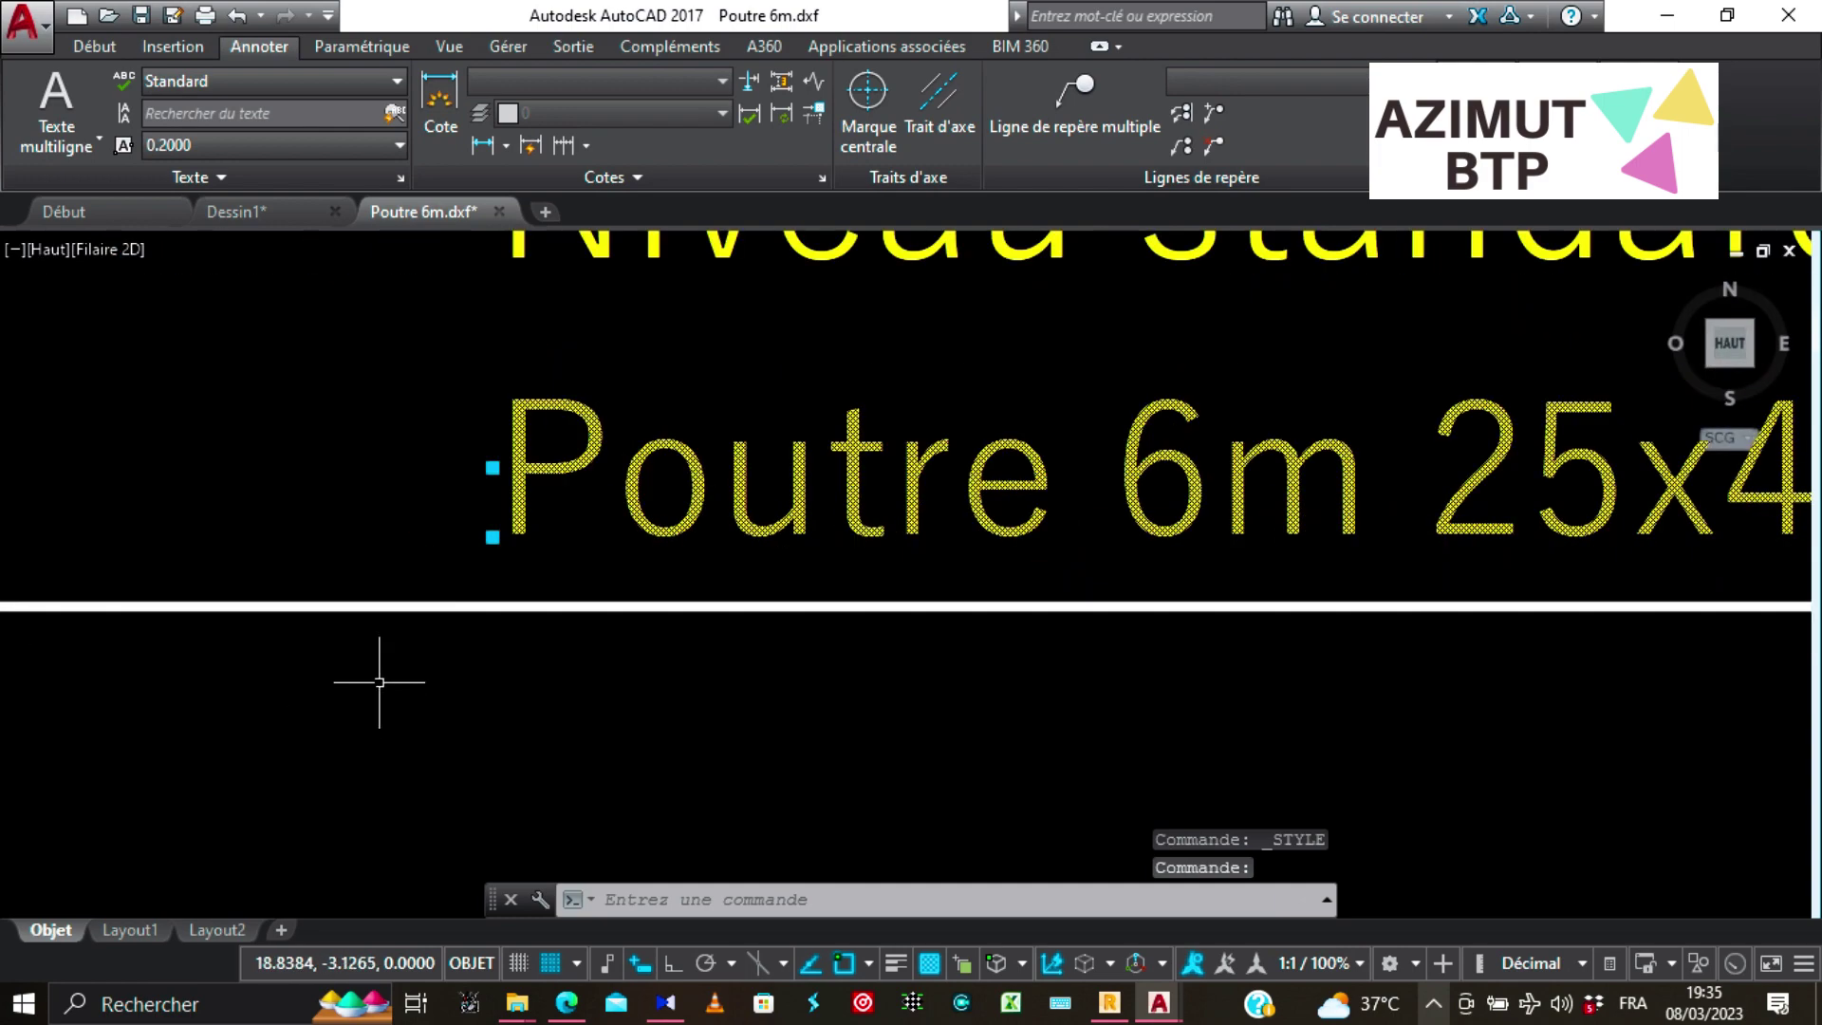
{"action": "left_click", "coordinate": [492, 537]}
{"action": "scroll", "coordinate": [488, 532], "scroll_direction": "down", "scroll_amount": 4}
{"action": "scroll", "coordinate": [306, 579], "scroll_direction": "up", "scroll_amount": 6}
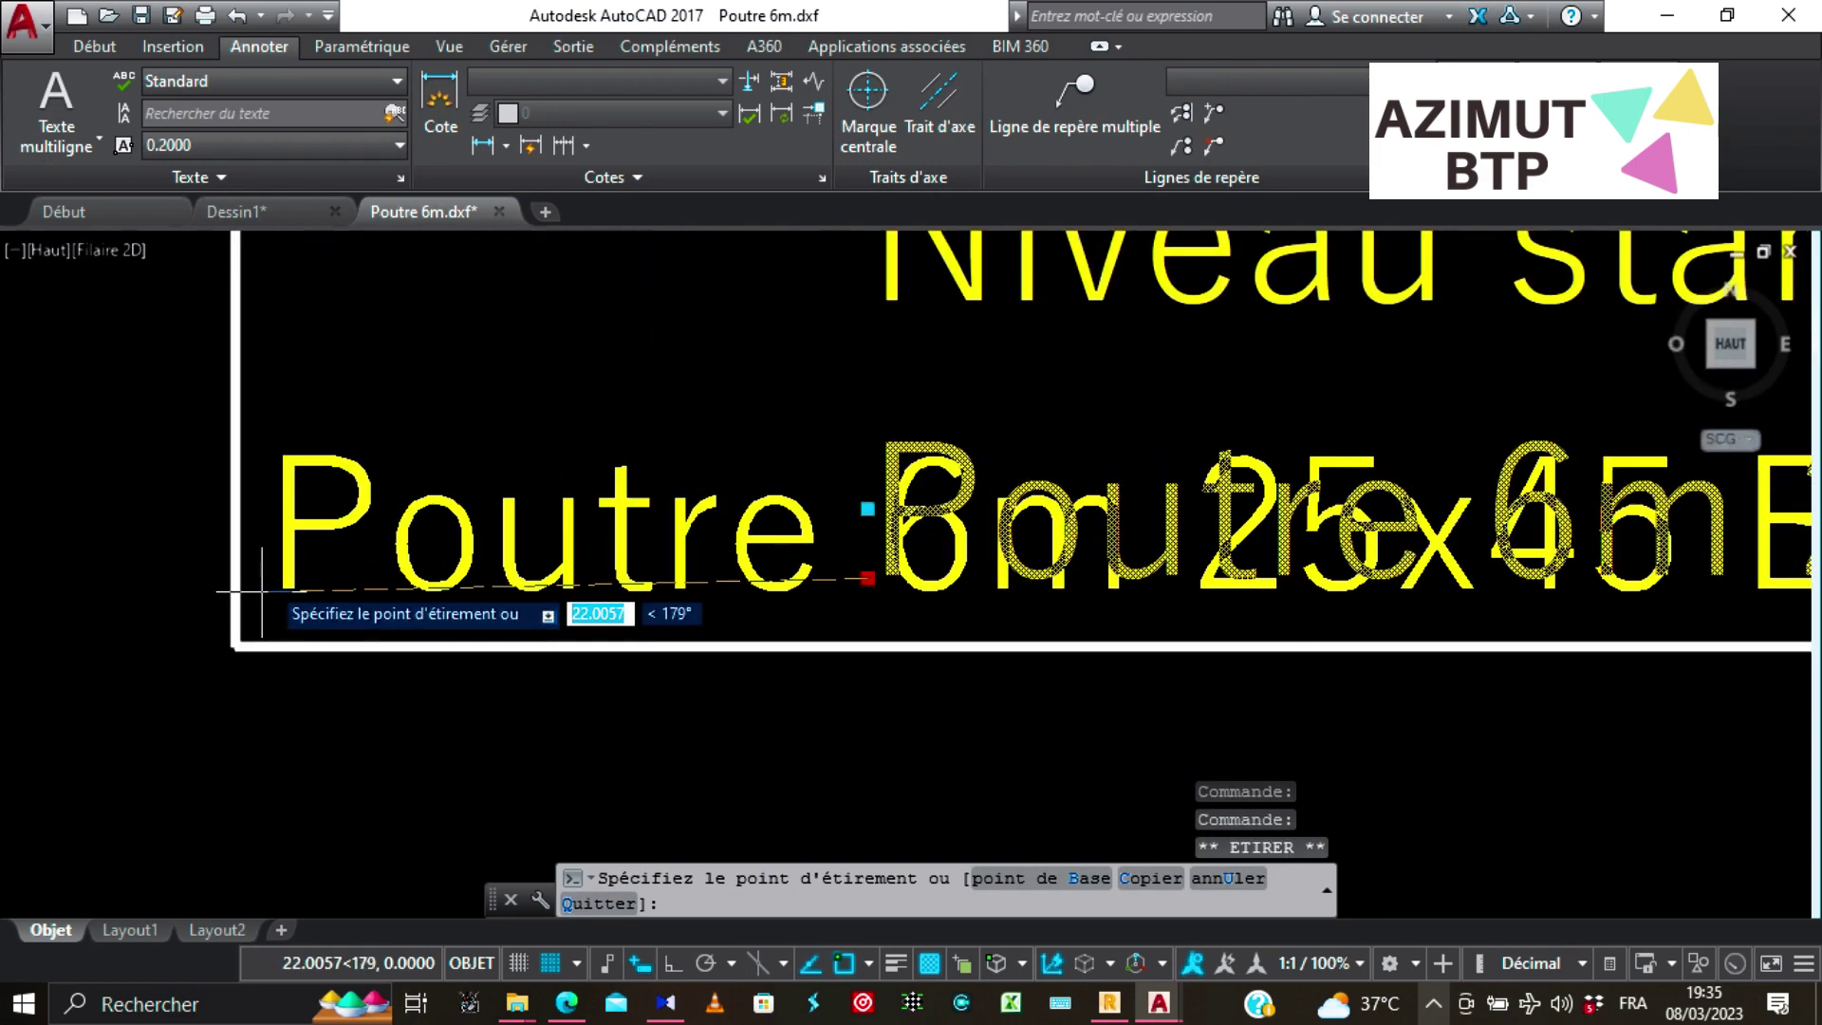
{"action": "left_click", "coordinate": [268, 574]}
{"action": "scroll", "coordinate": [294, 575], "scroll_direction": "down", "scroll_amount": 4}
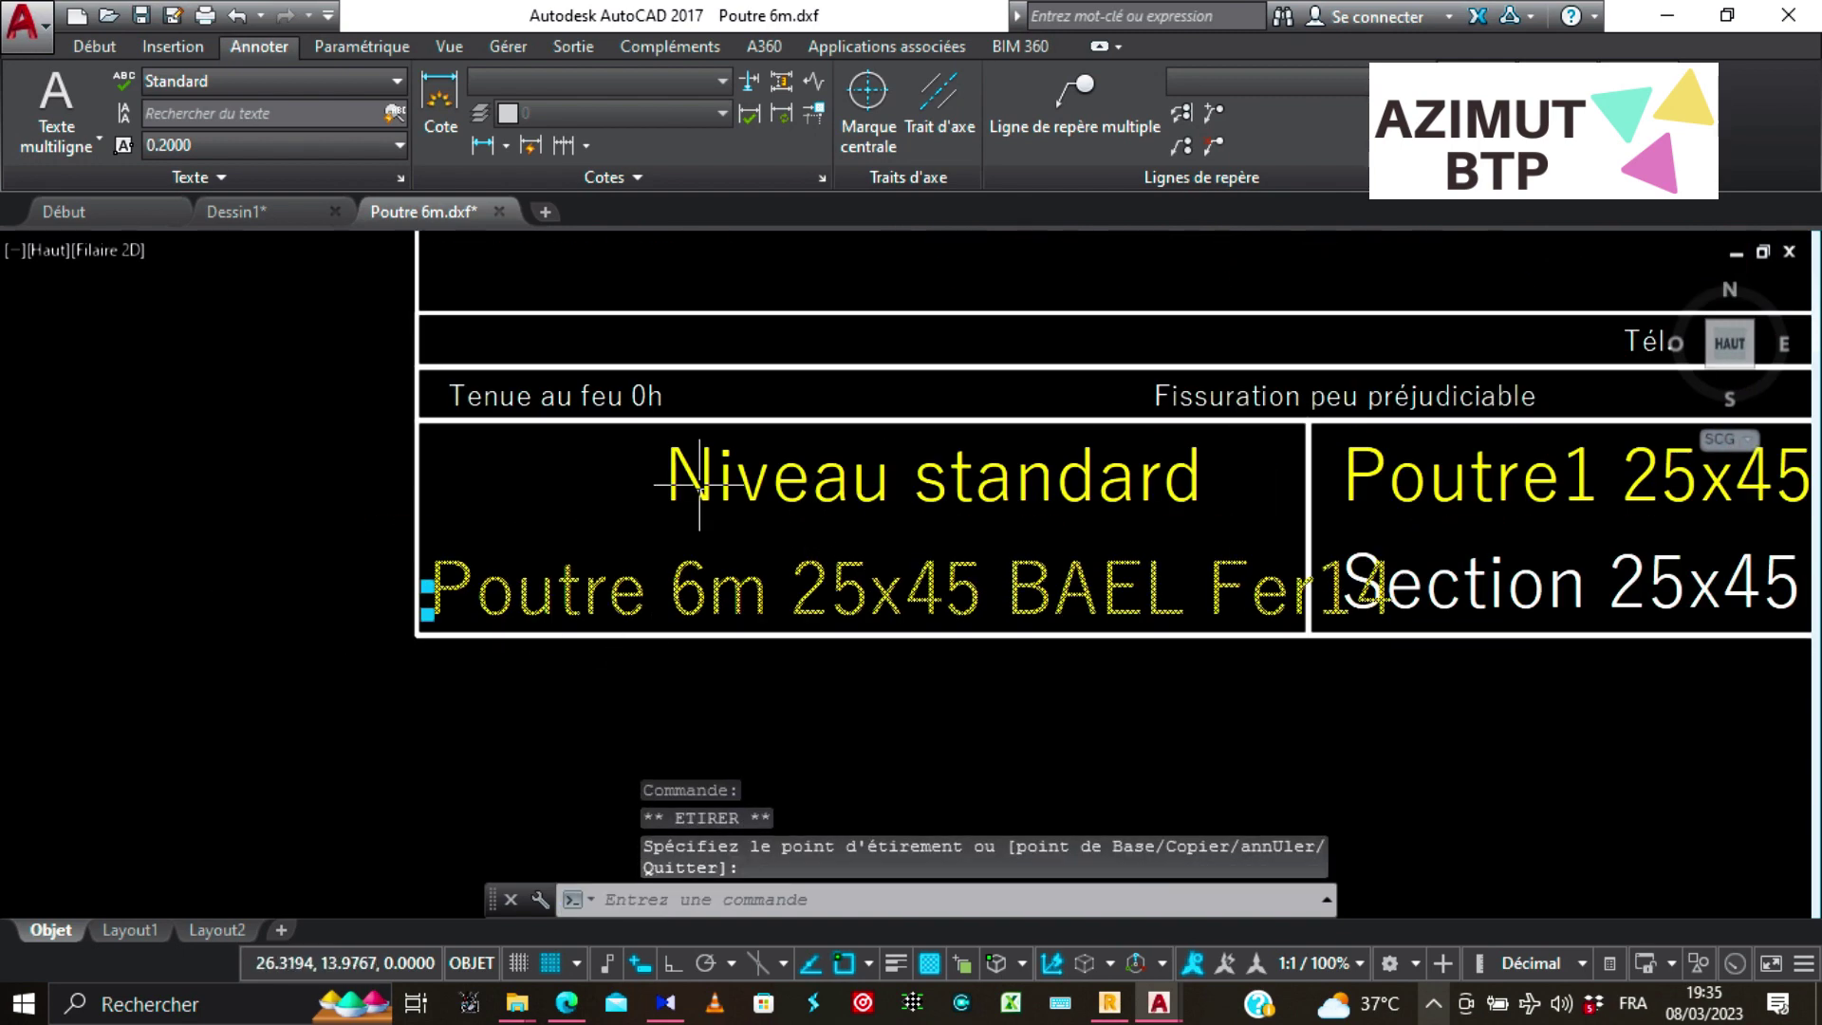
{"action": "scroll", "coordinate": [310, 667], "scroll_direction": "down", "scroll_amount": 3}
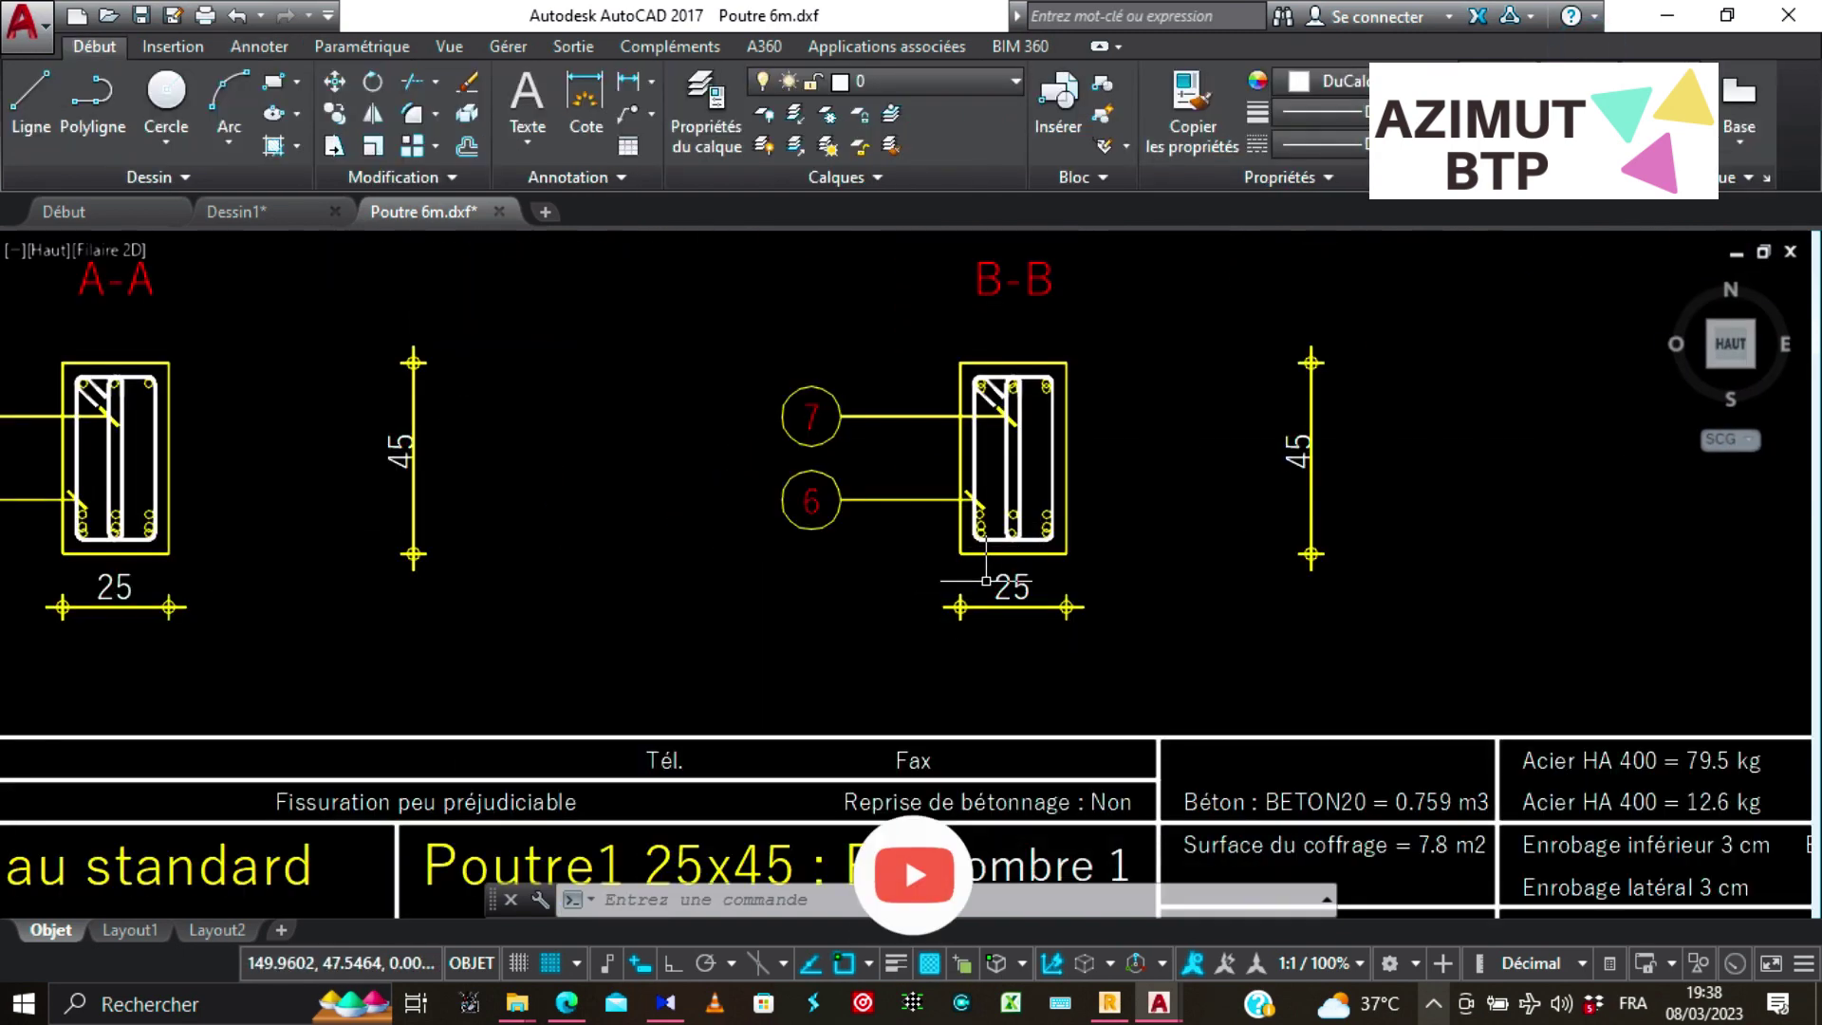
Fill the upper row and the lowest middle circle of the bottom bars in section B-B with a SOLID hatch.
{"action": "scroll", "coordinate": [1012, 536], "scroll_direction": "up", "scroll_amount": 4}
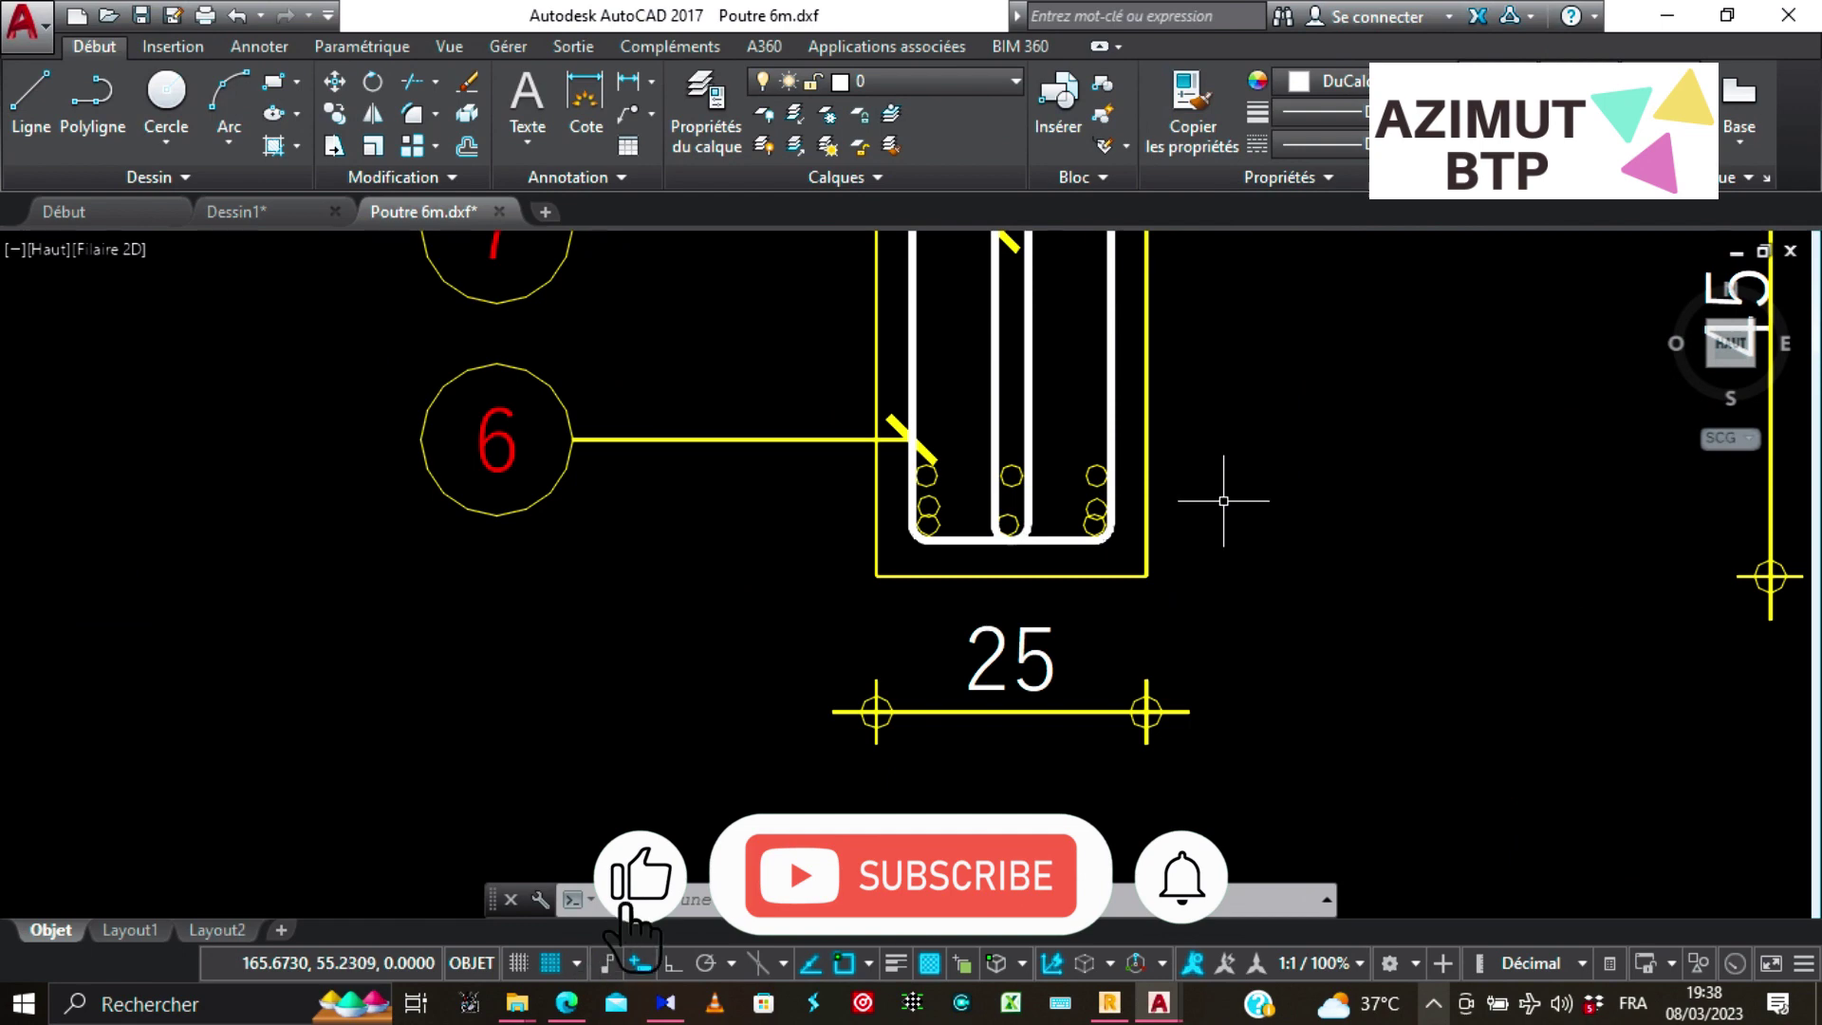
{"action": "scroll", "coordinate": [981, 485], "scroll_direction": "up", "scroll_amount": 4}
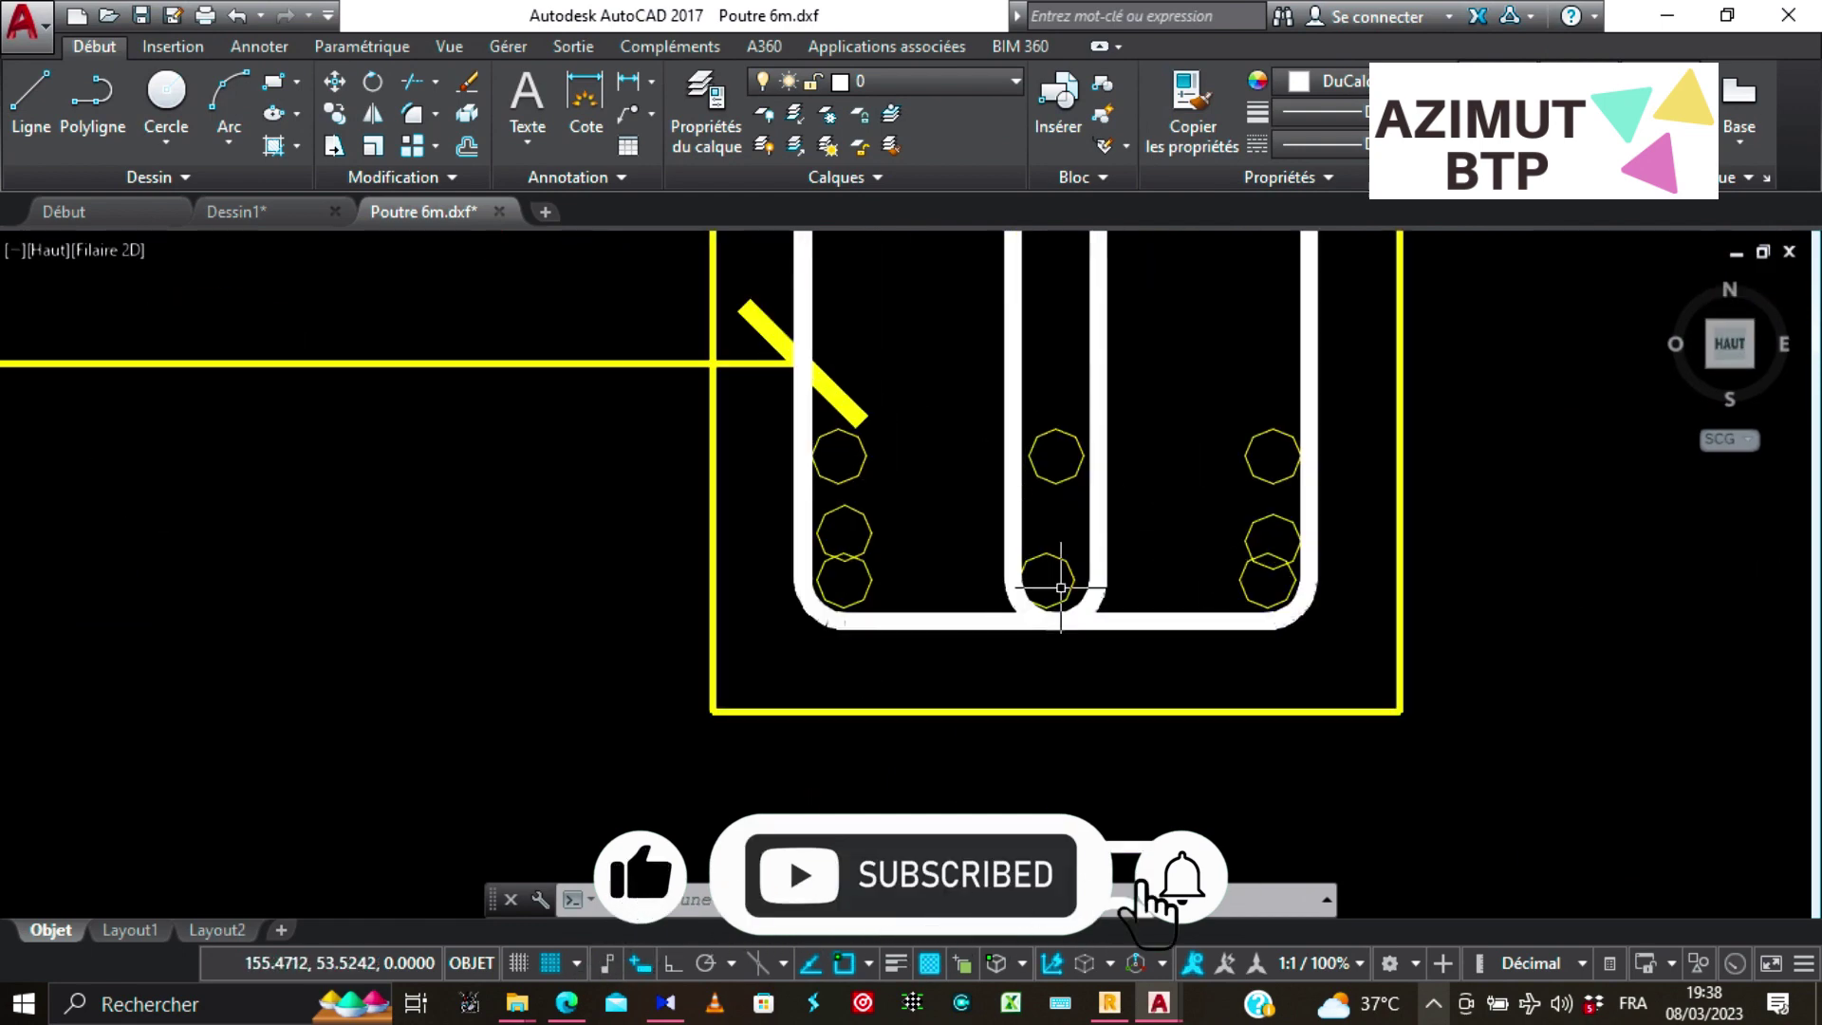
{"action": "scroll", "coordinate": [811, 458], "scroll_direction": "up", "scroll_amount": 2}
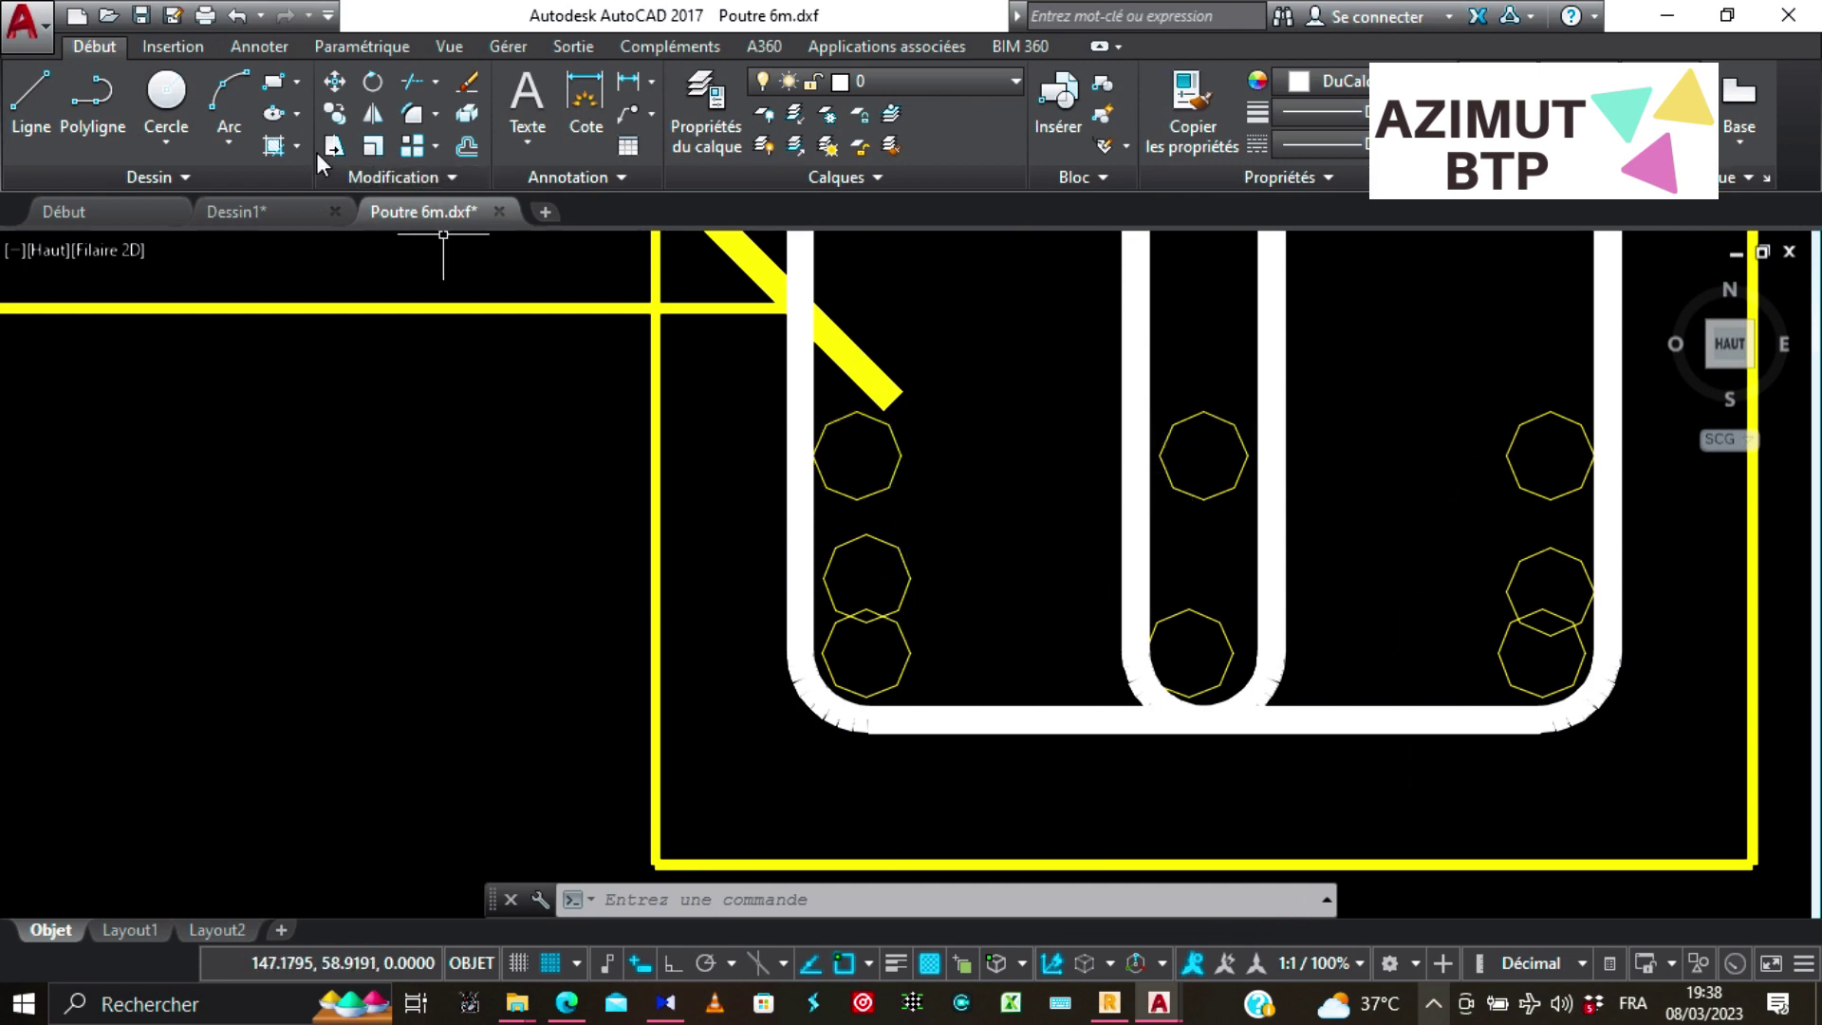
{"action": "left_click", "coordinate": [273, 147]}
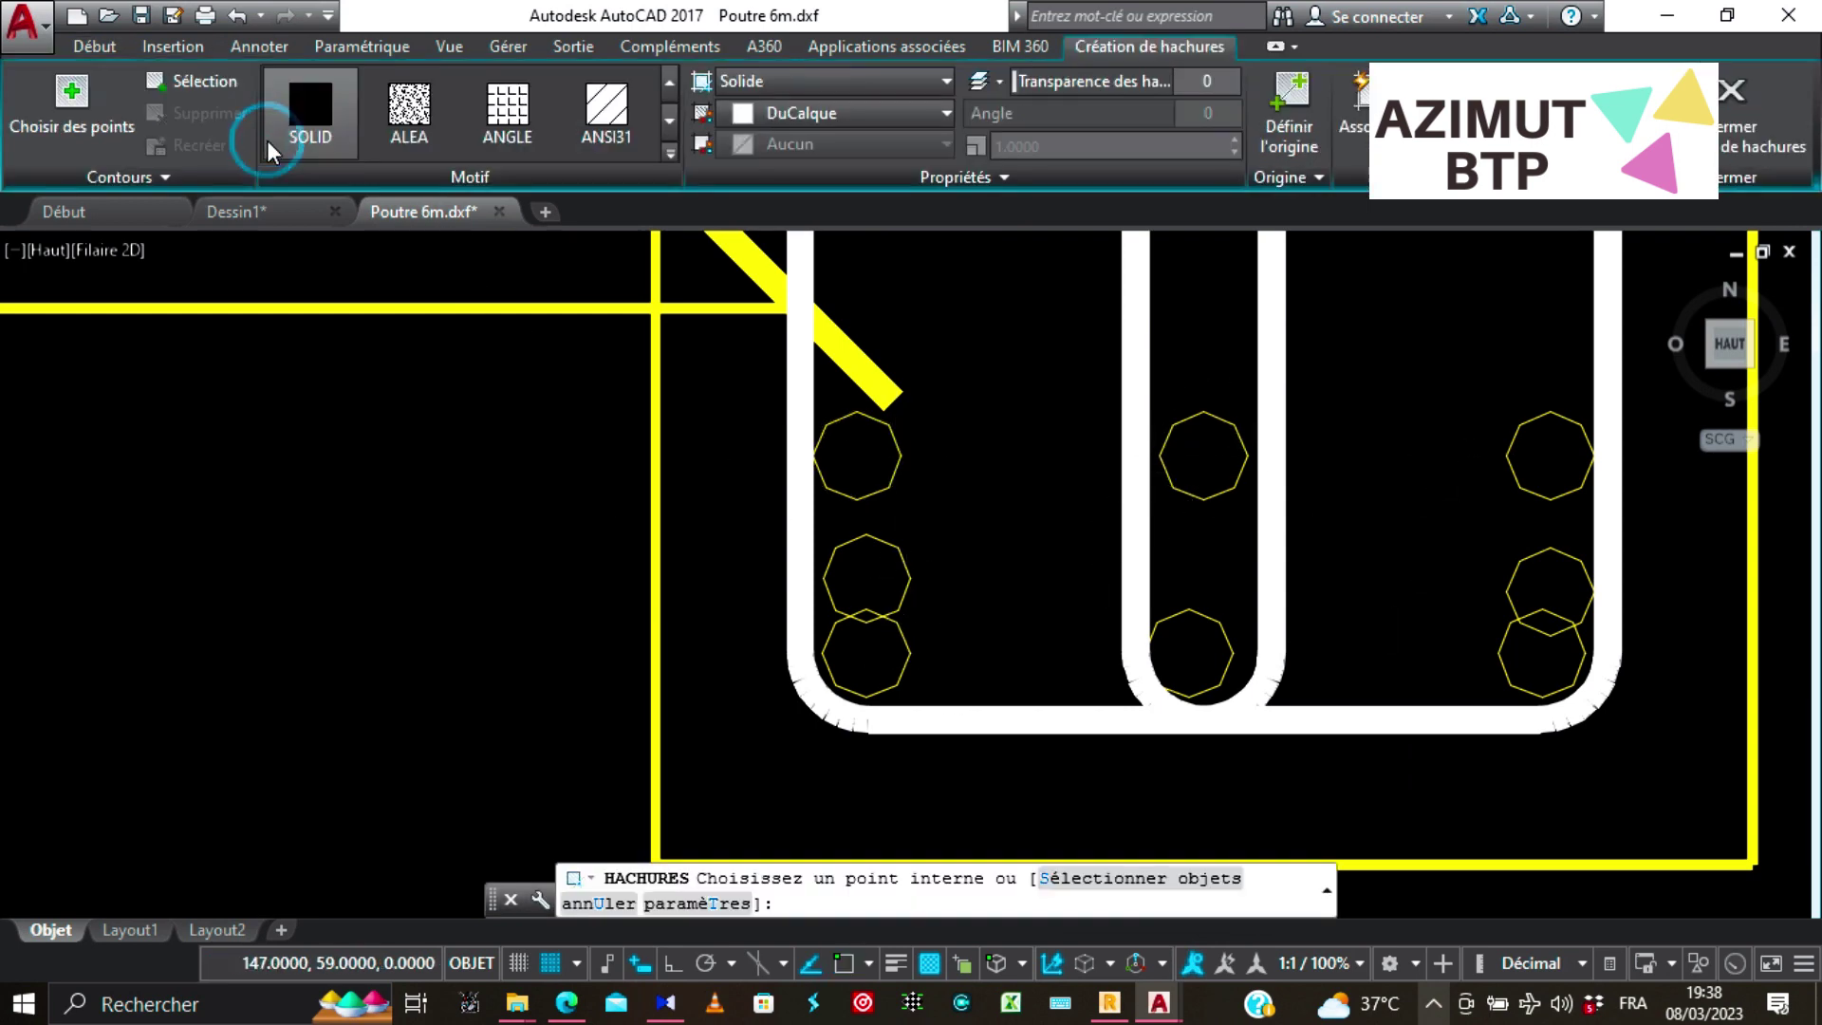
{"action": "left_click", "coordinate": [309, 112]}
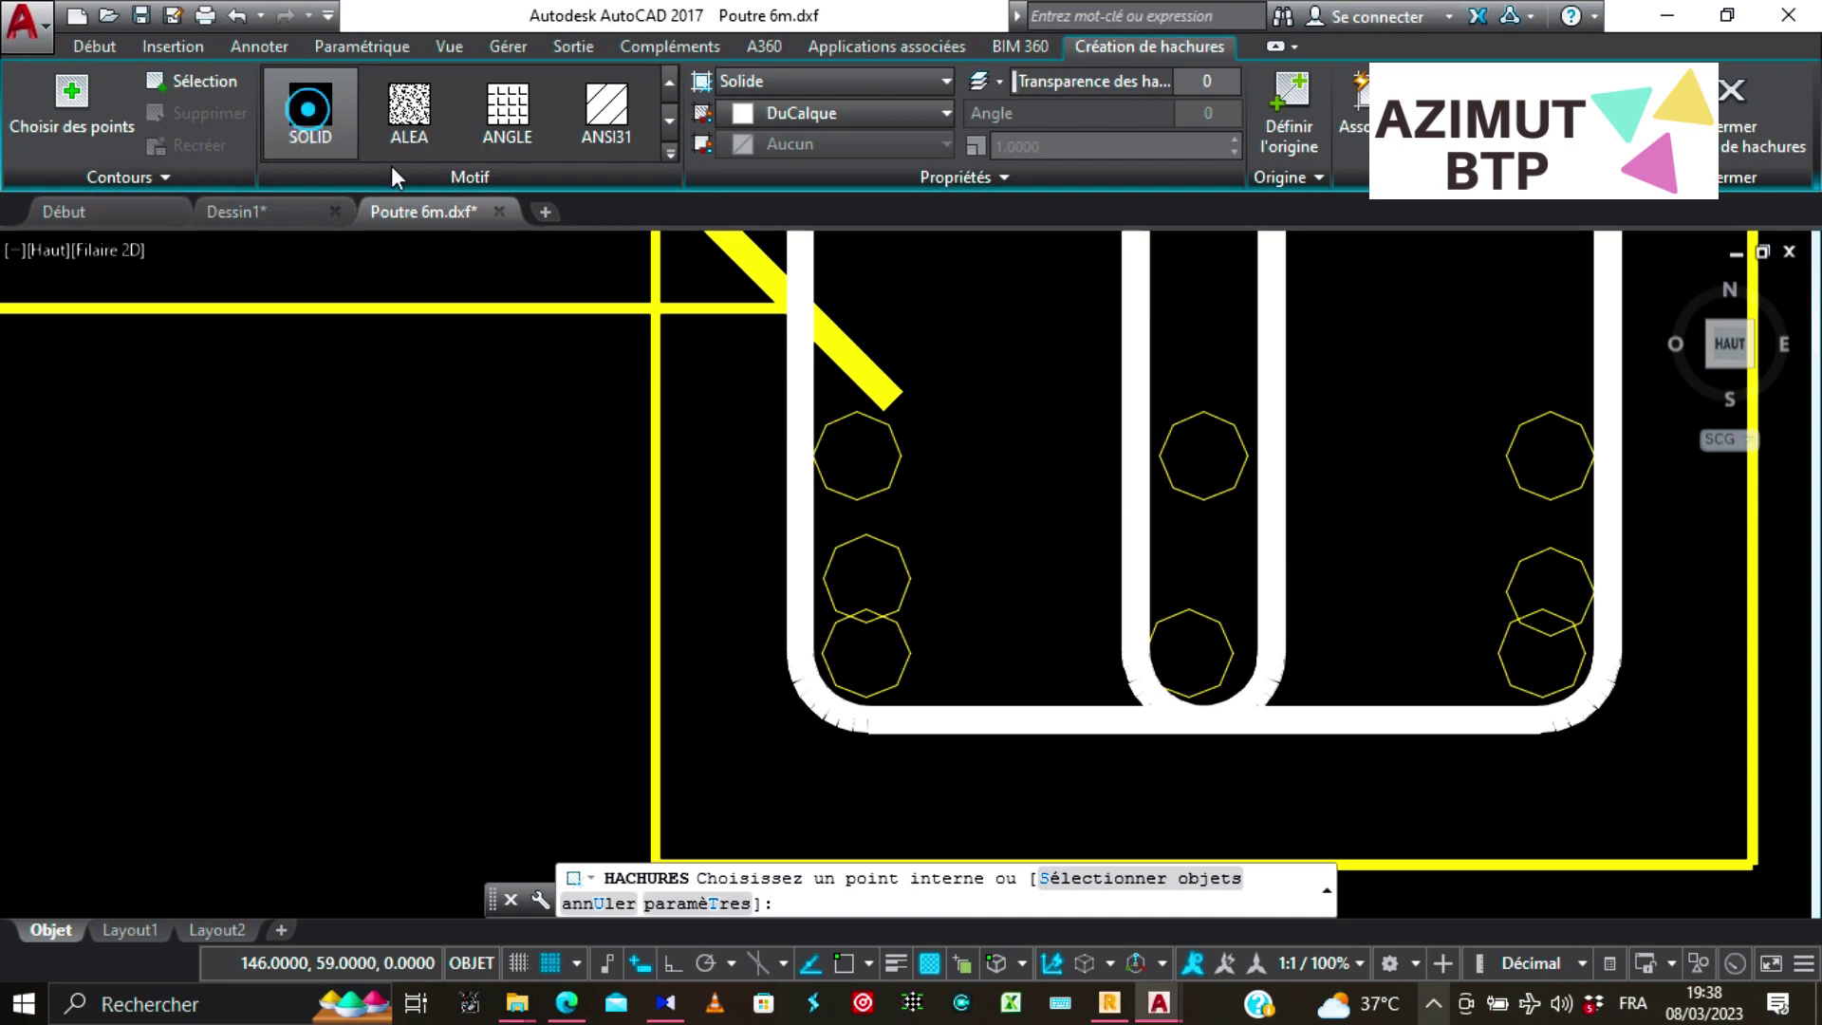
{"action": "left_click", "coordinate": [1217, 403]}
{"action": "left_click", "coordinate": [1167, 570]}
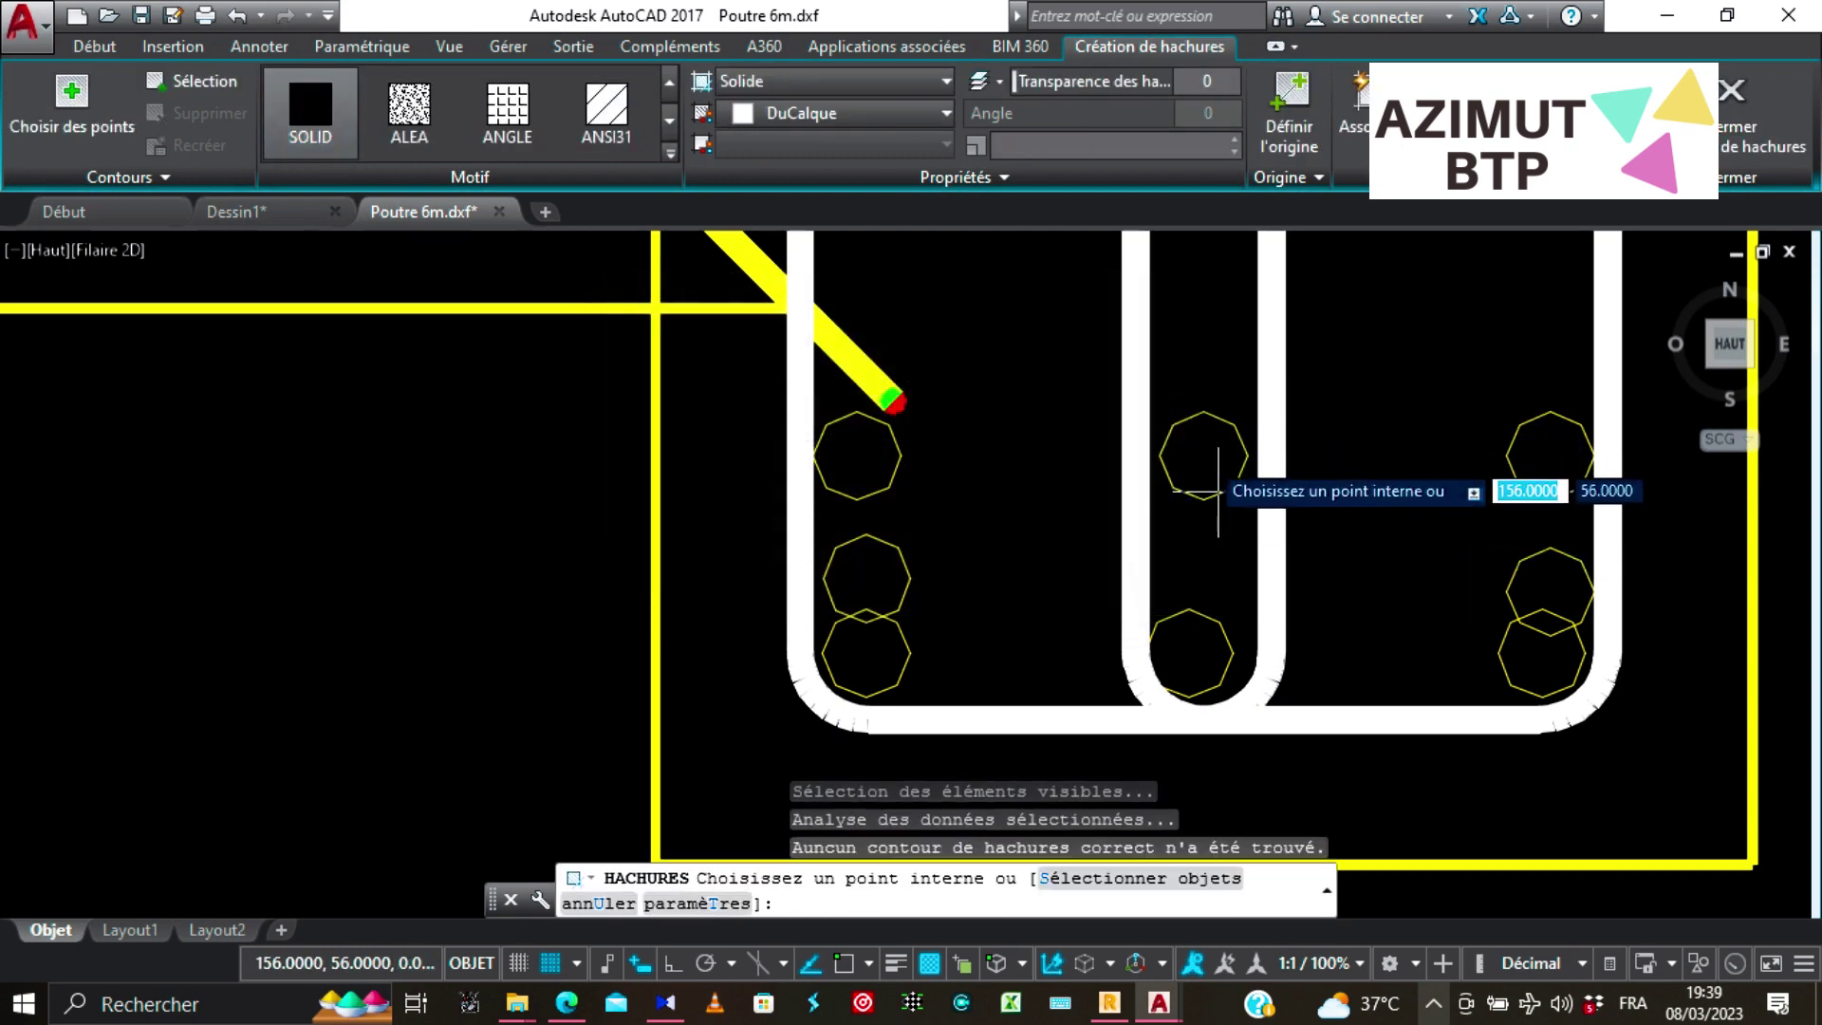
{"action": "left_click", "coordinate": [1203, 456]}
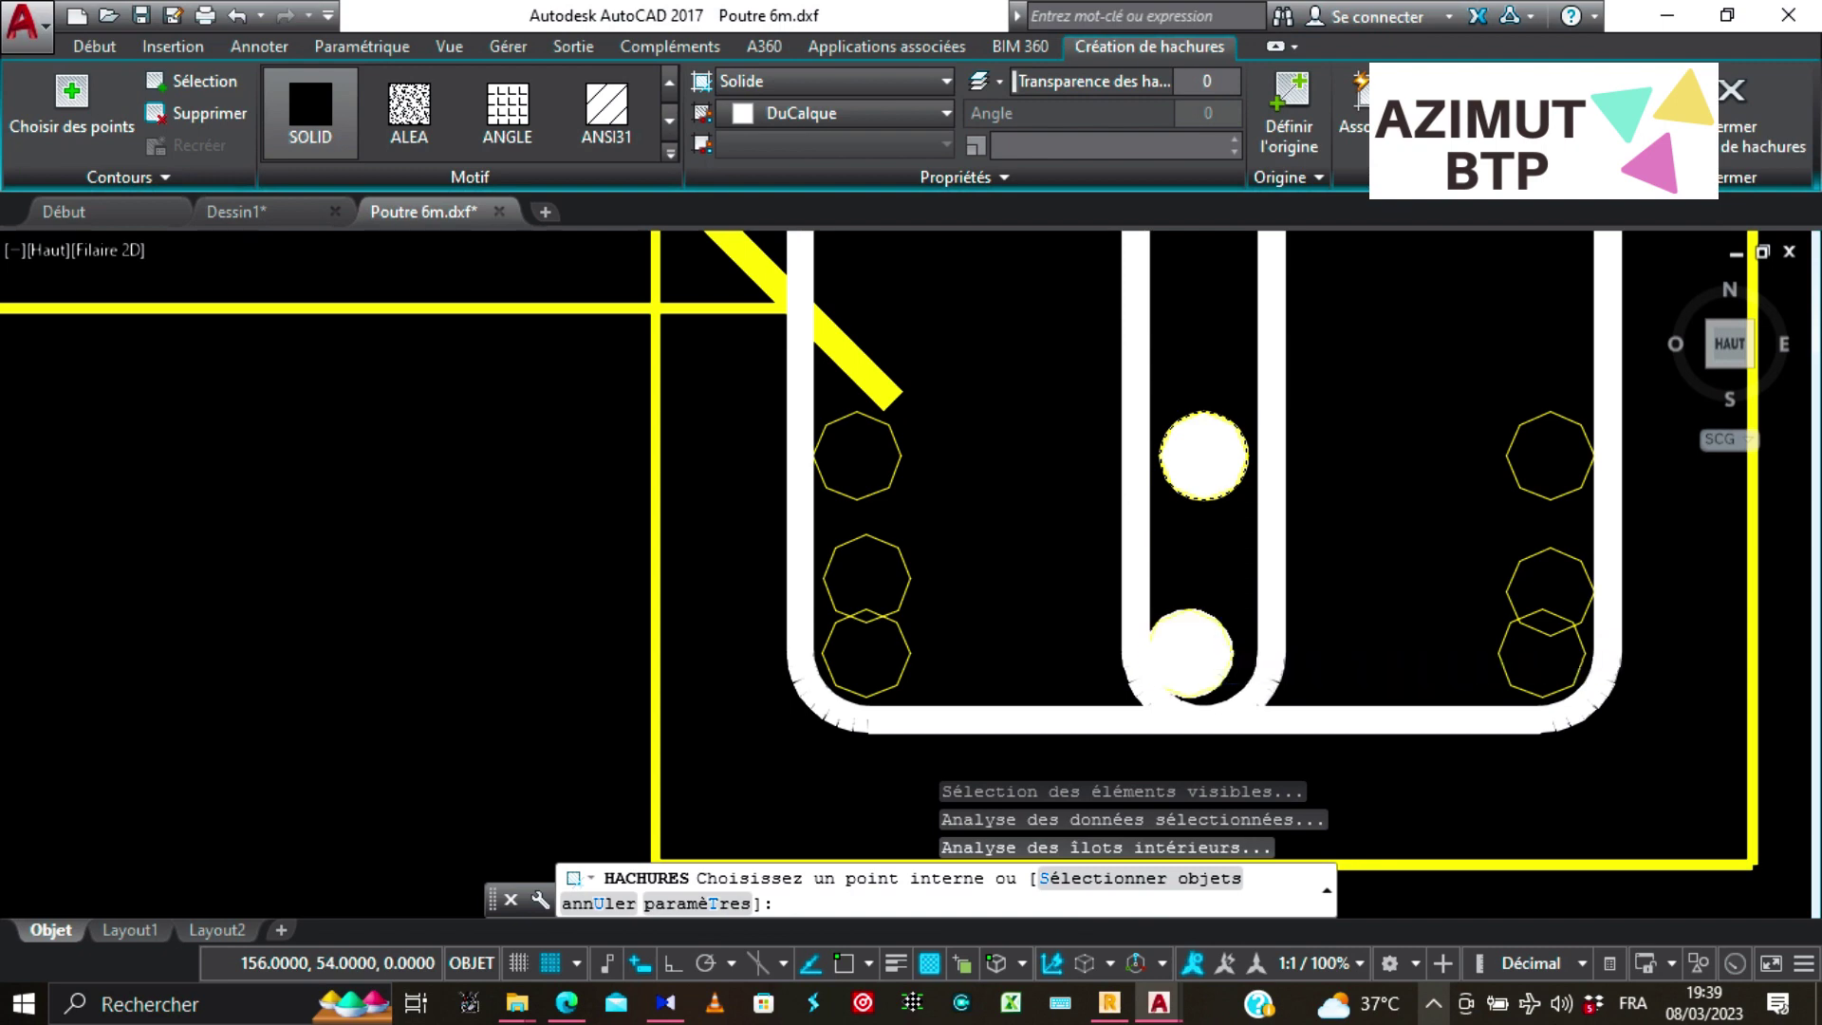
{"action": "left_click", "coordinate": [1191, 652]}
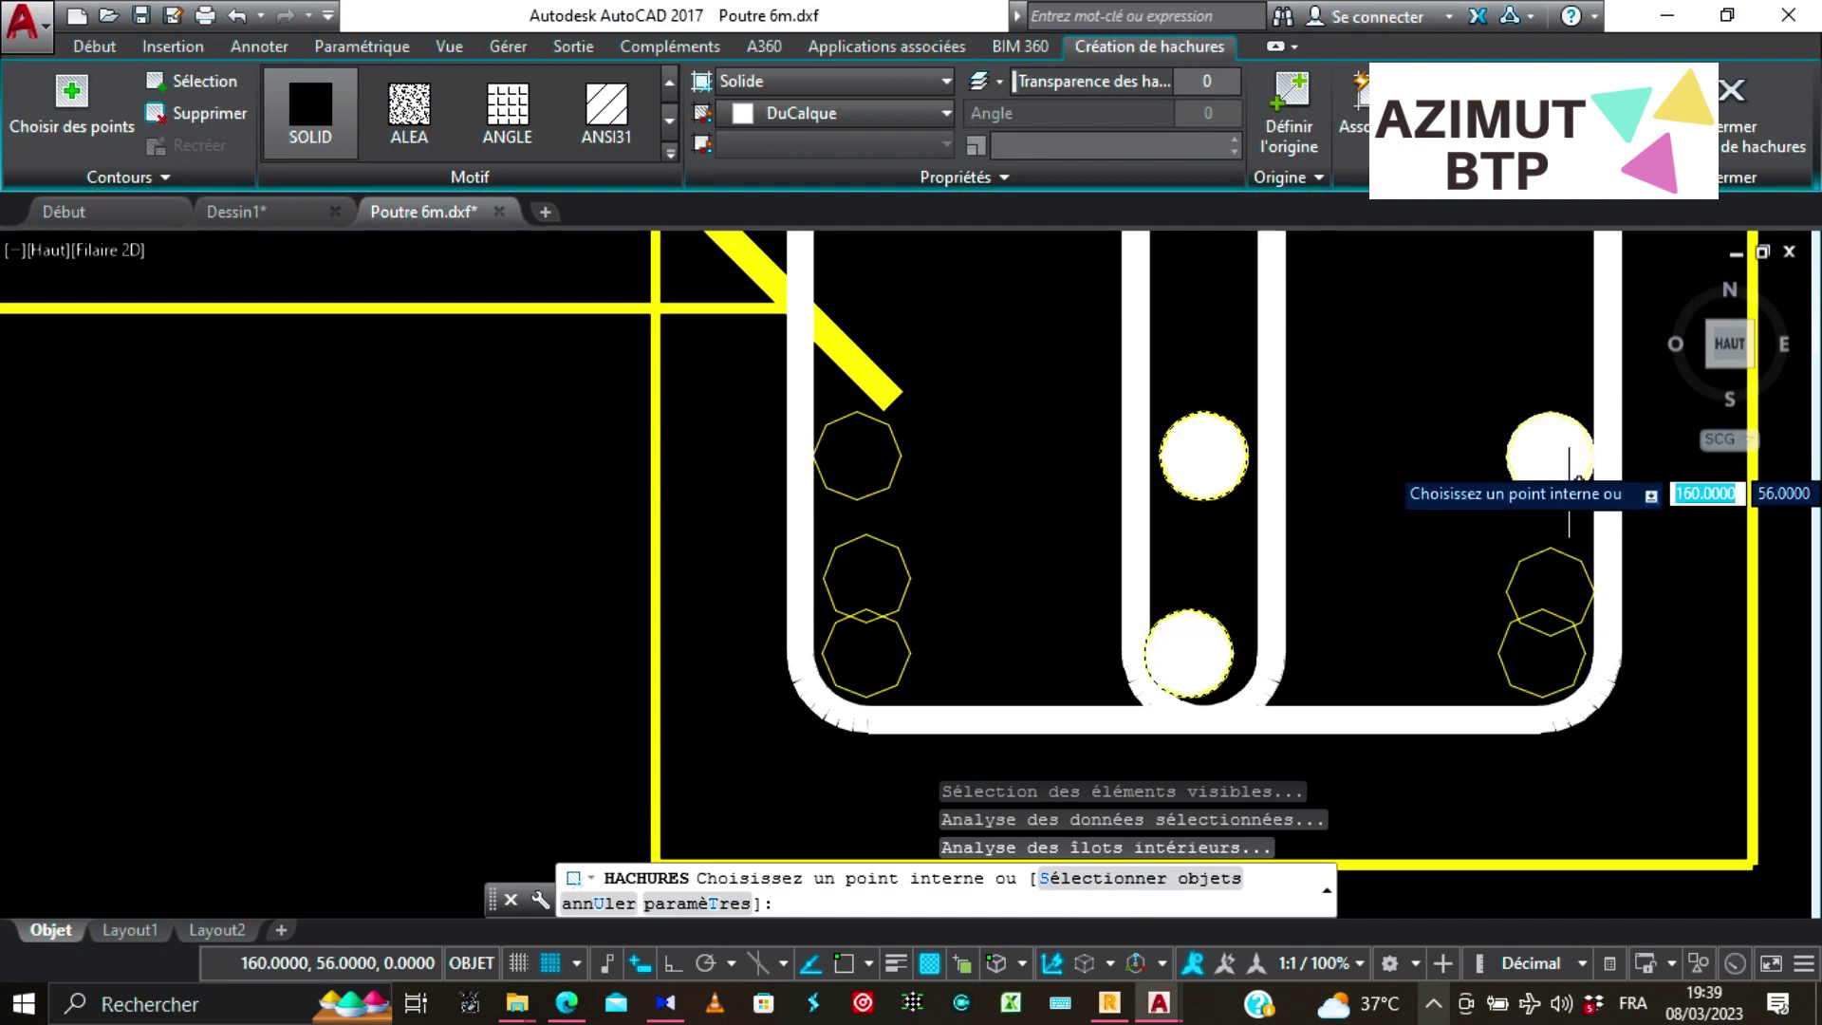
{"action": "left_click", "coordinate": [887, 441]}
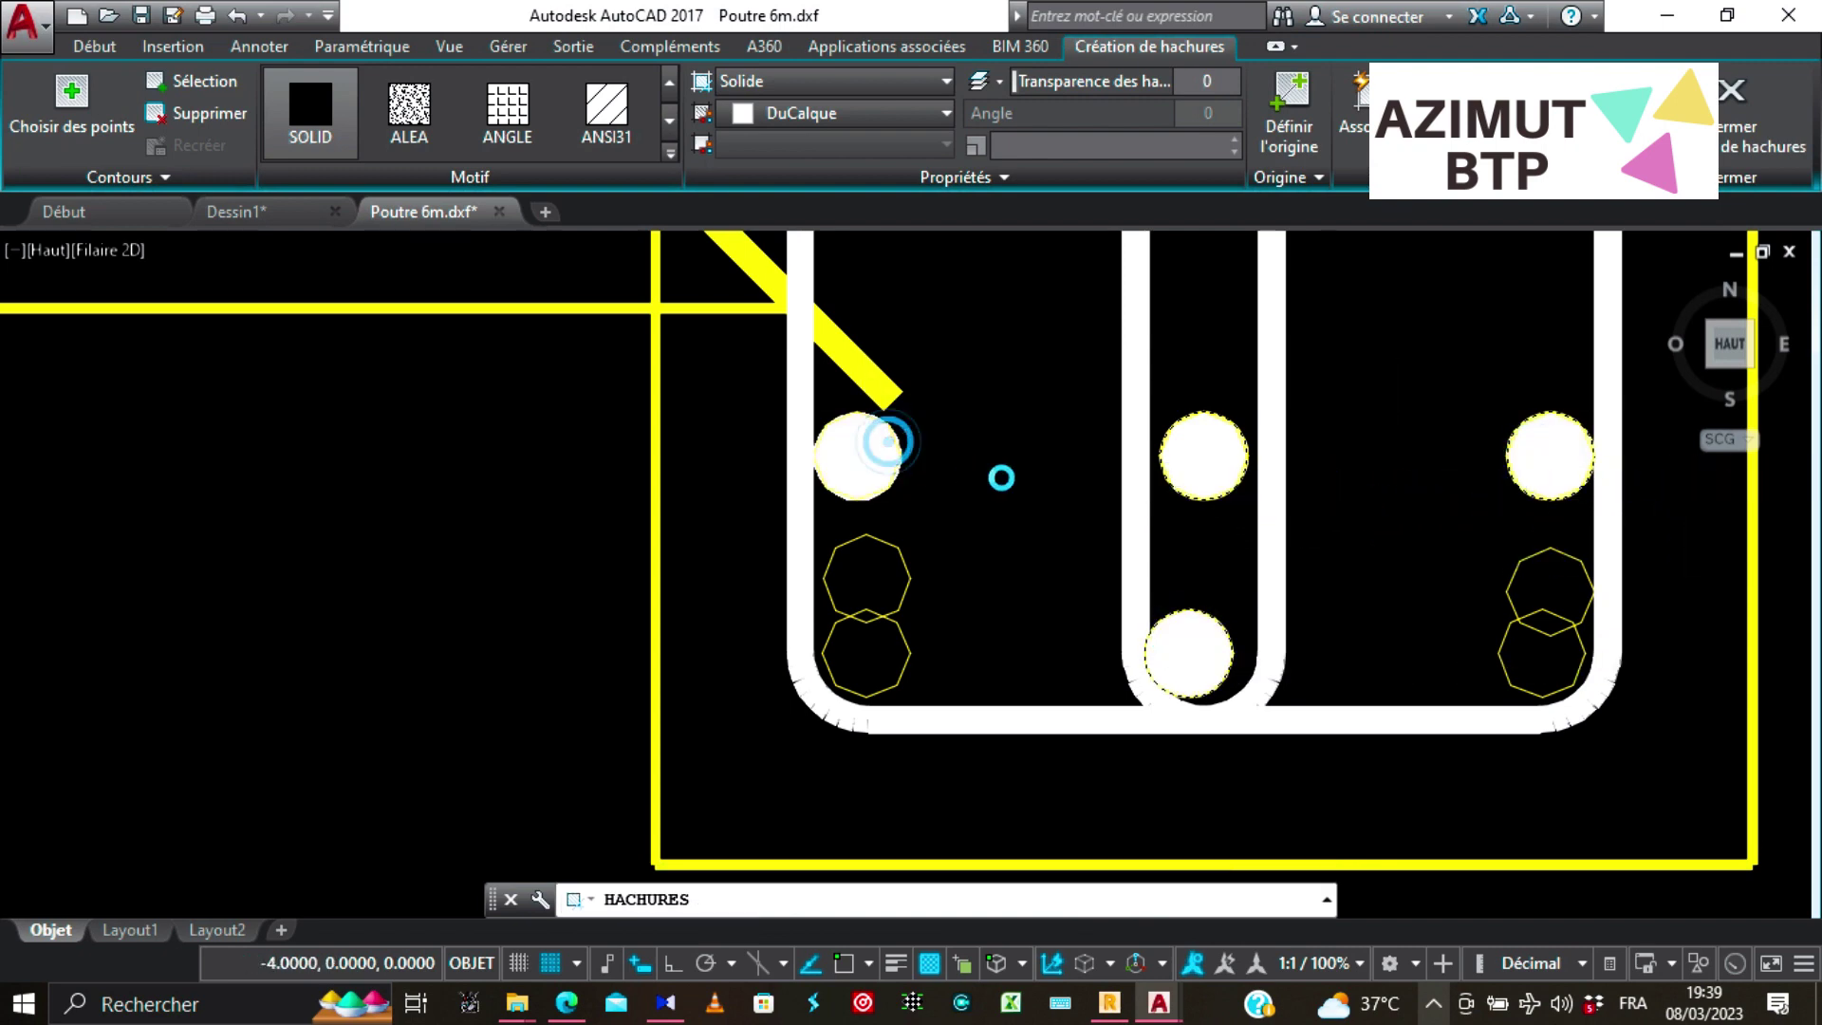
{"action": "left_click", "coordinate": [1001, 477]}
{"action": "left_click", "coordinate": [1103, 569]}
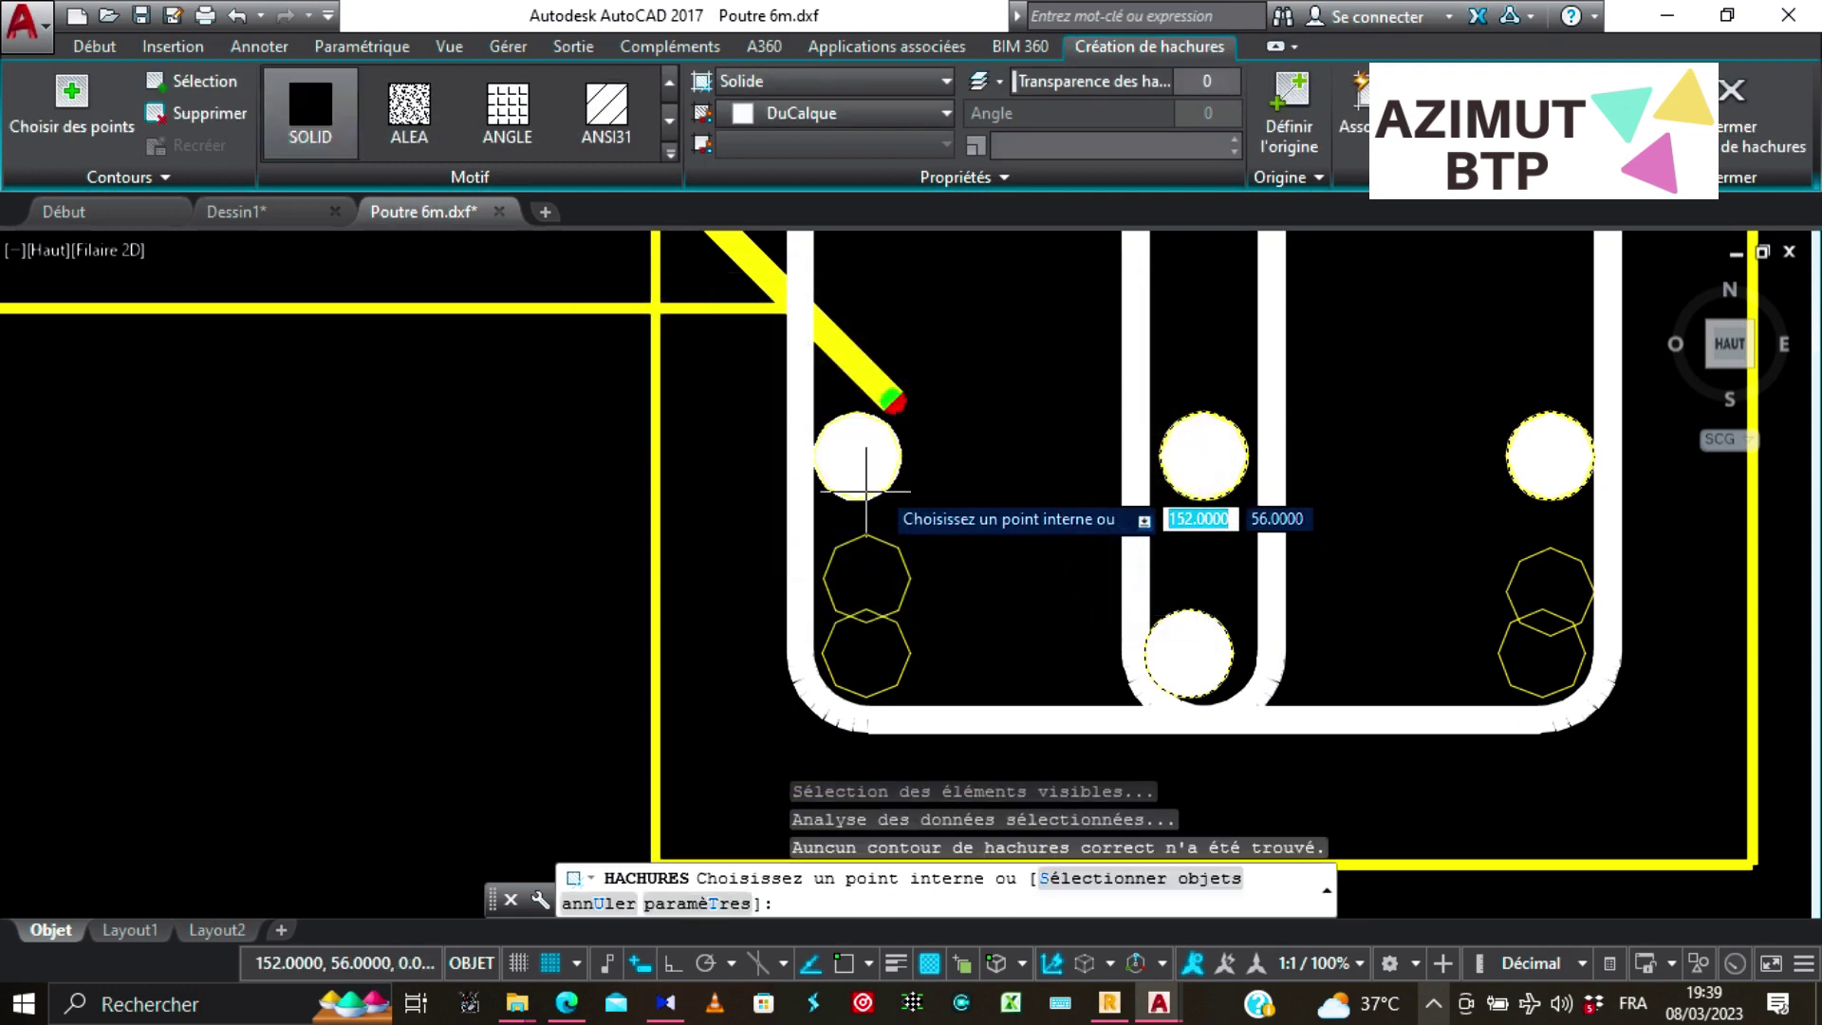
Fill the three top bar circles of section A-A with the SOLID hatch.
{"action": "scroll", "coordinate": [1139, 541], "scroll_direction": "down", "scroll_amount": 5}
{"action": "scroll", "coordinate": [1136, 533], "scroll_direction": "up", "scroll_amount": 6}
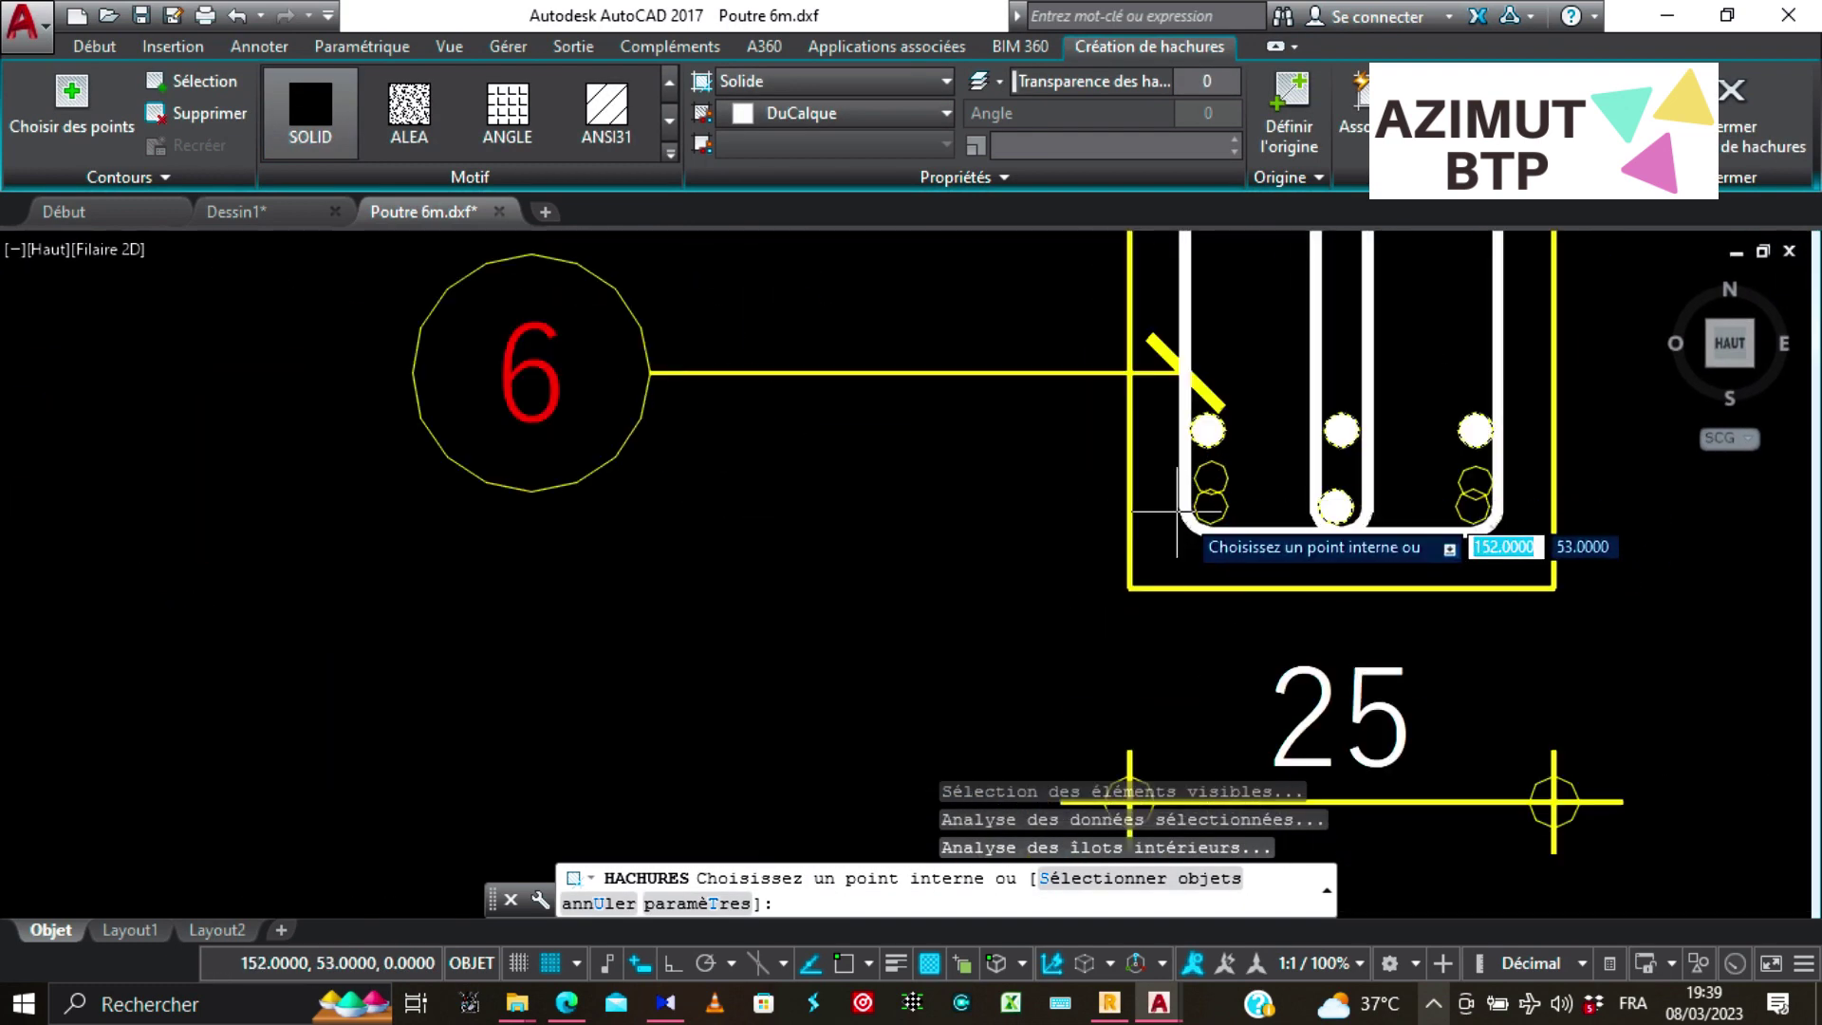
{"action": "scroll", "coordinate": [1177, 513], "scroll_direction": "down", "scroll_amount": 5}
{"action": "scroll", "coordinate": [427, 417], "scroll_direction": "down", "scroll_amount": 1}
{"action": "scroll", "coordinate": [585, 486], "scroll_direction": "up", "scroll_amount": 3}
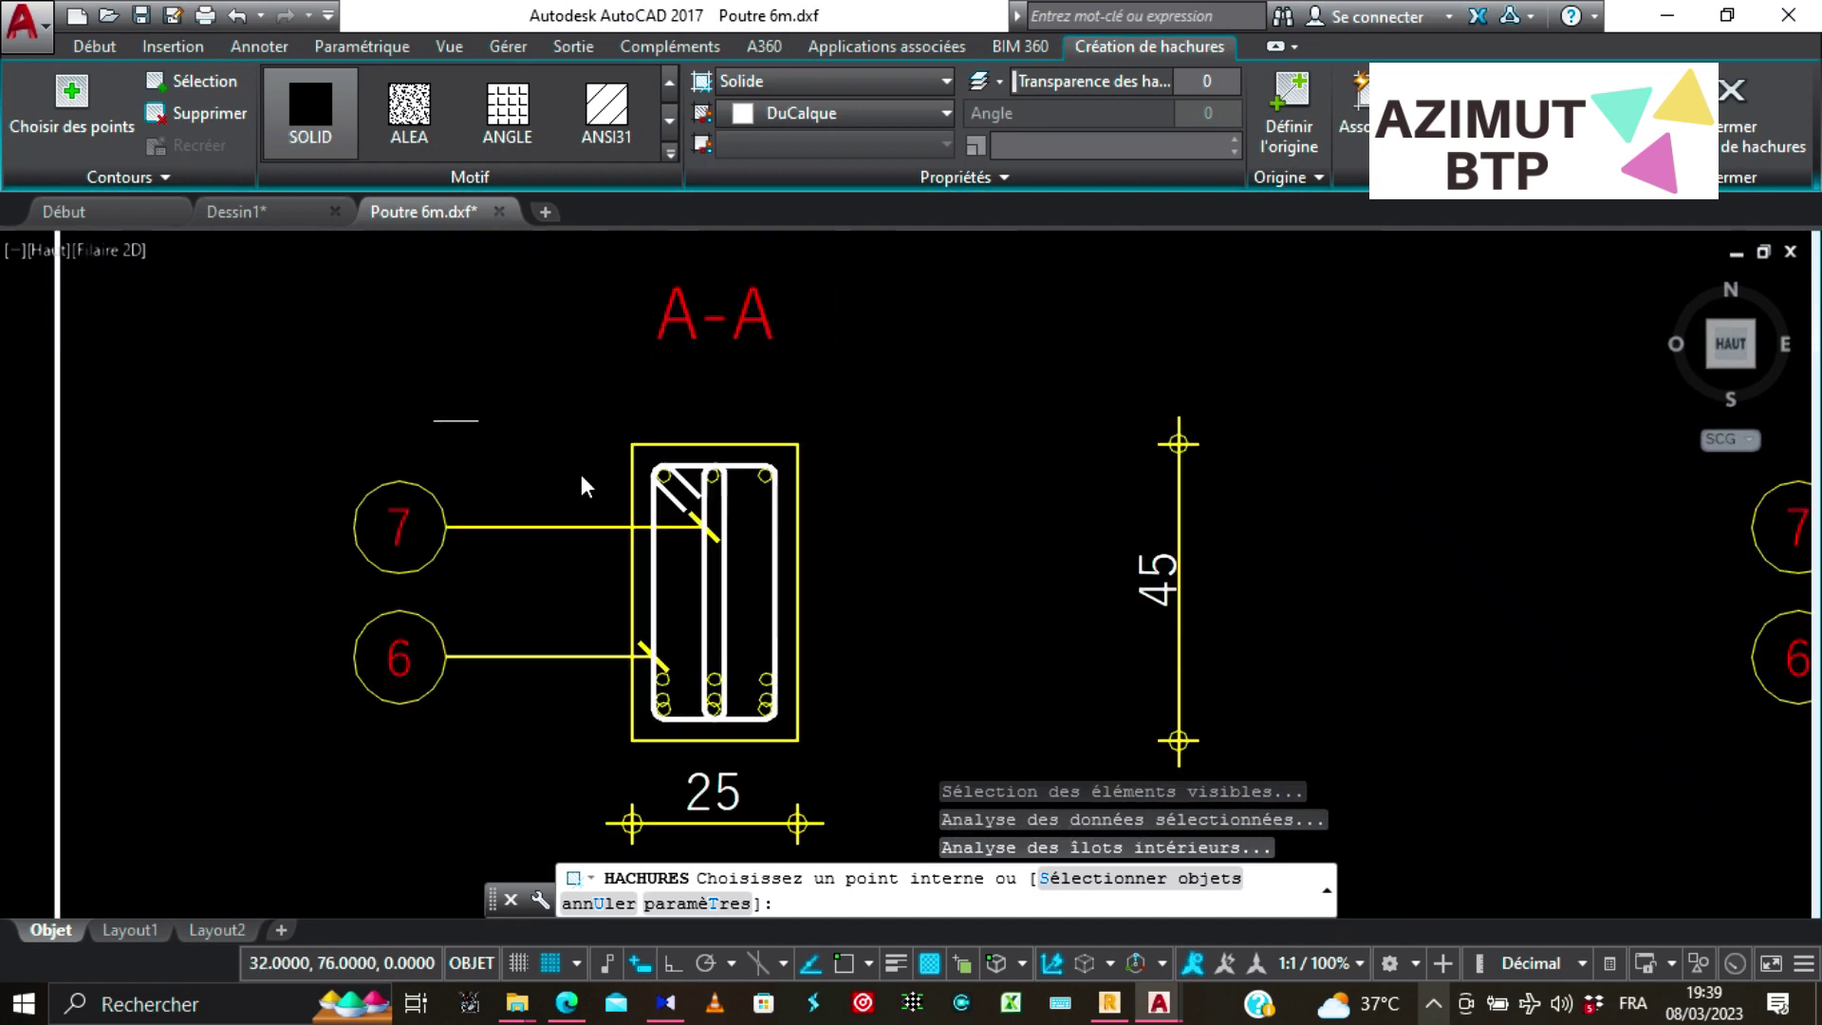
{"action": "scroll", "coordinate": [731, 508], "scroll_direction": "up", "scroll_amount": 8}
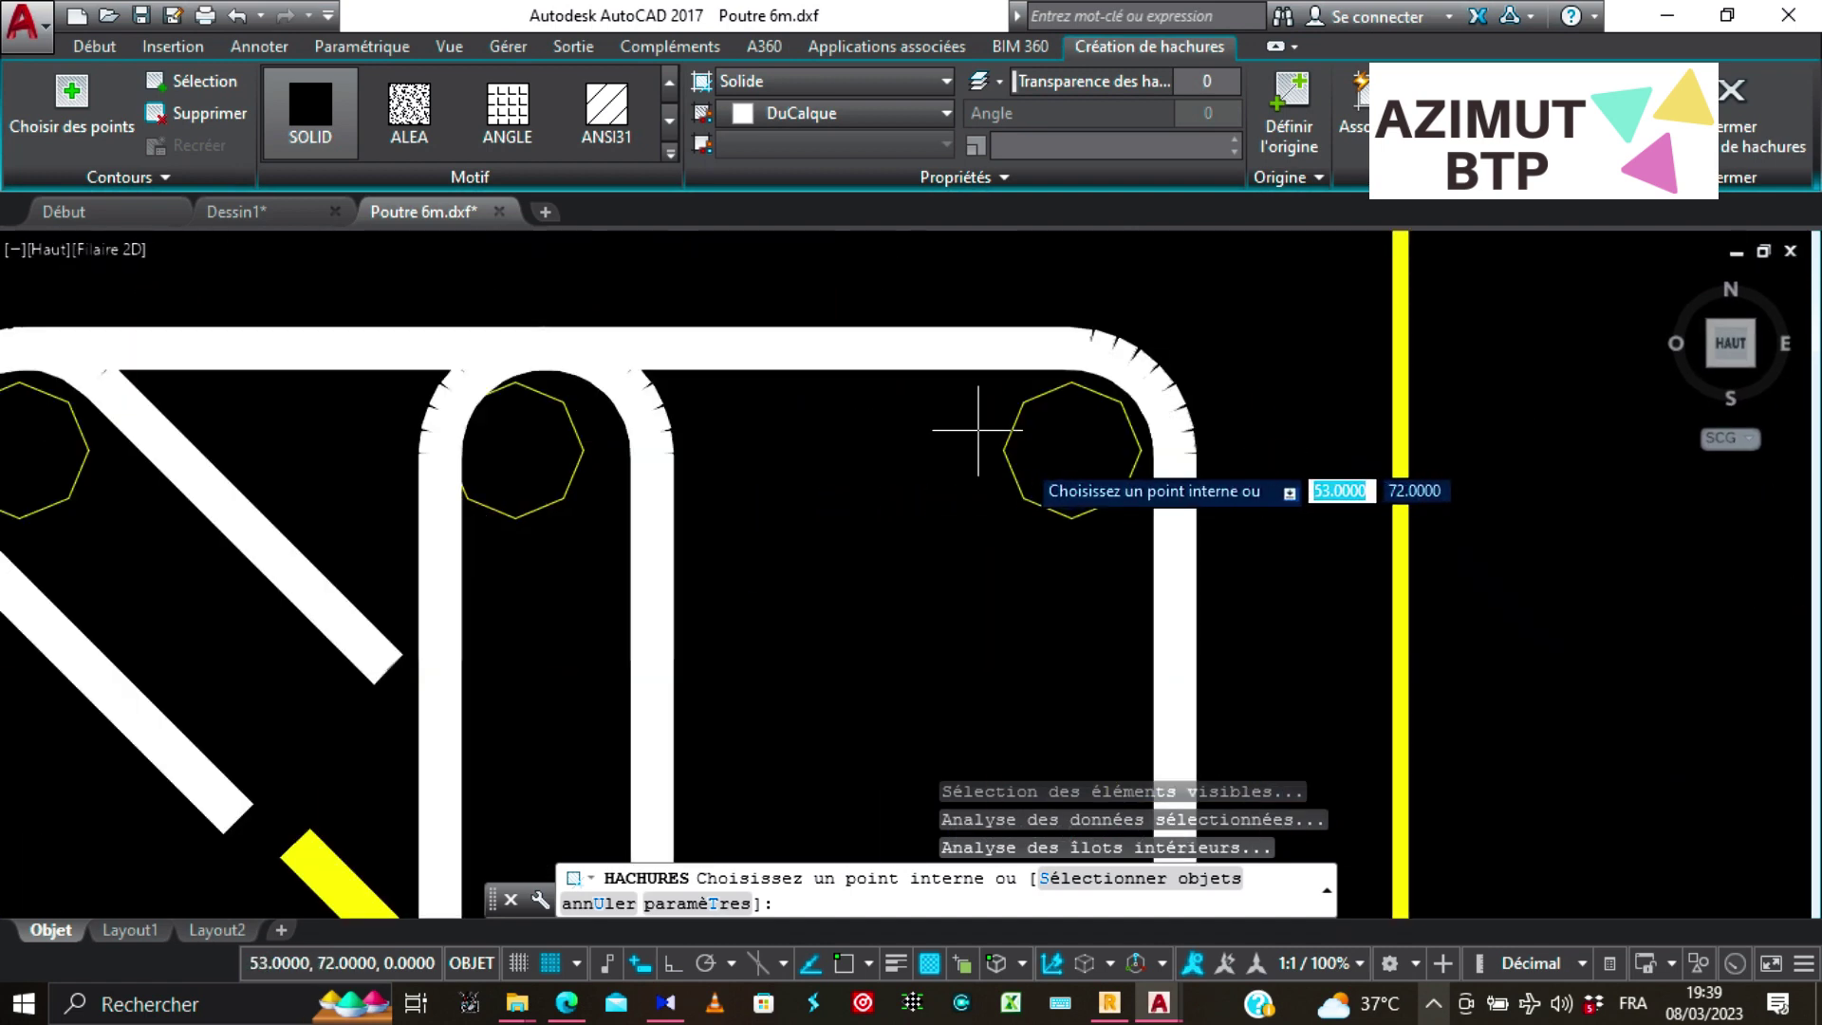
{"action": "left_click", "coordinate": [1038, 470]}
{"action": "left_click", "coordinate": [1111, 453]}
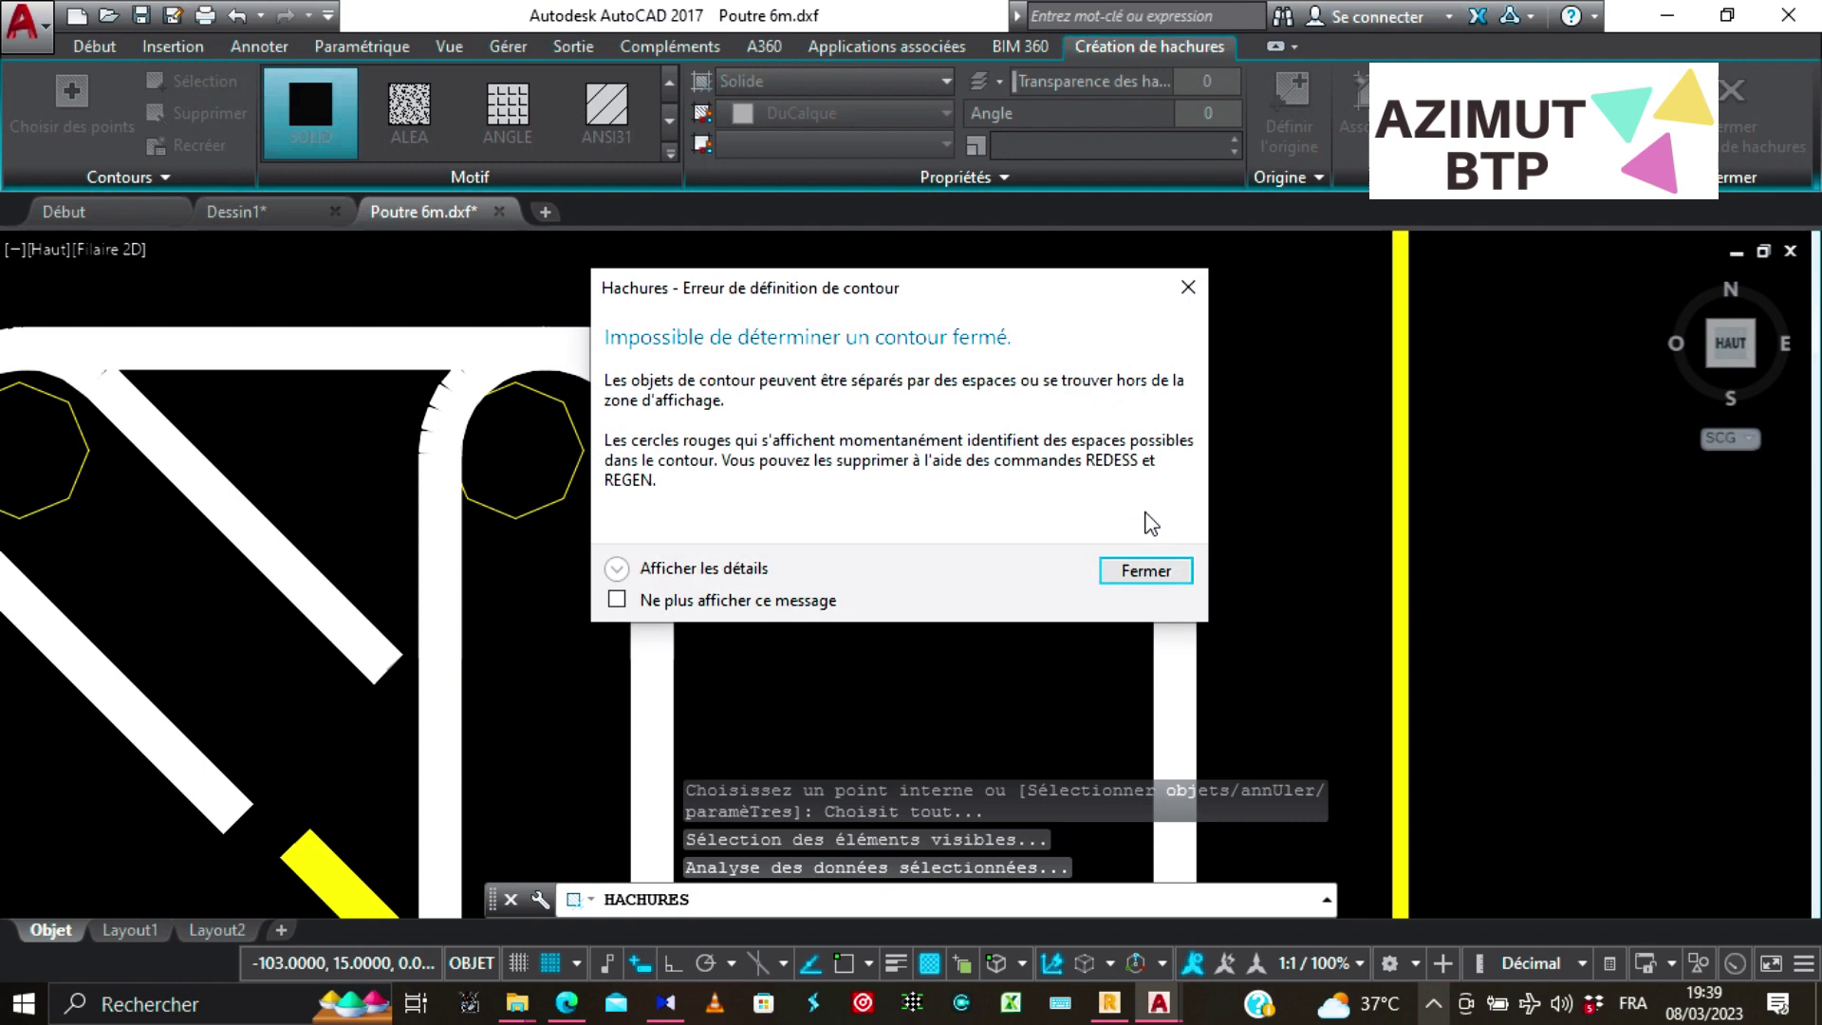
{"action": "left_click", "coordinate": [1142, 569]}
{"action": "left_click", "coordinate": [529, 413]}
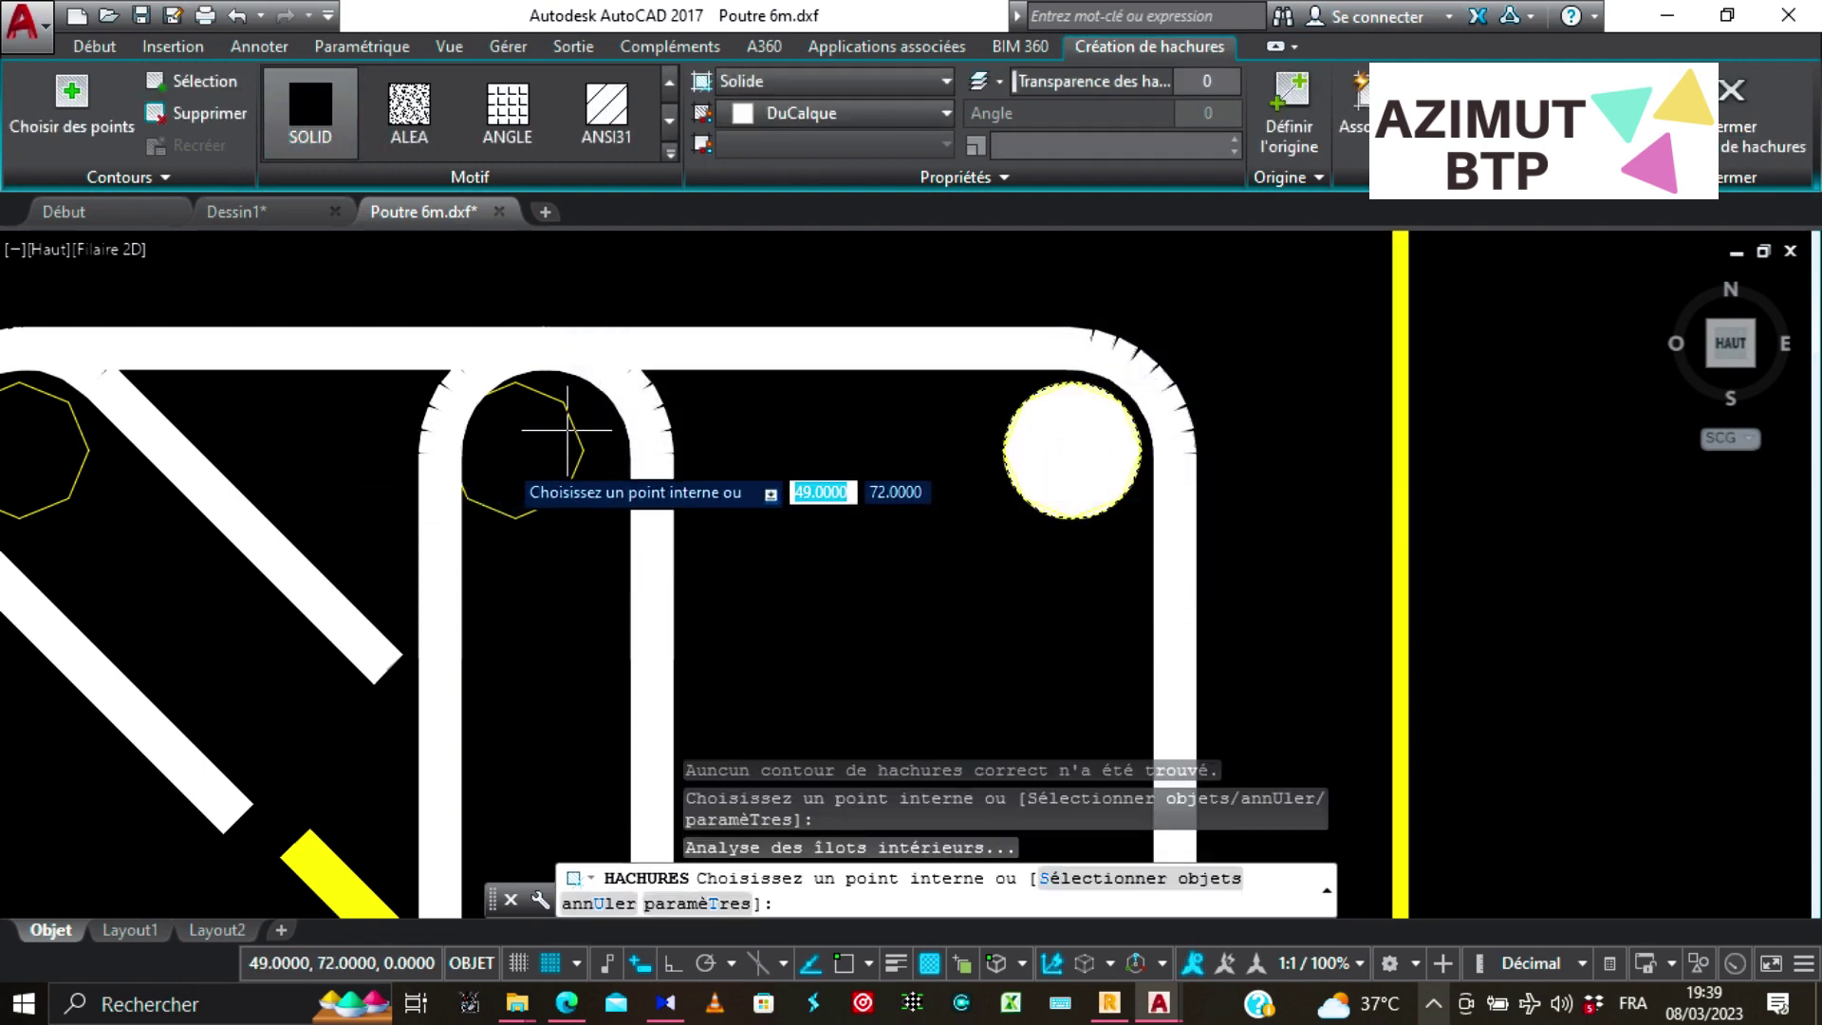
{"action": "scroll", "coordinate": [840, 502], "scroll_direction": "down", "scroll_amount": 3}
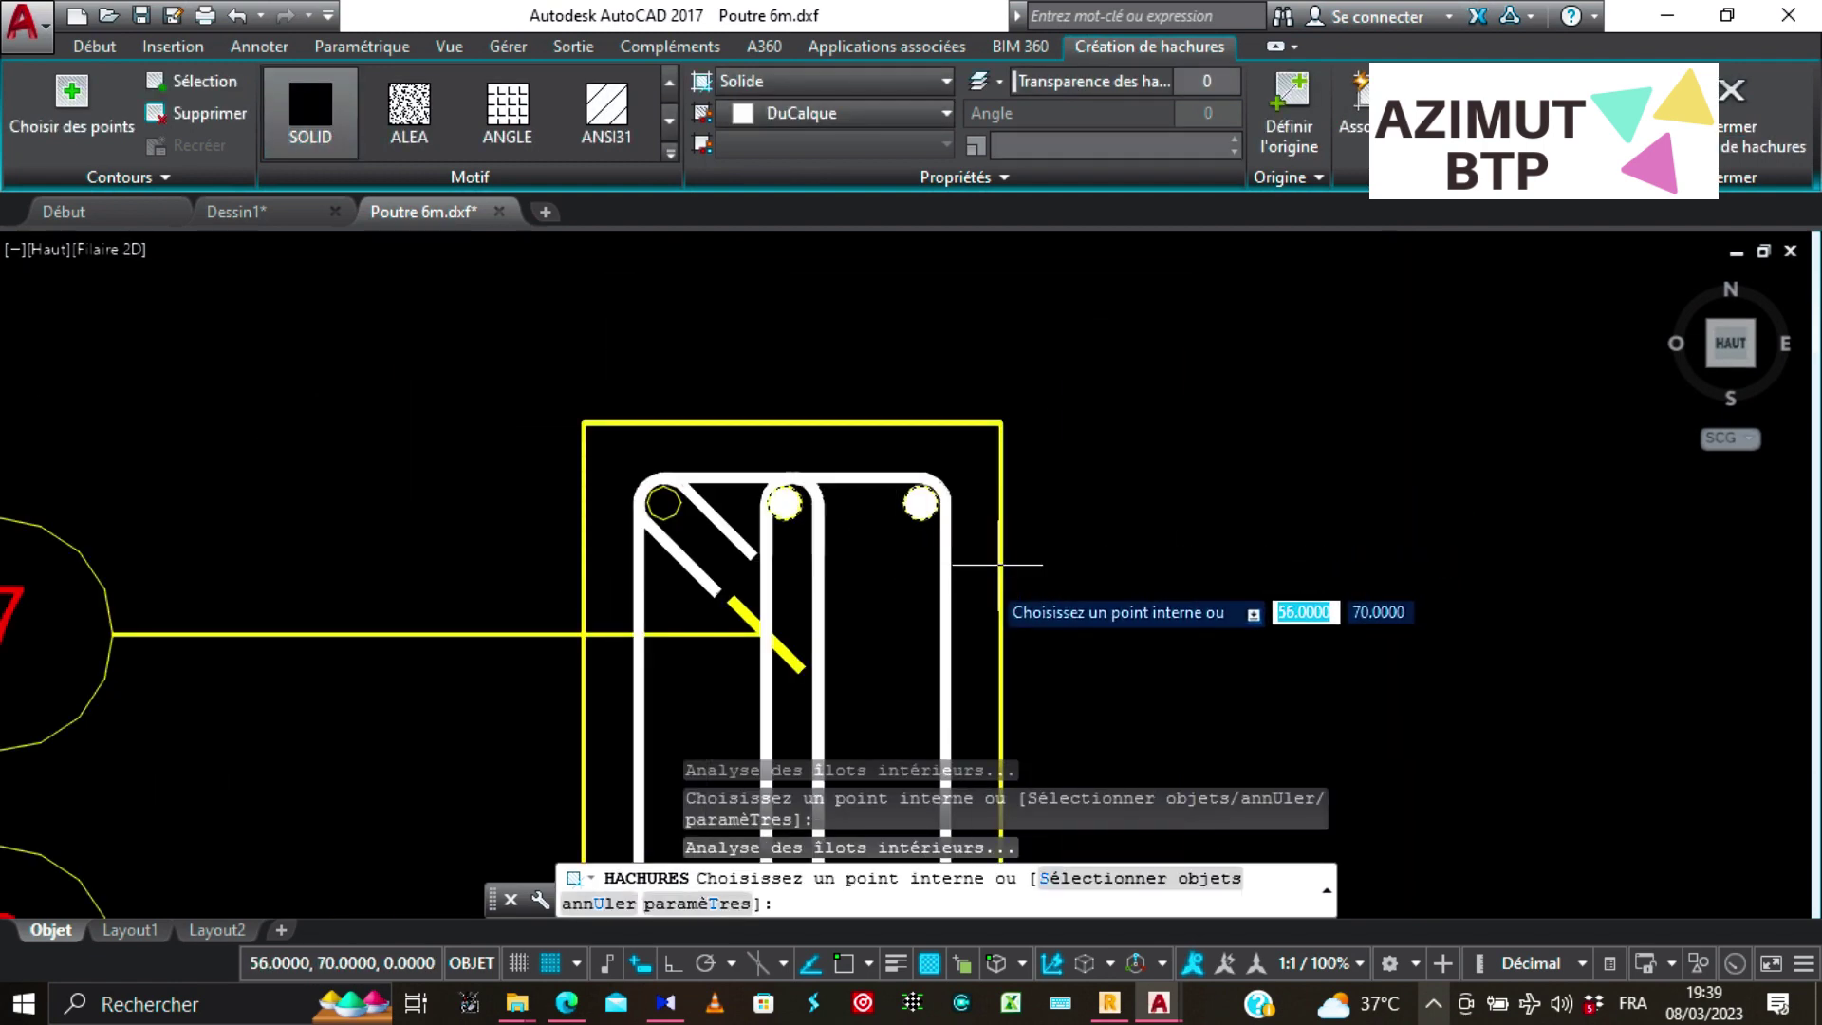
{"action": "scroll", "coordinate": [659, 541], "scroll_direction": "up", "scroll_amount": 1}
{"action": "scroll", "coordinate": [649, 527], "scroll_direction": "up", "scroll_amount": 2}
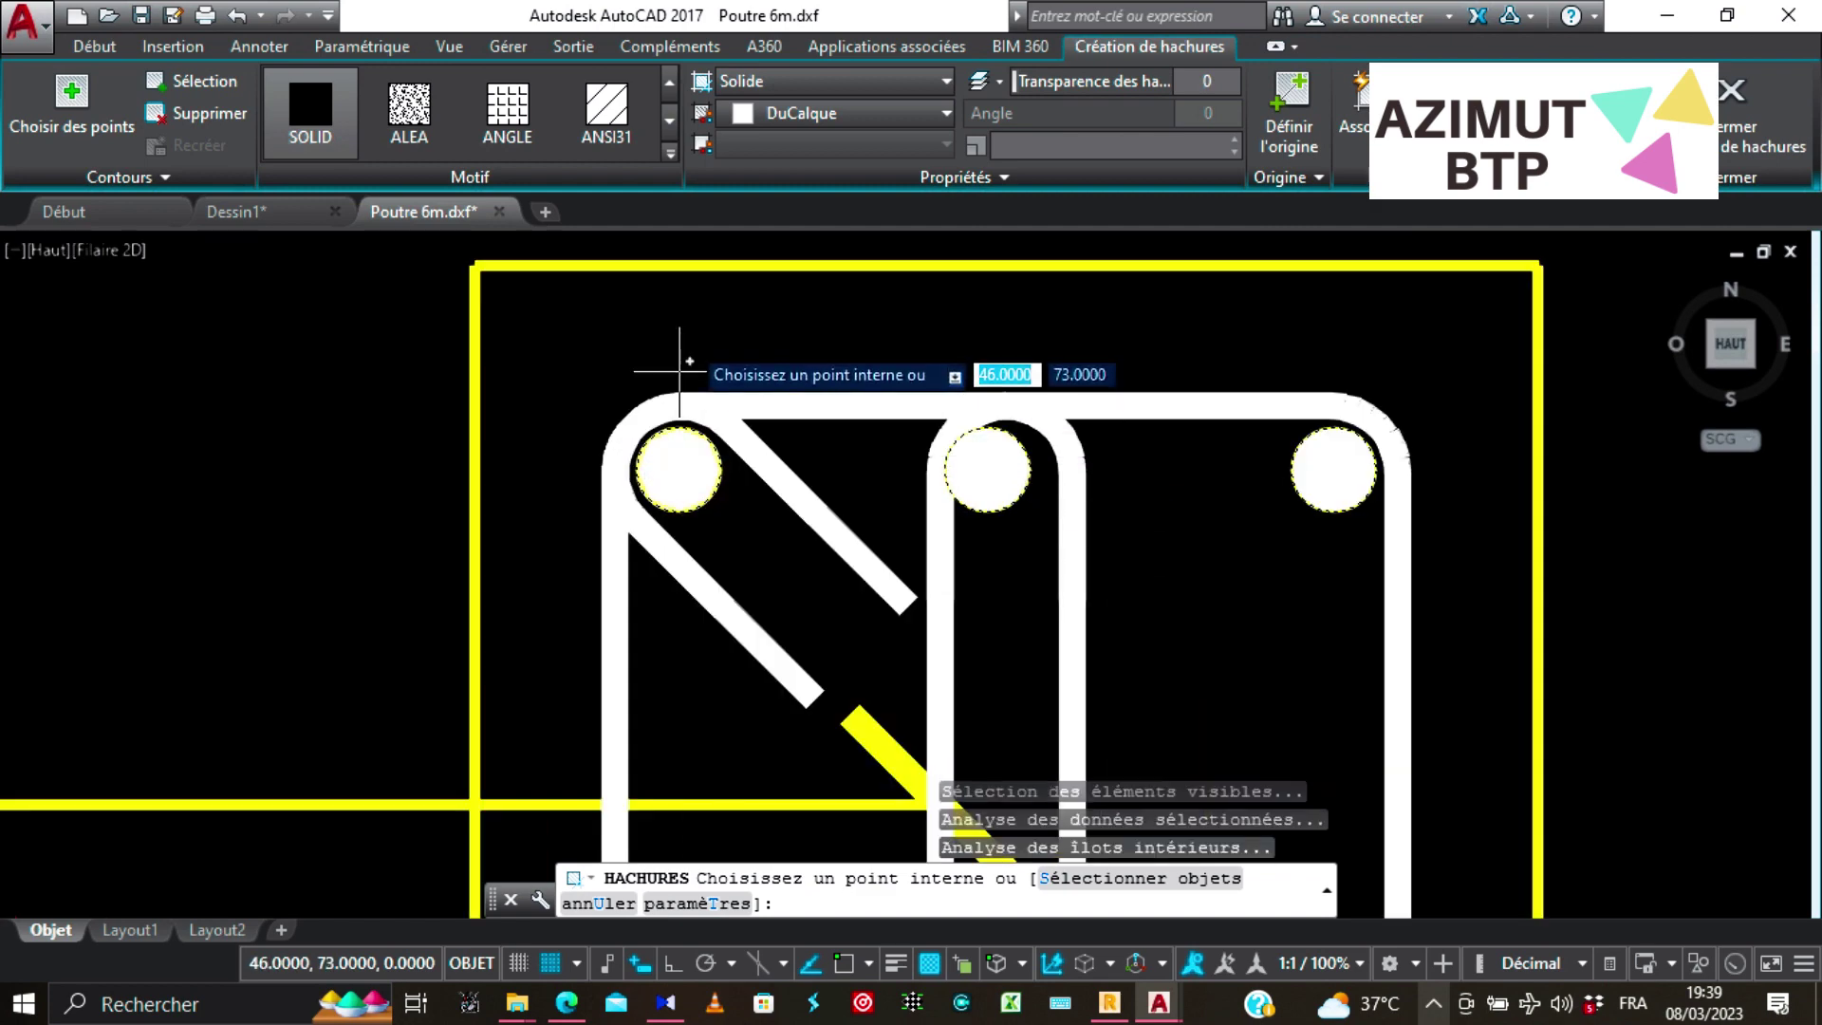
Fill the bottom bar circles of section A-A with the SOLID hatch and finish hatching.
{"action": "scroll", "coordinate": [532, 418], "scroll_direction": "down", "scroll_amount": 5}
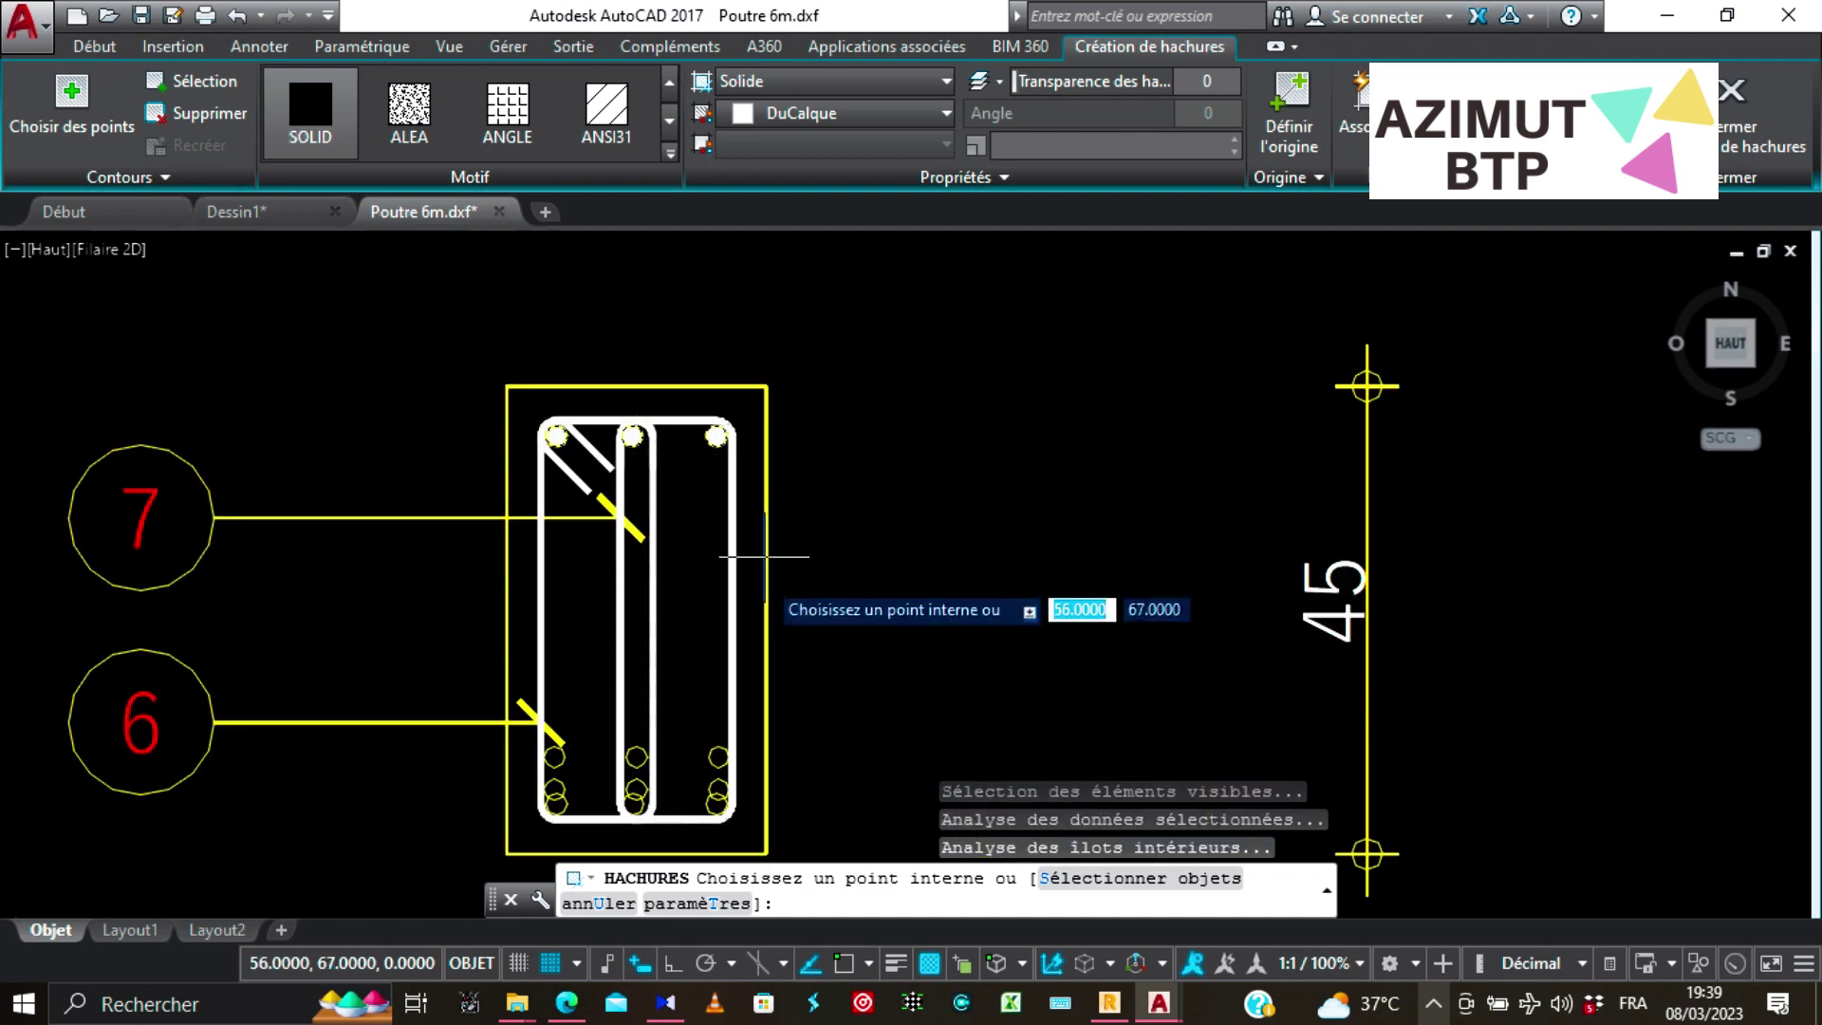
{"action": "scroll", "coordinate": [746, 792], "scroll_direction": "up", "scroll_amount": 5}
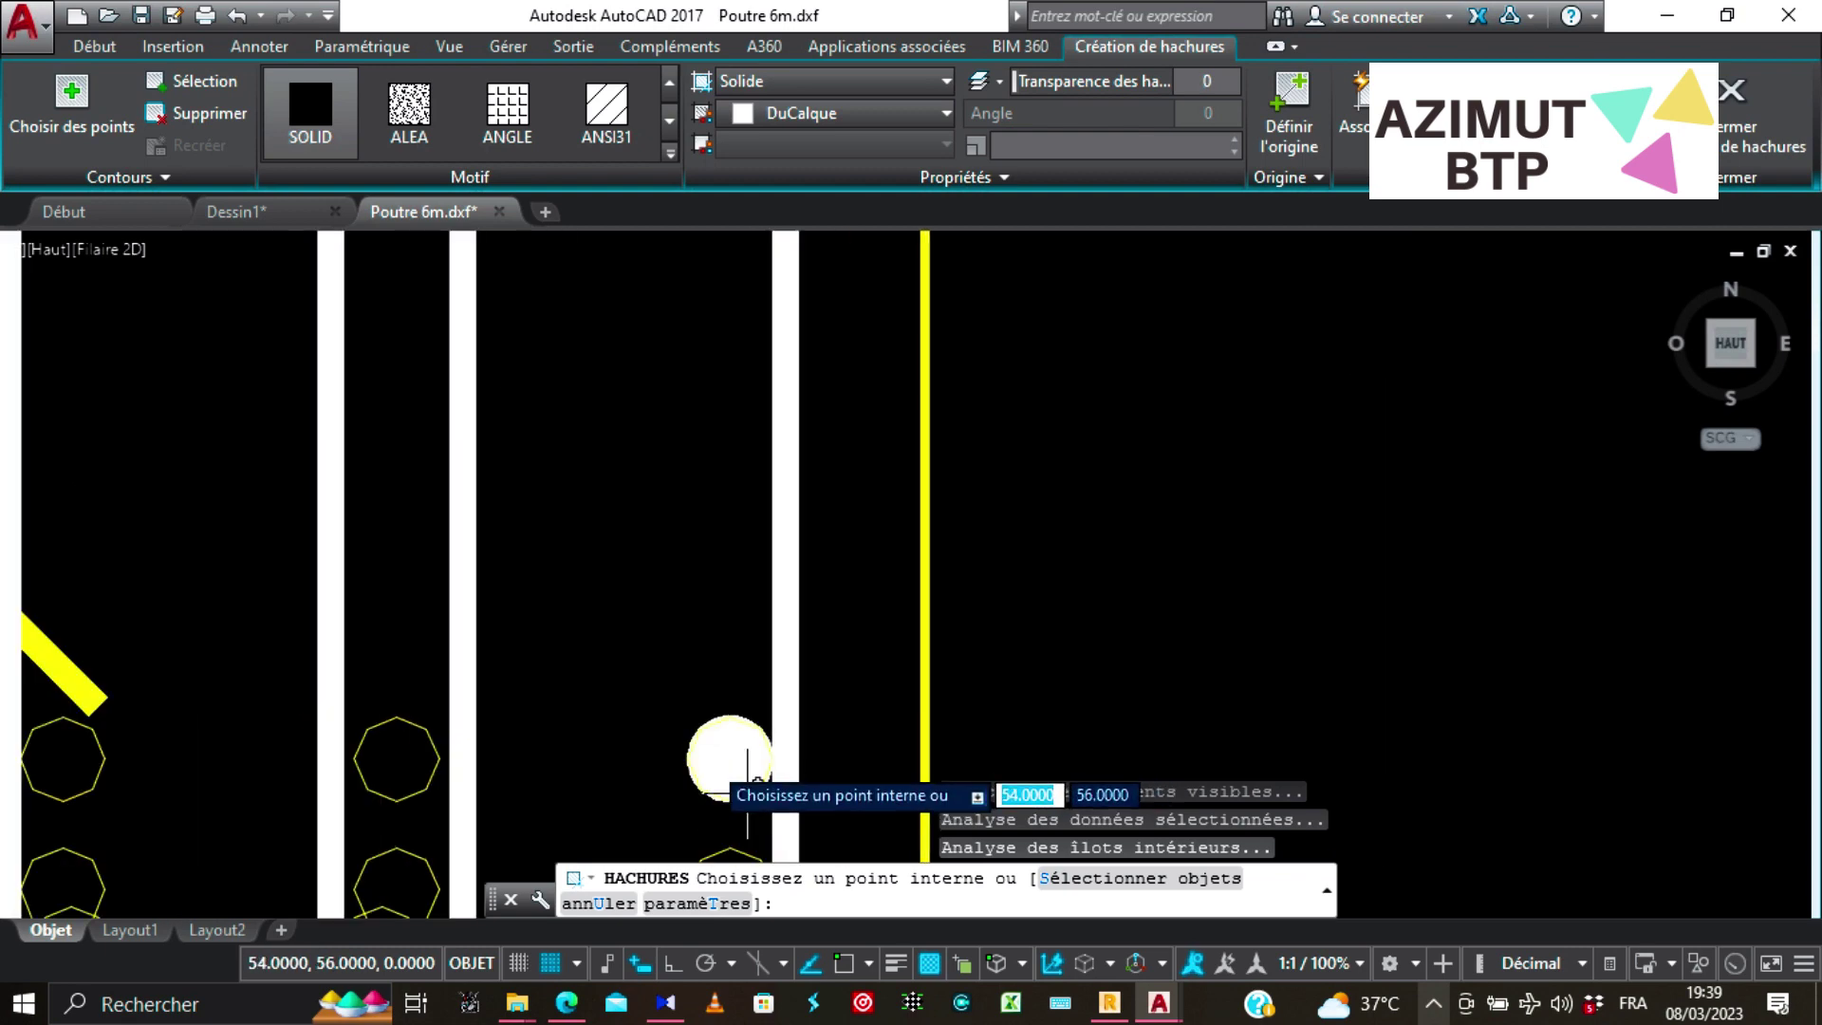
{"action": "left_click", "coordinate": [710, 760]}
{"action": "left_click", "coordinate": [408, 767]}
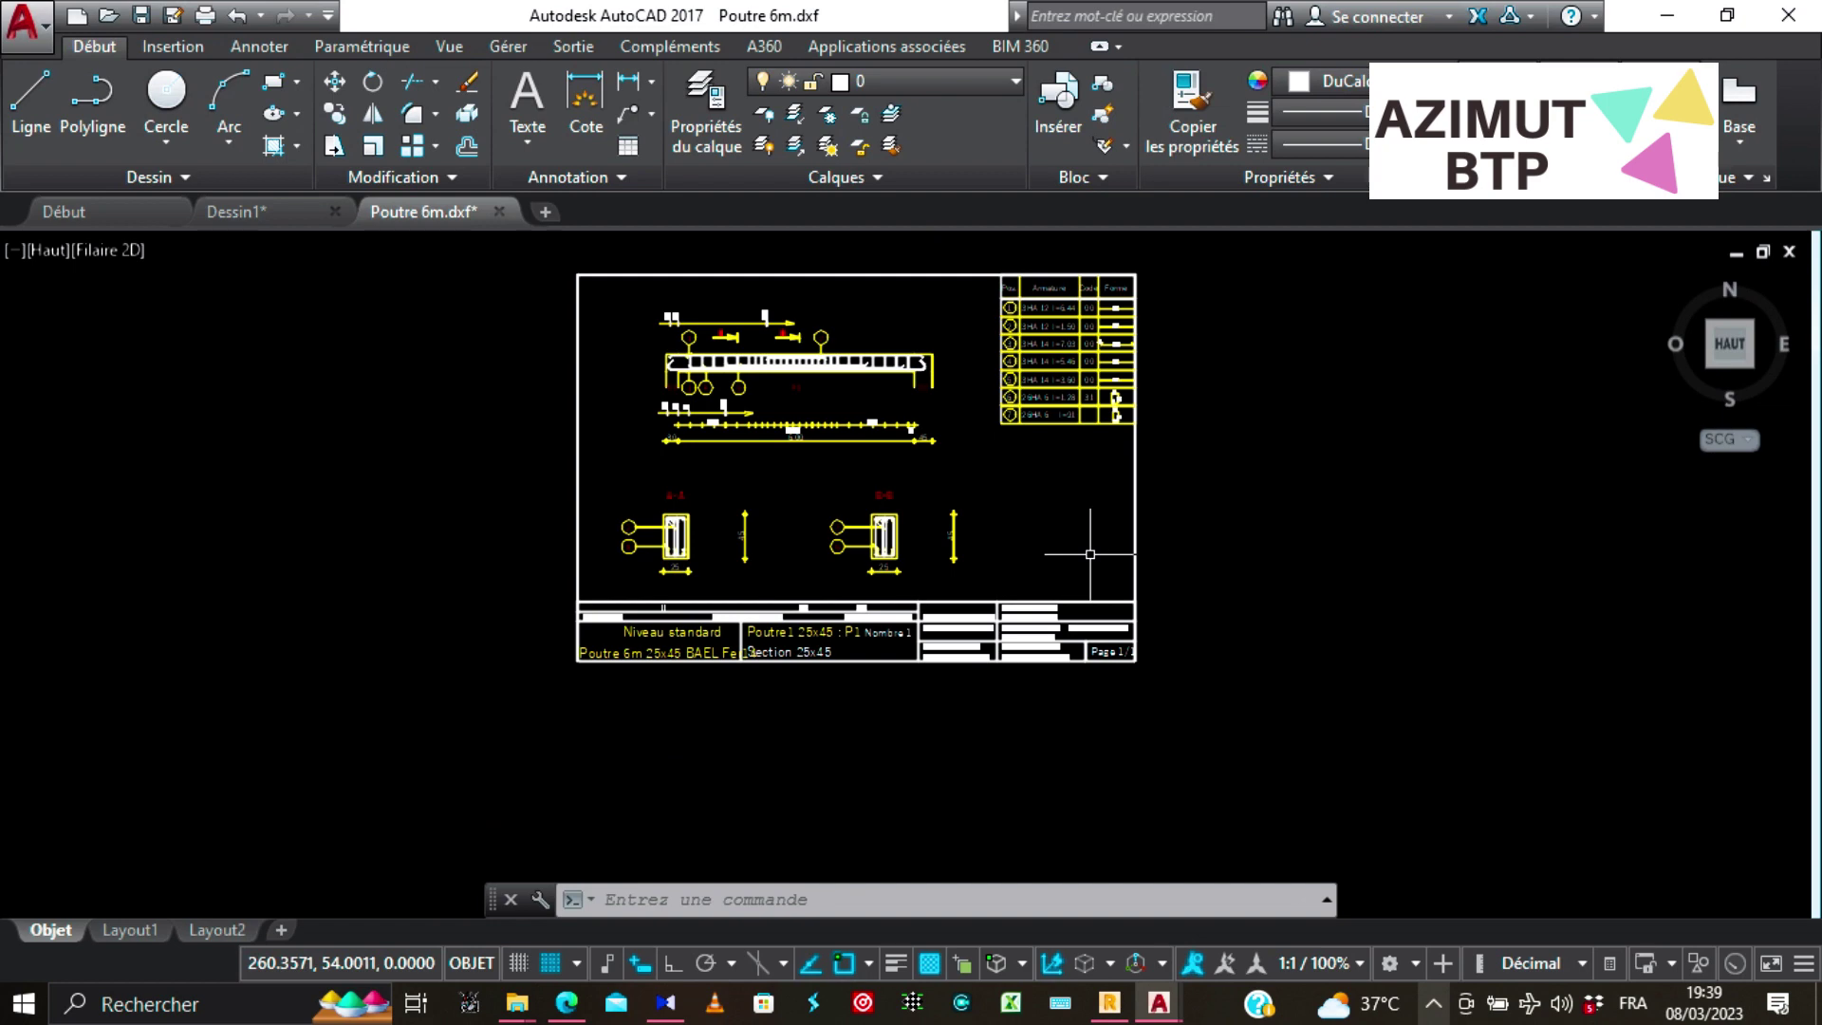
Stretch the left bend of bar 5 in the beam elevation about 6 units horizontally to the left.
{"action": "scroll", "coordinate": [703, 437], "scroll_direction": "up", "scroll_amount": 3}
{"action": "scroll", "coordinate": [699, 498], "scroll_direction": "down", "scroll_amount": 2}
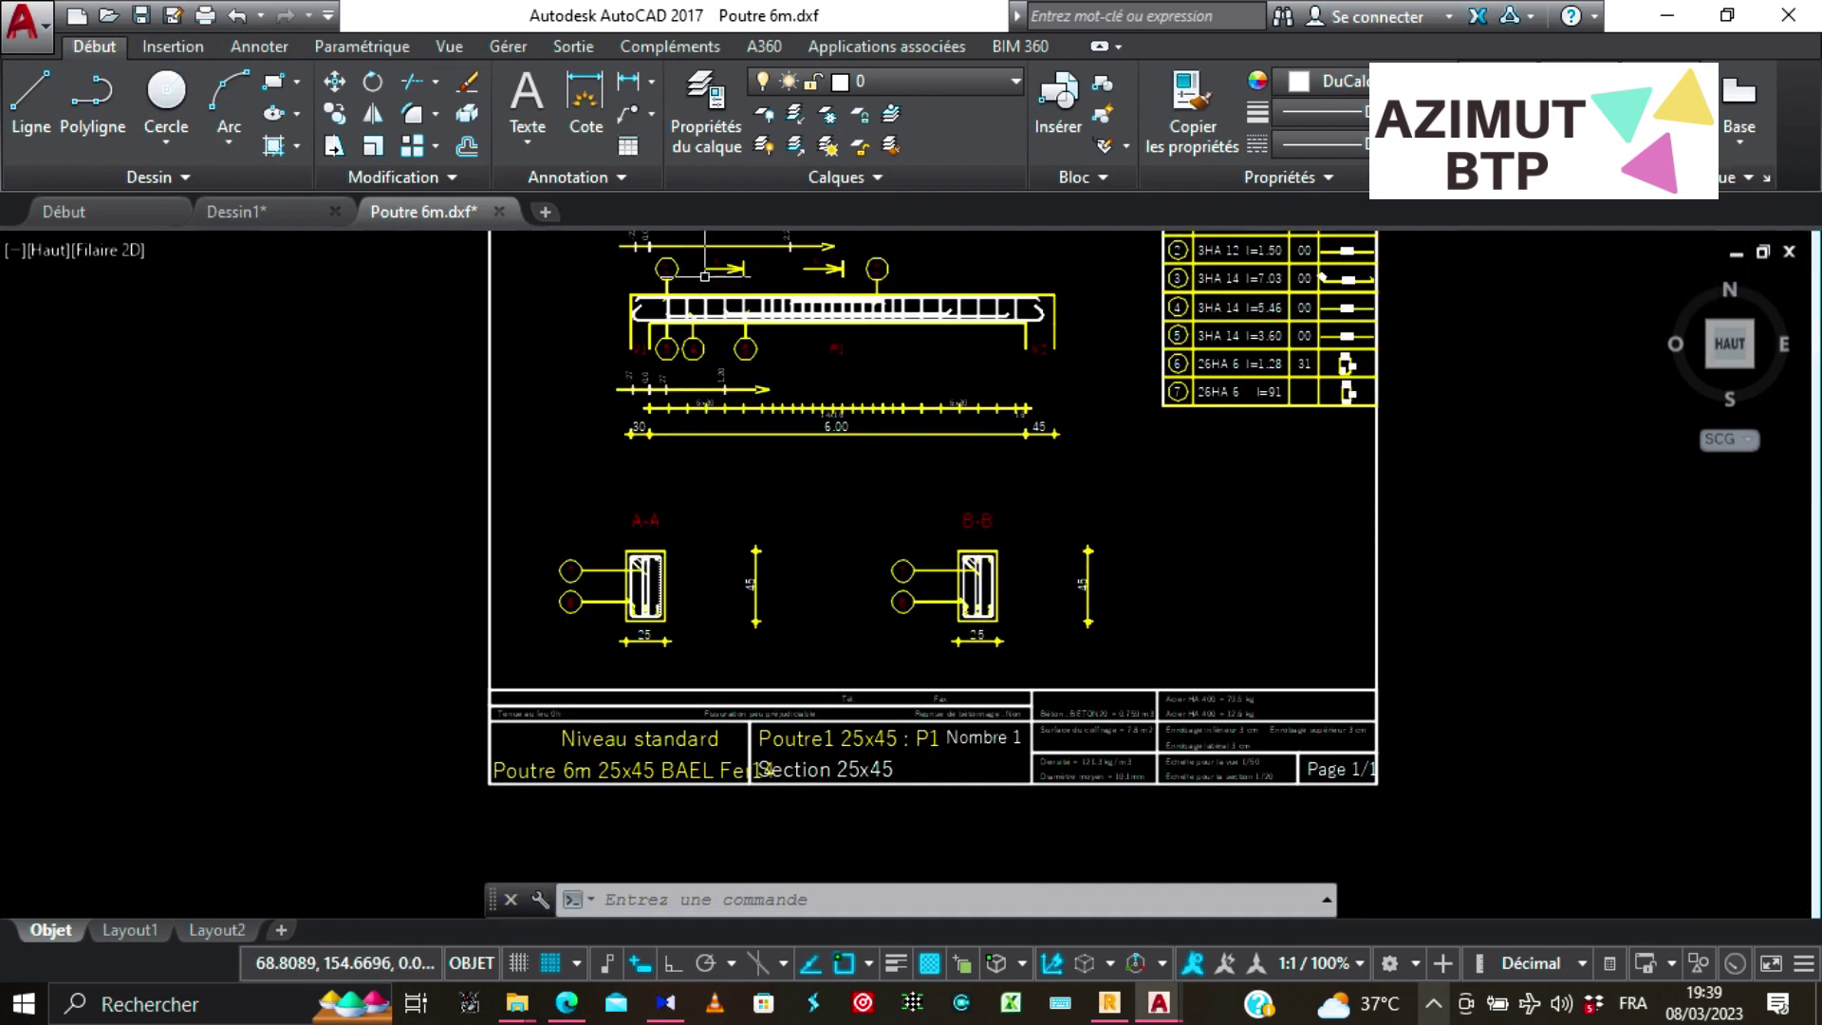
{"action": "scroll", "coordinate": [697, 275], "scroll_direction": "up", "scroll_amount": 7}
{"action": "scroll", "coordinate": [882, 422], "scroll_direction": "up", "scroll_amount": 4}
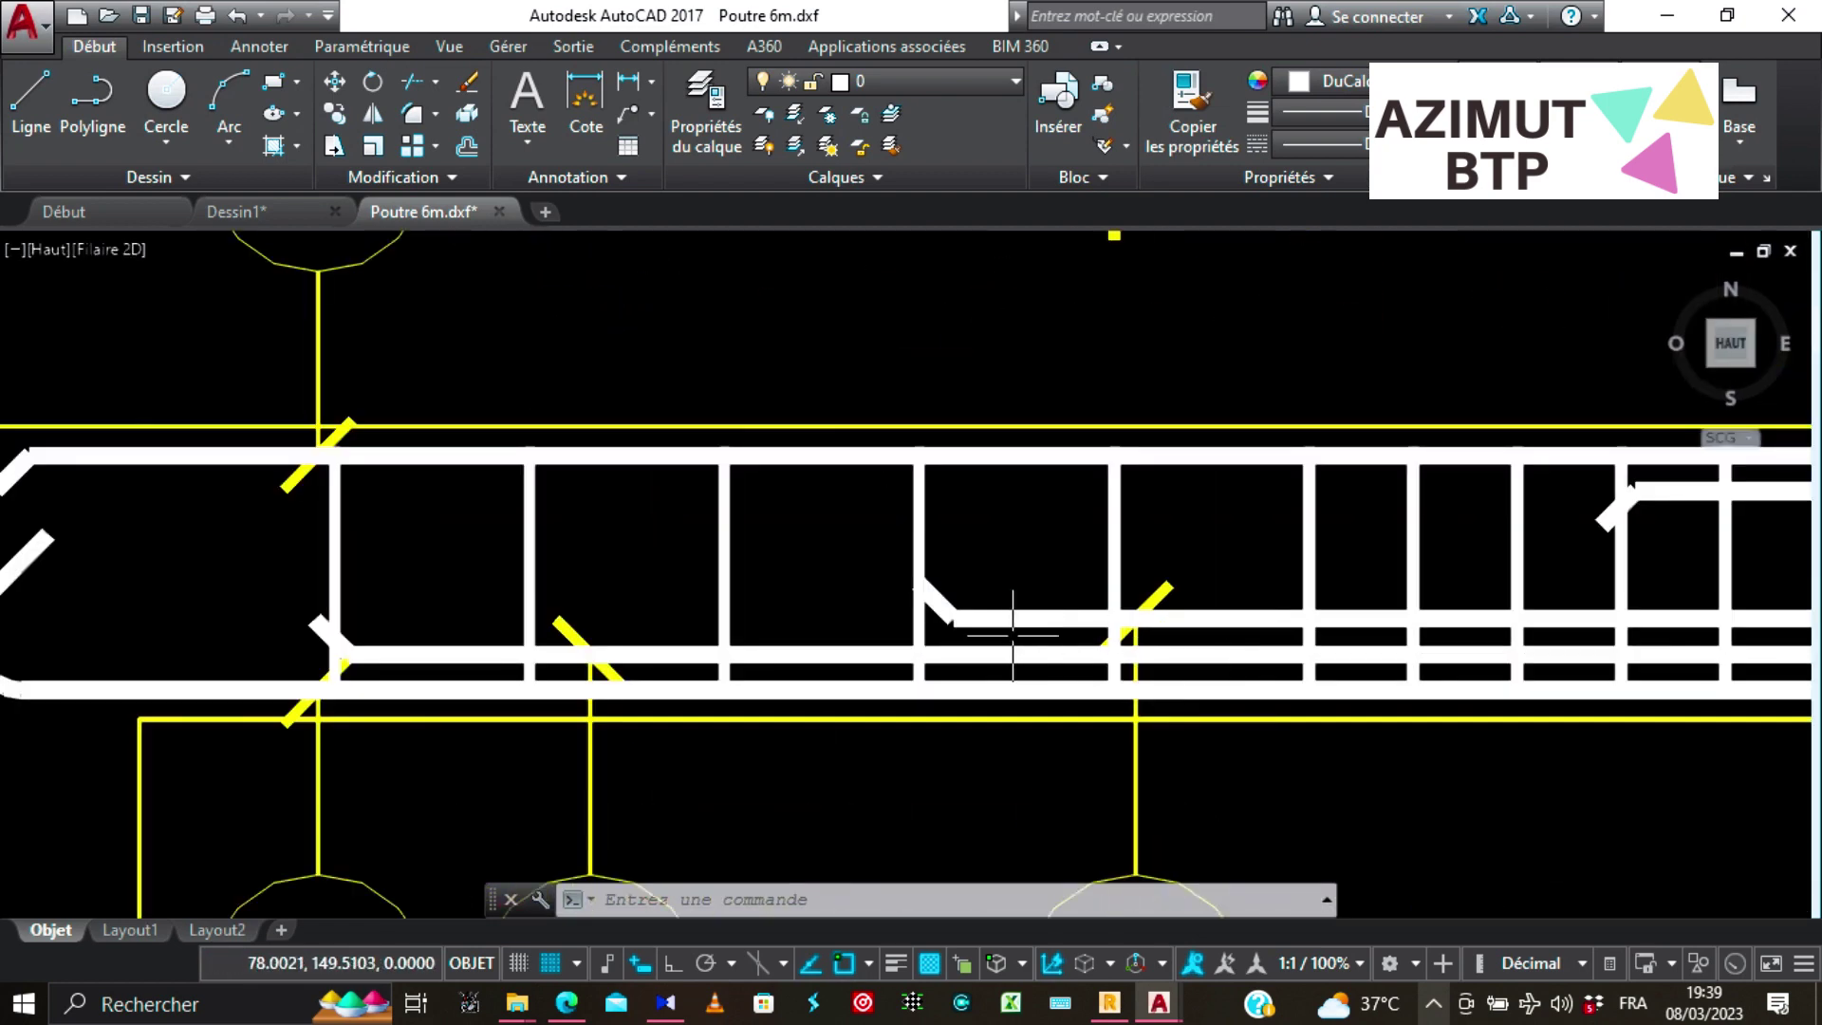
{"action": "left_click", "coordinate": [1007, 633]}
{"action": "left_click", "coordinate": [936, 601]}
{"action": "scroll", "coordinate": [750, 550], "scroll_direction": "down", "scroll_amount": 4}
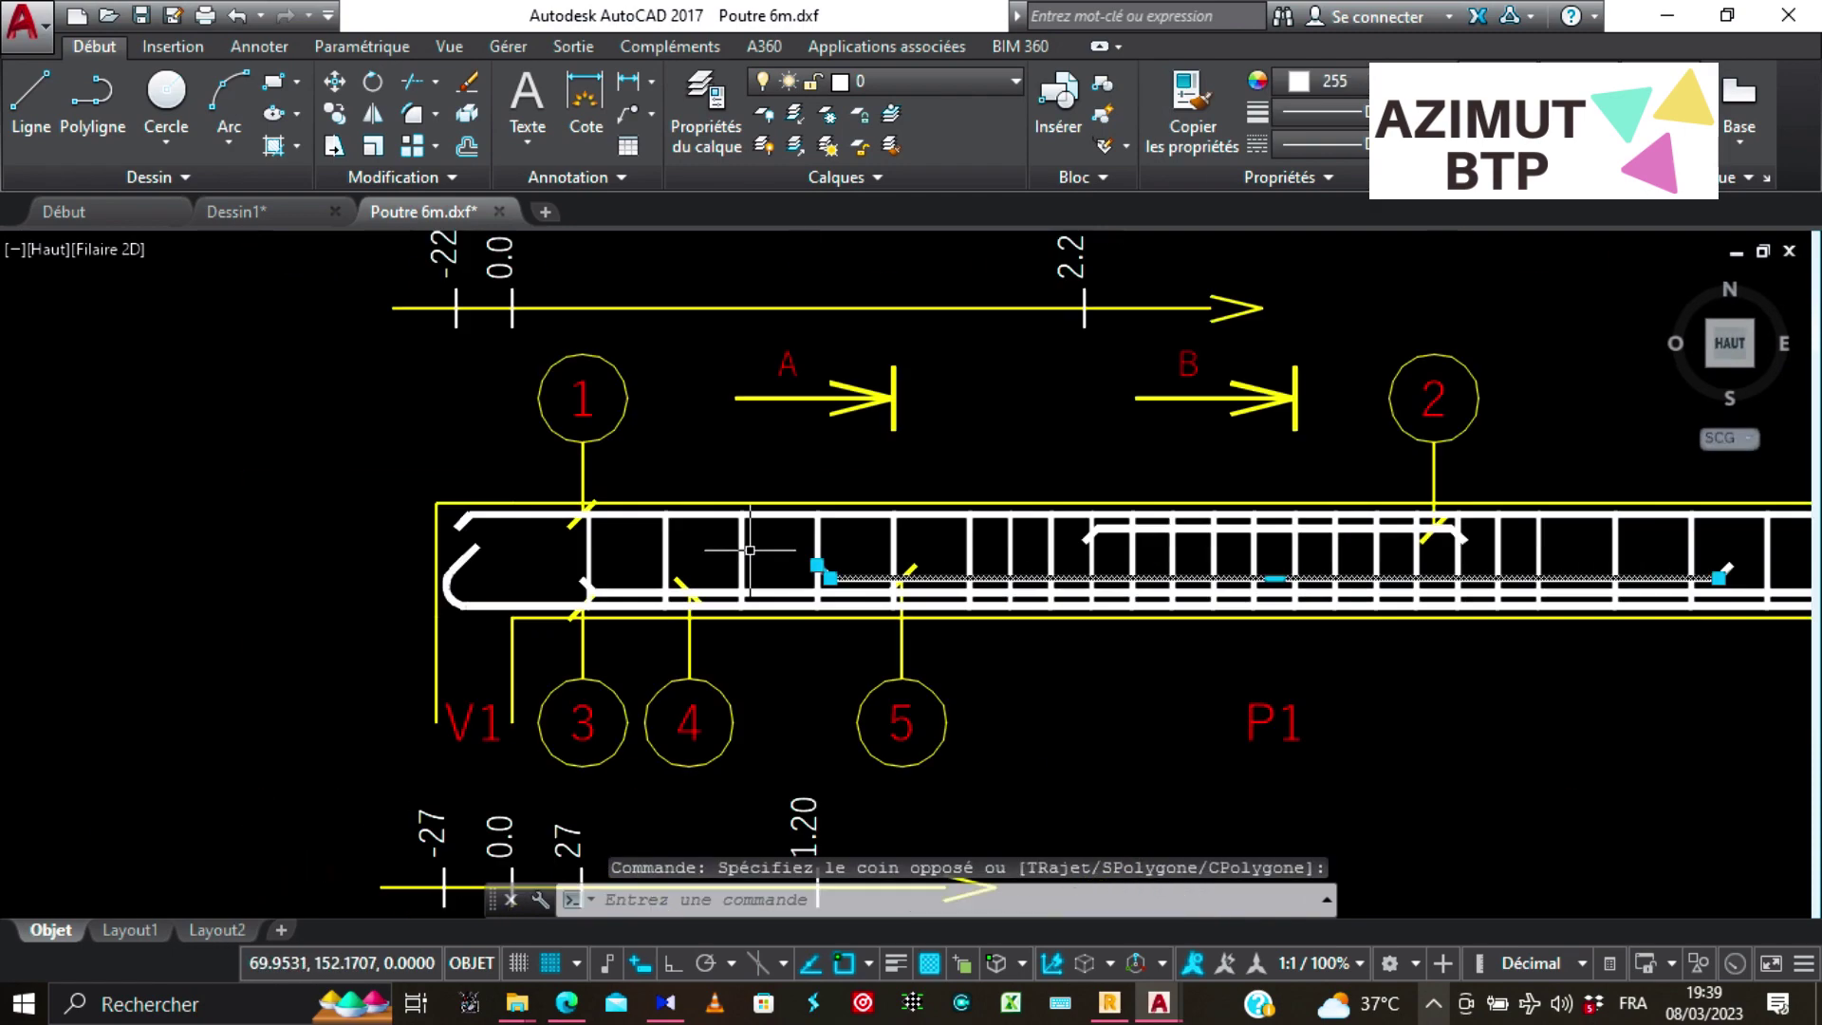
{"action": "scroll", "coordinate": [1343, 586], "scroll_direction": "up", "scroll_amount": 2}
{"action": "scroll", "coordinate": [840, 575], "scroll_direction": "down", "scroll_amount": 2}
{"action": "scroll", "coordinate": [551, 571], "scroll_direction": "up", "scroll_amount": 3}
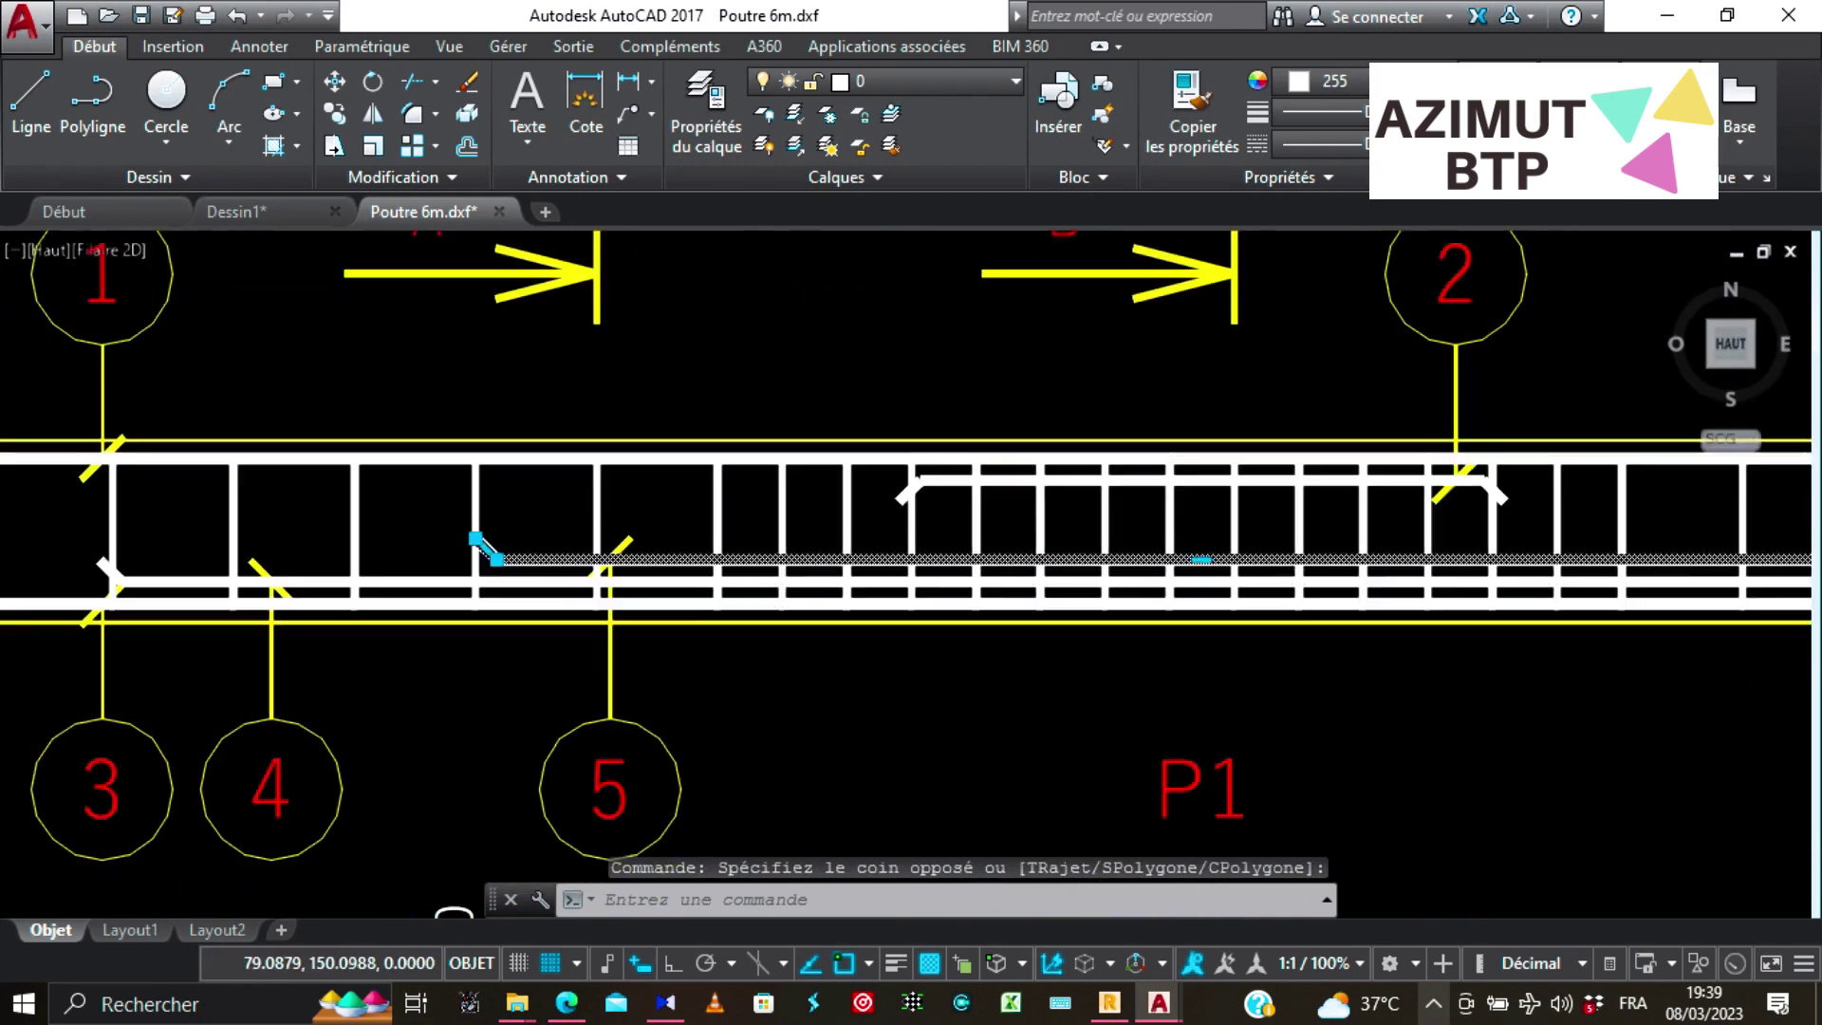
{"action": "left_click", "coordinate": [403, 560]}
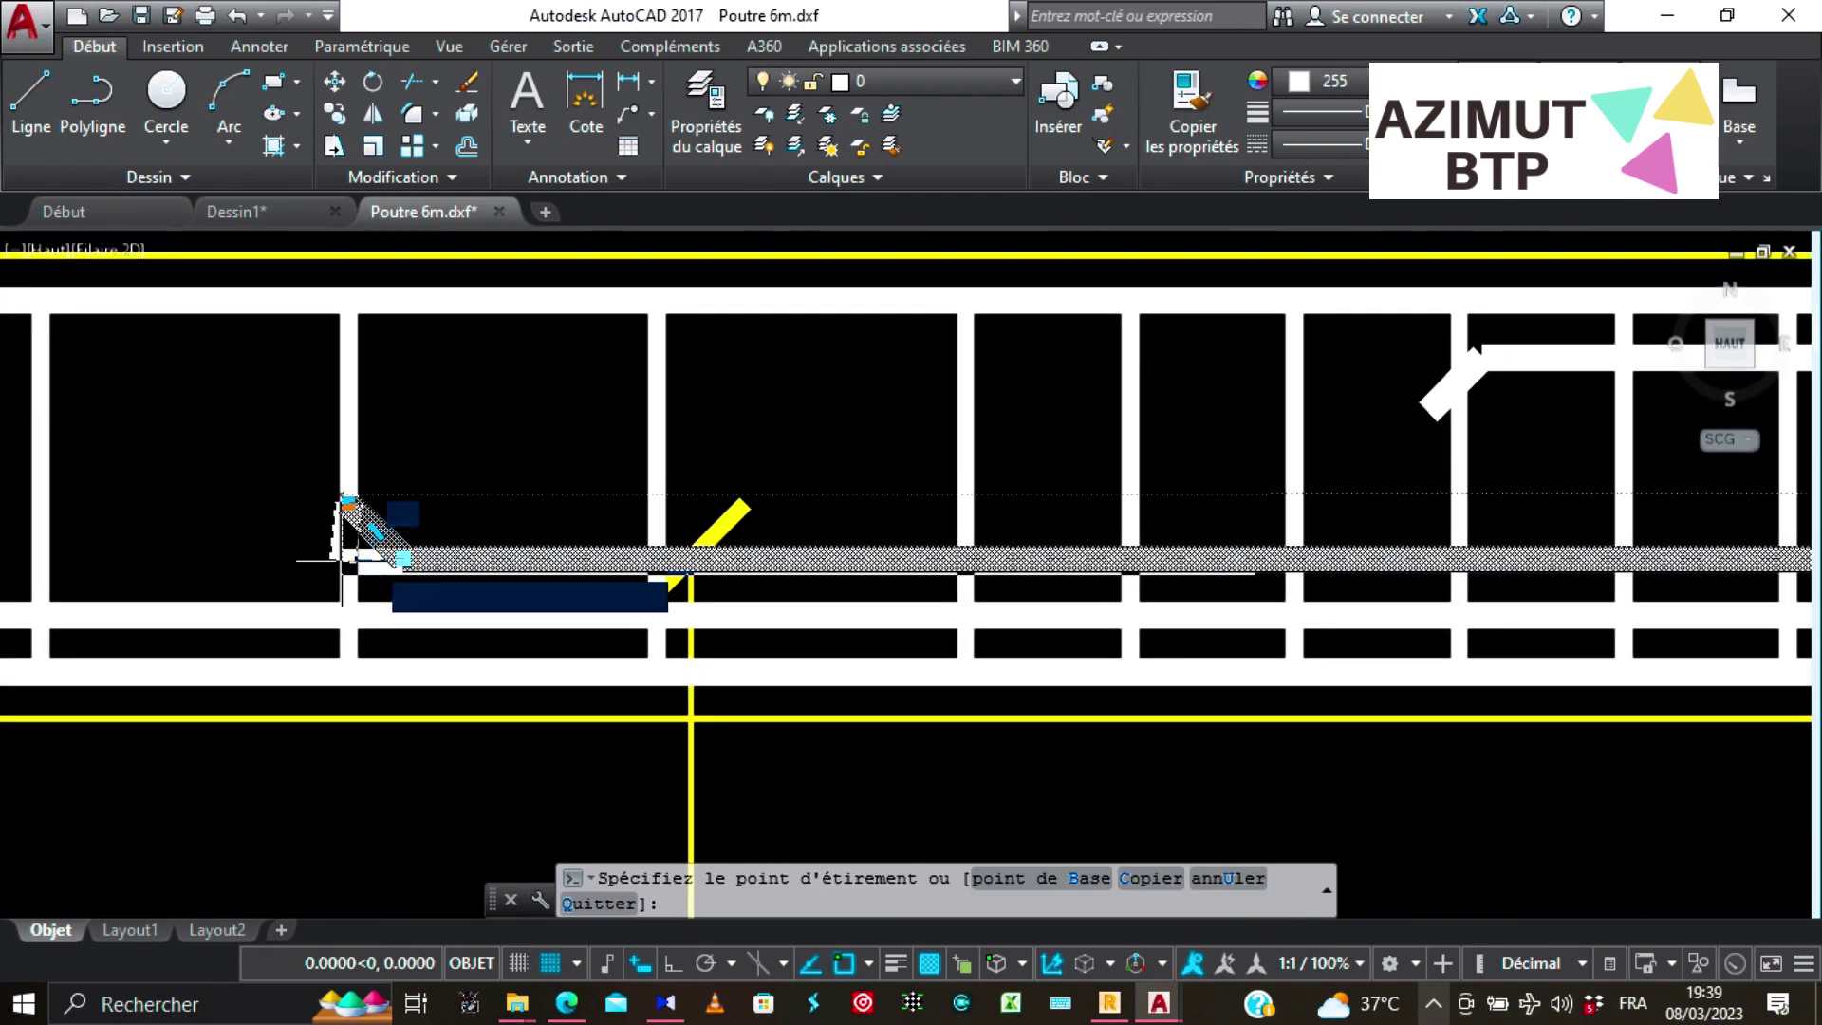
{"action": "left_click", "coordinate": [85, 560]}
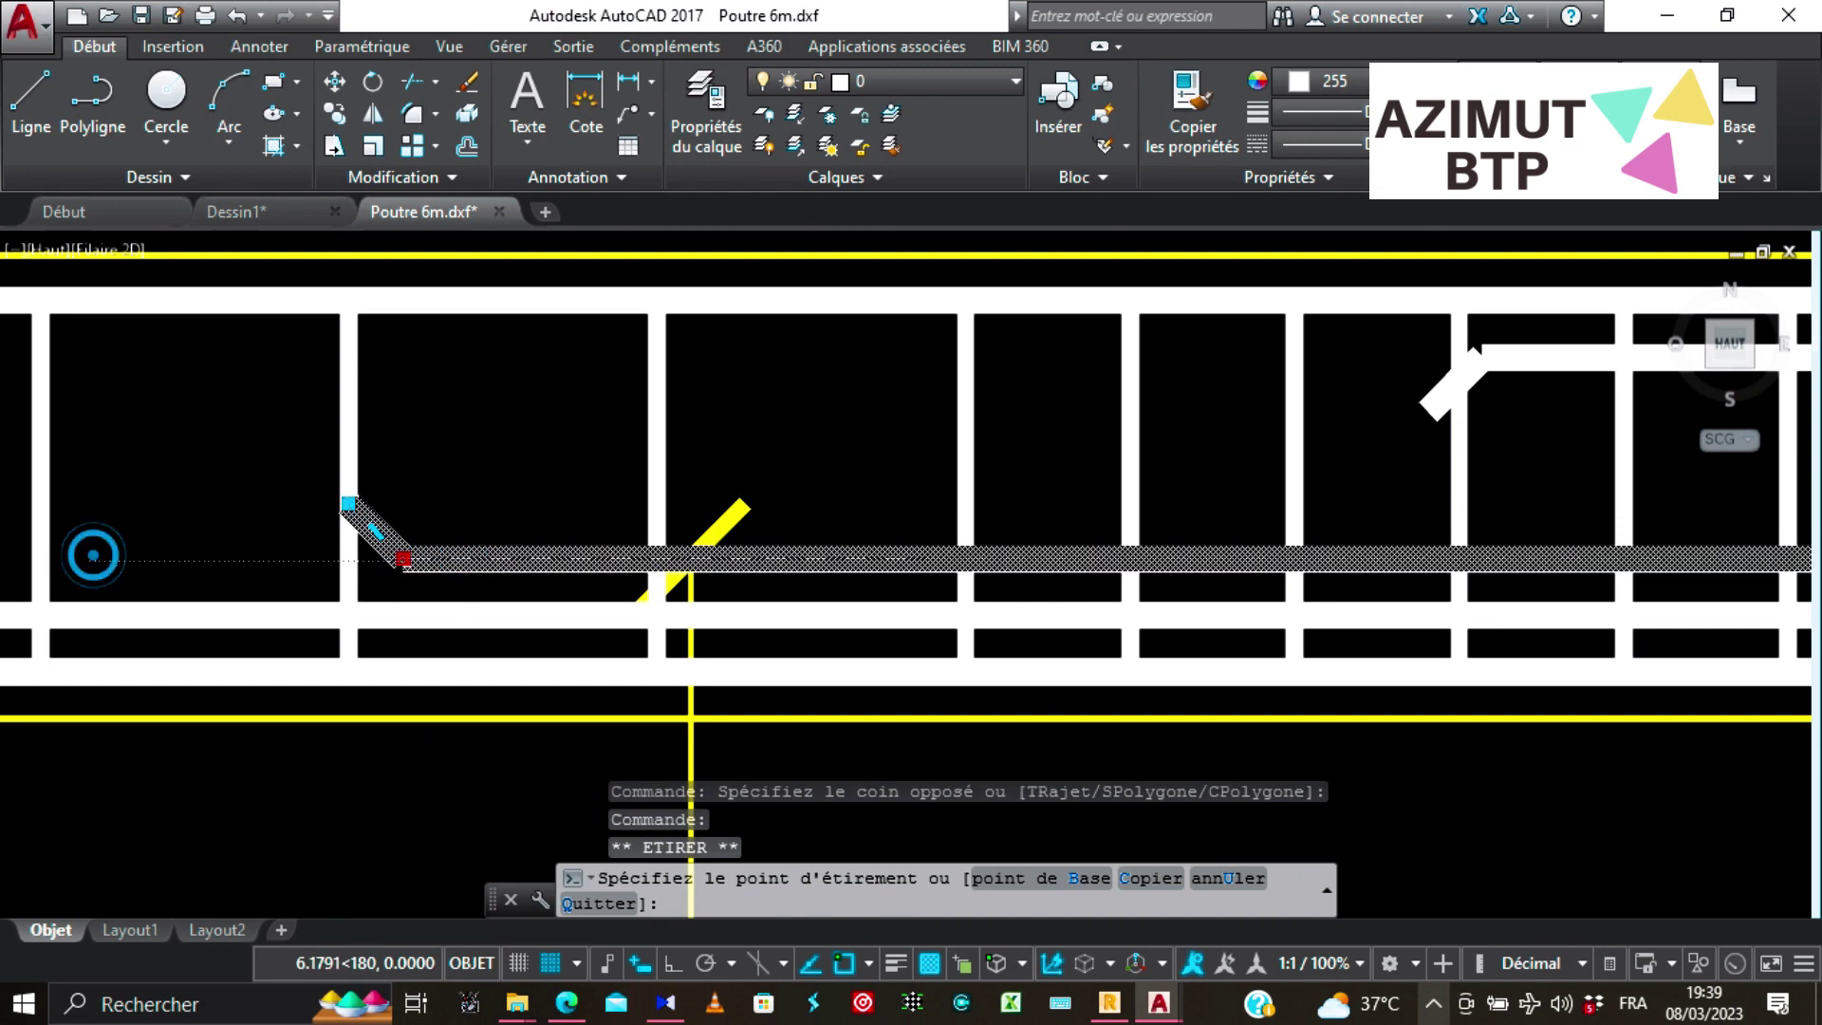
Straighten bar 5's left hook by stretching its free end along the bar's line, close to the first stirrup.
{"action": "scroll", "coordinate": [1067, 524], "scroll_direction": "down", "scroll_amount": 4}
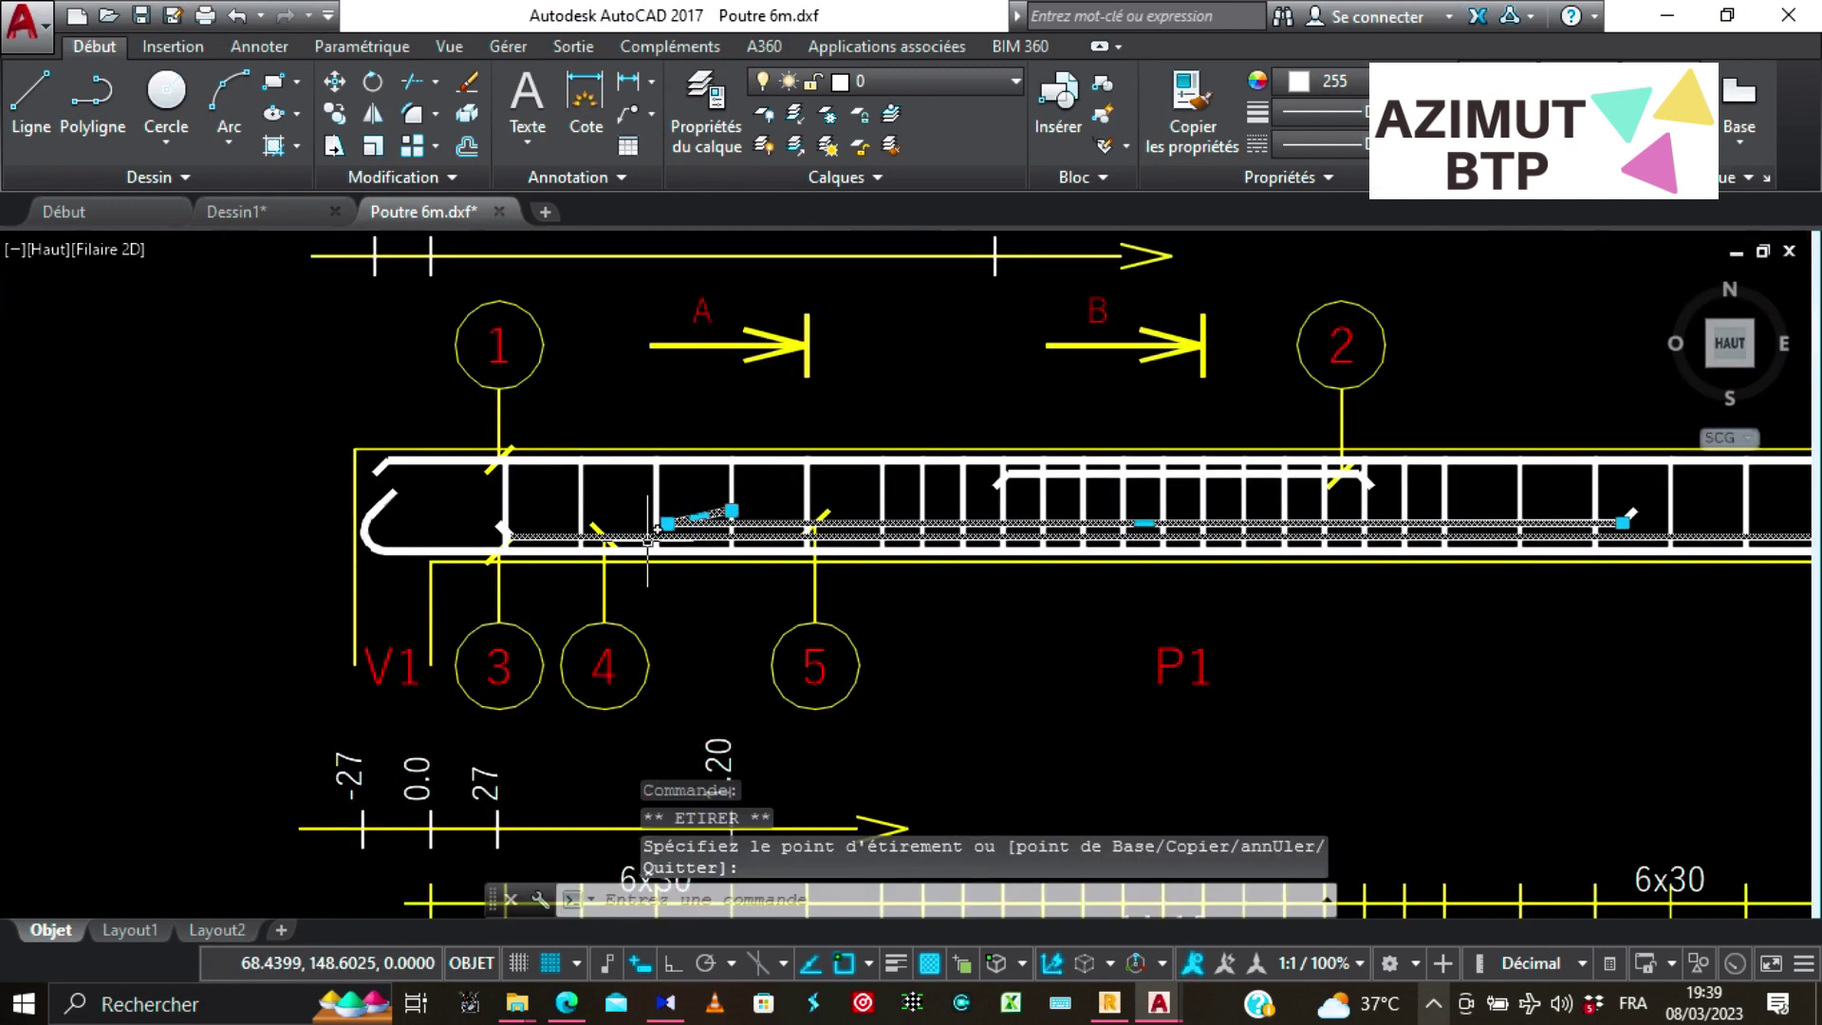
{"action": "scroll", "coordinate": [854, 473], "scroll_direction": "up", "scroll_amount": 4}
{"action": "left_click", "coordinate": [841, 472]}
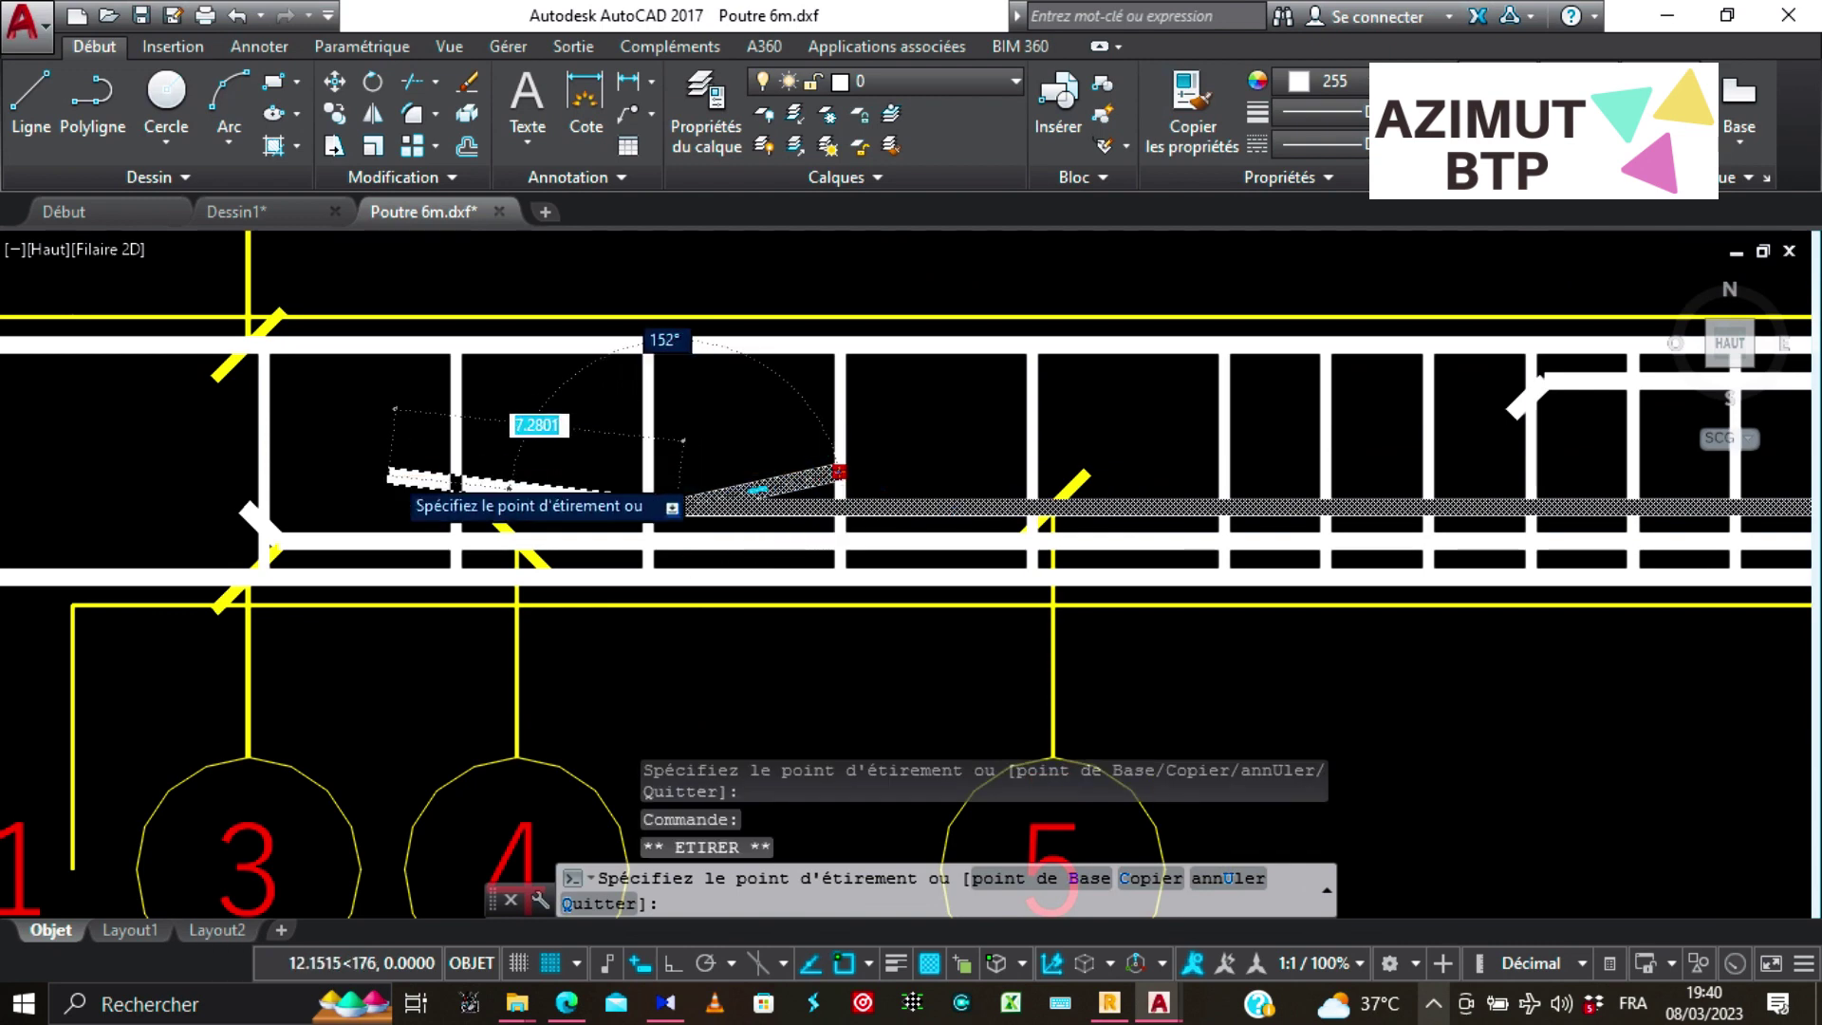
{"action": "left_click", "coordinate": [325, 508]}
{"action": "key", "text": "Escape"}
{"action": "scroll", "coordinate": [856, 450], "scroll_direction": "down", "scroll_amount": 4}
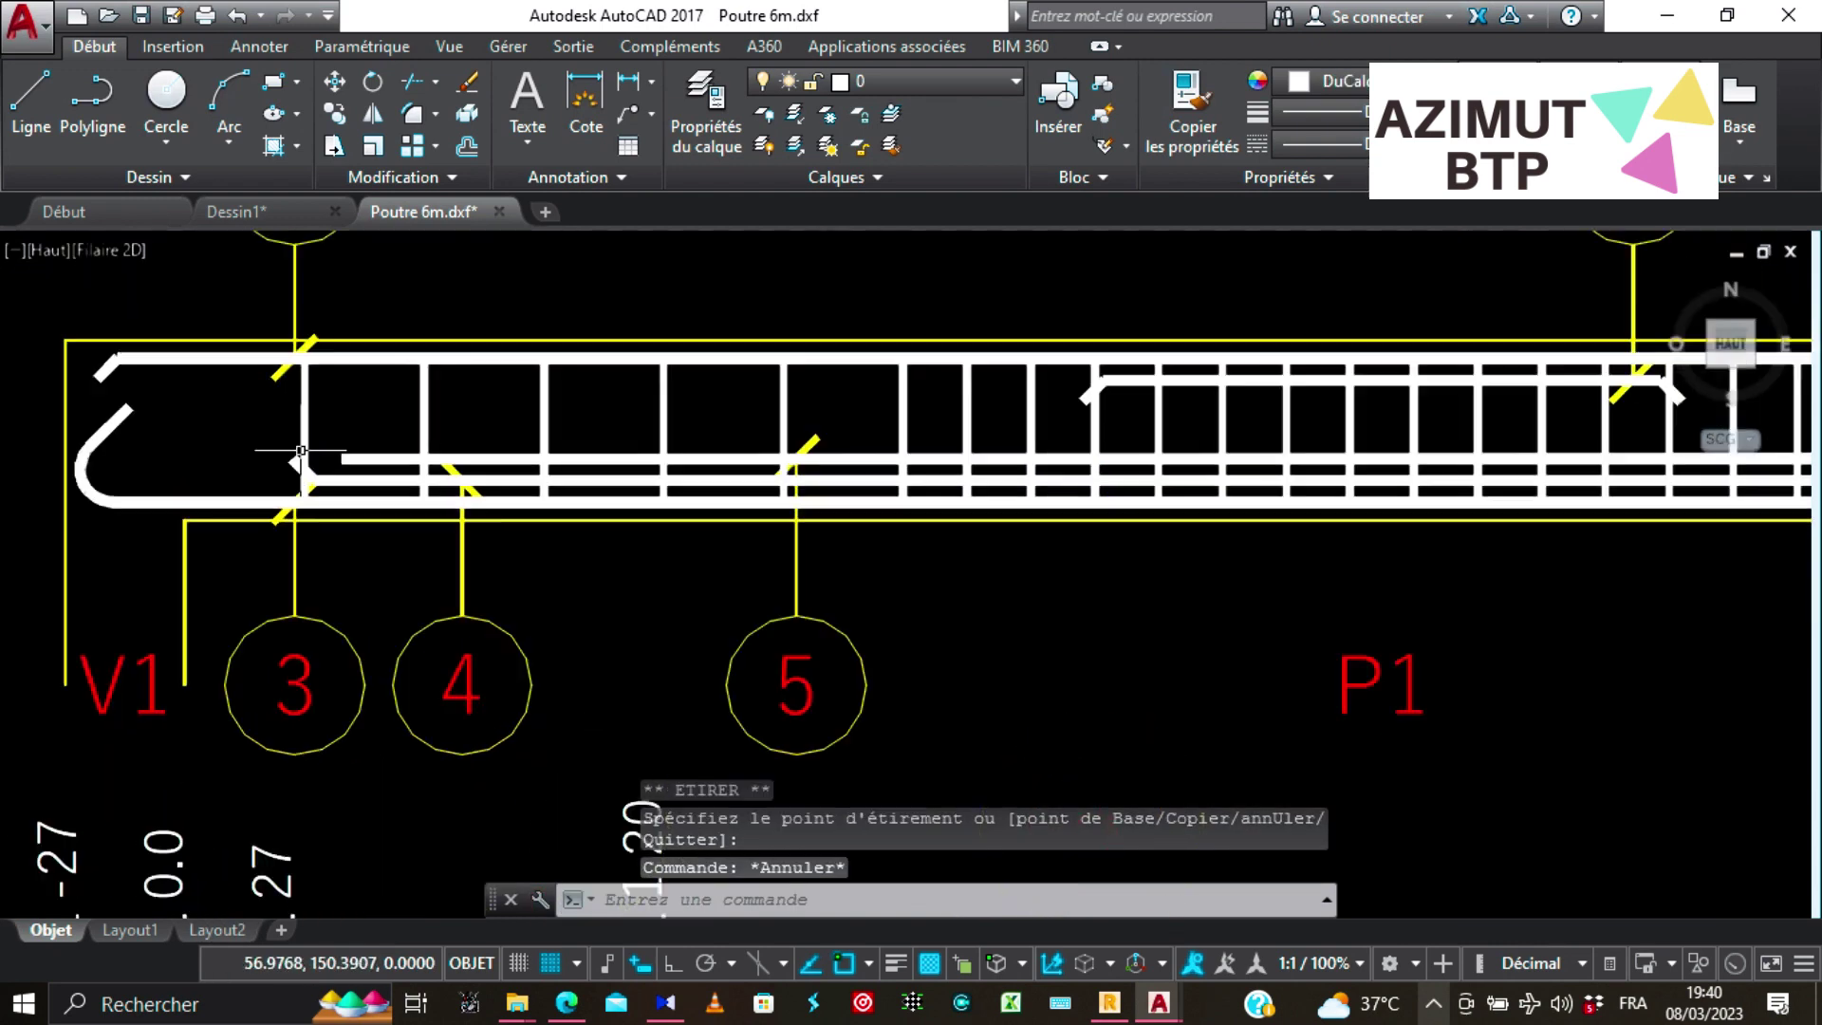
Stretch the straight part of bar 5 horizontally to the right, ending just short of bar 4's right hook.
{"action": "scroll", "coordinate": [857, 450], "scroll_direction": "up", "scroll_amount": 5}
{"action": "left_click", "coordinate": [856, 450]}
{"action": "left_click", "coordinate": [845, 436]}
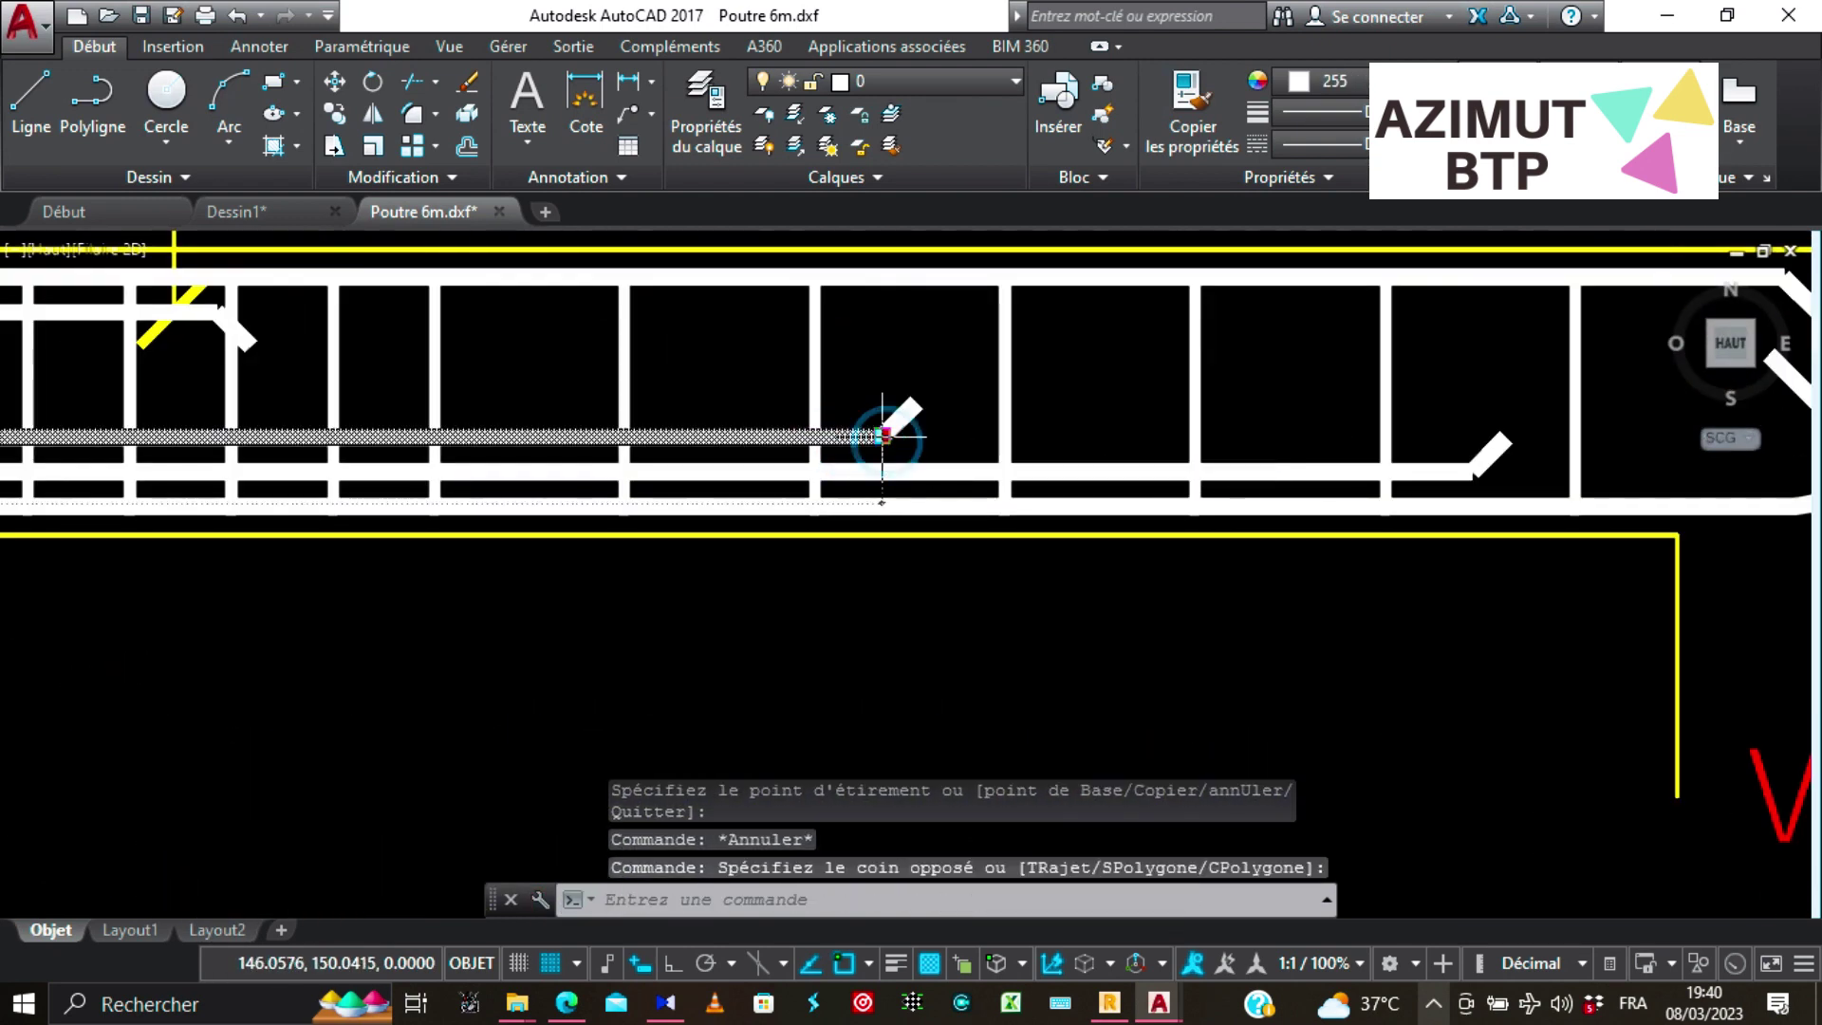
{"action": "left_click", "coordinate": [883, 437]}
{"action": "left_click", "coordinate": [1325, 437]}
Undo the deletion of the stretched bar 5 and erase only the slanted hook at its former right end.
{"action": "key", "text": "Delete"}
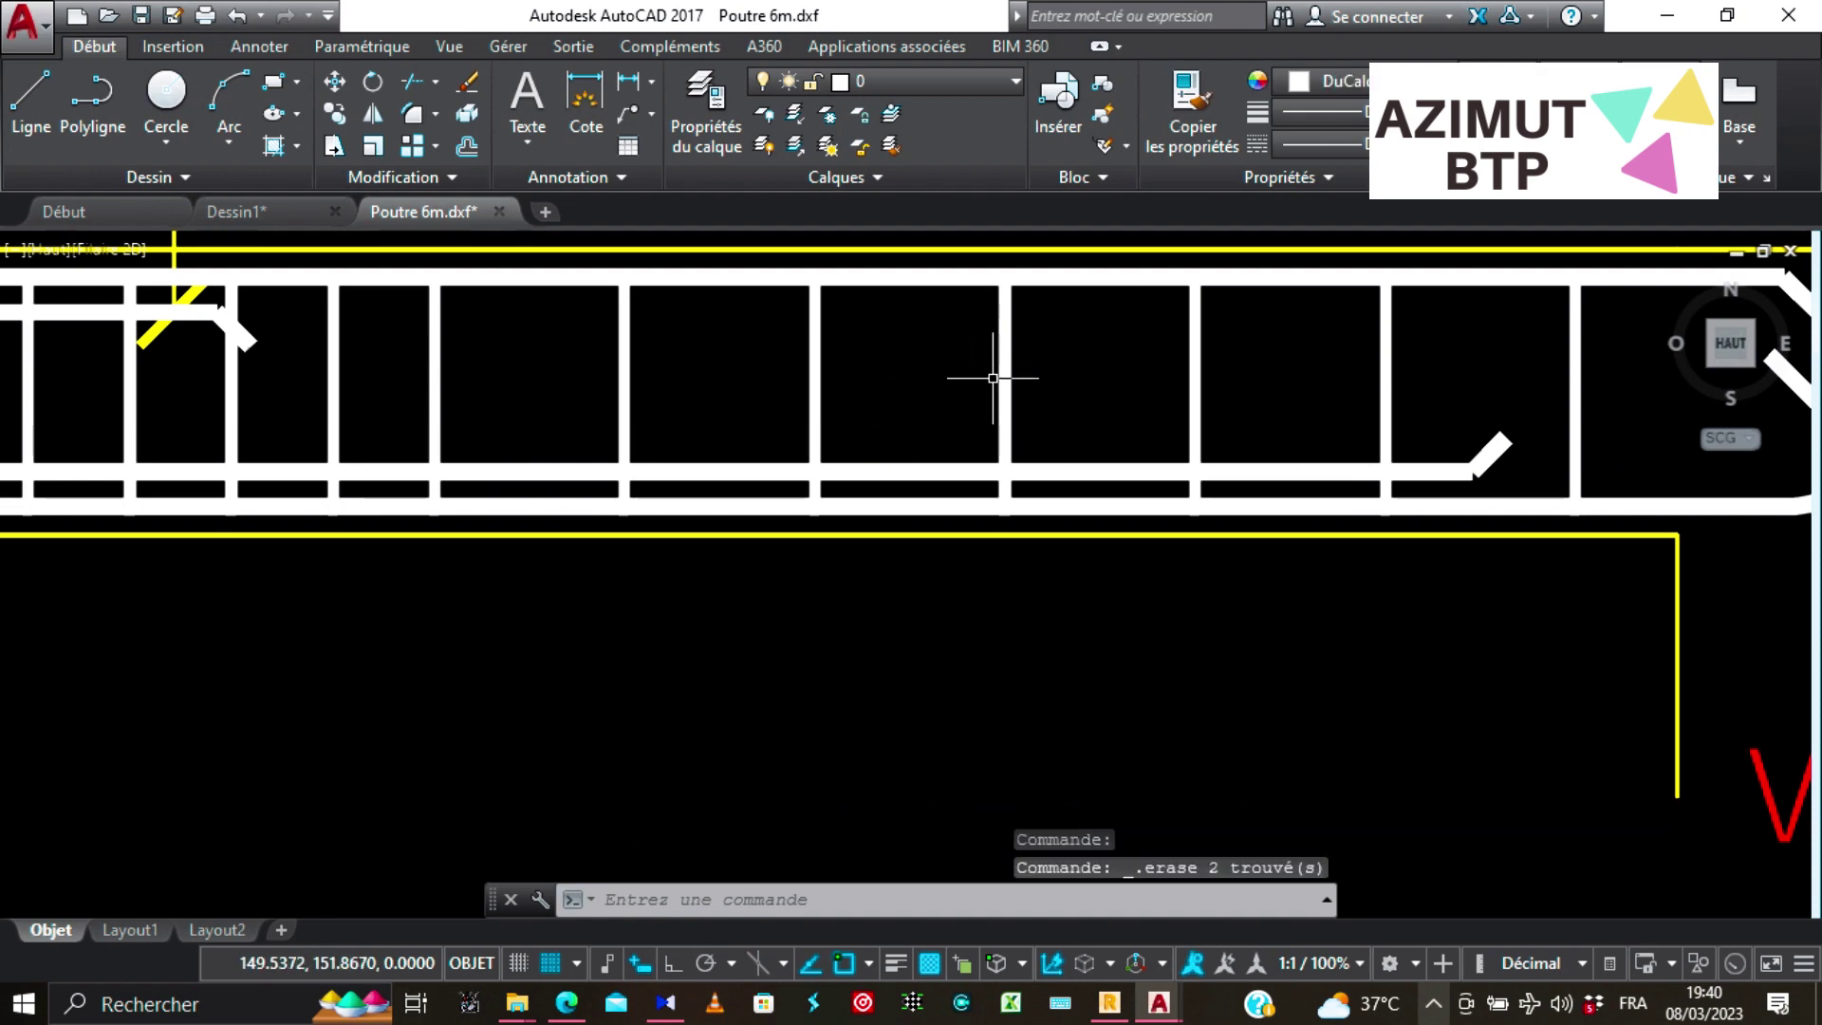
{"action": "left_click", "coordinate": [237, 16]}
{"action": "left_click", "coordinate": [903, 407]}
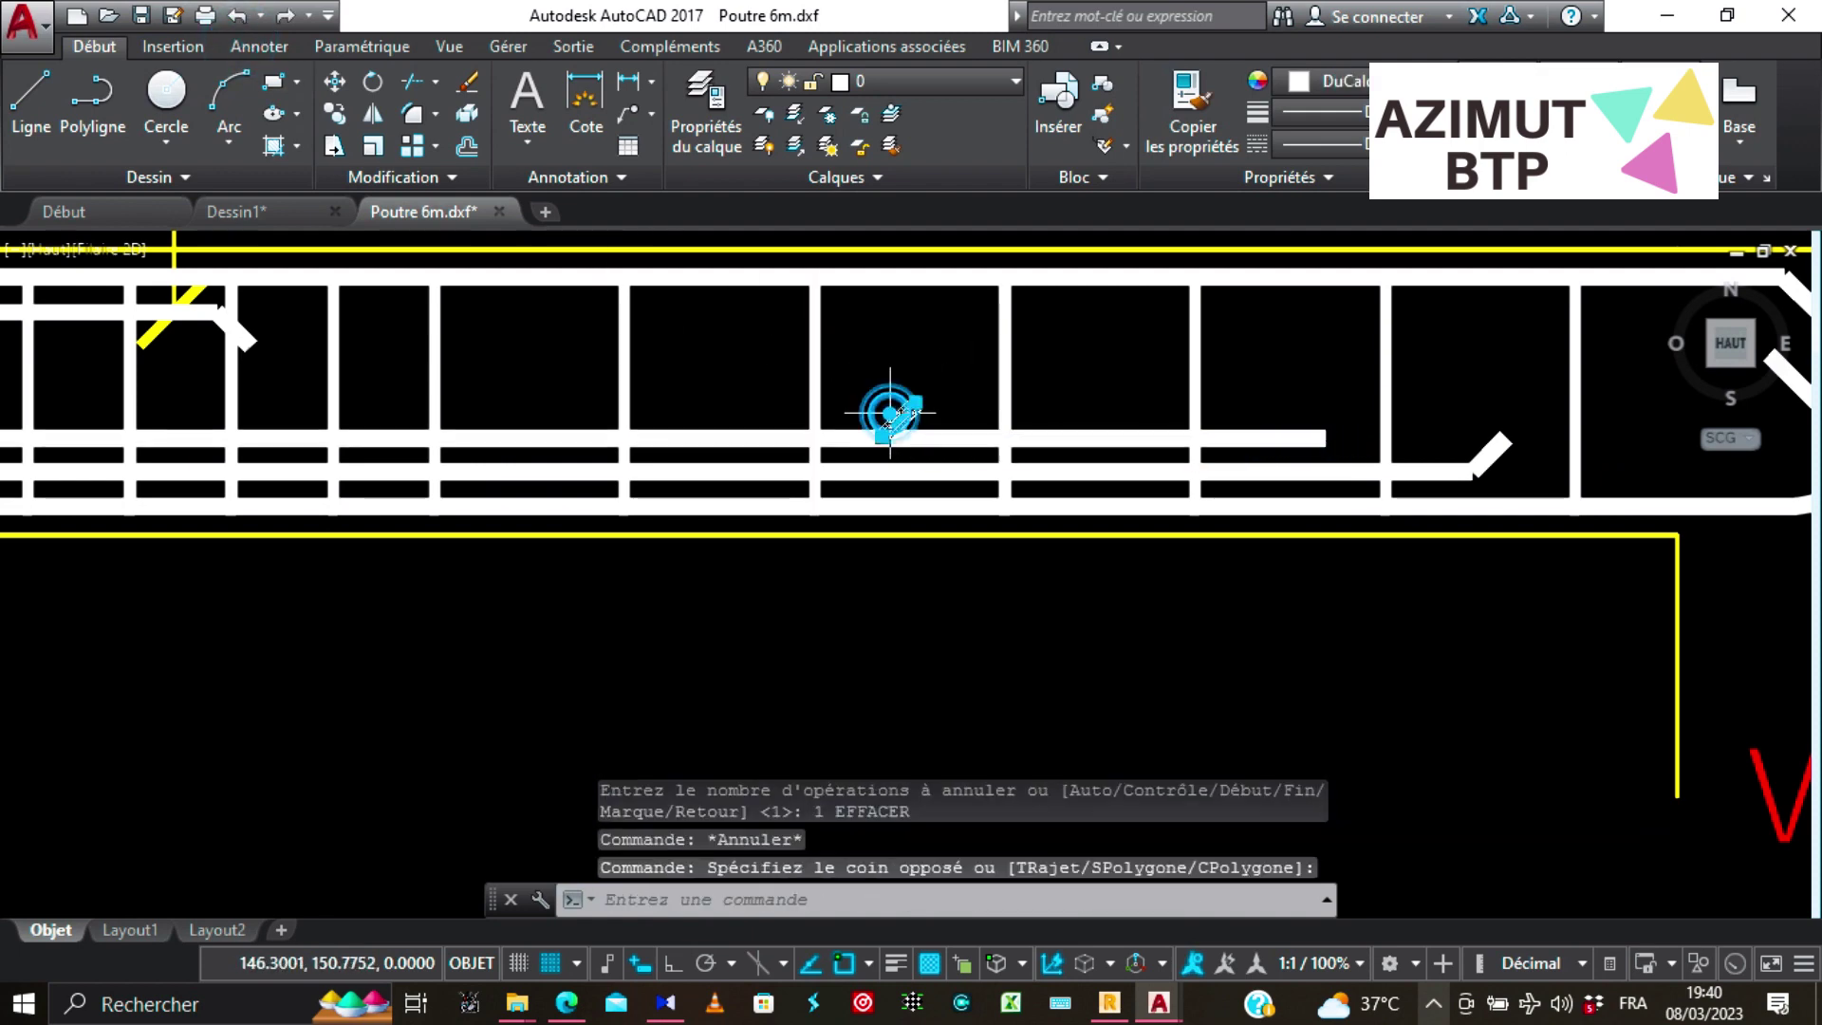
{"action": "key", "text": "Delete"}
Set the colour of every object in the whole drawing sheet to DuCalque and clear the selection.
{"action": "scroll", "coordinate": [902, 407], "scroll_direction": "down", "scroll_amount": 6}
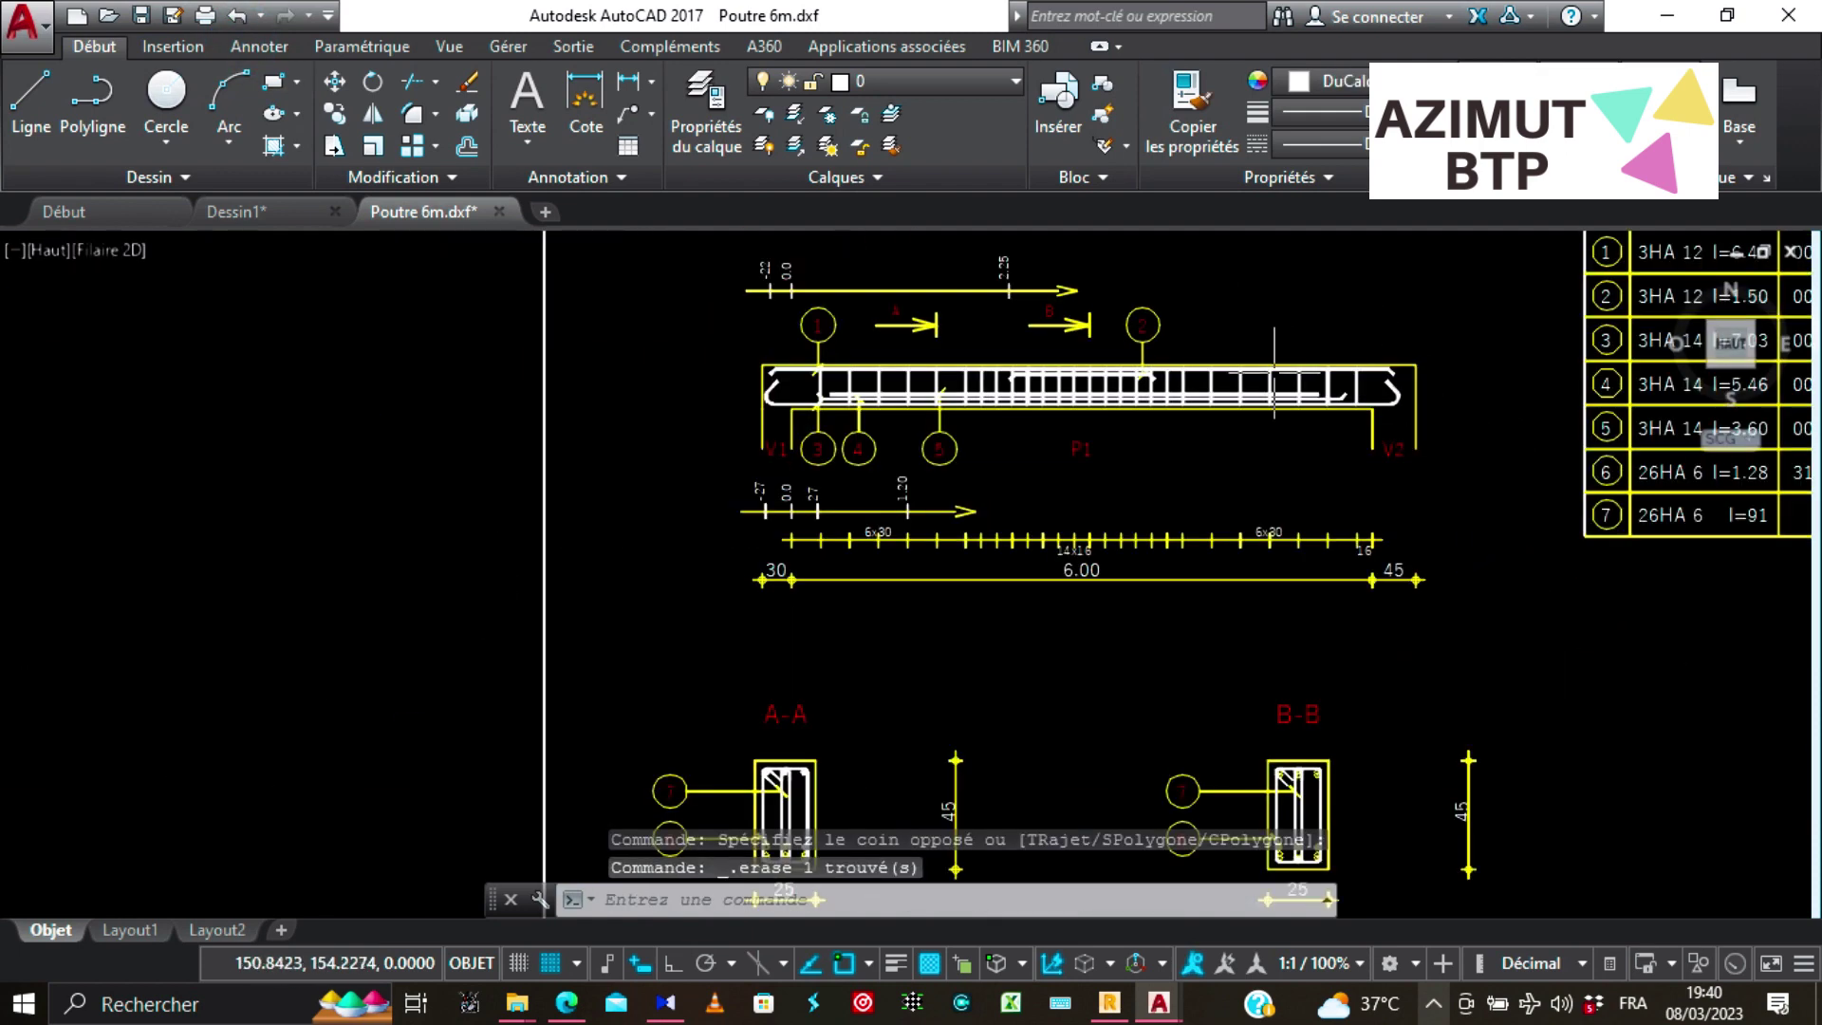
{"action": "scroll", "coordinate": [709, 442], "scroll_direction": "up", "scroll_amount": 4}
{"action": "scroll", "coordinate": [884, 413], "scroll_direction": "down", "scroll_amount": 6}
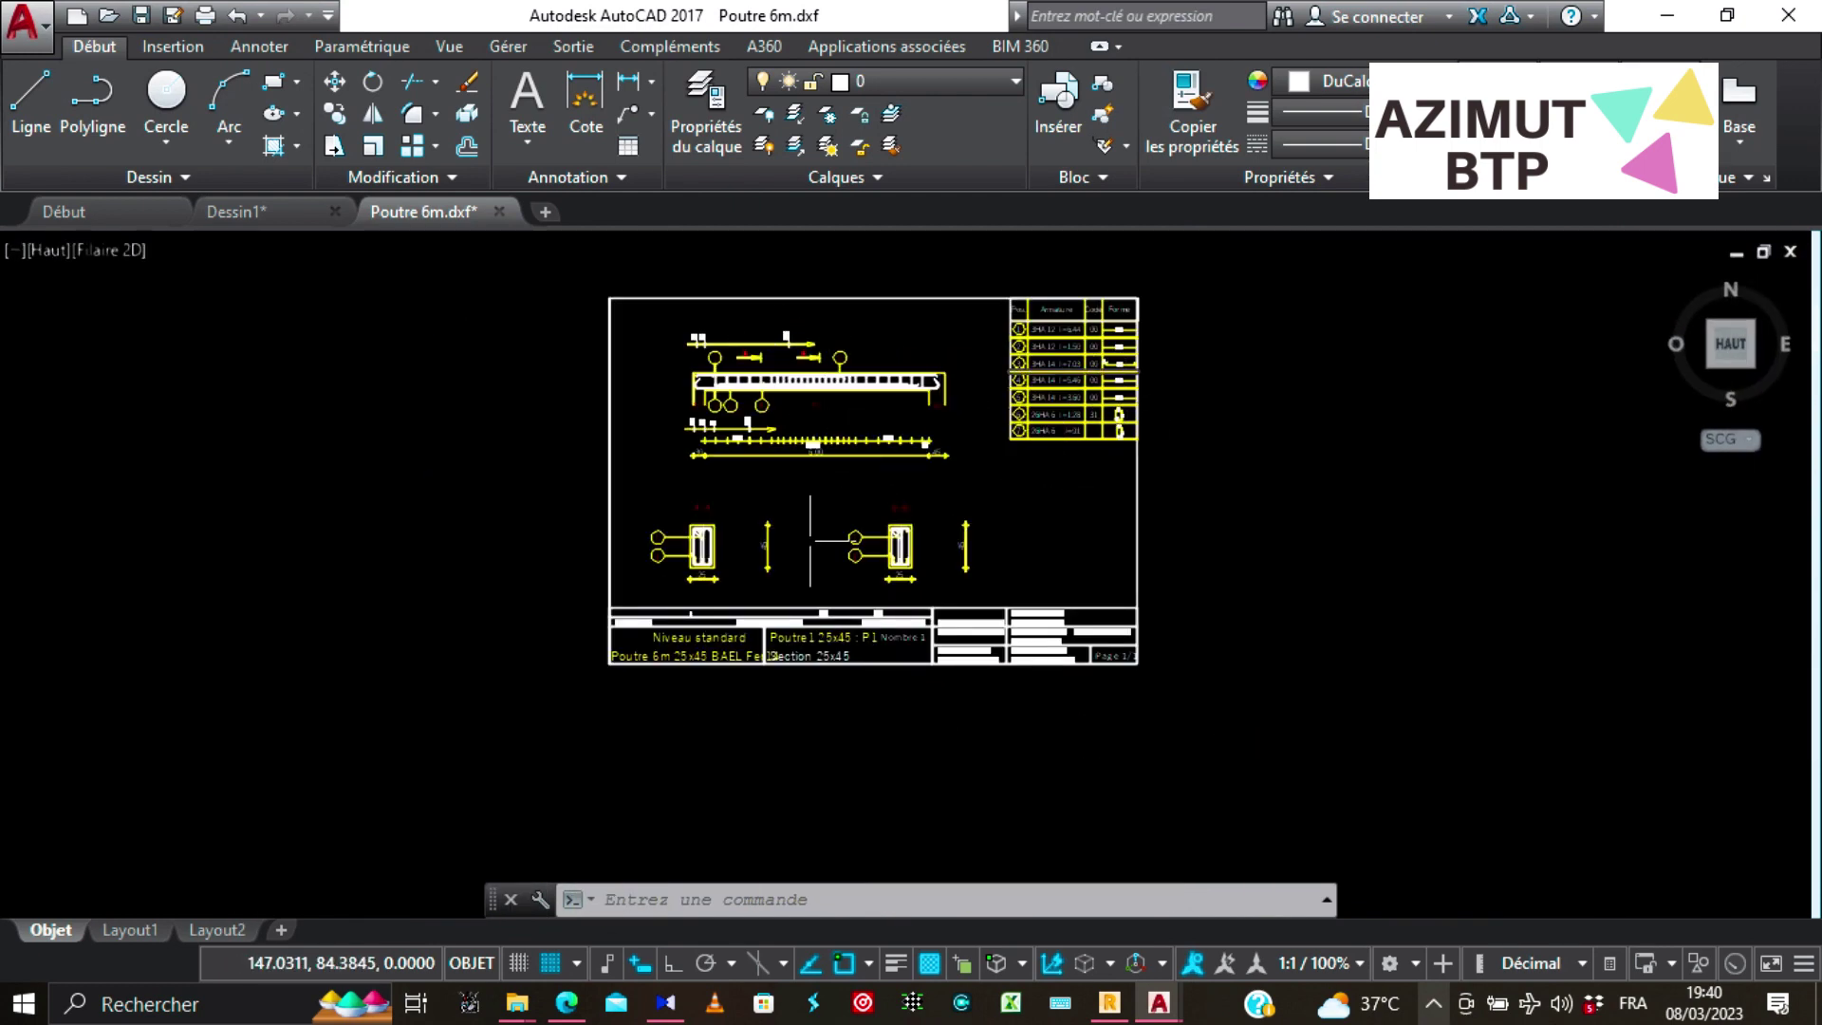
{"action": "scroll", "coordinate": [719, 579], "scroll_direction": "down", "scroll_amount": 2}
{"action": "scroll", "coordinate": [719, 569], "scroll_direction": "up", "scroll_amount": 5}
{"action": "scroll", "coordinate": [549, 395], "scroll_direction": "down", "scroll_amount": 5}
{"action": "left_click", "coordinate": [500, 352]}
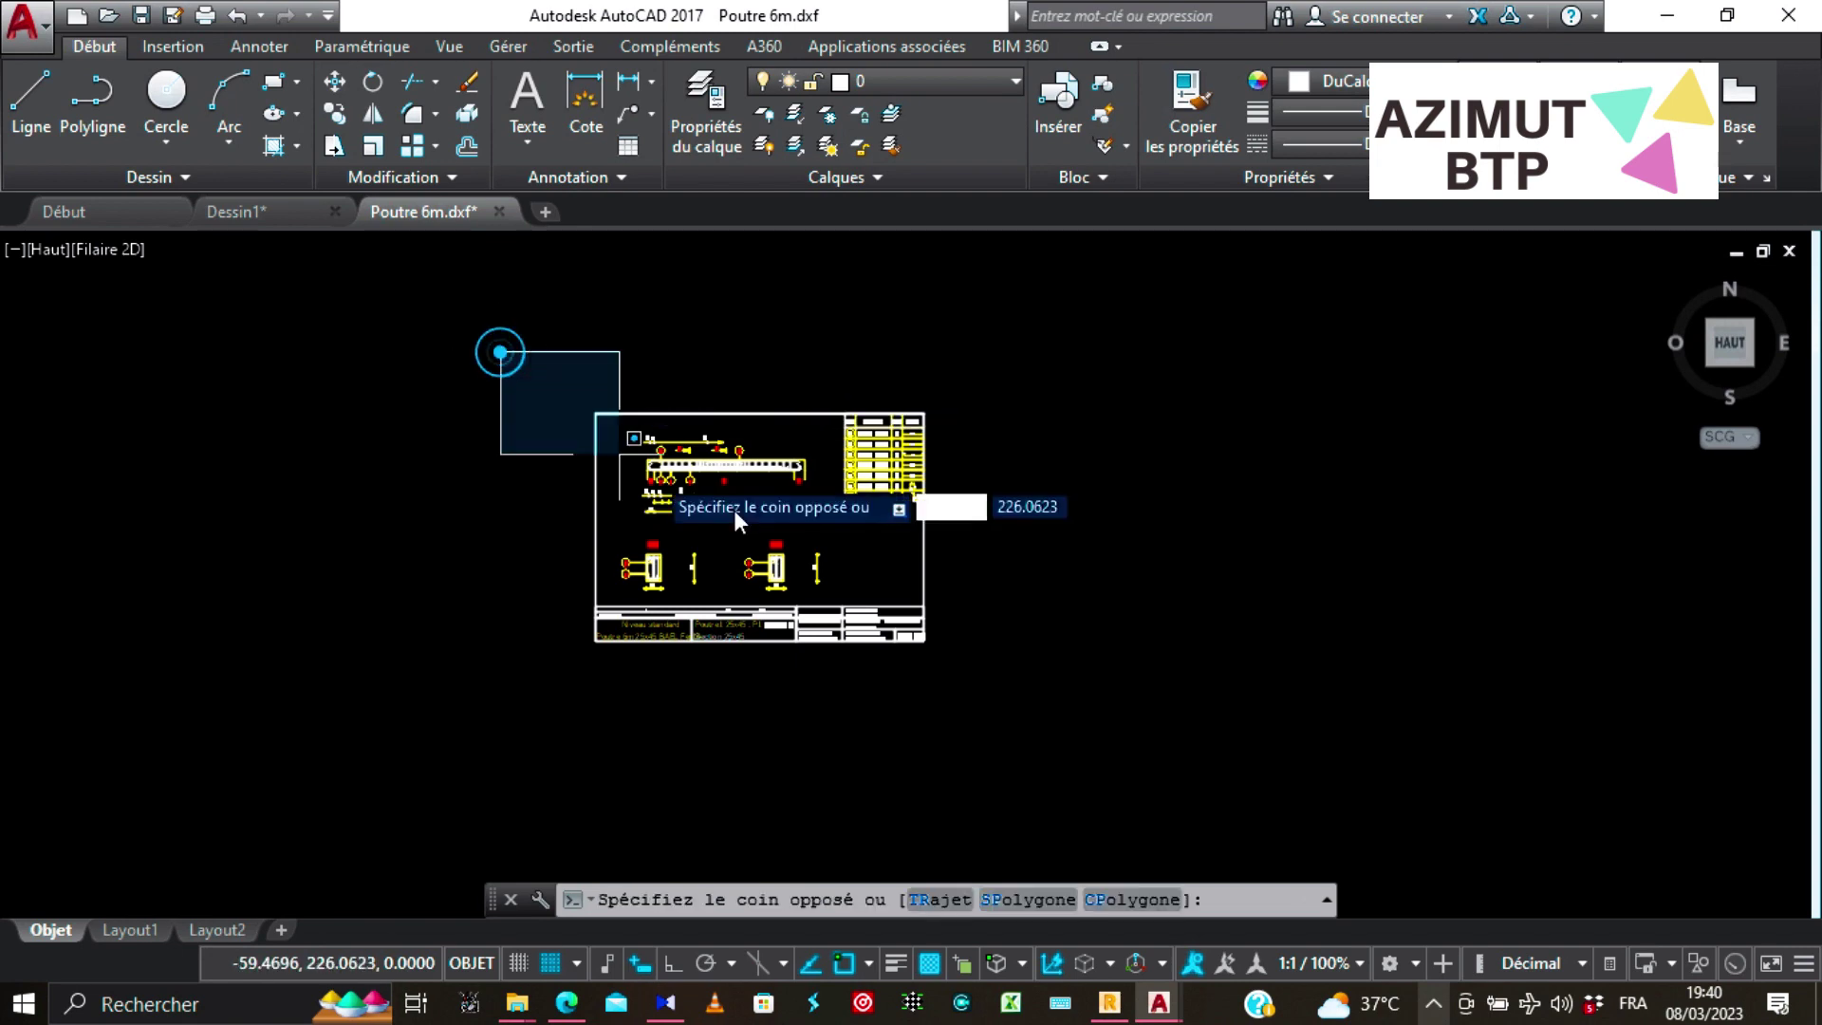
{"action": "left_click", "coordinate": [1269, 764]}
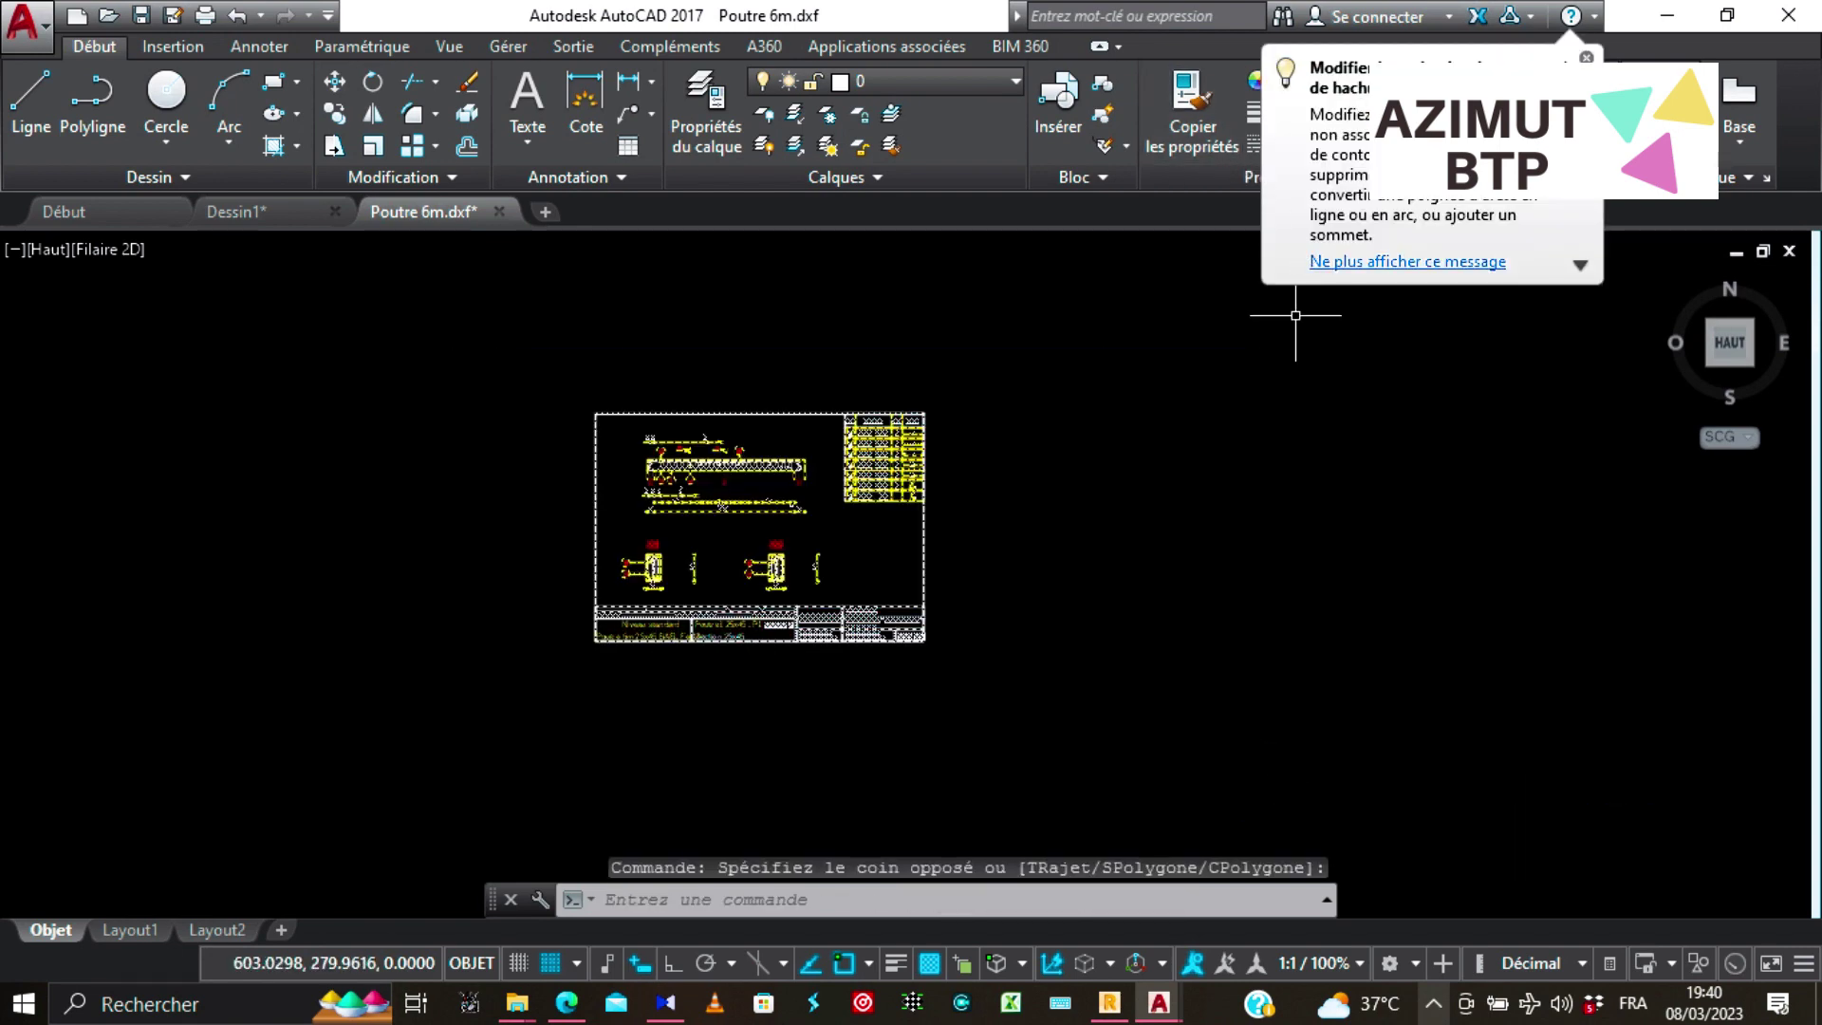
{"action": "left_click", "coordinate": [1324, 81]}
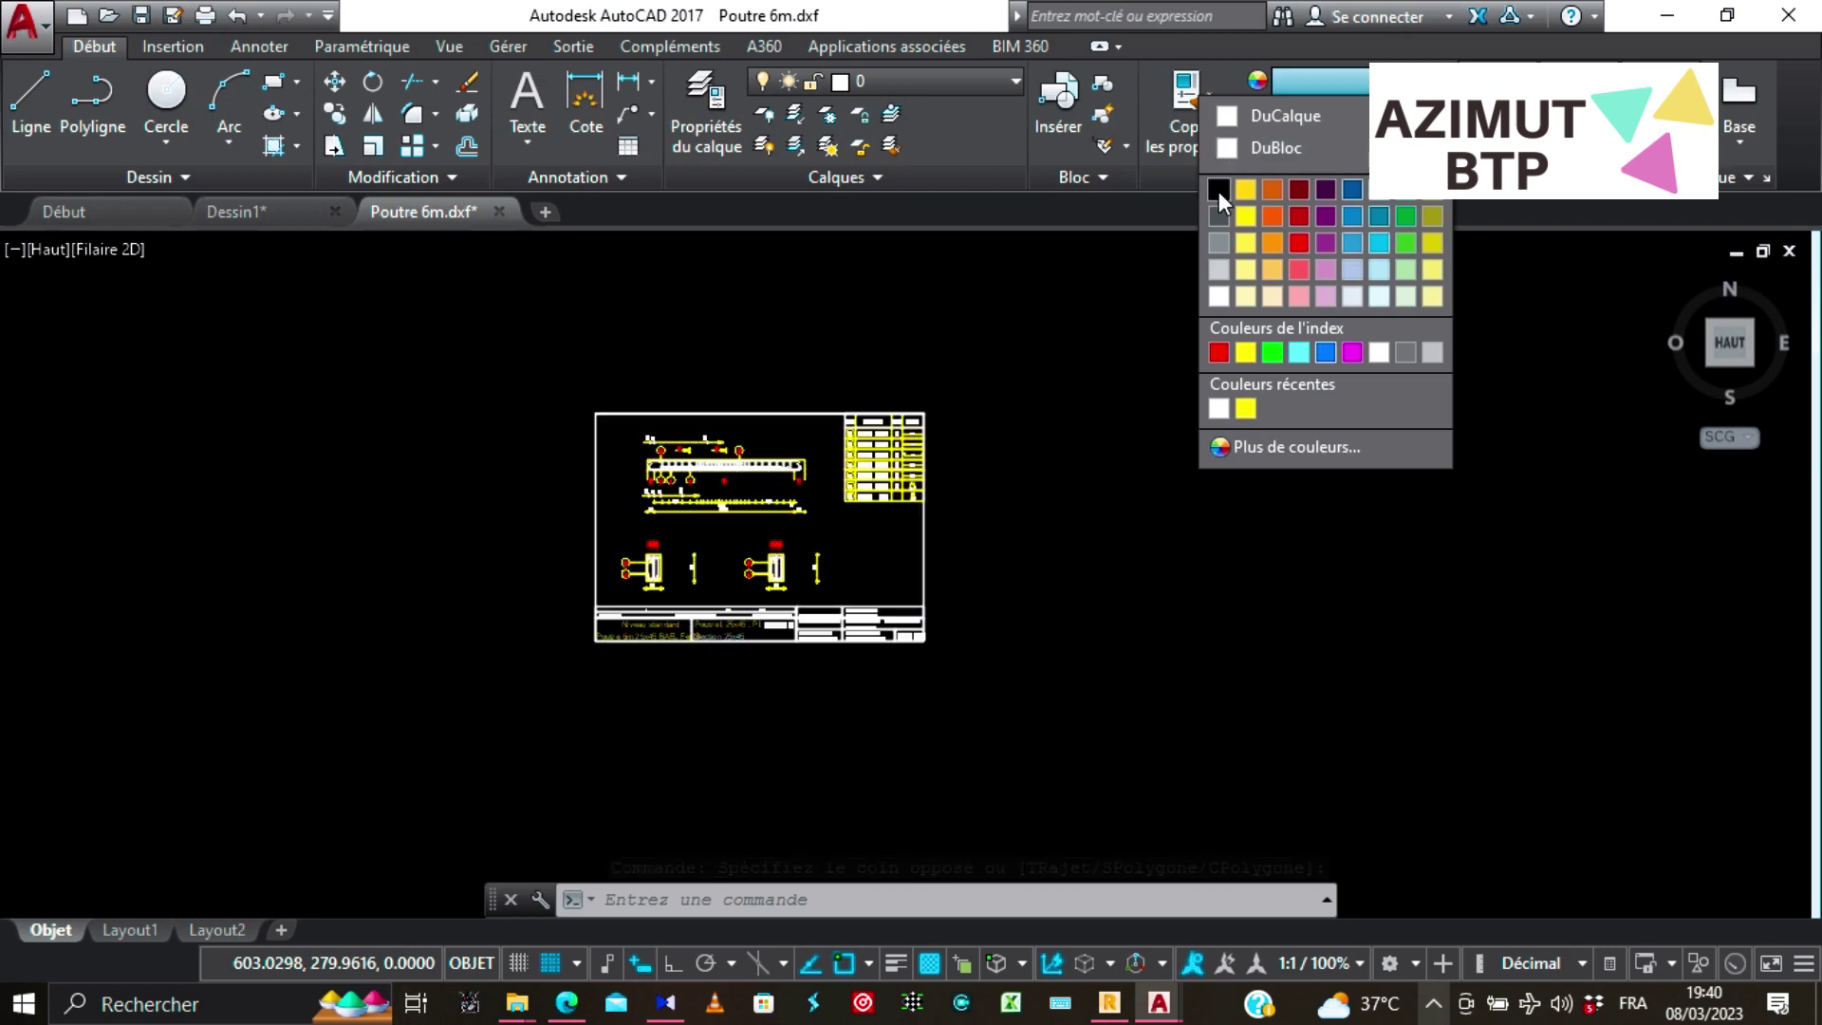
{"action": "left_click", "coordinate": [1279, 123]}
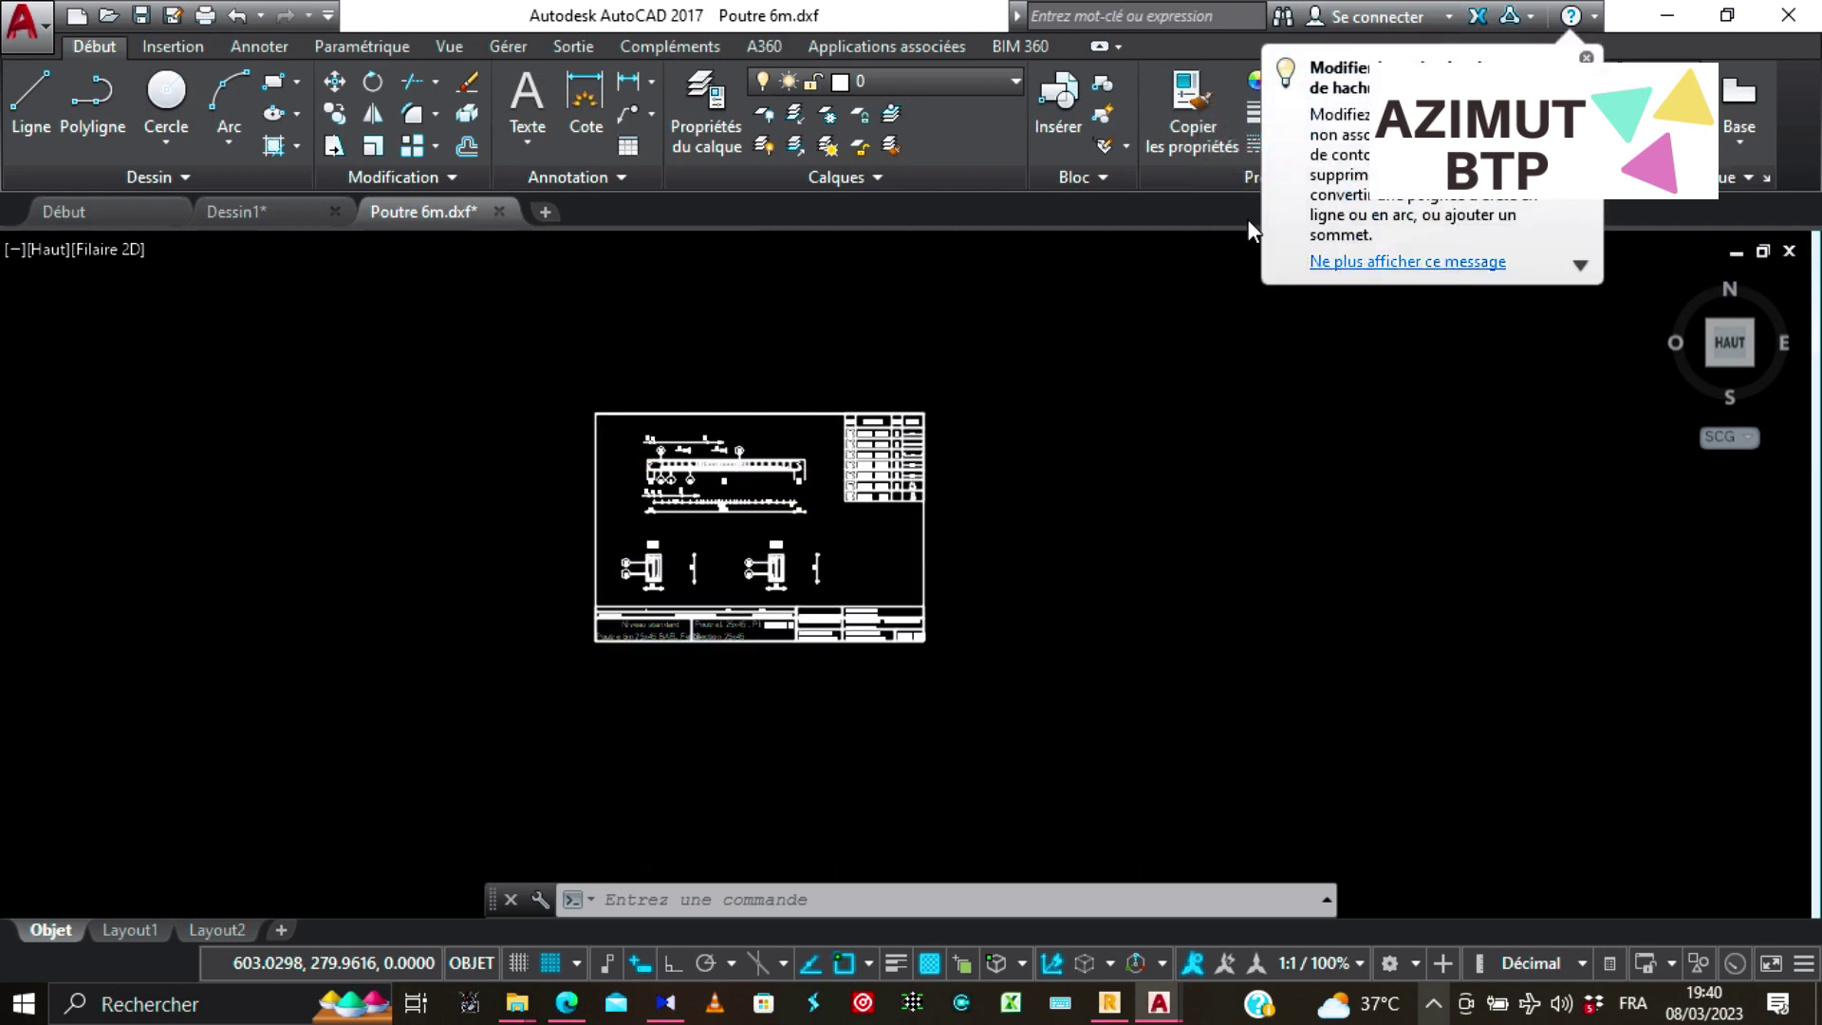
{"action": "left_click", "coordinate": [1118, 489]}
{"action": "key", "text": "Escape"}
{"action": "scroll", "coordinate": [804, 498], "scroll_direction": "up", "scroll_amount": 2}
{"action": "scroll", "coordinate": [801, 488], "scroll_direction": "down", "scroll_amount": 1}
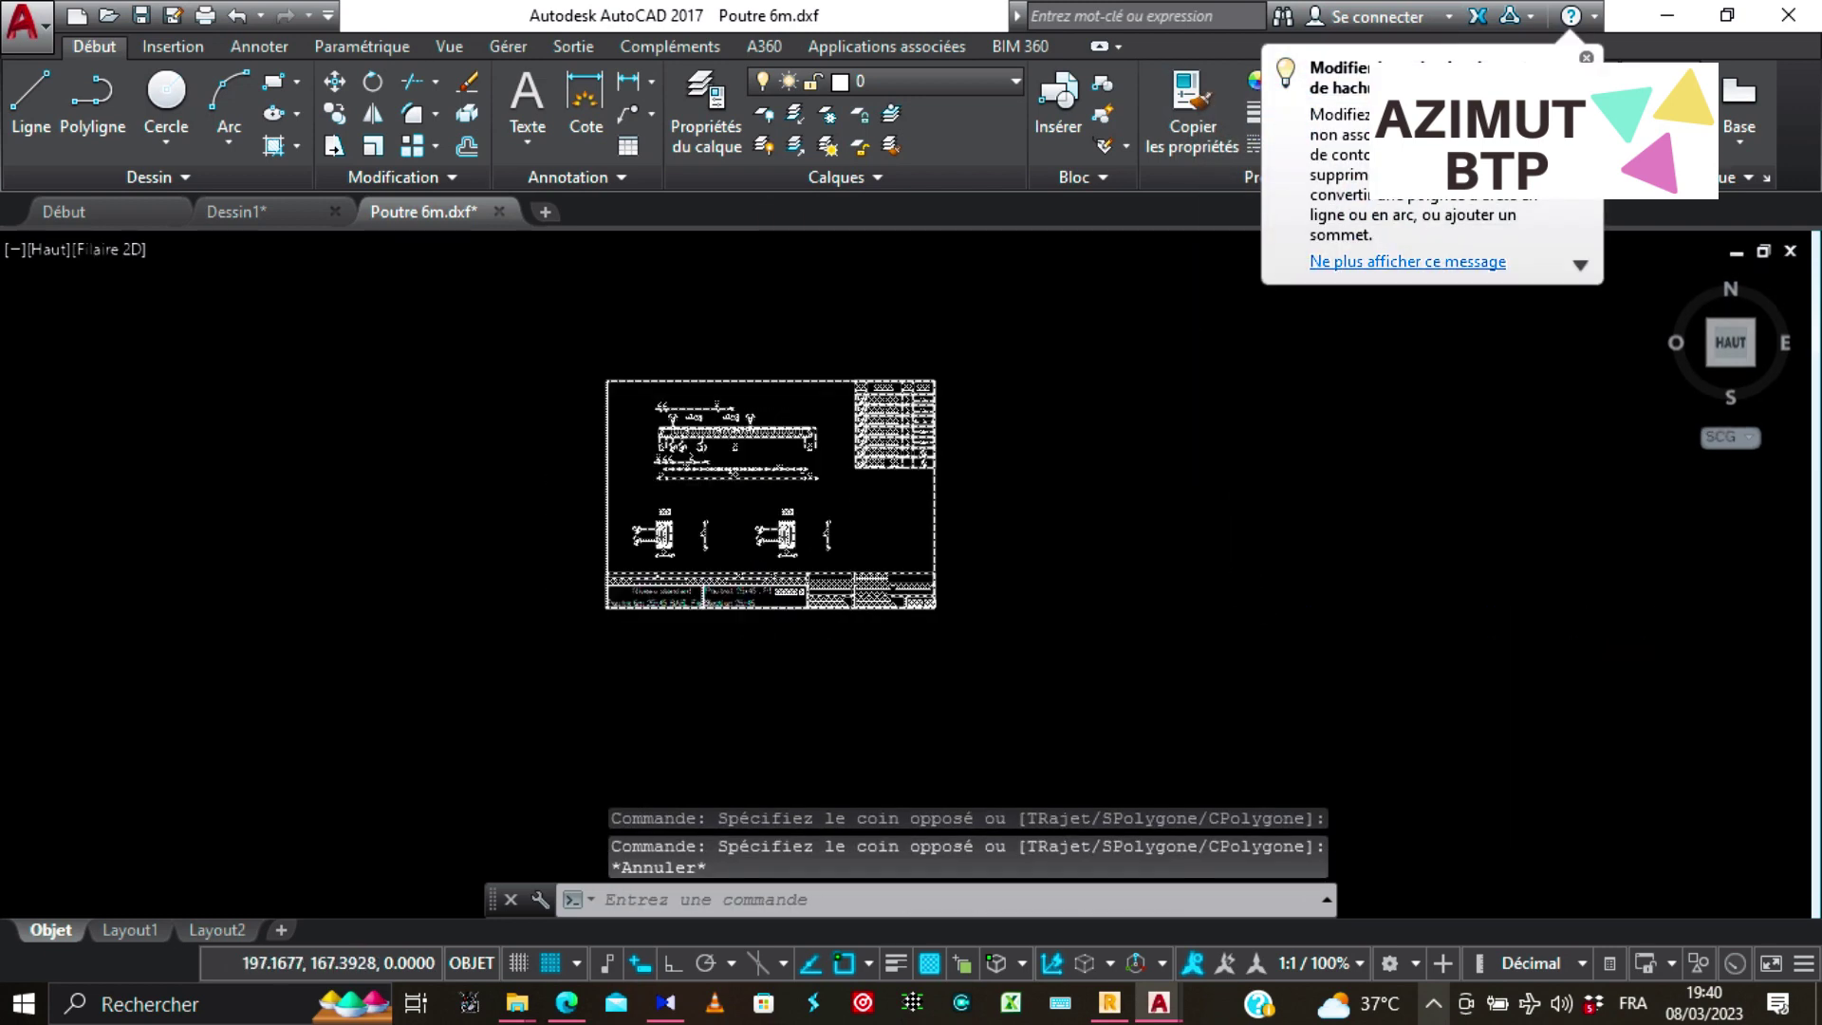
{"action": "scroll", "coordinate": [795, 477], "scroll_direction": "up", "scroll_amount": 2}
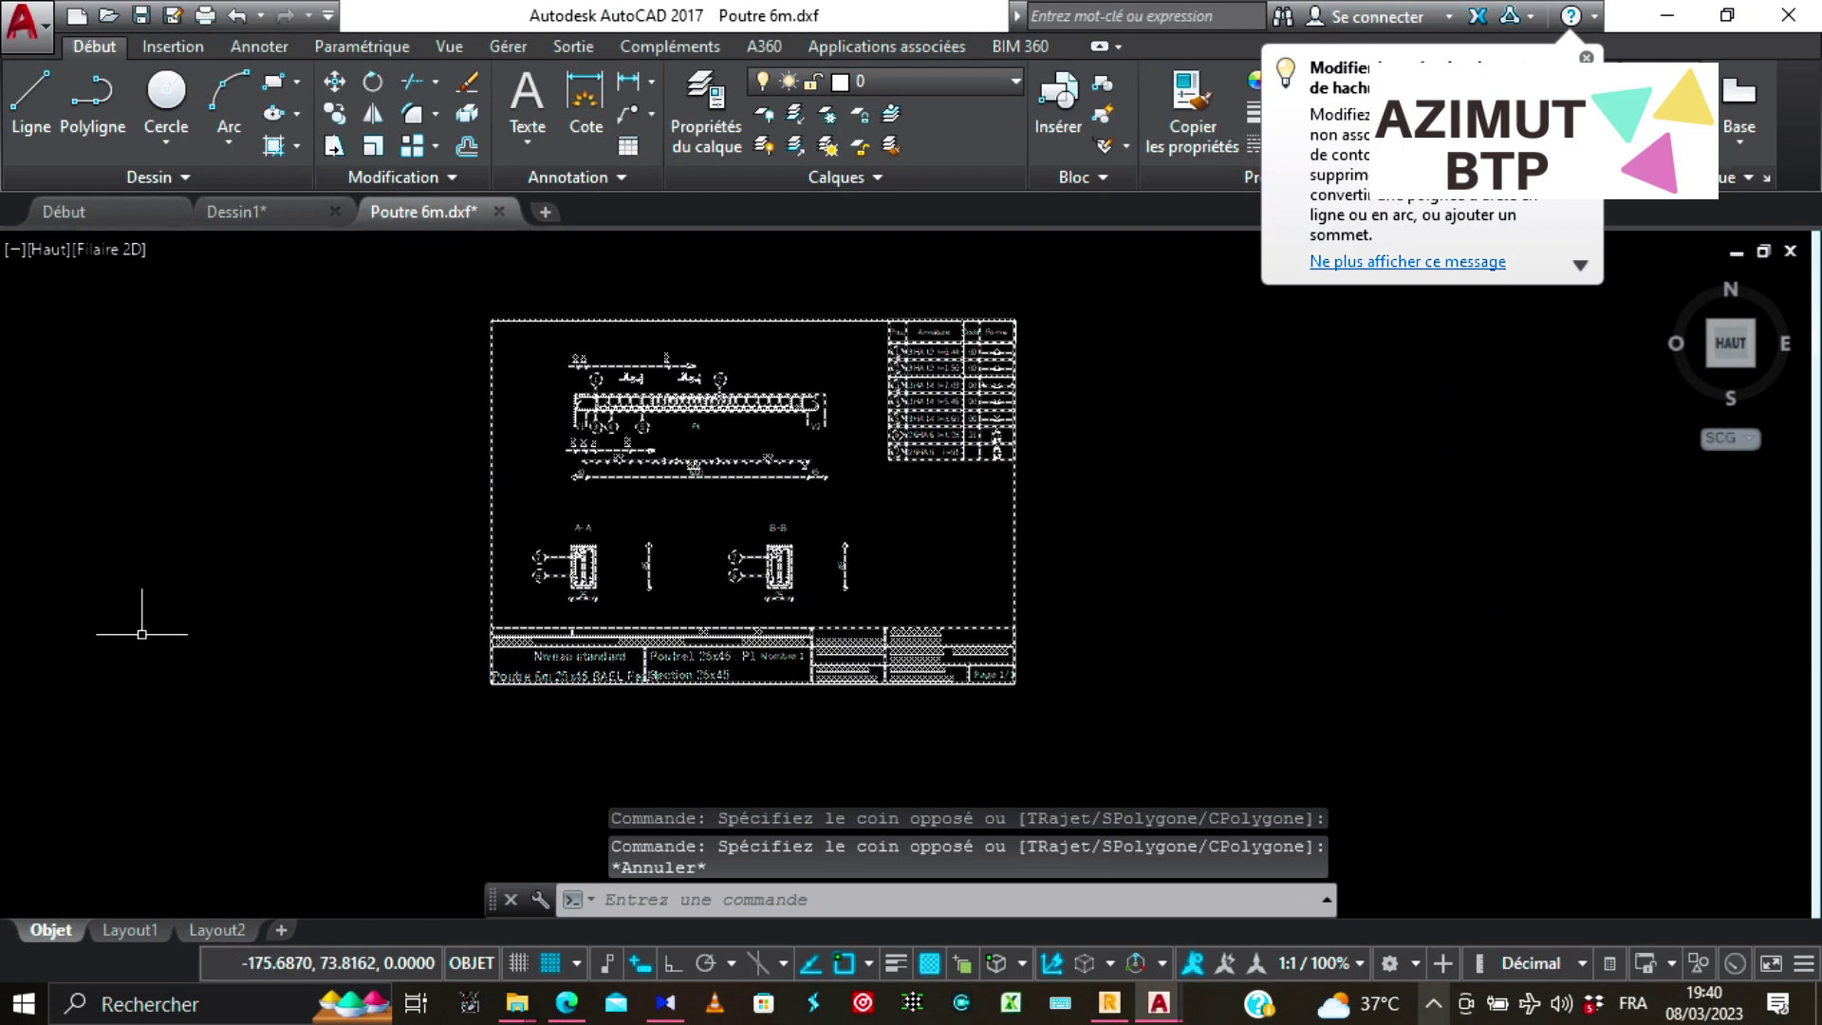
Open Layout1 and check how the beam drawing appears on the paper sheet.
{"action": "left_click", "coordinate": [129, 928]}
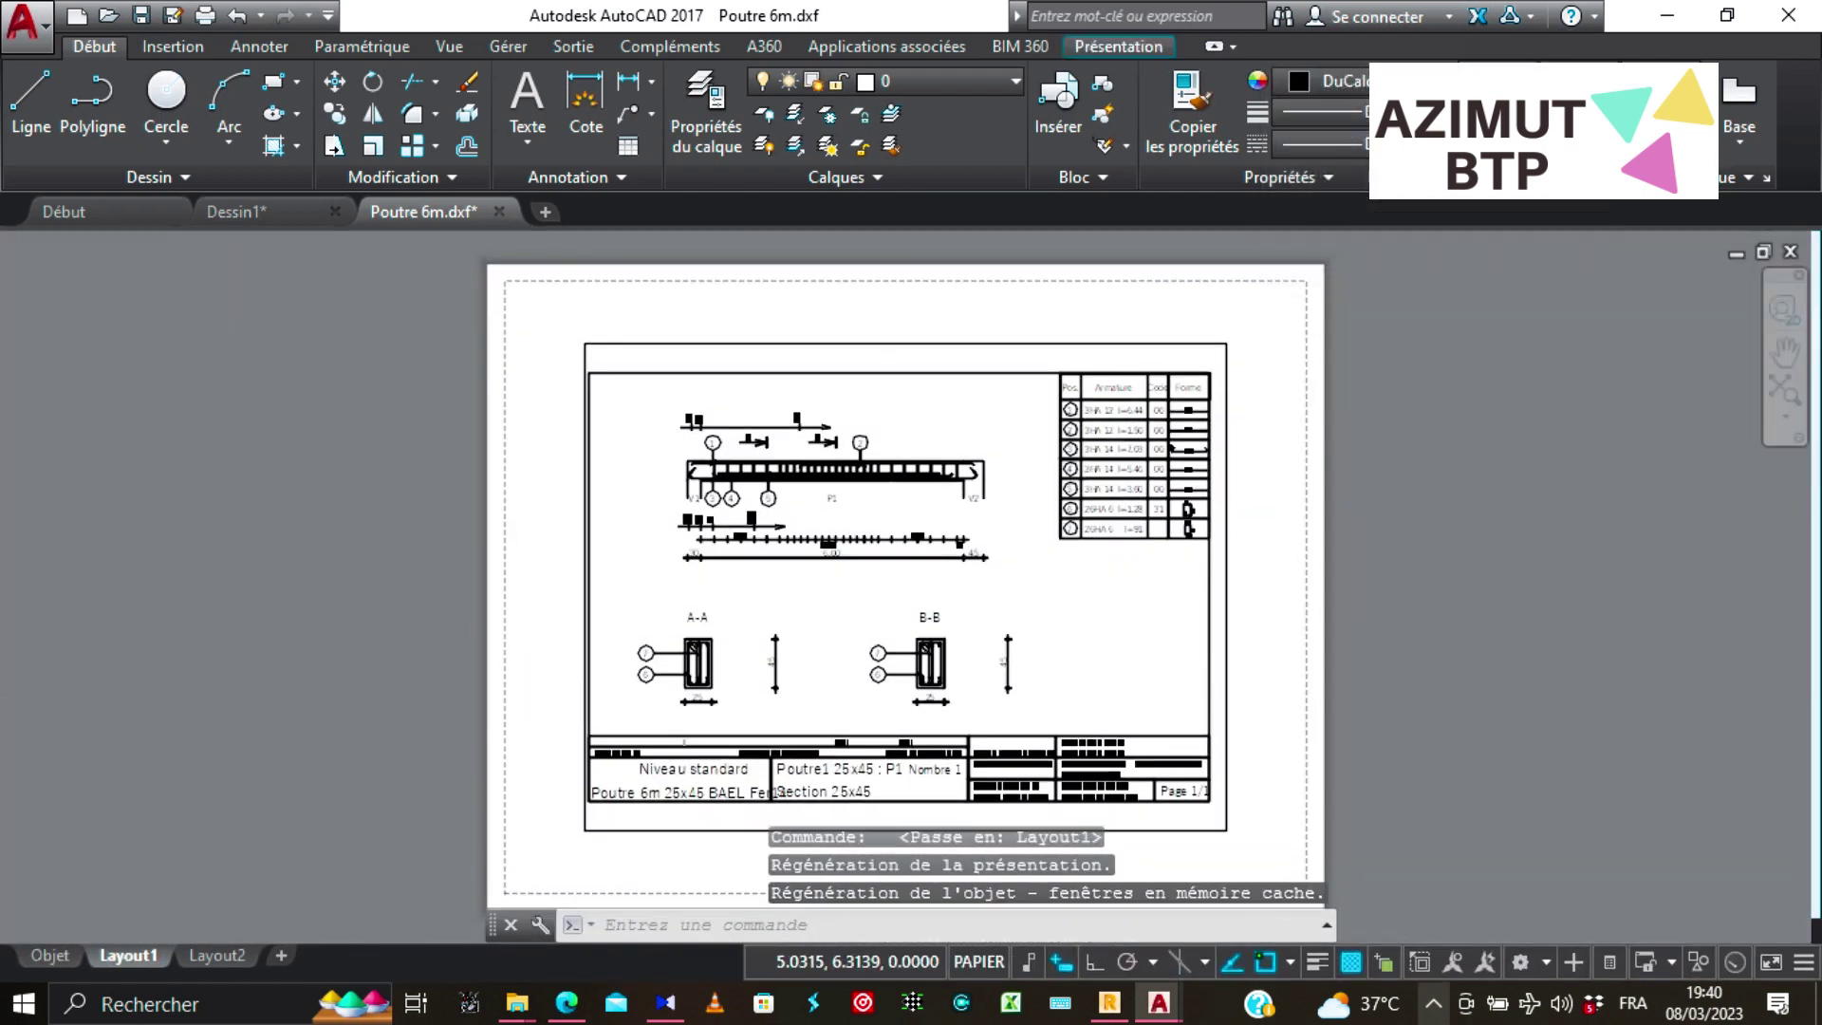
{"action": "scroll", "coordinate": [746, 494], "scroll_direction": "up", "scroll_amount": 3}
{"action": "scroll", "coordinate": [765, 498], "scroll_direction": "down", "scroll_amount": 2}
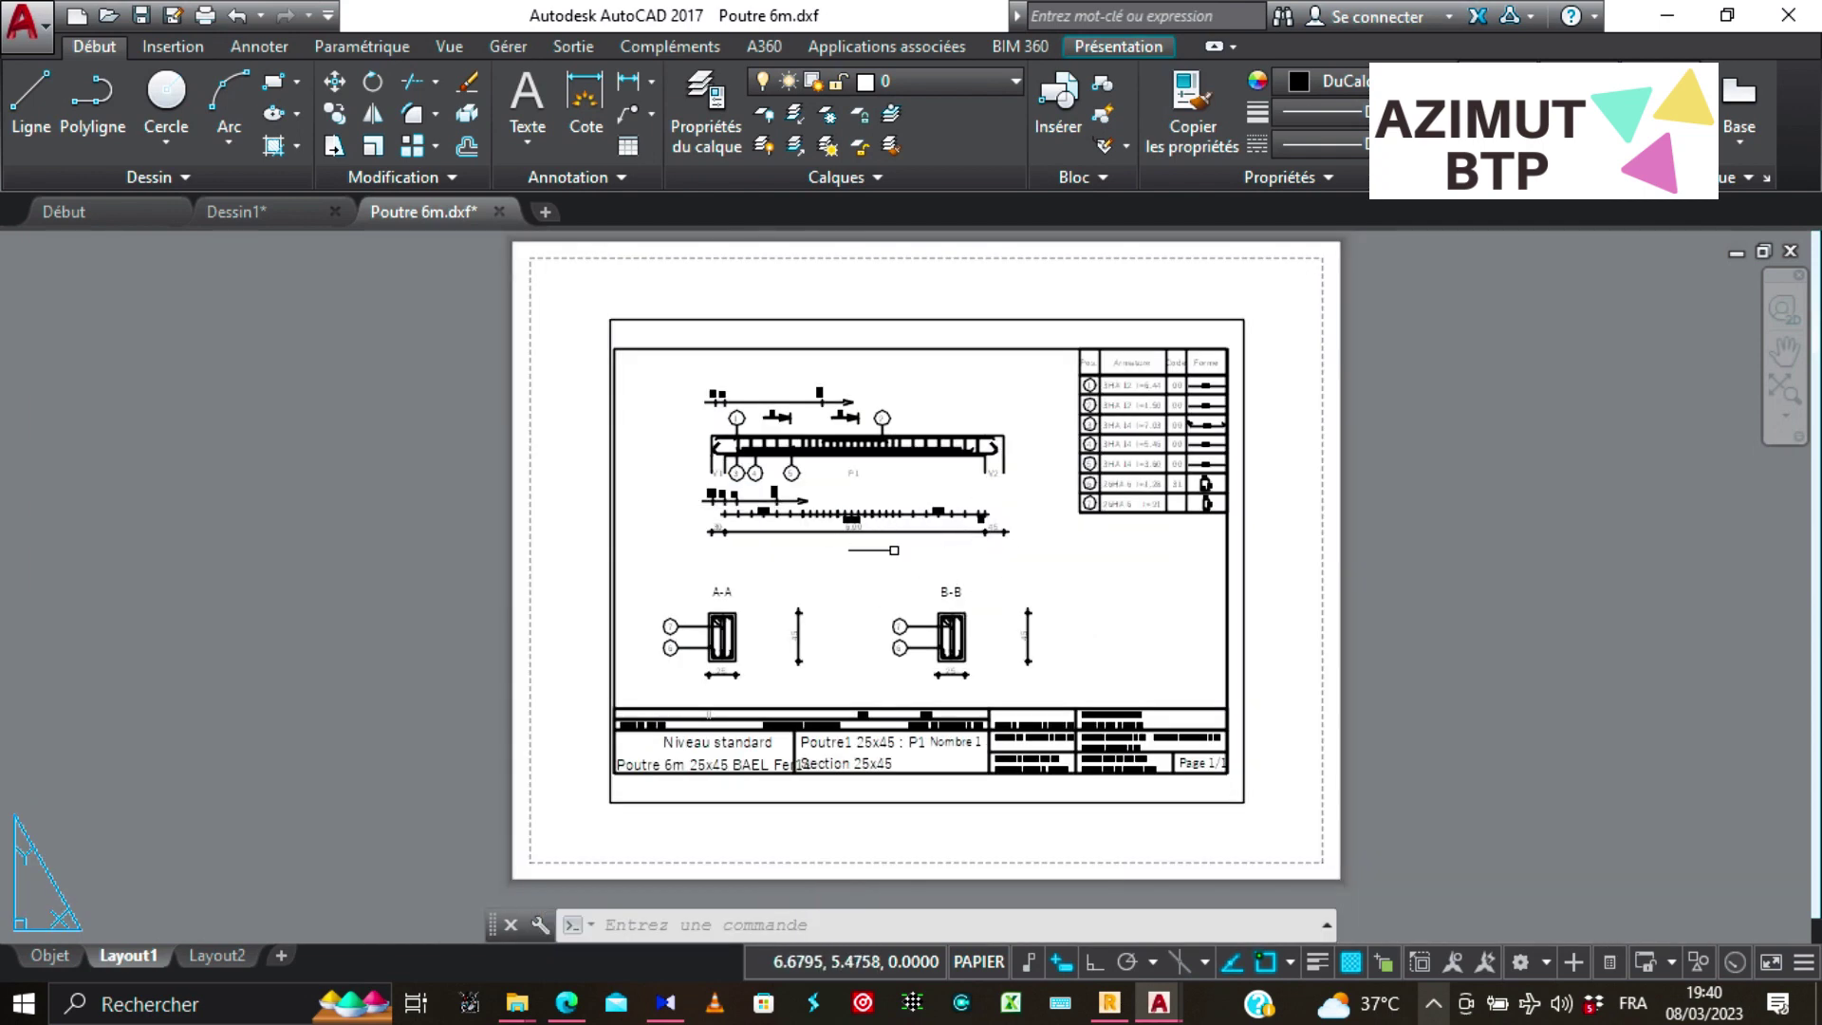
{"action": "scroll", "coordinate": [759, 485], "scroll_direction": "down", "scroll_amount": 2}
{"action": "scroll", "coordinate": [772, 521], "scroll_direction": "up", "scroll_amount": 2}
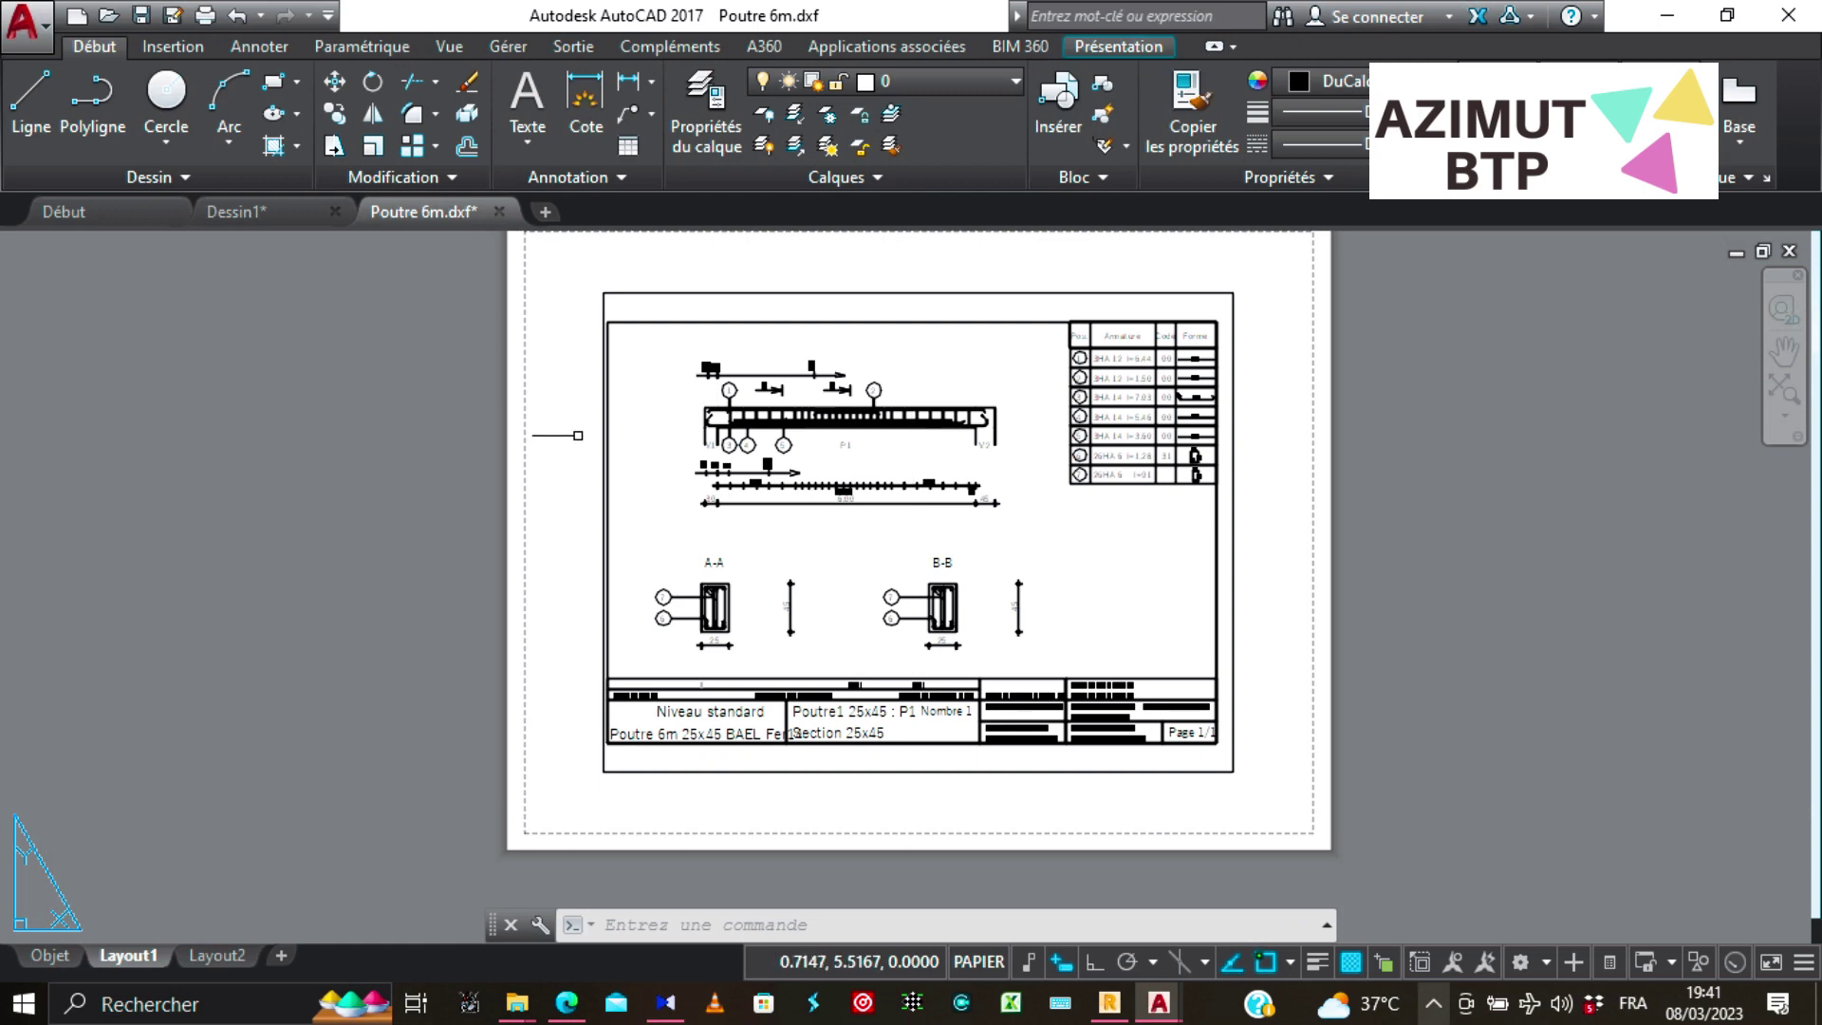
{"action": "scroll", "coordinate": [578, 436], "scroll_direction": "down", "scroll_amount": 2}
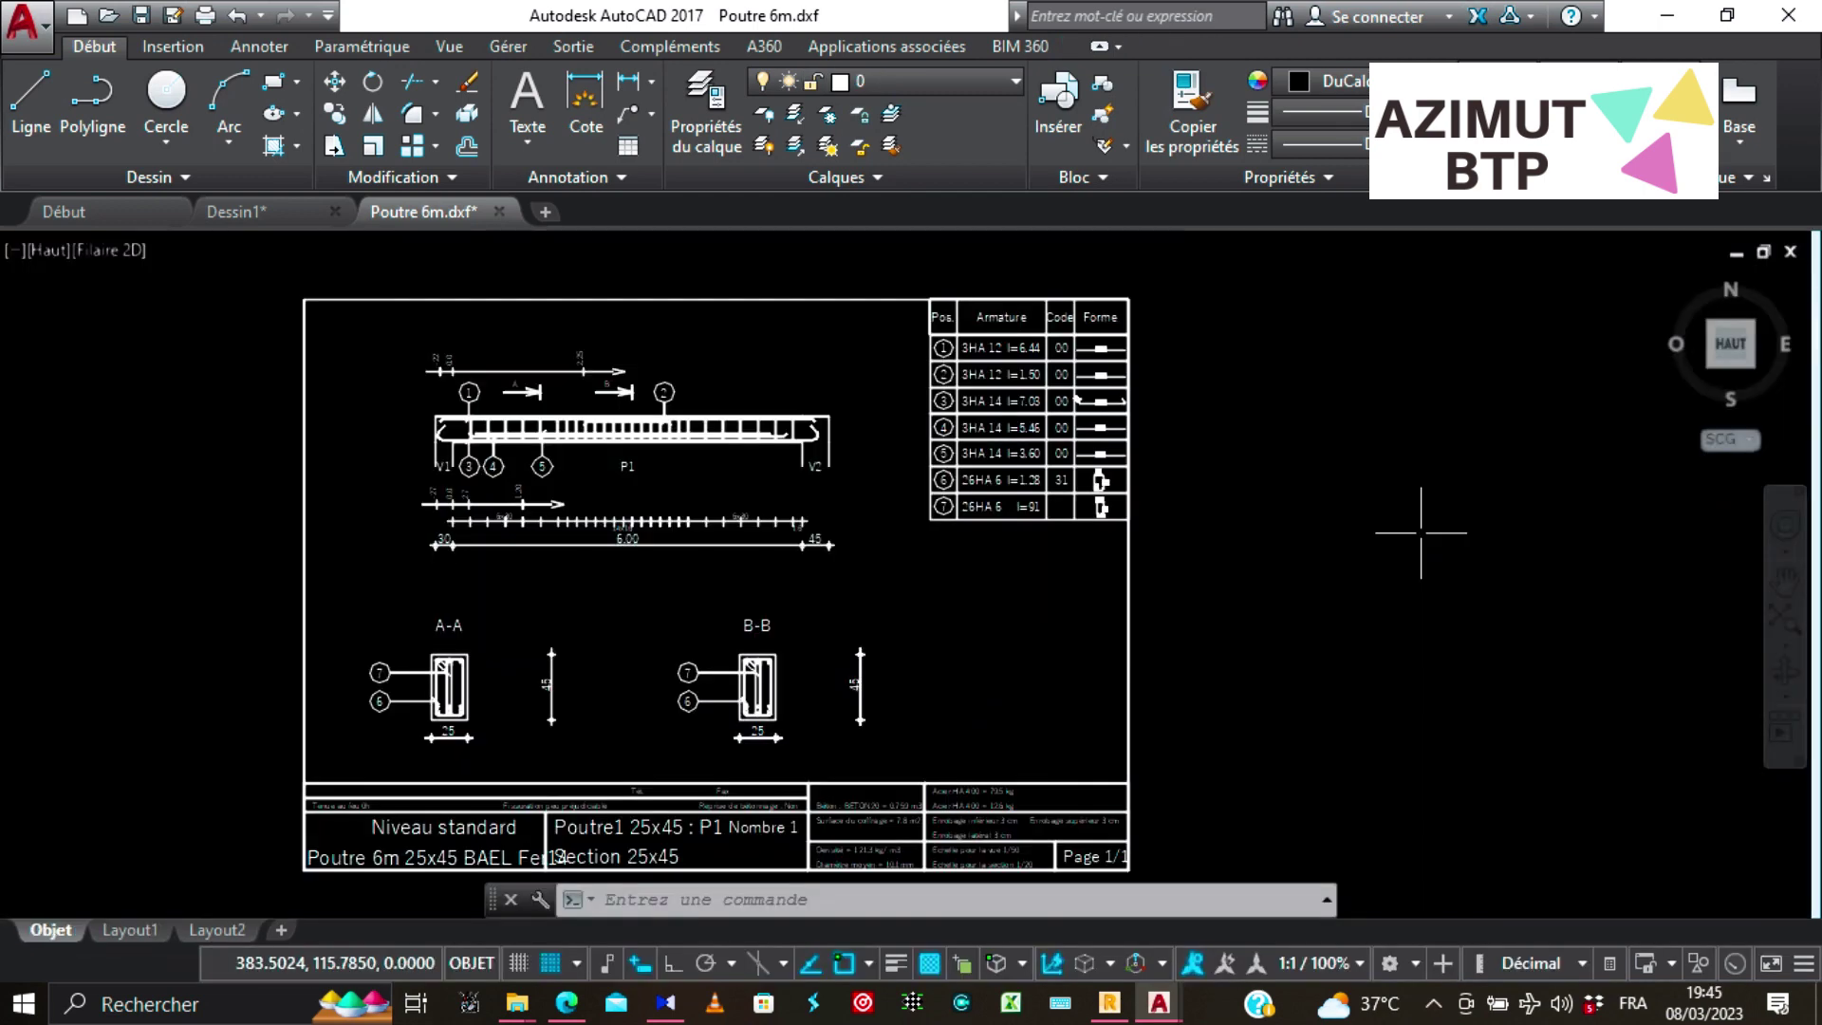
Examine the reinforcement table in model space: bar positions, lengths, codes and shapes, against the overall sheet.
{"action": "scroll", "coordinate": [994, 389], "scroll_direction": "up", "scroll_amount": 3}
{"action": "scroll", "coordinate": [814, 490], "scroll_direction": "down", "scroll_amount": 2}
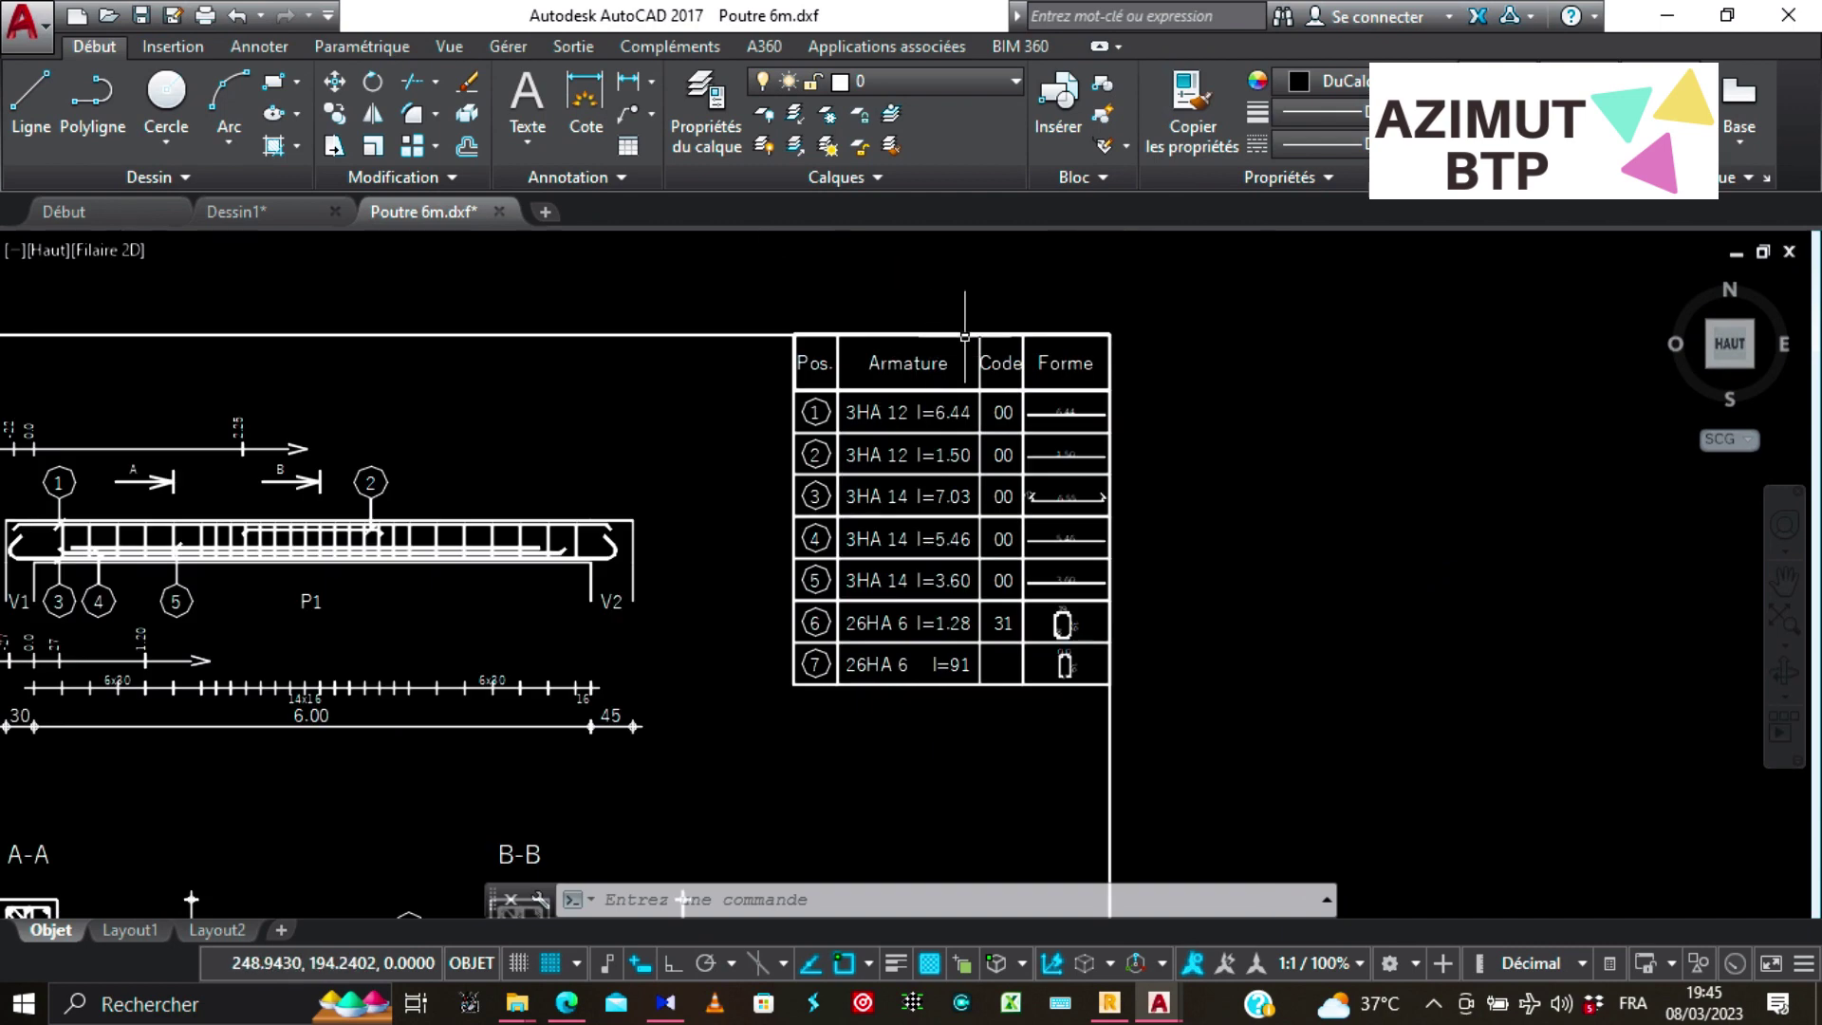
{"action": "scroll", "coordinate": [1168, 403], "scroll_direction": "up", "scroll_amount": 5}
{"action": "scroll", "coordinate": [989, 447], "scroll_direction": "down", "scroll_amount": 2}
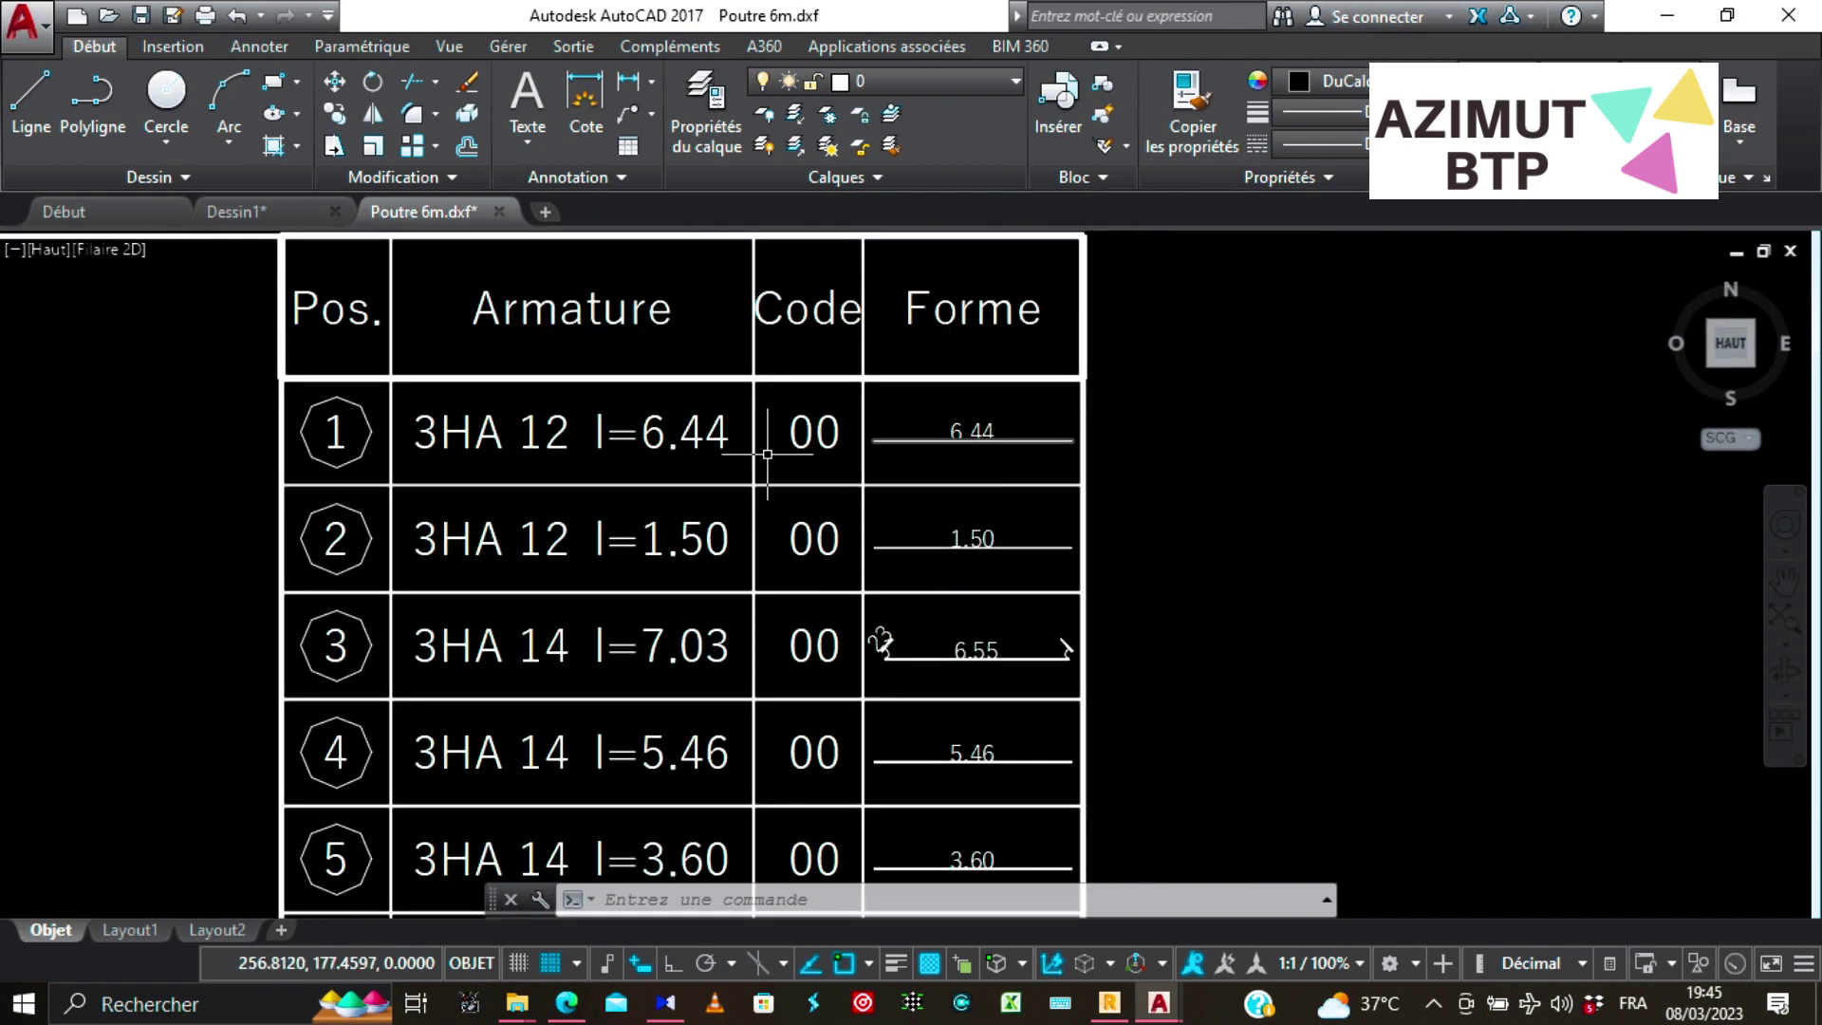
{"action": "scroll", "coordinate": [1226, 363], "scroll_direction": "down", "scroll_amount": 3}
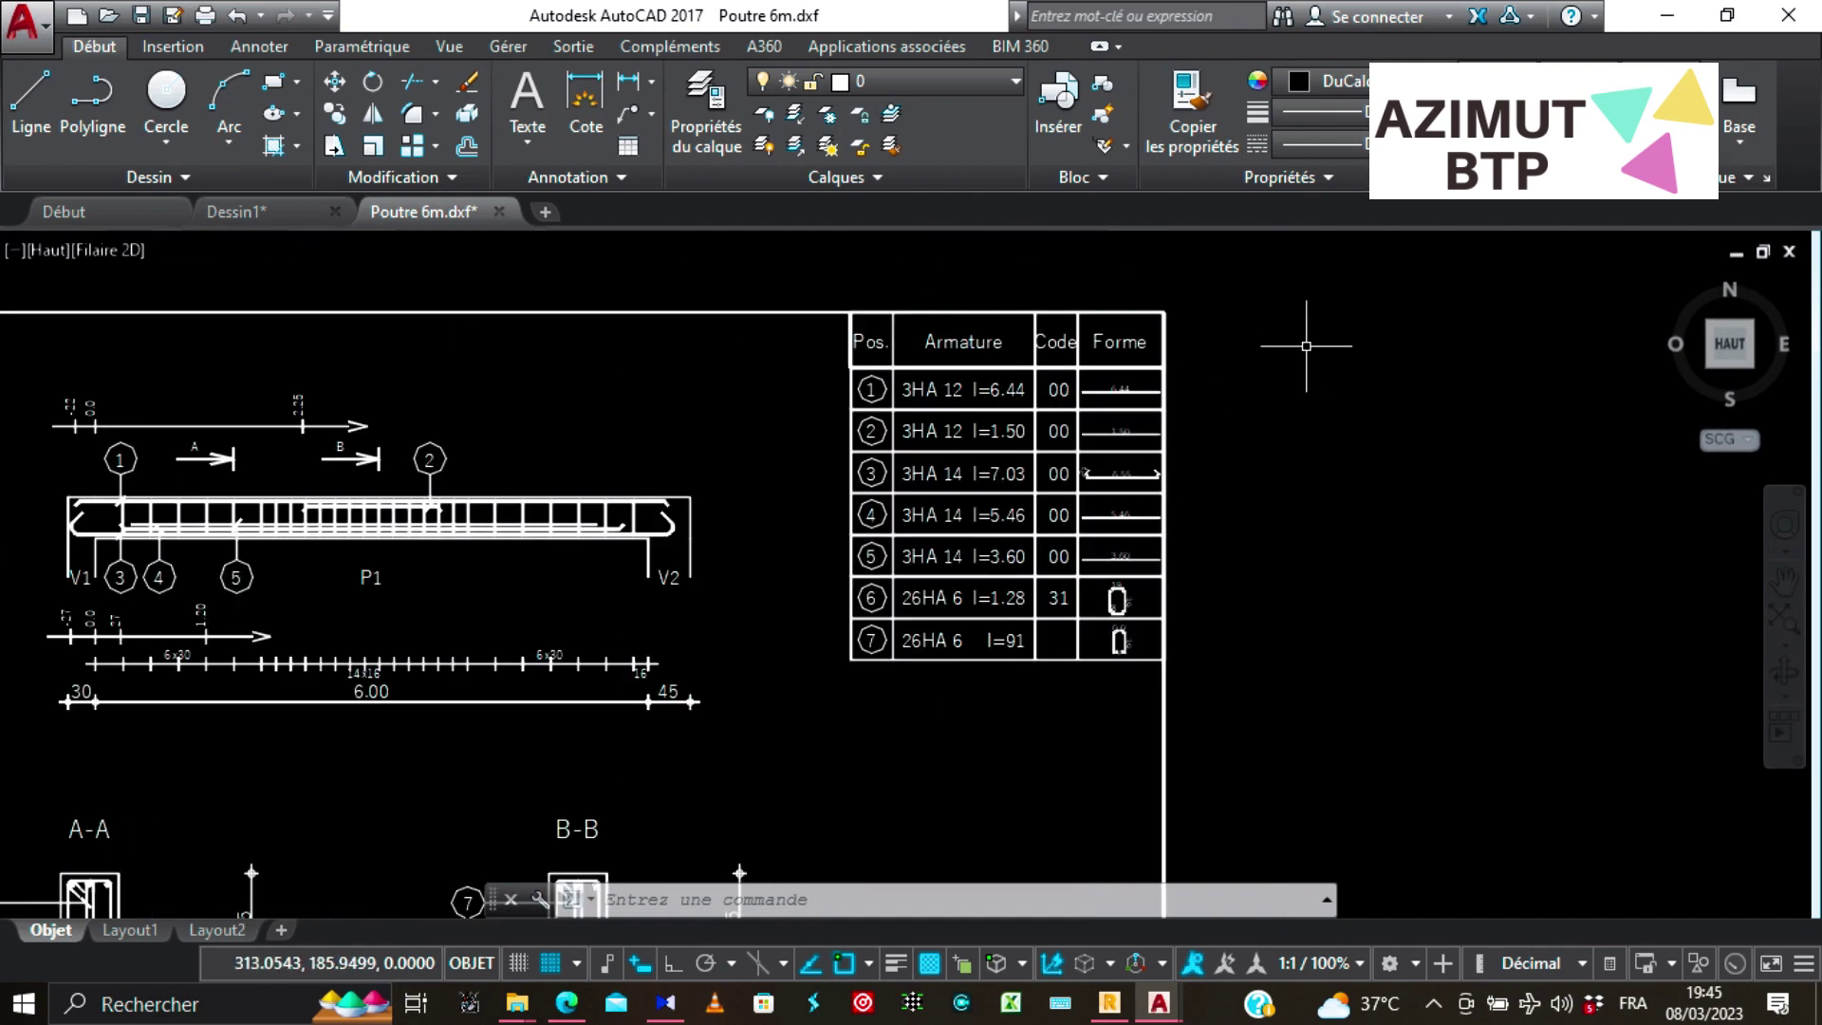
{"action": "scroll", "coordinate": [1306, 346], "scroll_direction": "down", "scroll_amount": 4}
{"action": "scroll", "coordinate": [873, 409], "scroll_direction": "up", "scroll_amount": 2}
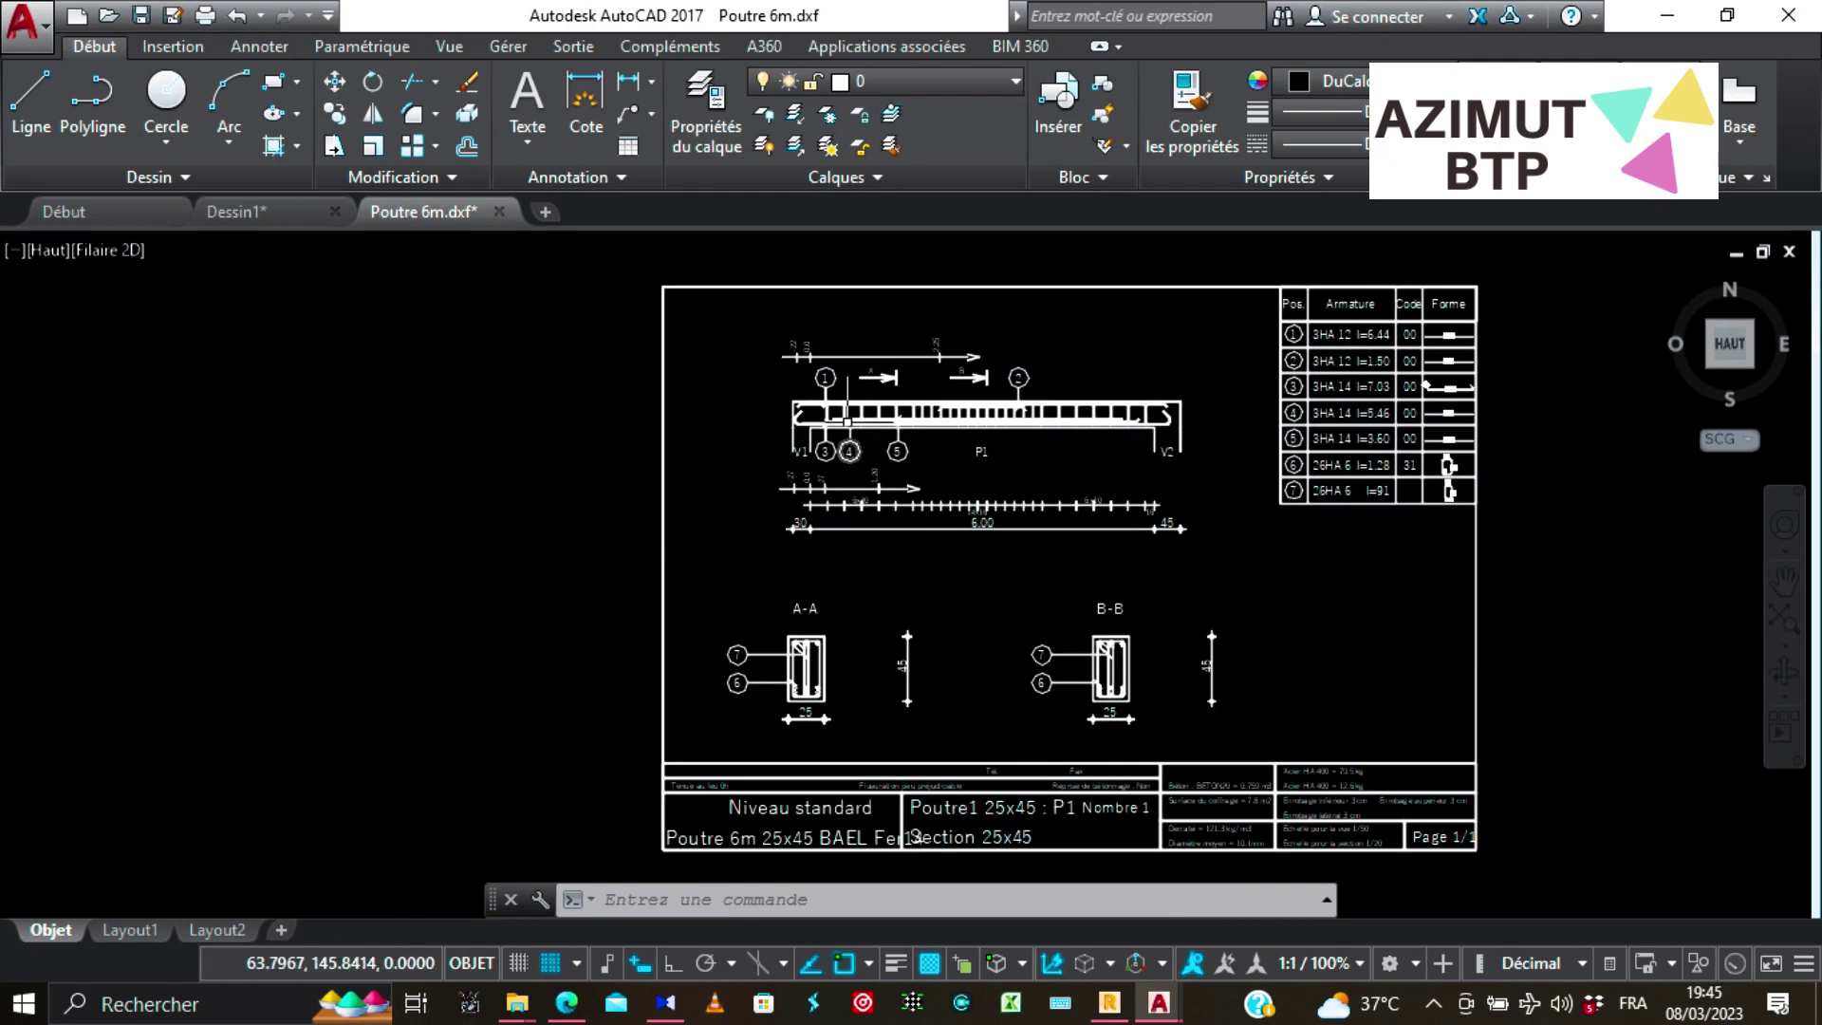
{"action": "scroll", "coordinate": [847, 421], "scroll_direction": "up", "scroll_amount": 2}
{"action": "scroll", "coordinate": [598, 389], "scroll_direction": "down", "scroll_amount": 2}
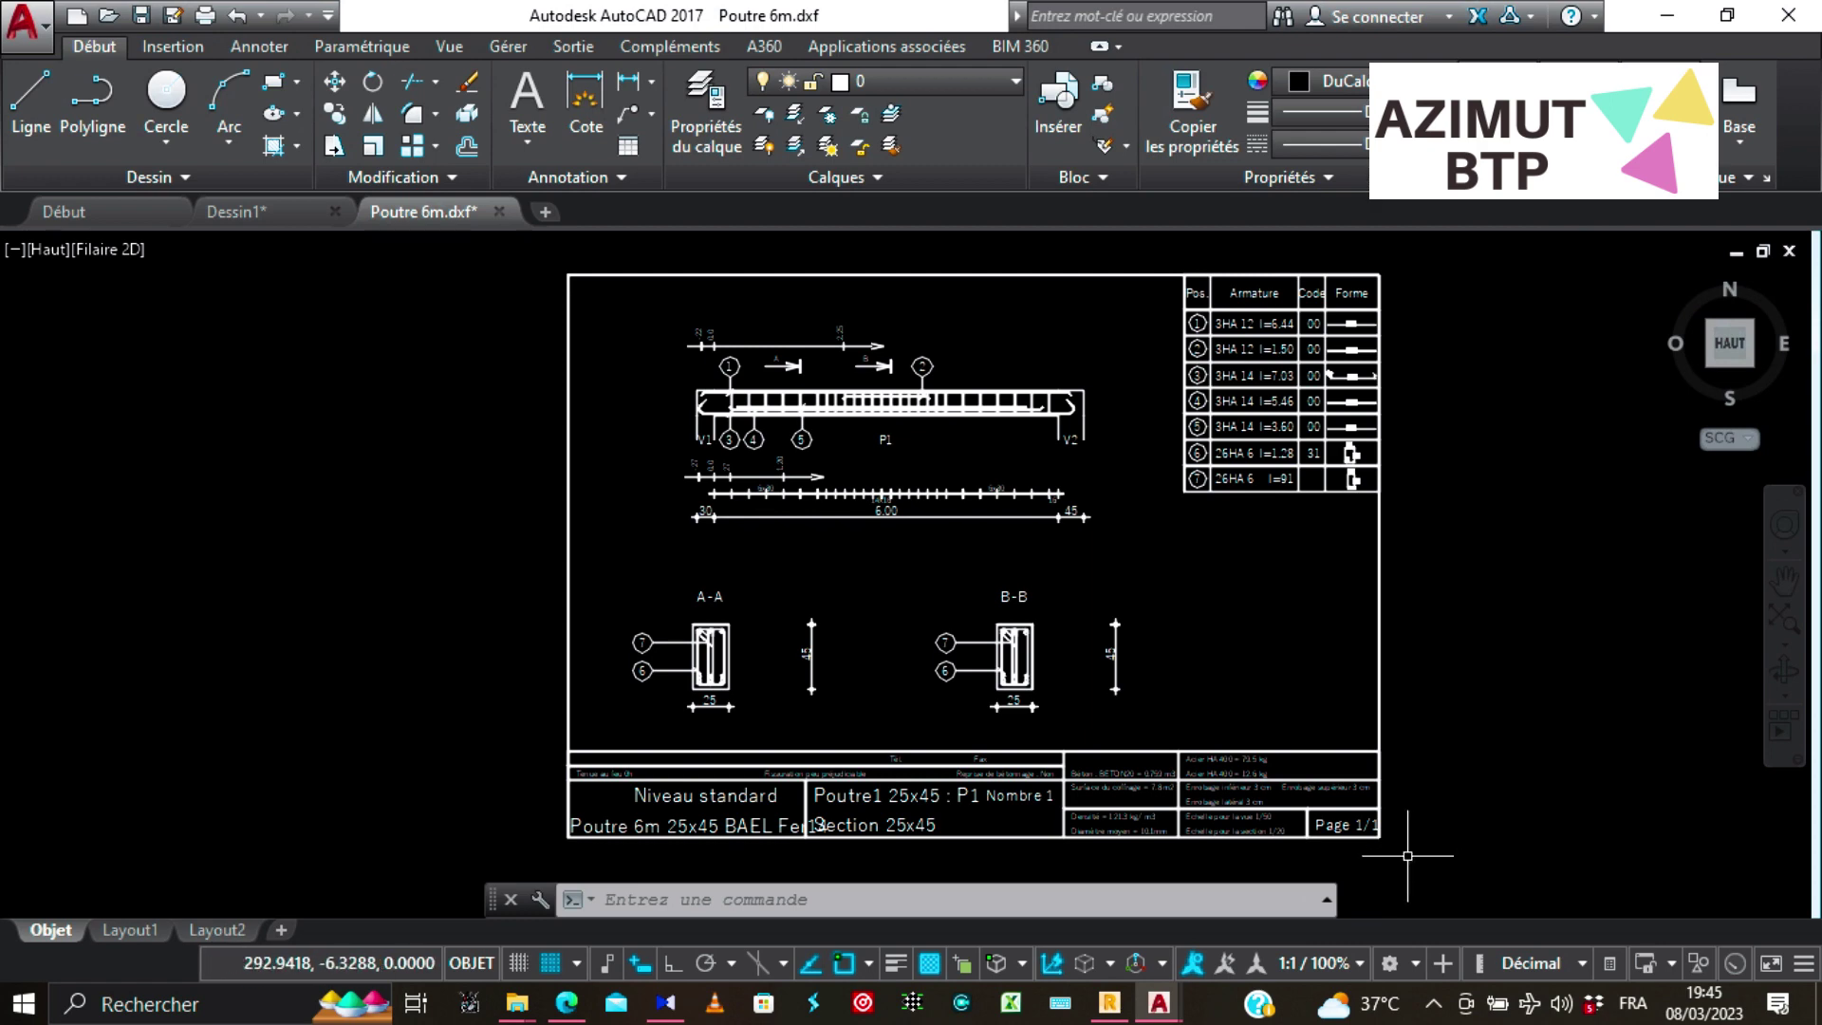
{"action": "scroll", "coordinate": [1375, 277], "scroll_direction": "up", "scroll_amount": 4}
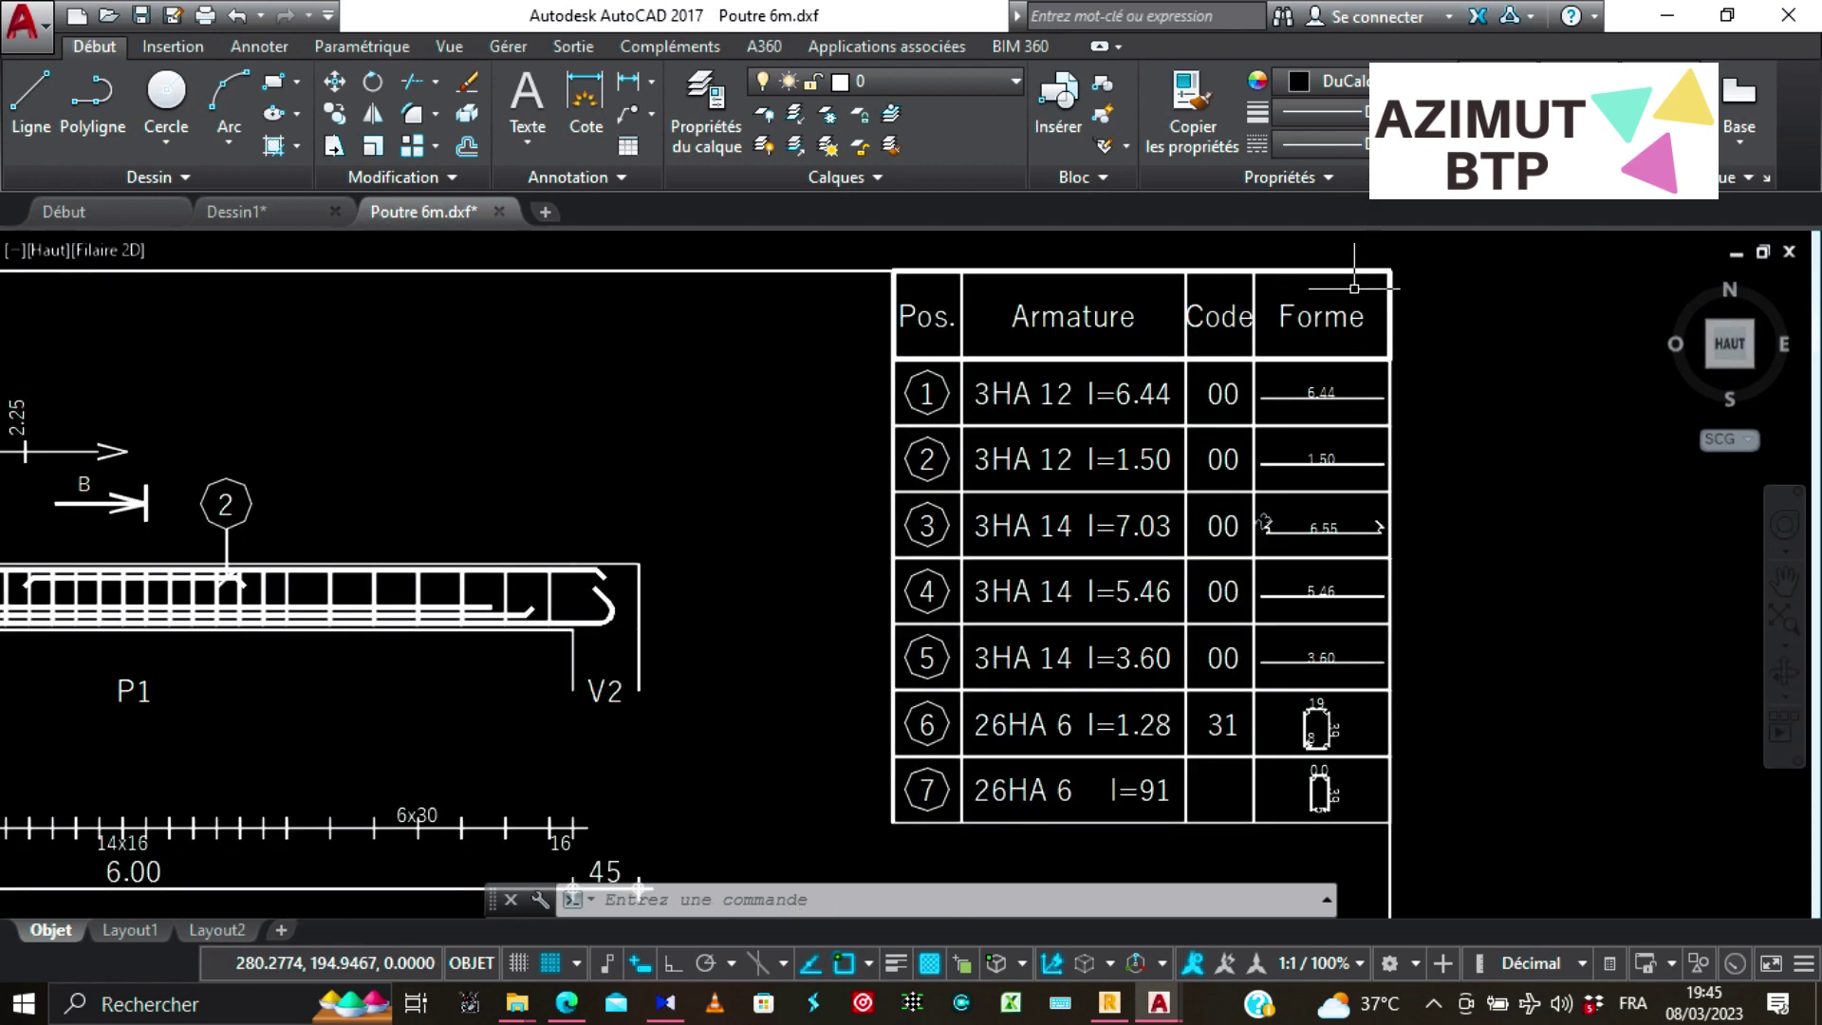
{"action": "scroll", "coordinate": [1175, 359], "scroll_direction": "down", "scroll_amount": 2}
{"action": "scroll", "coordinate": [1034, 289], "scroll_direction": "down", "scroll_amount": 2}
Inspect the bars in the beam elevation, selecting bar 3's hook at support V1, and review the complete sheet.
{"action": "scroll", "coordinate": [579, 380], "scroll_direction": "up", "scroll_amount": 3}
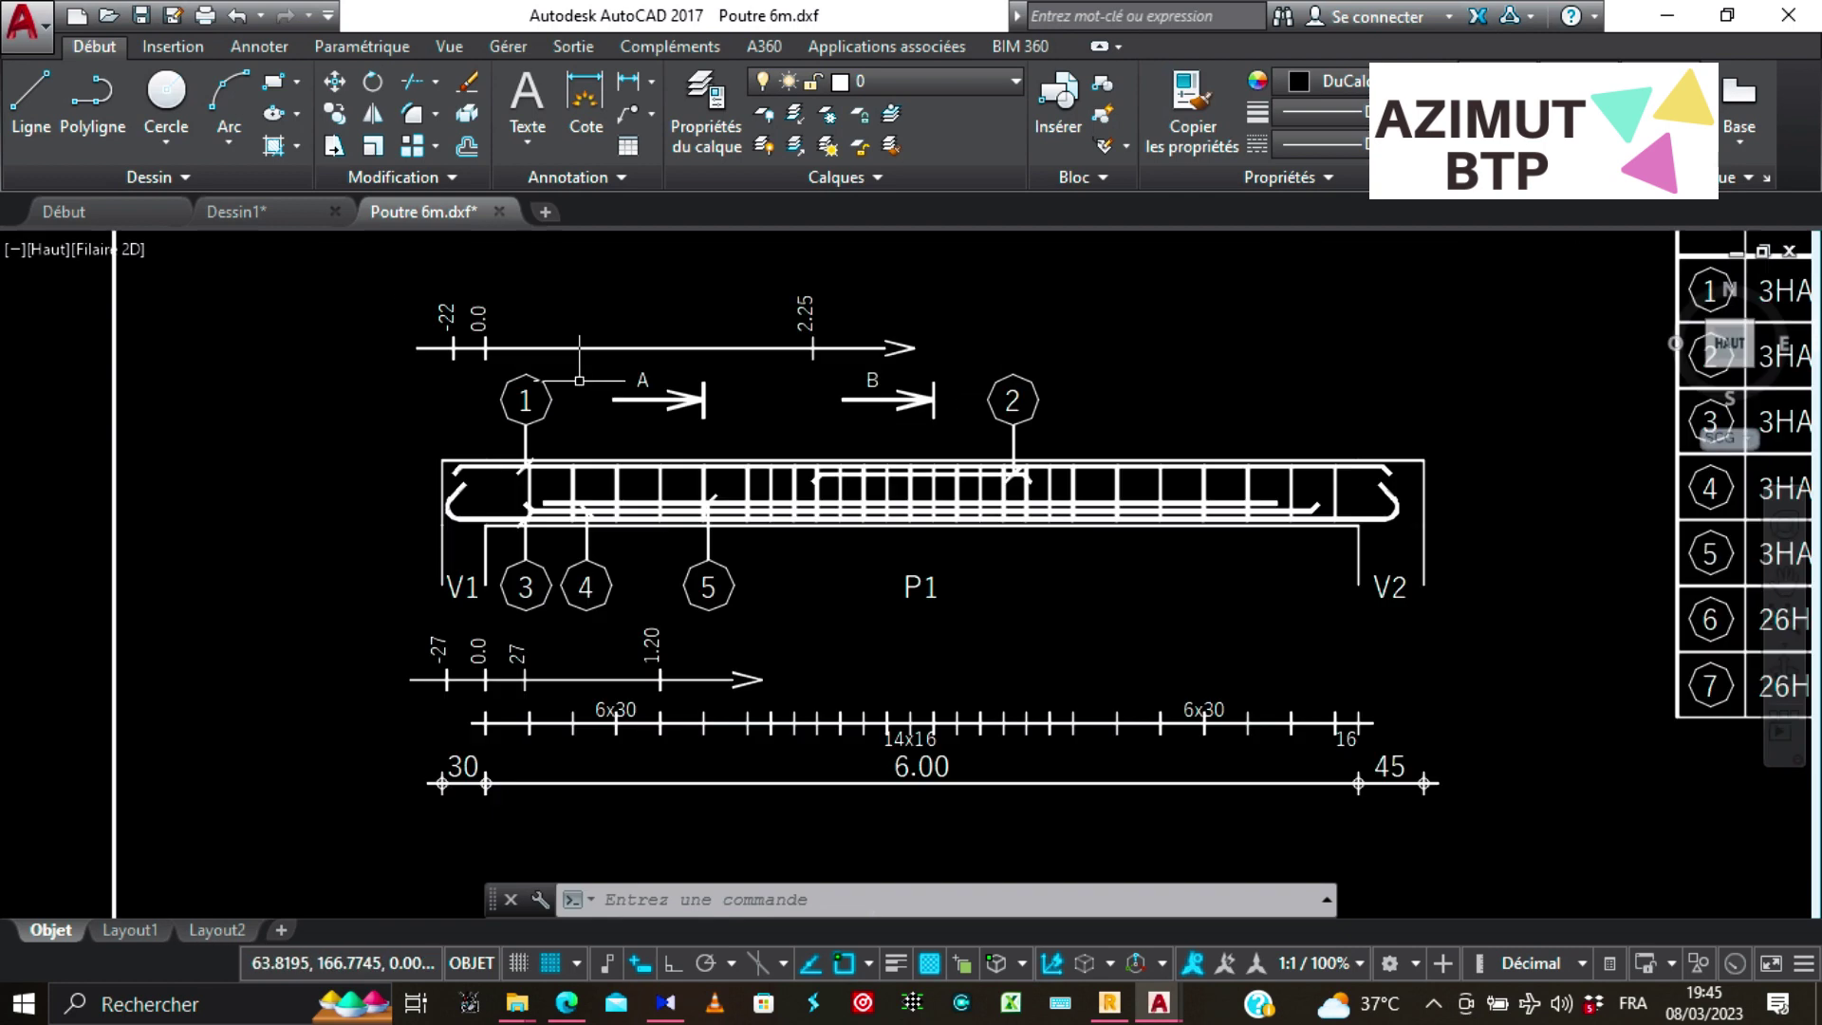
{"action": "scroll", "coordinate": [475, 489], "scroll_direction": "up", "scroll_amount": 3}
{"action": "left_click", "coordinate": [488, 480]}
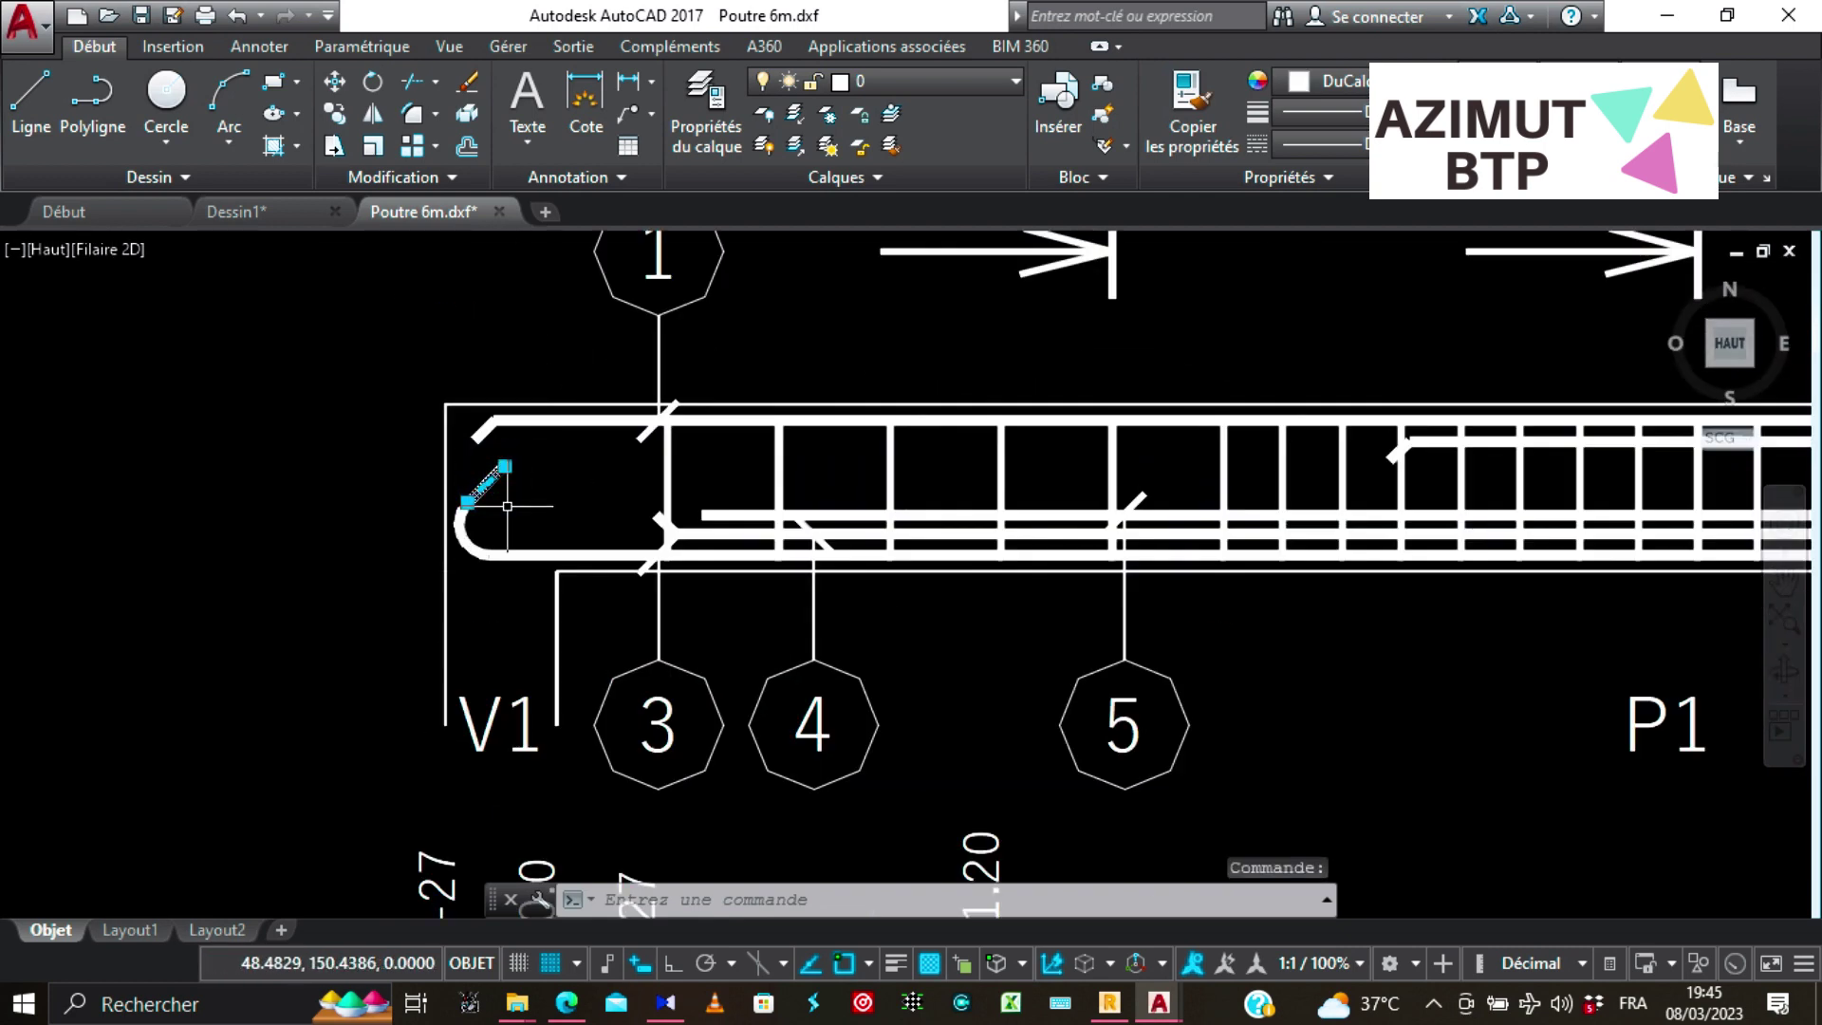
{"action": "scroll", "coordinate": [507, 447], "scroll_direction": "up", "scroll_amount": 2}
{"action": "scroll", "coordinate": [508, 447], "scroll_direction": "down", "scroll_amount": 5}
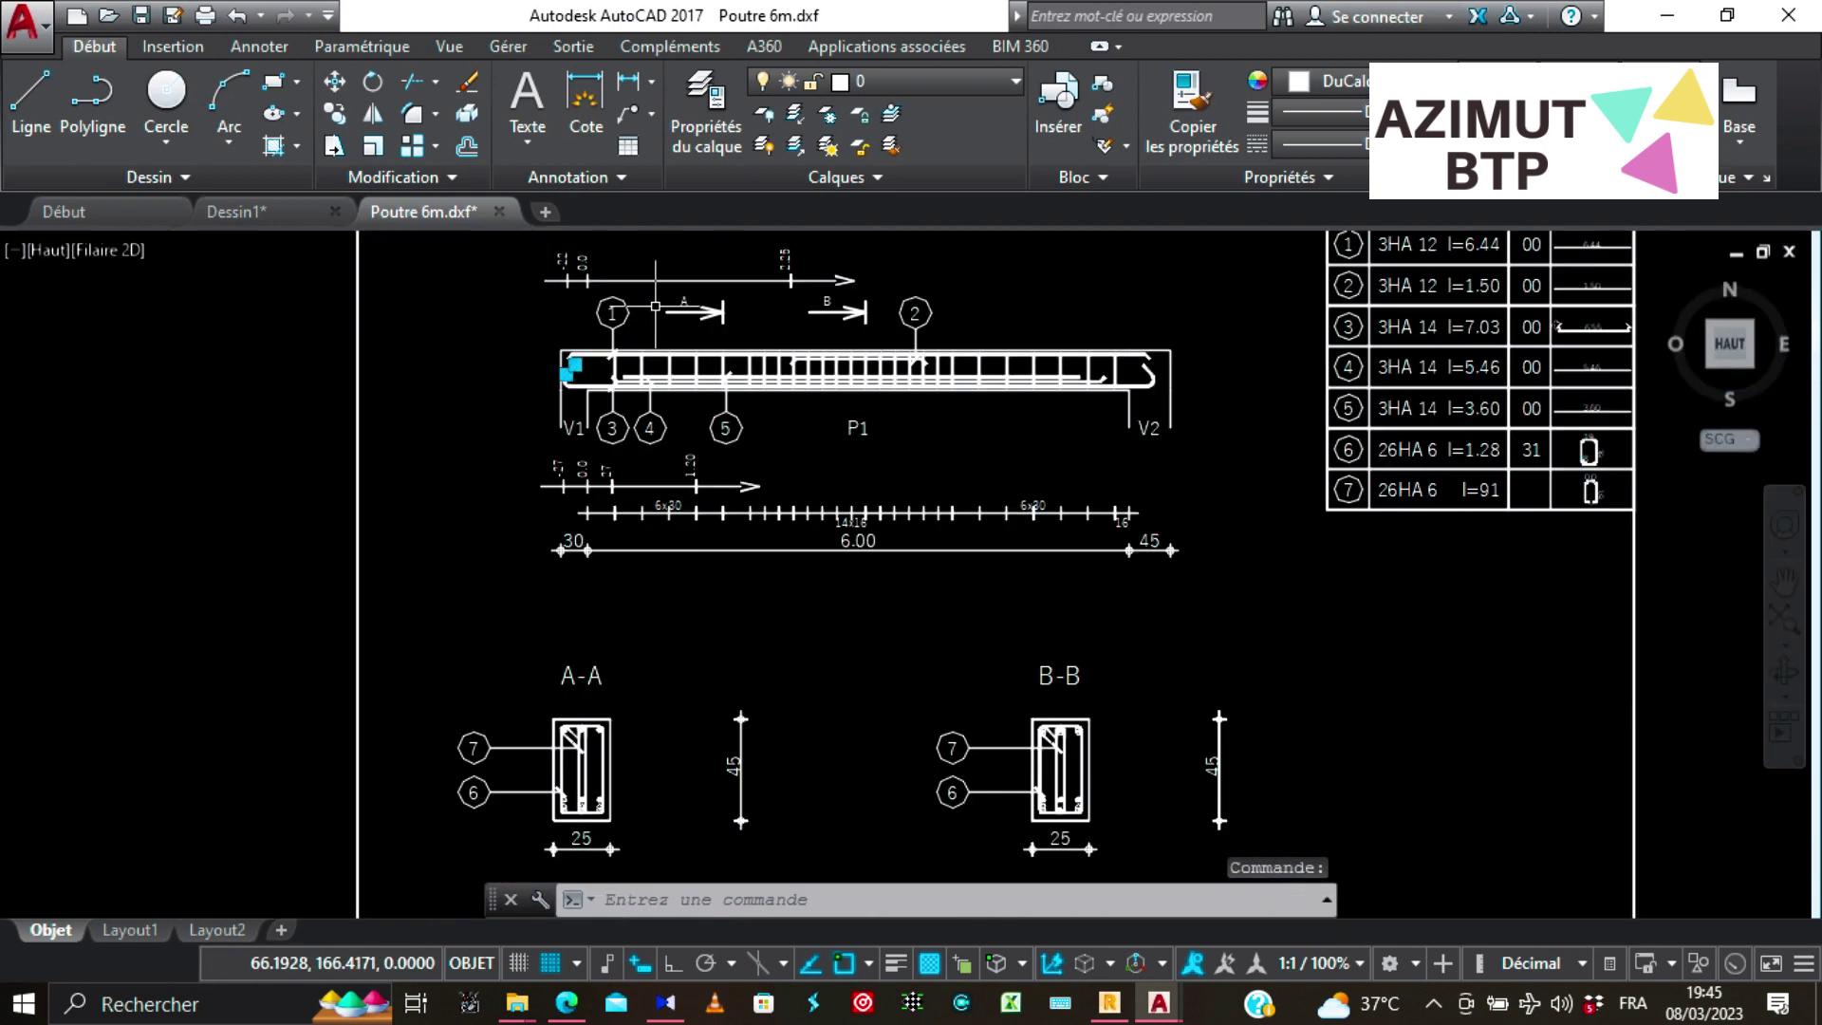
{"action": "scroll", "coordinate": [555, 479], "scroll_direction": "down", "scroll_amount": 2}
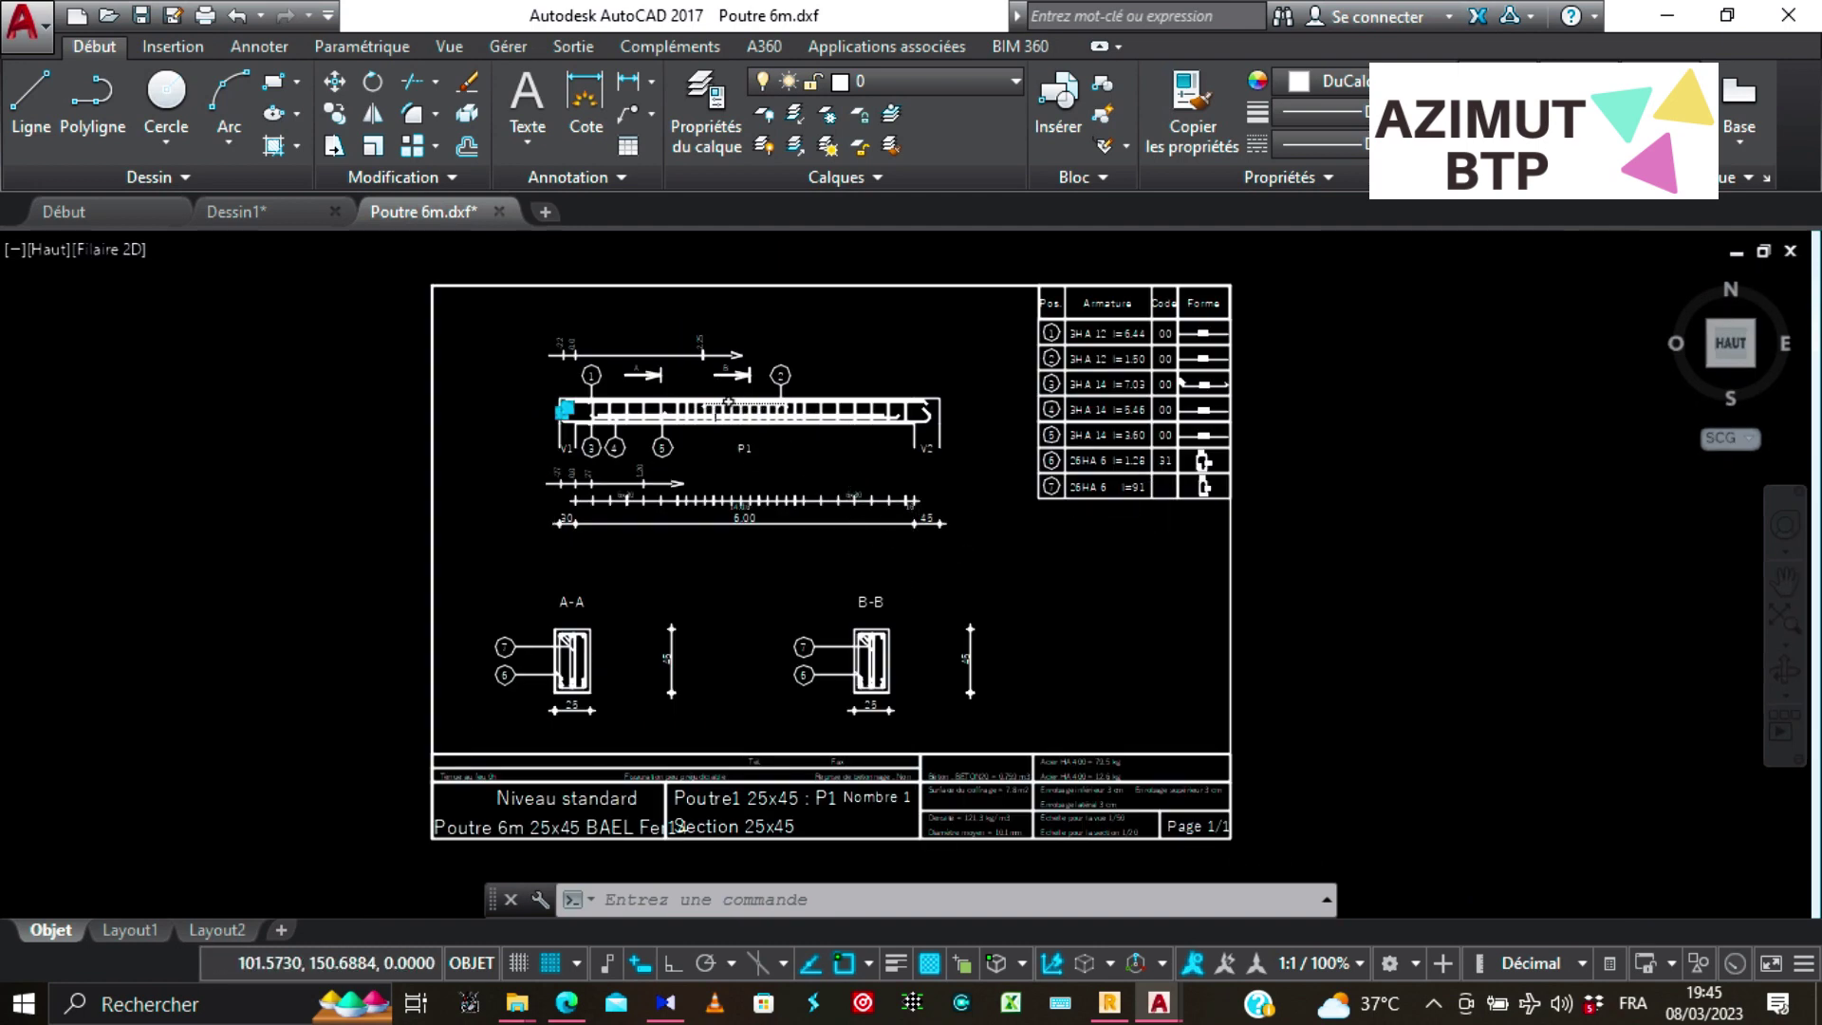
{"action": "scroll", "coordinate": [748, 464], "scroll_direction": "down", "scroll_amount": 2}
{"action": "scroll", "coordinate": [1148, 575], "scroll_direction": "up", "scroll_amount": 2}
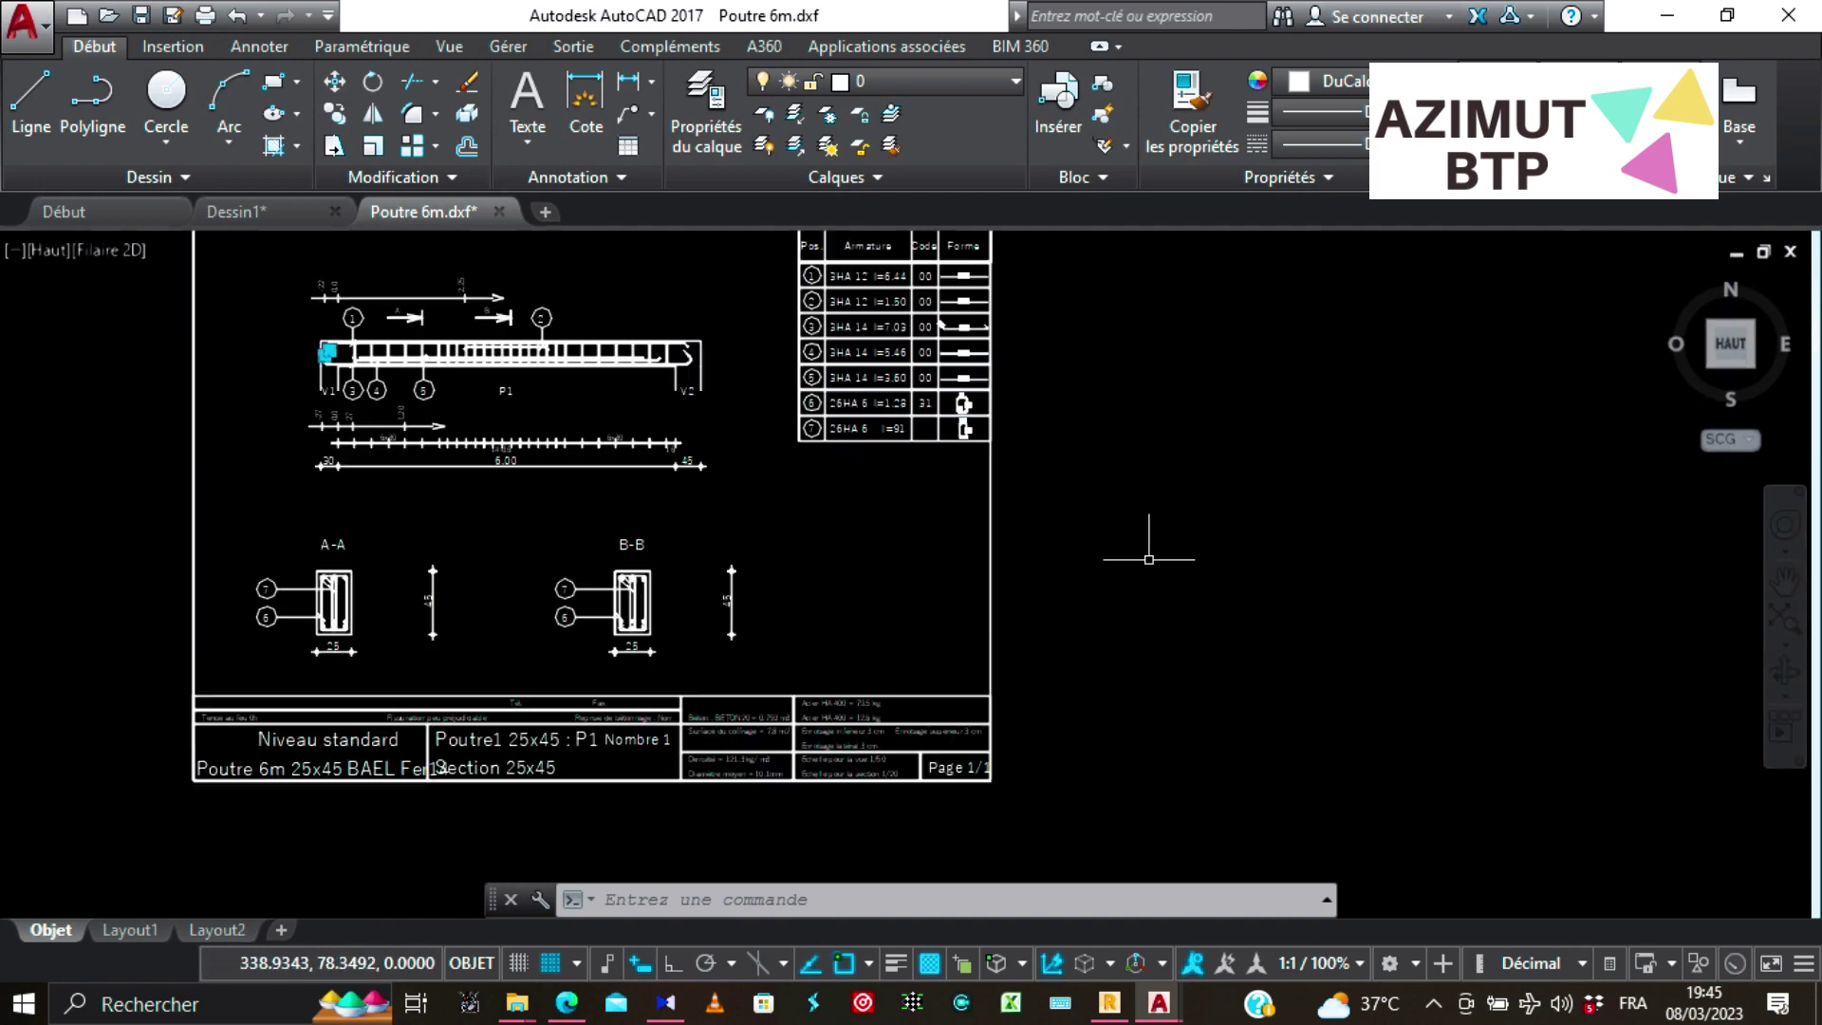